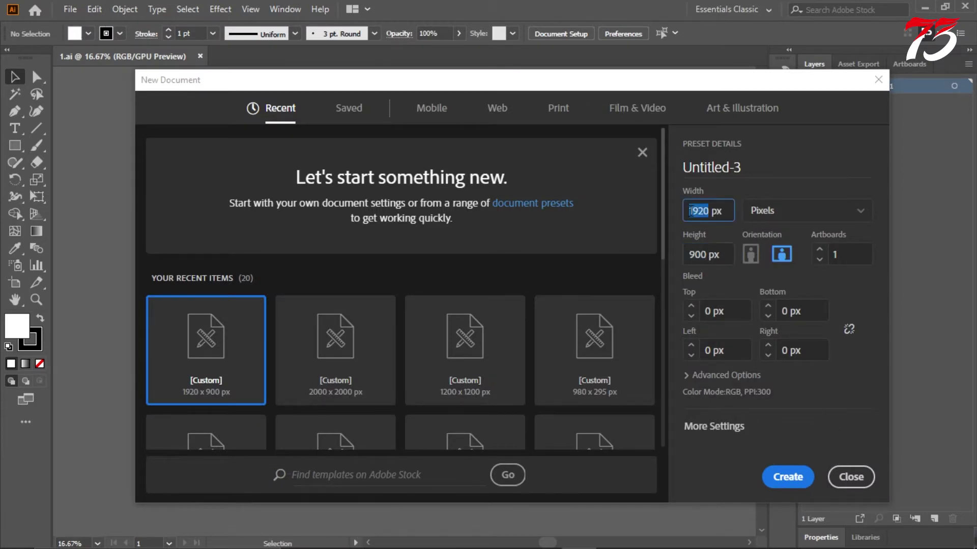
- Create a 1920 x 900 px document and set the default stroke to none, keeping the white fill
{"action": "left_click", "coordinate": [794, 486]}
{"action": "left_click", "coordinate": [32, 342]}
{"action": "left_click", "coordinate": [40, 364]}
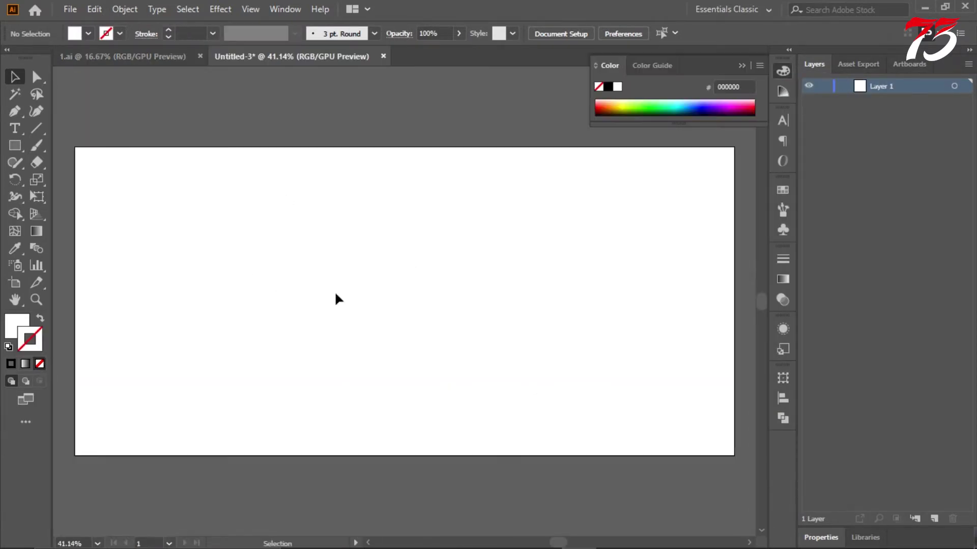
{"action": "left_click", "coordinate": [742, 66]}
- Draw a white rectangle the size of the artboard and centre it horizontally and vertically on the artboard
{"action": "key", "text": "m"}
{"action": "left_click", "coordinate": [472, 239]}
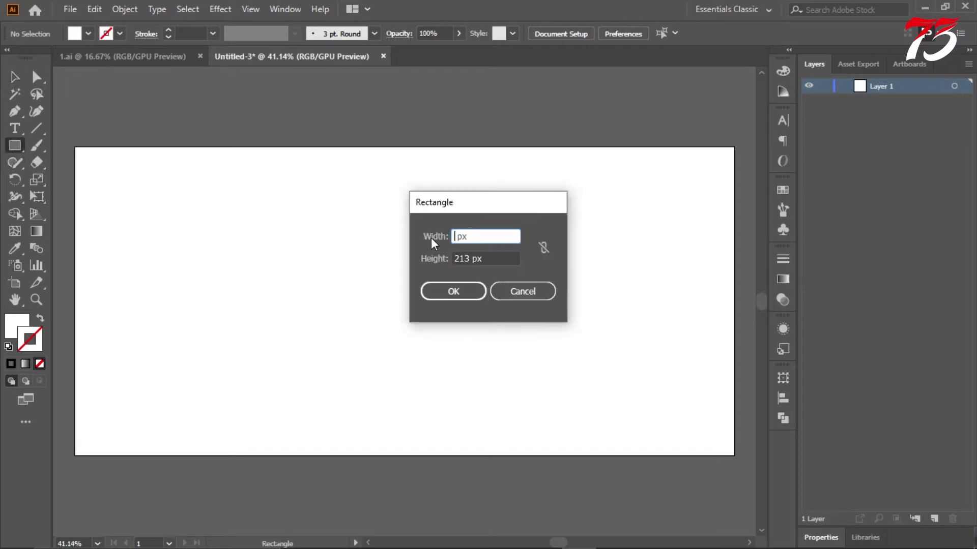
{"action": "left_click", "coordinate": [452, 291]}
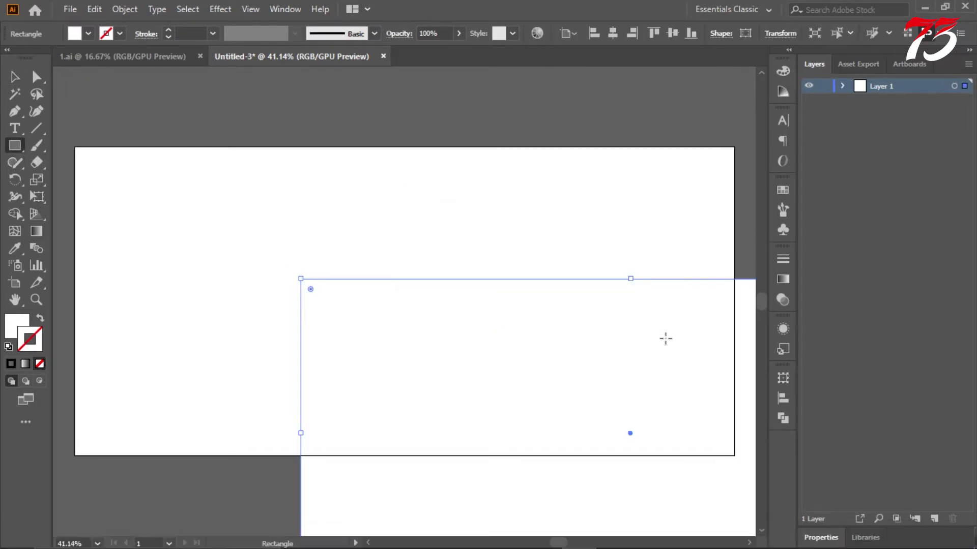
{"action": "left_click", "coordinate": [613, 33]}
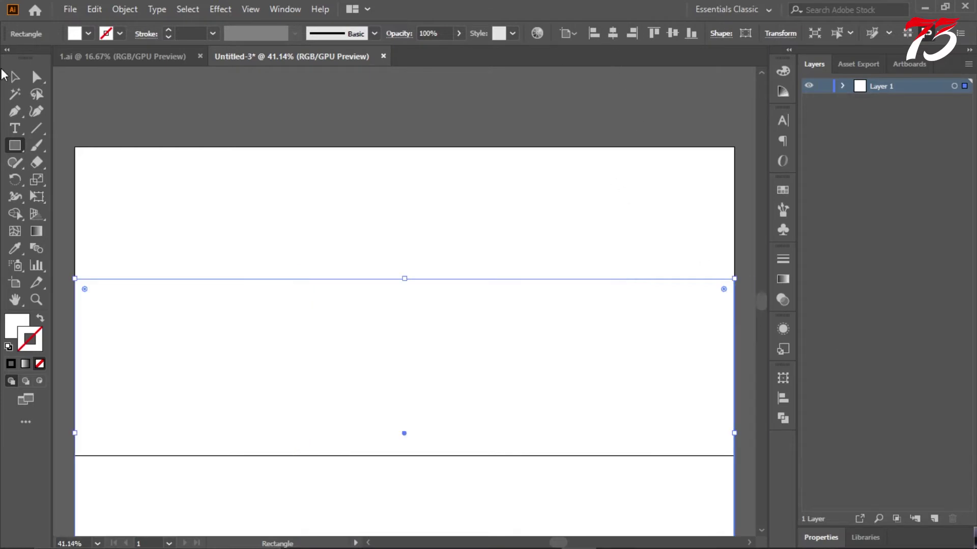
{"action": "left_click", "coordinate": [673, 33]}
{"action": "key", "text": "v"}
{"action": "left_click", "coordinate": [323, 114]}
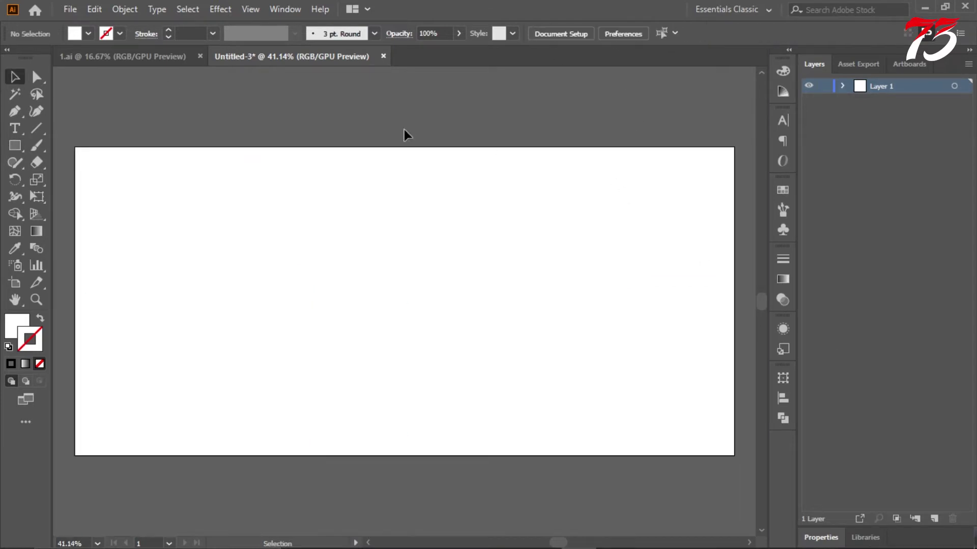
- Bring the ice crystal and lake artwork from 1.ai into the new document
{"action": "key", "text": "ctrl+minus"}
{"action": "key", "text": "ctrl+Tab"}
{"action": "scroll", "coordinate": [492, 191], "scroll_direction": "up", "scroll_amount": 1}
{"action": "scroll", "coordinate": [492, 191], "scroll_direction": "down", "scroll_amount": 2}
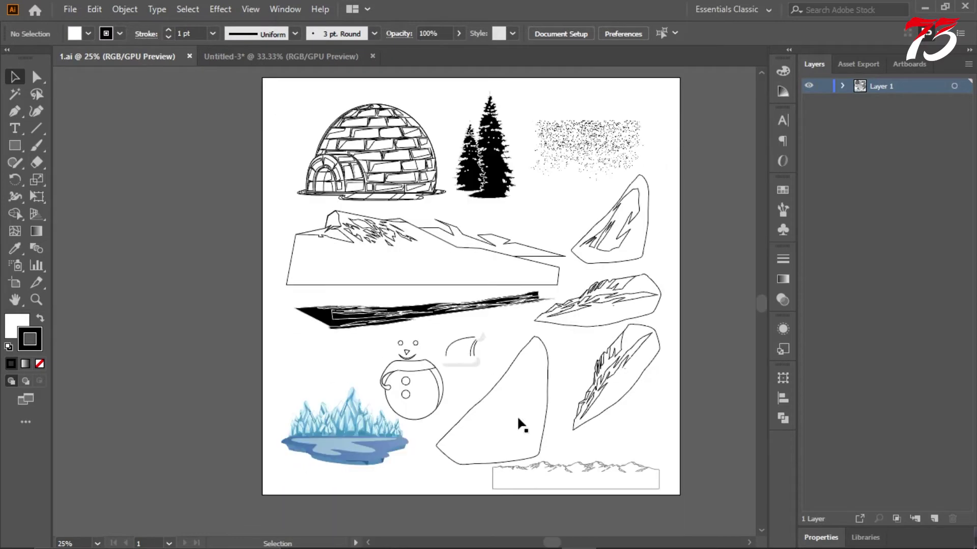
{"action": "left_click", "coordinate": [539, 471]}
{"action": "left_click", "coordinate": [448, 473]}
{"action": "left_click_drag", "start_coordinate": [335, 403], "coordinate": [257, 134]}
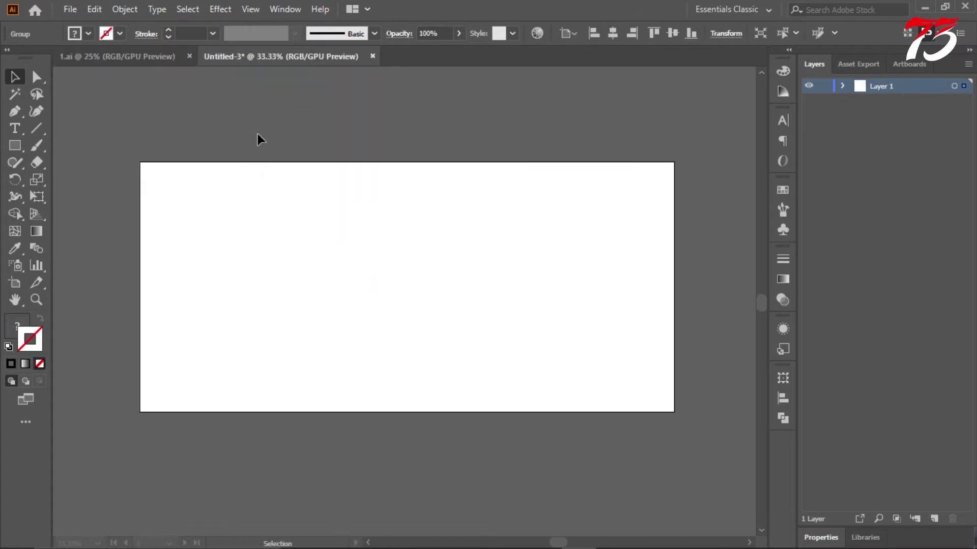
- Place the imported ice artwork above the artboard's upper-left corner and ungroup it
{"action": "scroll", "coordinate": [258, 134], "scroll_direction": "up", "scroll_amount": 2}
{"action": "right_click", "coordinate": [169, 163]}
{"action": "left_click_drag", "start_coordinate": [244, 182], "coordinate": [309, 173]}
{"action": "left_click", "coordinate": [207, 282]}
{"action": "left_click", "coordinate": [307, 184]}
{"action": "scroll", "coordinate": [151, 159], "scroll_direction": "up", "scroll_amount": 1}
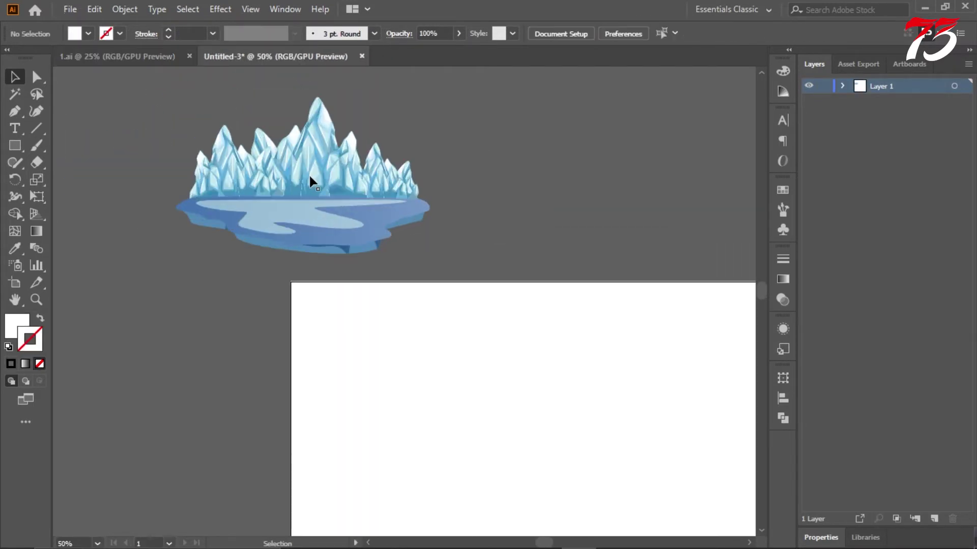
{"action": "right_click", "coordinate": [310, 176]}
{"action": "left_click", "coordinate": [372, 296]}
{"action": "left_click", "coordinate": [454, 240]}
{"action": "scroll", "coordinate": [323, 160], "scroll_direction": "up", "scroll_amount": 3}
{"action": "left_click", "coordinate": [351, 208]}
{"action": "scroll", "coordinate": [356, 210], "scroll_direction": "down", "scroll_amount": 2}
{"action": "left_click", "coordinate": [210, 313]}
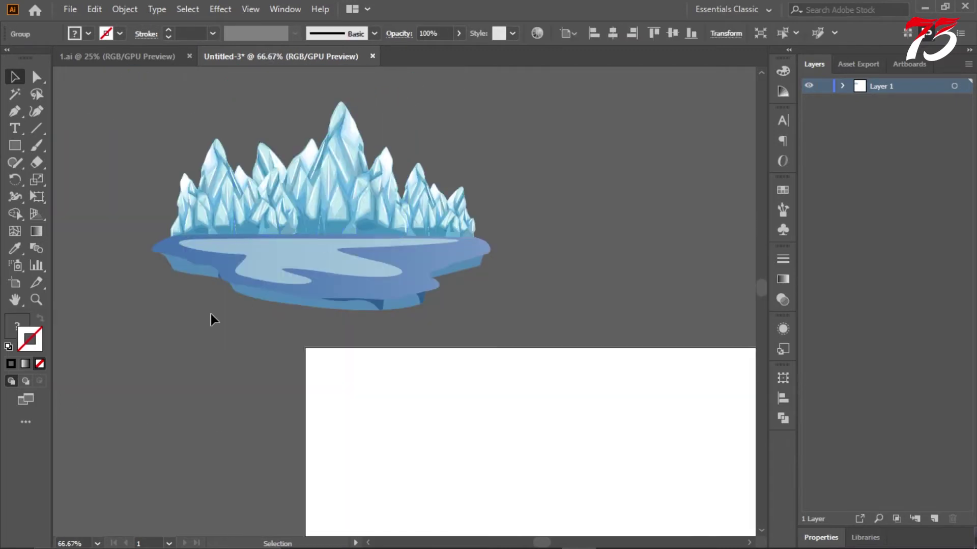
{"action": "scroll", "coordinate": [298, 255], "scroll_direction": "up", "scroll_amount": 1}
{"action": "left_click", "coordinate": [289, 305]}
{"action": "left_click", "coordinate": [316, 351]}
{"action": "scroll", "coordinate": [352, 319], "scroll_direction": "down", "scroll_amount": 2}
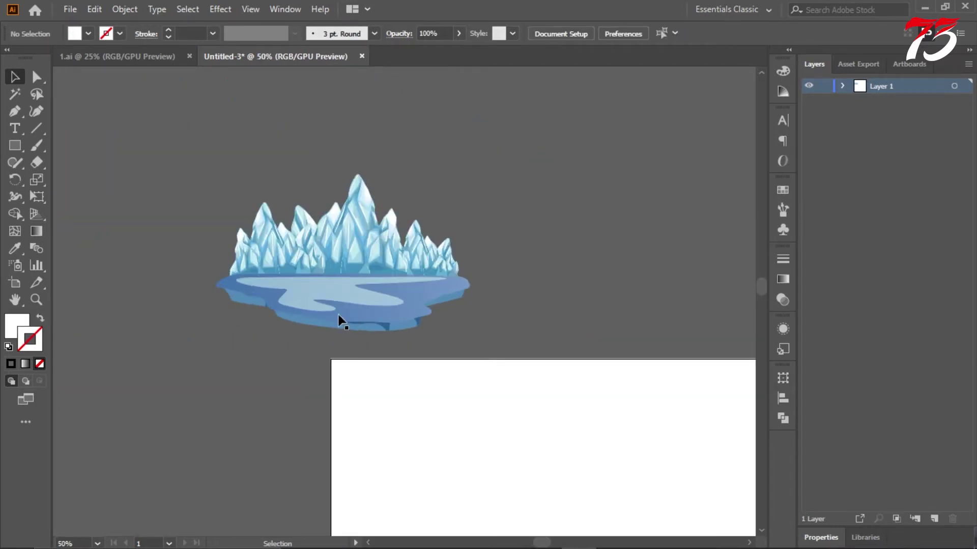
- Draw a small square swatch below the lake and sample the lake's blue gradient onto it with the Eyedropper
{"action": "left_click", "coordinate": [15, 146]}
{"action": "left_click_drag", "start_coordinate": [249, 335], "coordinate": [298, 383]}
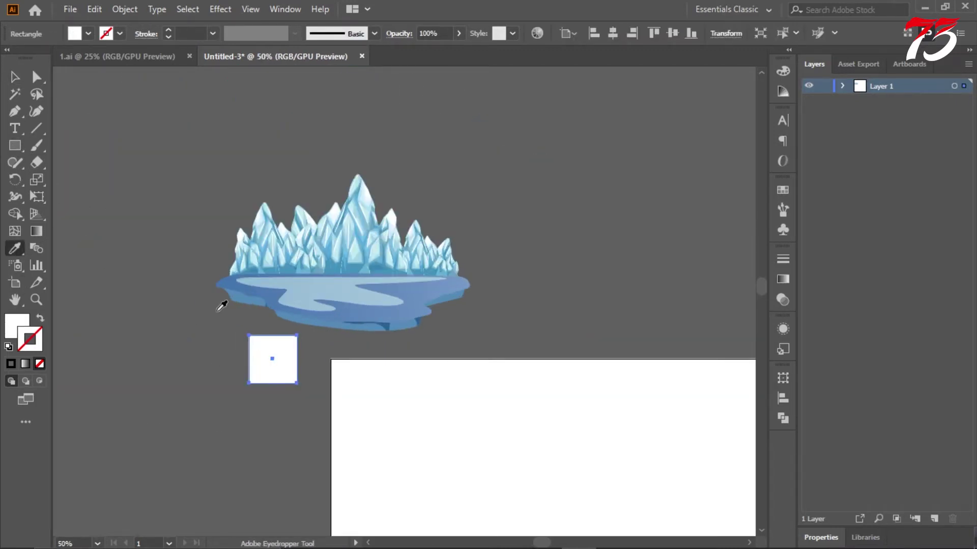
{"action": "scroll", "coordinate": [356, 325], "scroll_direction": "up", "scroll_amount": 2}
{"action": "left_click", "coordinate": [426, 303]}
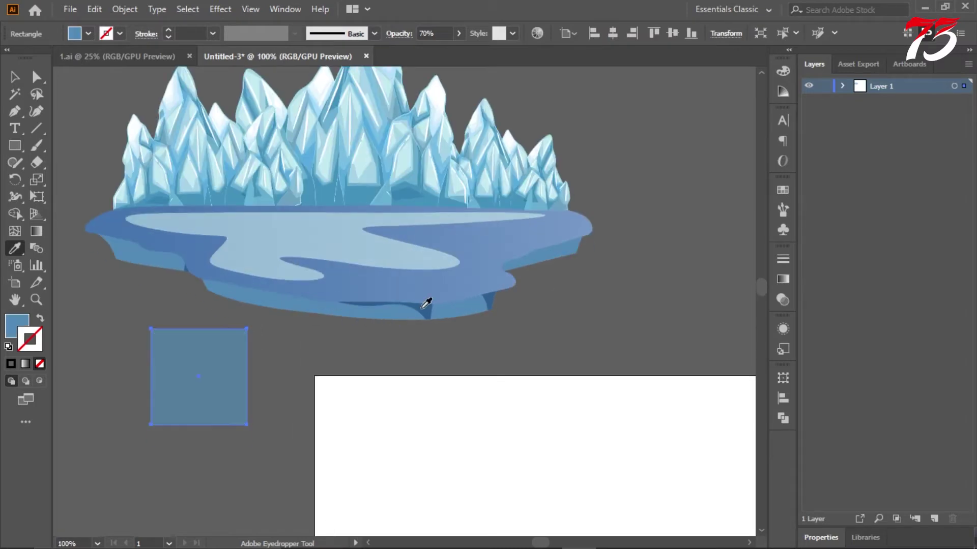
{"action": "left_click", "coordinate": [322, 234]}
{"action": "left_click", "coordinate": [195, 246]}
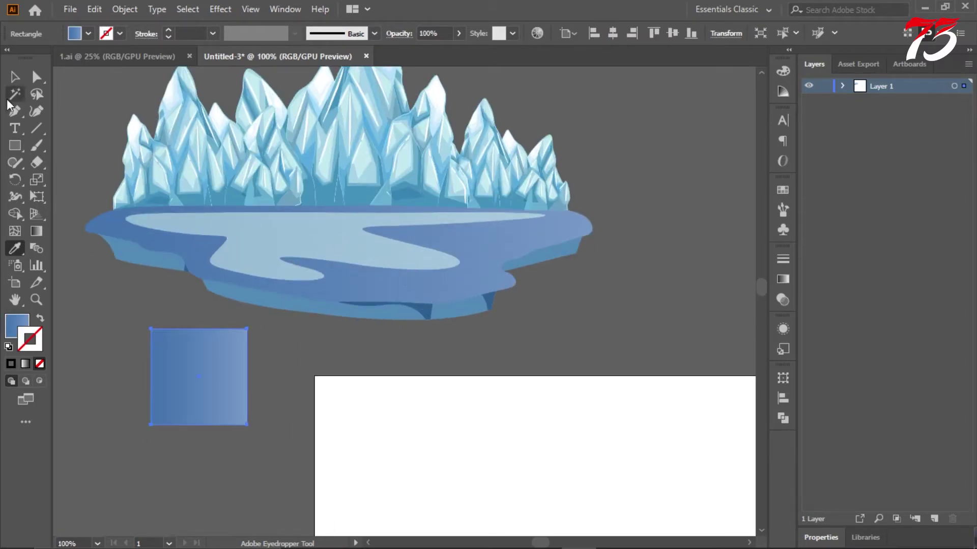
{"action": "left_click", "coordinate": [15, 77]}
{"action": "left_click", "coordinate": [317, 299]}
- Place the iceberg colour palette image from folder 13 on drive J into the document, next to the lake
{"action": "scroll", "coordinate": [316, 299], "scroll_direction": "down", "scroll_amount": 1}
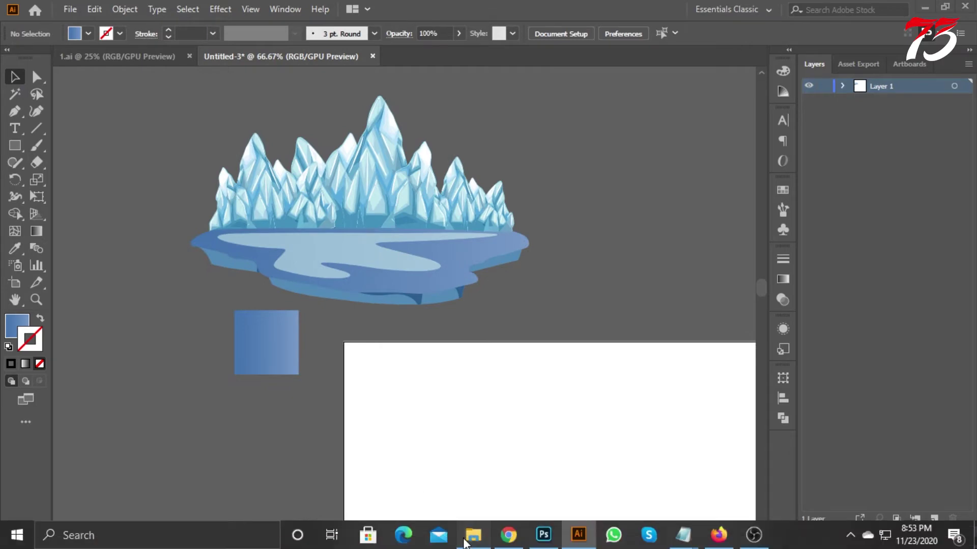
{"action": "left_click", "coordinate": [471, 536]}
{"action": "left_click", "coordinate": [409, 436]}
{"action": "scroll", "coordinate": [455, 417], "scroll_direction": "down", "scroll_amount": 2}
{"action": "scroll", "coordinate": [710, 208], "scroll_direction": "up", "scroll_amount": 3}
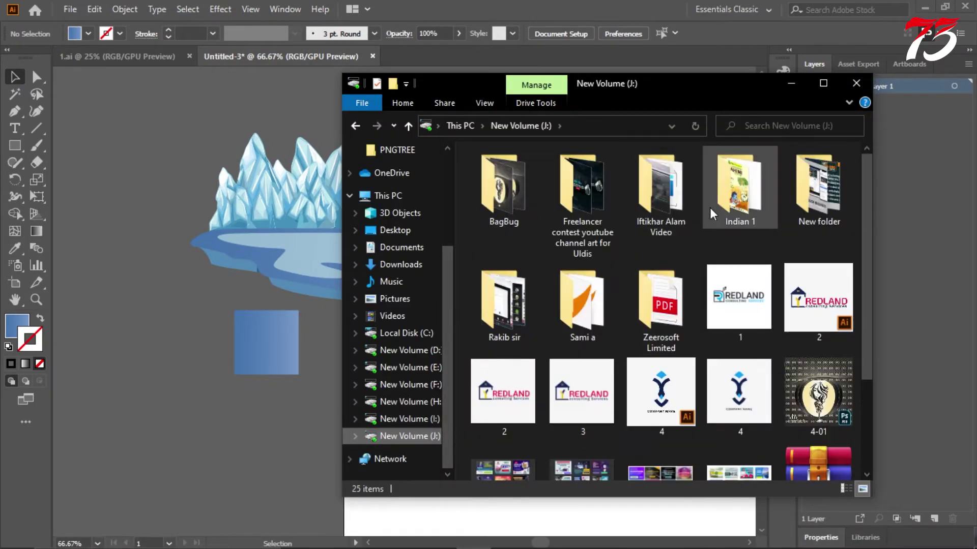
{"action": "double_click", "coordinate": [661, 198]}
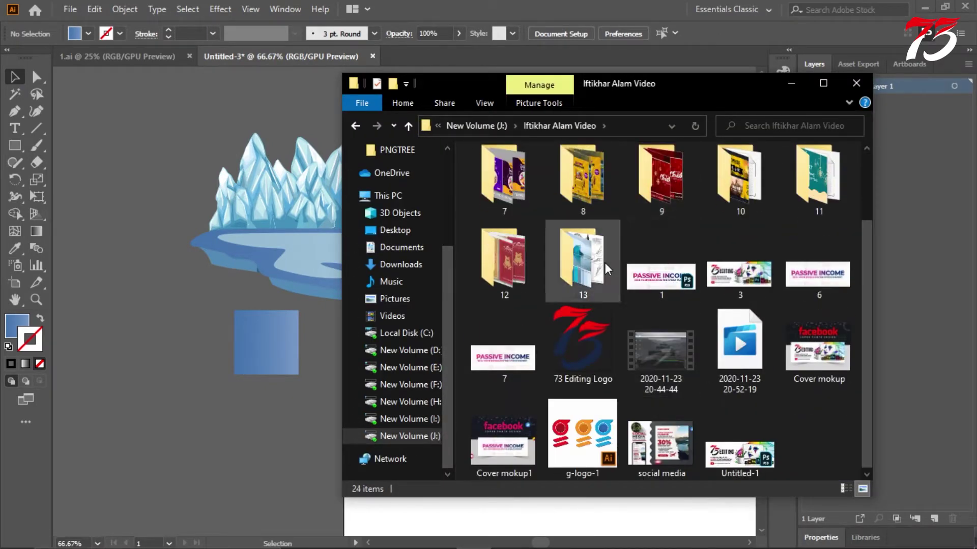
{"action": "double_click", "coordinate": [585, 269]}
{"action": "left_click_drag", "start_coordinate": [584, 191], "coordinate": [150, 254]}
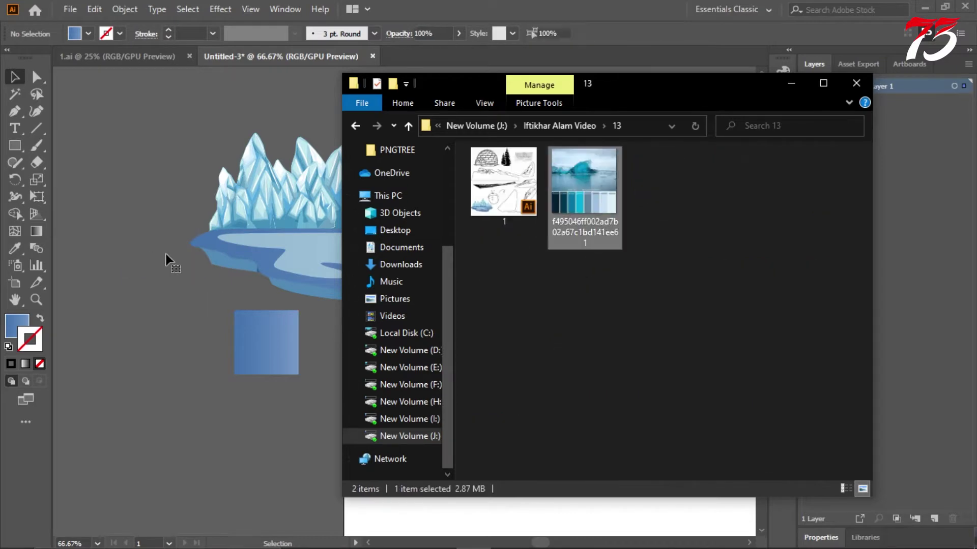
{"action": "left_click", "coordinate": [791, 84]}
- Scale down the placed iceberg palette image beside the lake artwork
{"action": "left_click_drag", "start_coordinate": [268, 375], "coordinate": [197, 303]}
{"action": "left_click", "coordinate": [156, 358]}
{"action": "scroll", "coordinate": [124, 294], "scroll_direction": "up", "scroll_amount": 2}
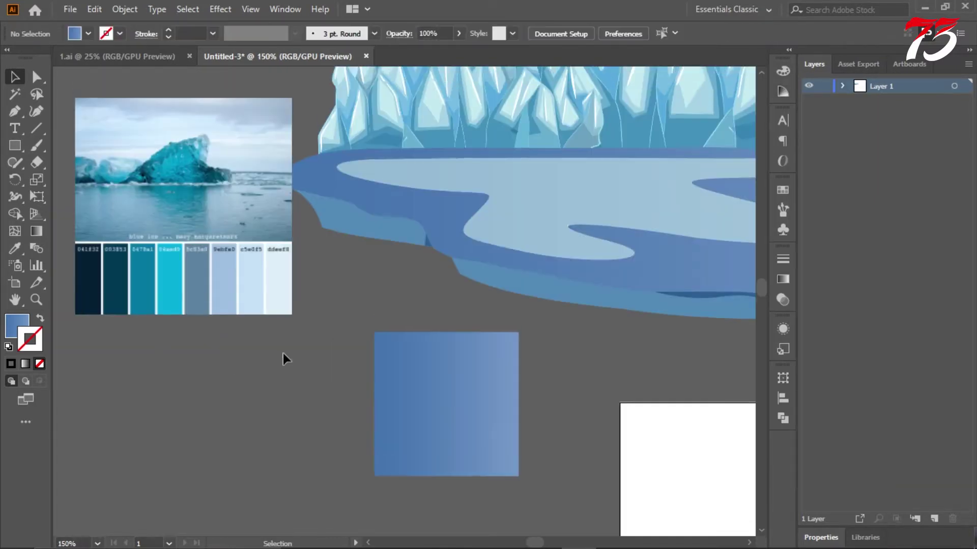
- Add two copies of the square swatch below it and sample the palette colours ddeef8 and c5e0f5 onto them
{"action": "scroll", "coordinate": [283, 353], "scroll_direction": "up", "scroll_amount": 1}
{"action": "left_click", "coordinate": [484, 405]}
{"action": "left_click", "coordinate": [307, 388]}
{"action": "scroll", "coordinate": [239, 274], "scroll_direction": "down", "scroll_amount": 2}
{"action": "left_click_drag", "start_coordinate": [349, 340], "coordinate": [331, 498]}
{"action": "key", "text": "i"}
{"action": "left_click", "coordinate": [258, 285]}
{"action": "key", "text": "v"}
{"action": "left_click", "coordinate": [14, 250]}
{"action": "left_click", "coordinate": [245, 285]}
{"action": "left_click", "coordinate": [14, 77]}
{"action": "left_click", "coordinate": [254, 351]}
{"action": "scroll", "coordinate": [302, 352], "scroll_direction": "down", "scroll_amount": 3}
{"action": "scroll", "coordinate": [302, 352], "scroll_direction": "up", "scroll_amount": 1}
{"action": "scroll", "coordinate": [227, 315], "scroll_direction": "down", "scroll_amount": 2}
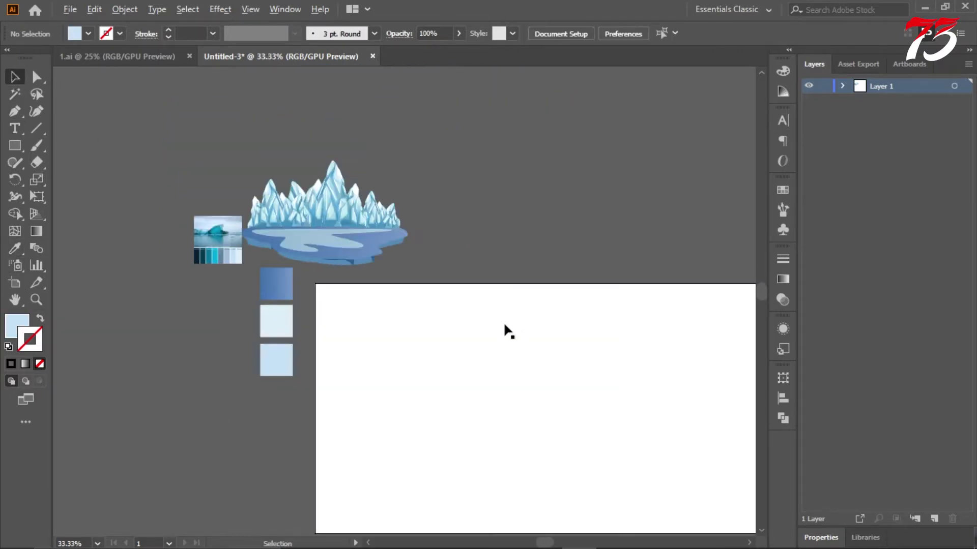
- Move the iceberg palette image down so it sits beside the square swatches
{"action": "left_click_drag", "start_coordinate": [505, 331], "coordinate": [425, 303]}
{"action": "left_click_drag", "start_coordinate": [137, 209], "coordinate": [123, 258]}
{"action": "left_click", "coordinate": [398, 214]}
- Copy the mountain range outline from 1.ai and paste it into the new document above the artboard
{"action": "left_click", "coordinate": [122, 56]}
{"action": "left_click", "coordinate": [552, 464]}
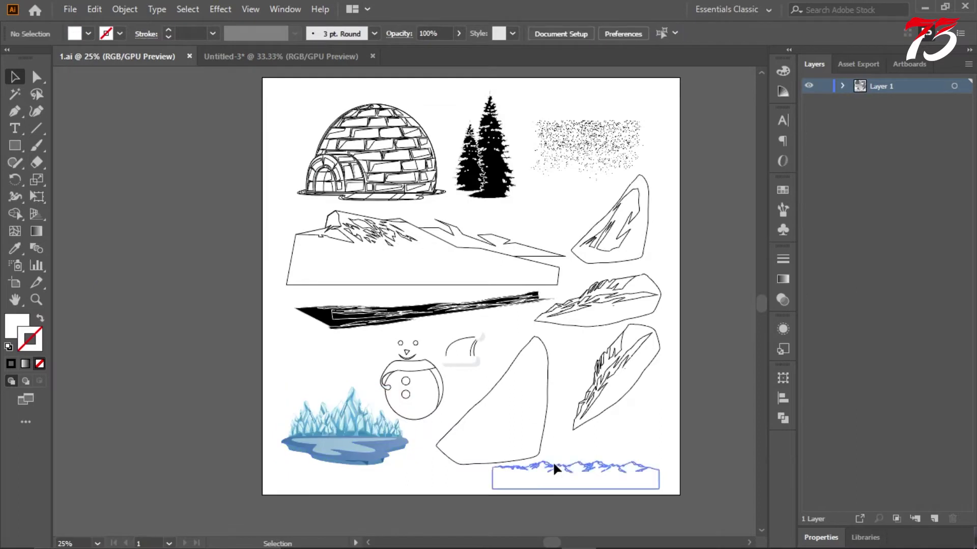
{"action": "key", "text": "ctrl+c"}
{"action": "left_click", "coordinate": [295, 54]}
{"action": "key", "text": "ctrl+v"}
- Give the background rectangle a linear white-to-black gradient fill and no stroke
{"action": "left_click", "coordinate": [486, 344]}
{"action": "left_click", "coordinate": [487, 350]}
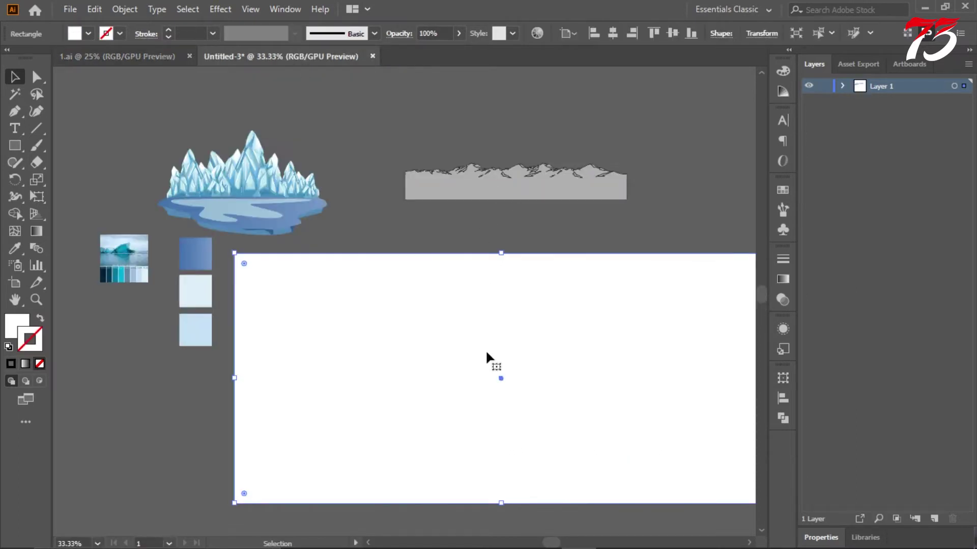
{"action": "left_click", "coordinate": [16, 249]}
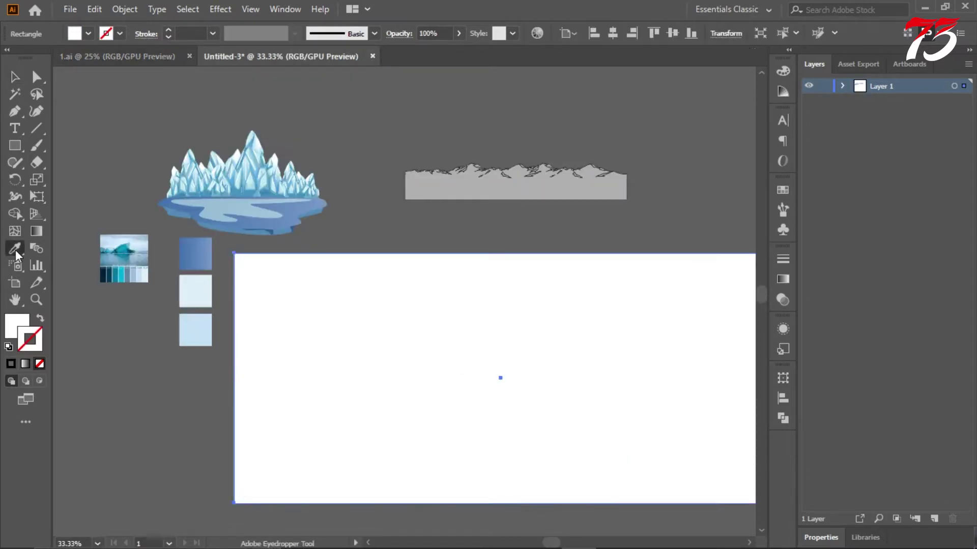
{"action": "left_click", "coordinate": [782, 278]}
{"action": "left_click", "coordinate": [676, 276]}
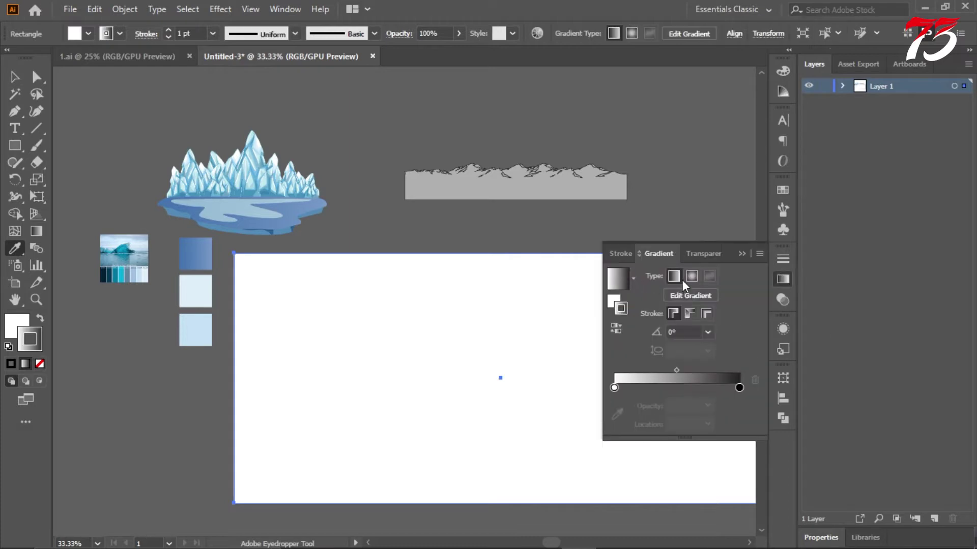
{"action": "left_click", "coordinate": [15, 77]}
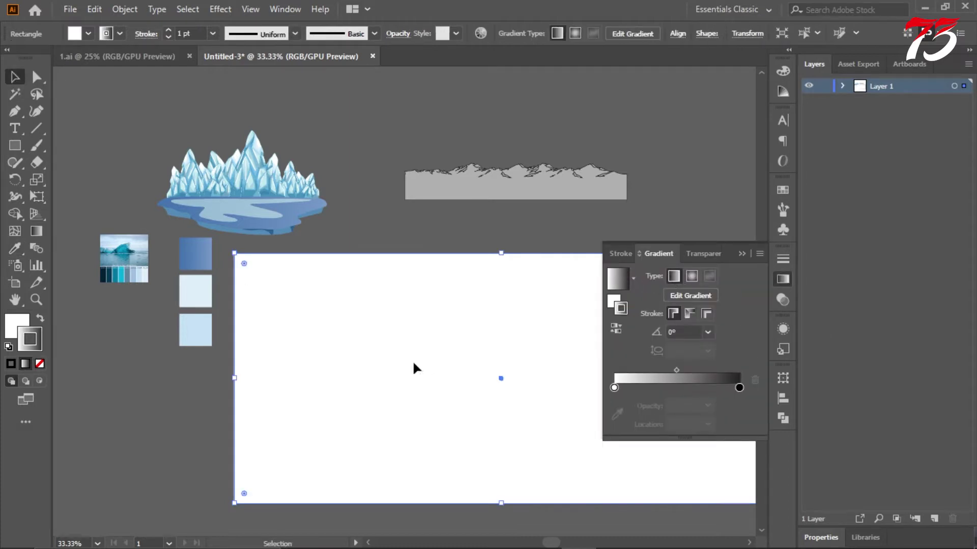
{"action": "left_click", "coordinate": [42, 319]}
{"action": "left_click", "coordinate": [39, 363]}
{"action": "left_click", "coordinate": [12, 321]}
{"action": "left_click", "coordinate": [782, 280]}
- Recolour the gradient's black end stop with a teal sampled from the iceberg in the palette photo
{"action": "left_click", "coordinate": [740, 388]}
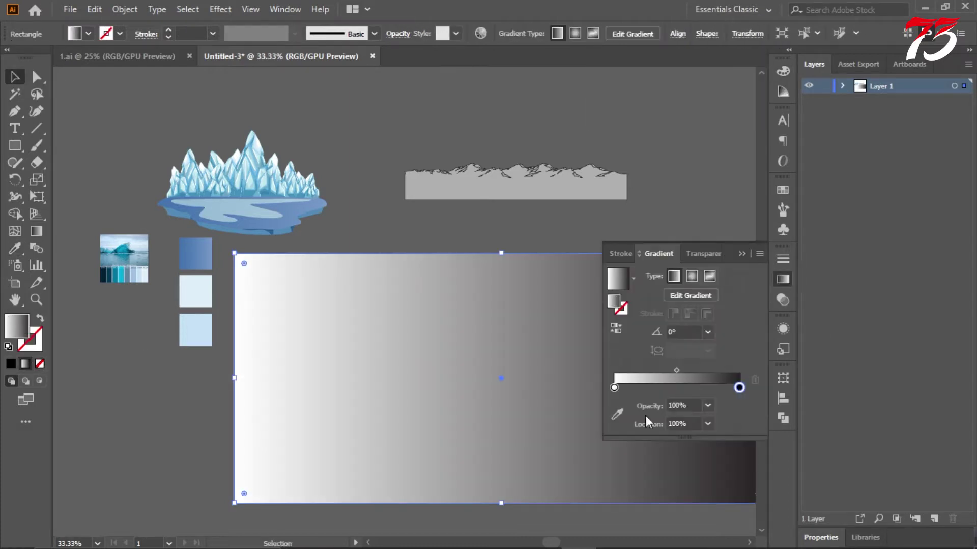
{"action": "left_click", "coordinate": [617, 415]}
{"action": "scroll", "coordinate": [97, 275], "scroll_direction": "up", "scroll_amount": 5}
{"action": "left_click", "coordinate": [262, 272]}
{"action": "scroll", "coordinate": [96, 282], "scroll_direction": "down", "scroll_amount": 6}
{"action": "scroll", "coordinate": [102, 277], "scroll_direction": "up", "scroll_amount": 6}
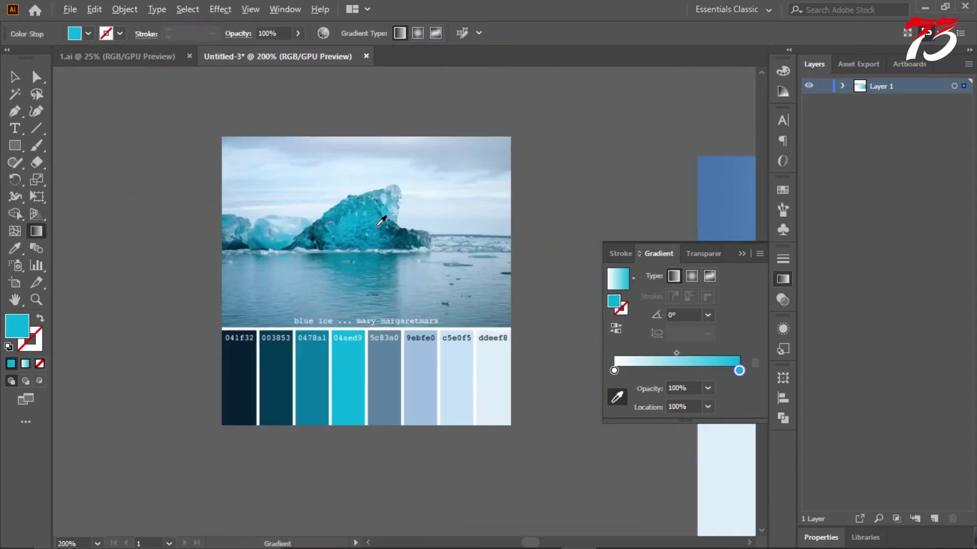
{"action": "scroll", "coordinate": [381, 221], "scroll_direction": "up", "scroll_amount": 5}
{"action": "left_click", "coordinate": [345, 196]}
{"action": "scroll", "coordinate": [325, 208], "scroll_direction": "down", "scroll_amount": 12}
{"action": "scroll", "coordinate": [346, 291], "scroll_direction": "up", "scroll_amount": 1}
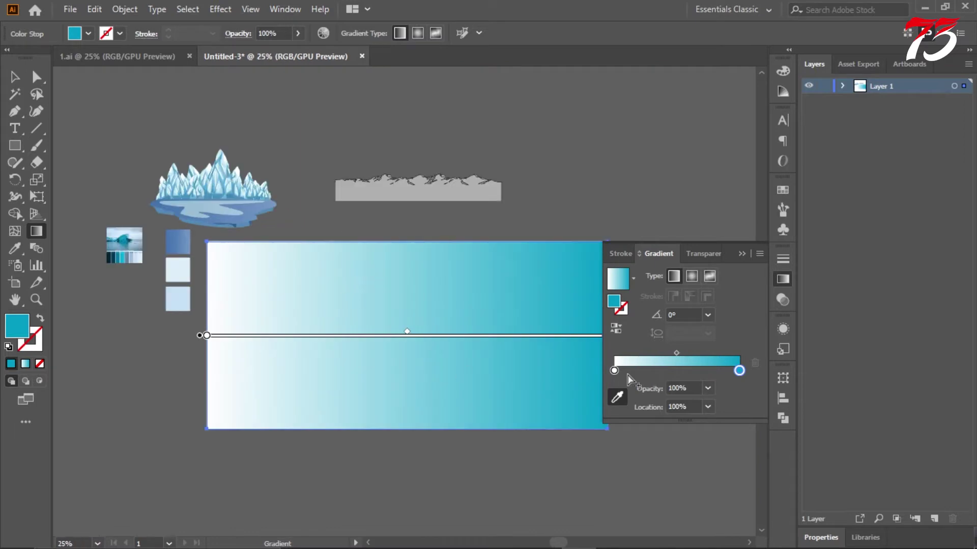
- Change the background gradient type to radial, keeping the white start stop
{"action": "left_click", "coordinate": [615, 401]}
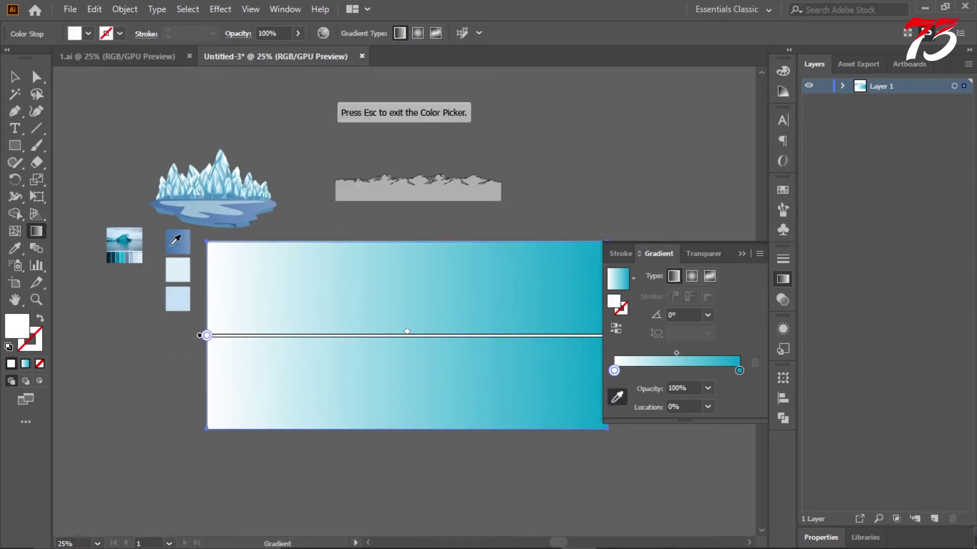
{"action": "scroll", "coordinate": [121, 257], "scroll_direction": "up", "scroll_amount": 5}
{"action": "scroll", "coordinate": [121, 257], "scroll_direction": "down", "scroll_amount": 3}
{"action": "left_click", "coordinate": [691, 276]}
{"action": "scroll", "coordinate": [305, 256], "scroll_direction": "down", "scroll_amount": 3}
{"action": "scroll", "coordinate": [432, 289], "scroll_direction": "up", "scroll_amount": 2}
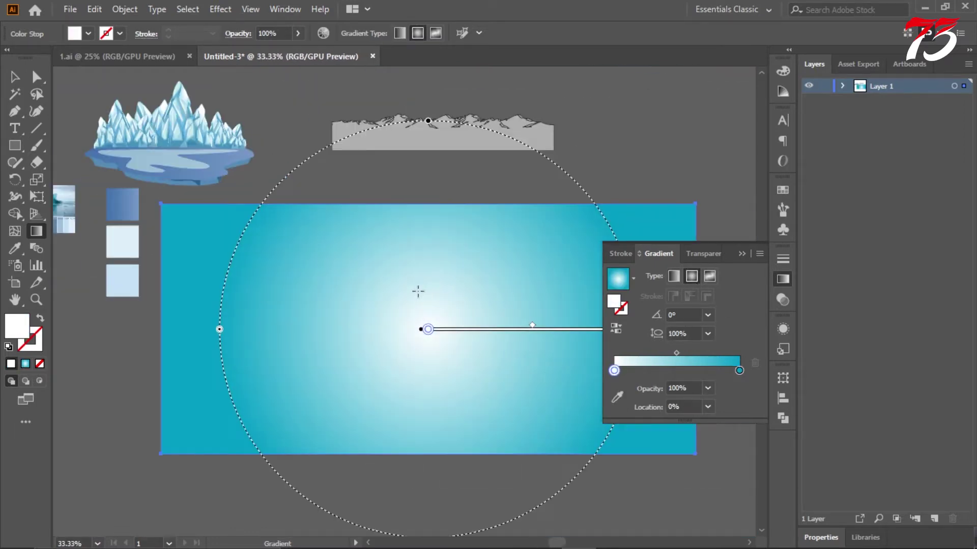
- Redraw the radial gradient so its white centre lies in the background's upper-left area and it extends to the right
{"action": "left_click", "coordinate": [16, 78]}
{"action": "left_click", "coordinate": [285, 159]}
{"action": "left_click", "coordinate": [417, 265]}
{"action": "left_click", "coordinate": [36, 232]}
{"action": "mouse_move", "coordinate": [328, 271]}
{"action": "left_mouse_down"}
{"action": "mouse_move", "coordinate": [500, 251]}
{"action": "mouse_move", "coordinate": [585, 273]}
{"action": "left_mouse_up"}
{"action": "mouse_move", "coordinate": [354, 284]}
{"action": "left_mouse_down"}
{"action": "mouse_move", "coordinate": [588, 296]}
{"action": "mouse_move", "coordinate": [633, 289]}
{"action": "left_mouse_up"}
{"action": "key", "text": "v"}
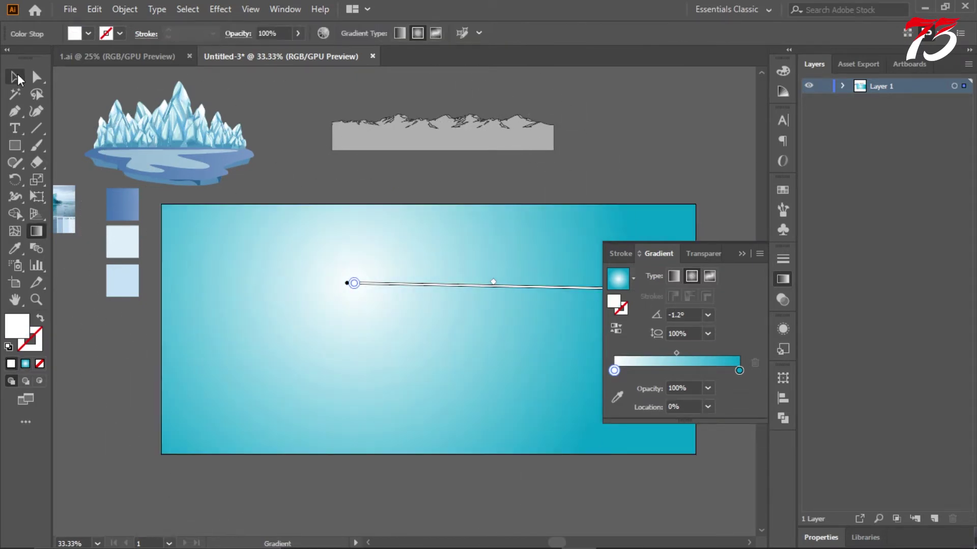
- Set the radial gradient's outer stop to the blue 1583ba and deselect the background
{"action": "scroll", "coordinate": [310, 211], "scroll_direction": "down", "scroll_amount": 1}
{"action": "left_click", "coordinate": [739, 387]}
{"action": "left_click", "coordinate": [617, 414]}
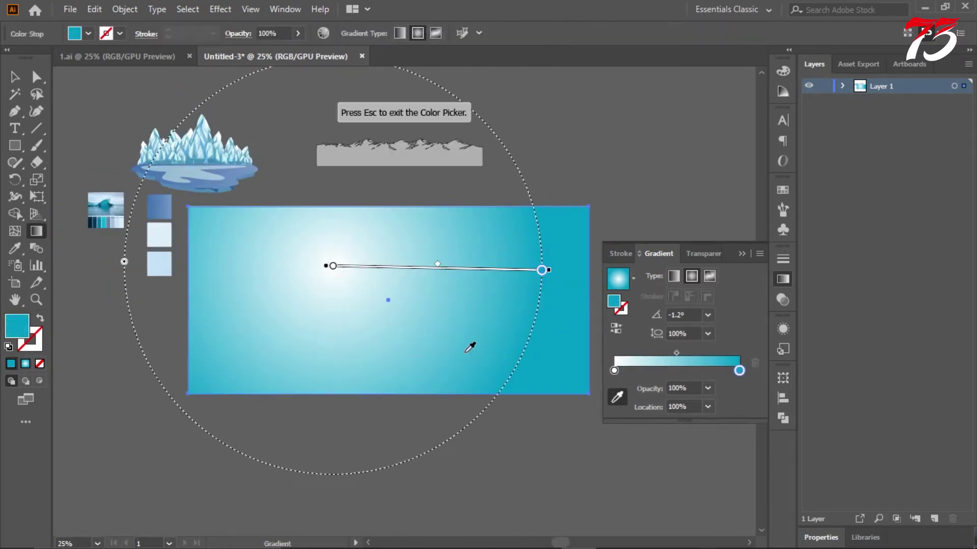
{"action": "left_click", "coordinate": [621, 398]}
{"action": "double_click", "coordinate": [22, 324]}
{"action": "left_click", "coordinate": [691, 302]}
{"action": "left_click_drag", "start_coordinate": [720, 309], "coordinate": [718, 304]}
{"action": "left_click", "coordinate": [822, 230]}
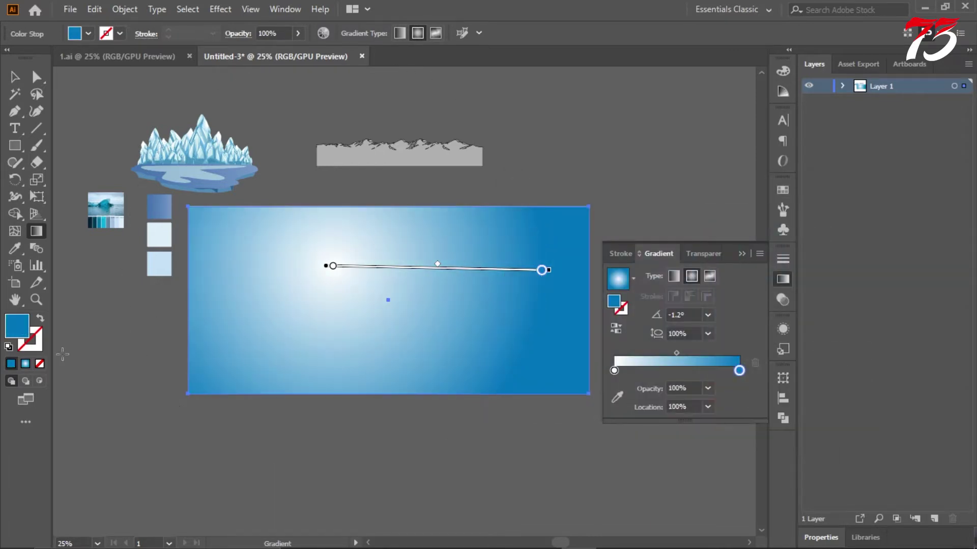
{"action": "double_click", "coordinate": [17, 325]}
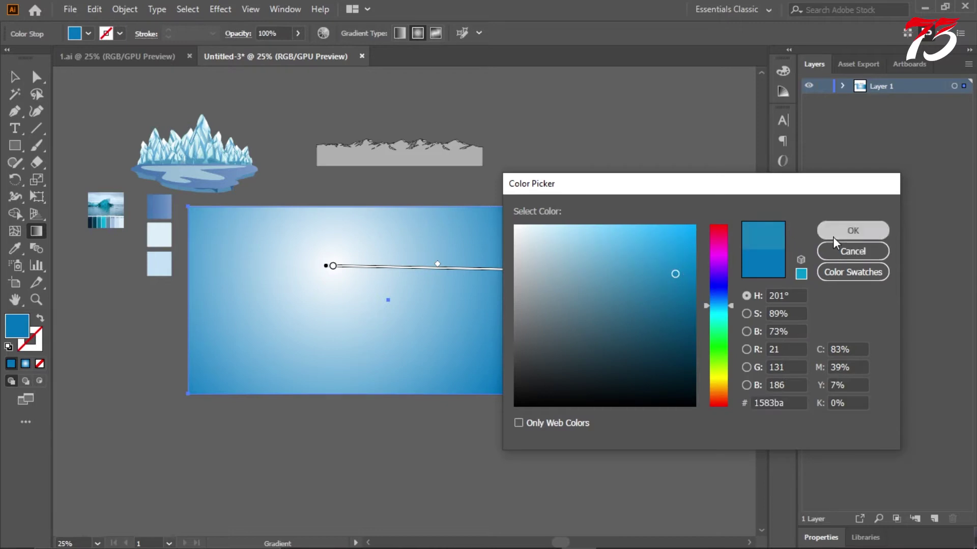
{"action": "left_click", "coordinate": [834, 236]}
{"action": "left_click", "coordinate": [16, 78]}
{"action": "left_click", "coordinate": [206, 92]}
{"action": "scroll", "coordinate": [409, 191], "scroll_direction": "up", "scroll_amount": 1}
{"action": "scroll", "coordinate": [473, 212], "scroll_direction": "down", "scroll_amount": 1}
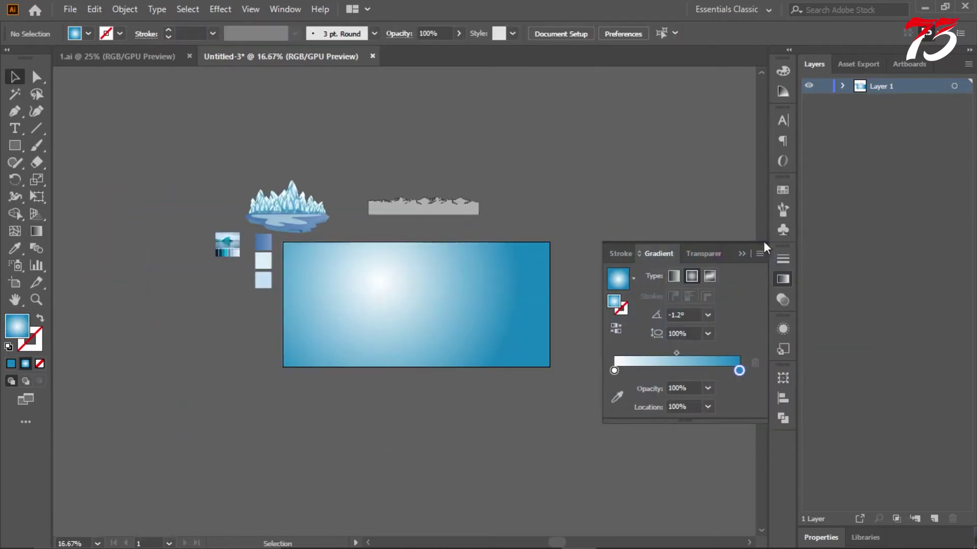
- Enlarge the grey mountain range until it is slightly wider than the artboard and place it above the artboard
{"action": "scroll", "coordinate": [442, 293], "scroll_direction": "up", "scroll_amount": 1}
{"action": "scroll", "coordinate": [405, 279], "scroll_direction": "up", "scroll_amount": 1}
{"action": "scroll", "coordinate": [394, 274], "scroll_direction": "left", "scroll_amount": 1}
{"action": "left_click", "coordinate": [426, 200]}
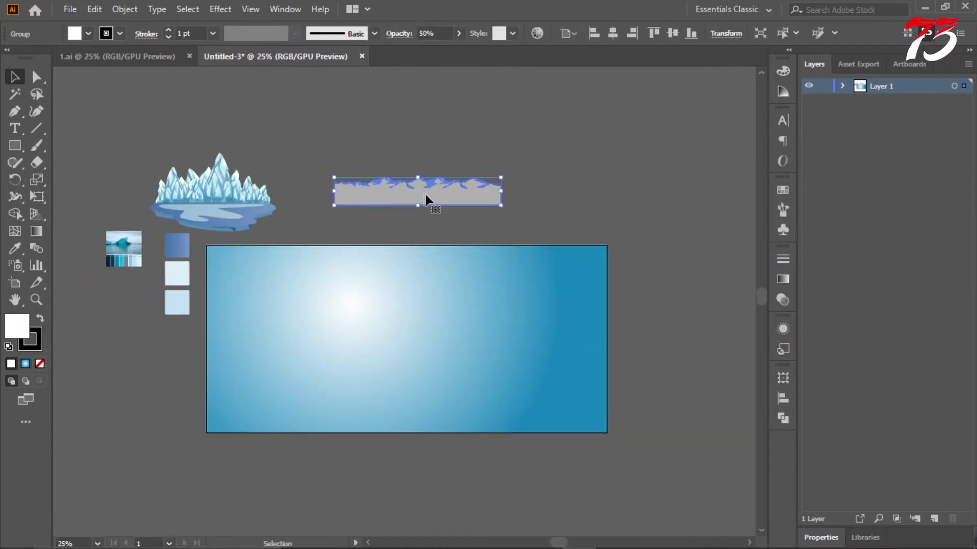
{"action": "left_click_drag", "start_coordinate": [426, 199], "coordinate": [451, 390]}
{"action": "right_click", "coordinate": [511, 407]}
{"action": "left_click", "coordinate": [528, 403]}
{"action": "left_click_drag", "start_coordinate": [526, 396], "coordinate": [670, 420]}
{"action": "left_click_drag", "start_coordinate": [594, 374], "coordinate": [562, 196]}
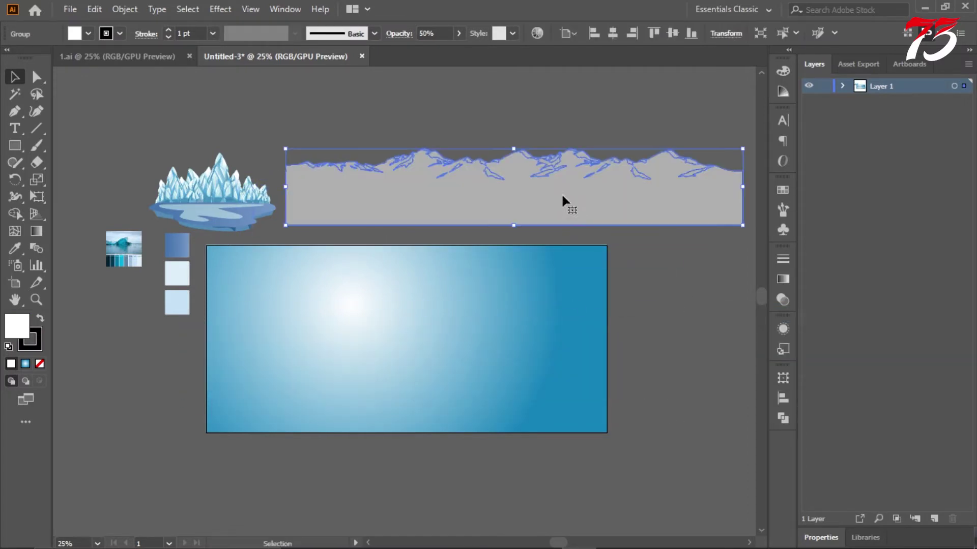
- Ungroup the mountain range and recolour its large base shape with the blue gradient swatch
{"action": "right_click", "coordinate": [560, 194]}
{"action": "left_click", "coordinate": [586, 313]}
{"action": "left_click", "coordinate": [353, 134]}
{"action": "left_click", "coordinate": [386, 189]}
{"action": "right_click", "coordinate": [388, 190]}
{"action": "left_click", "coordinate": [15, 248]}
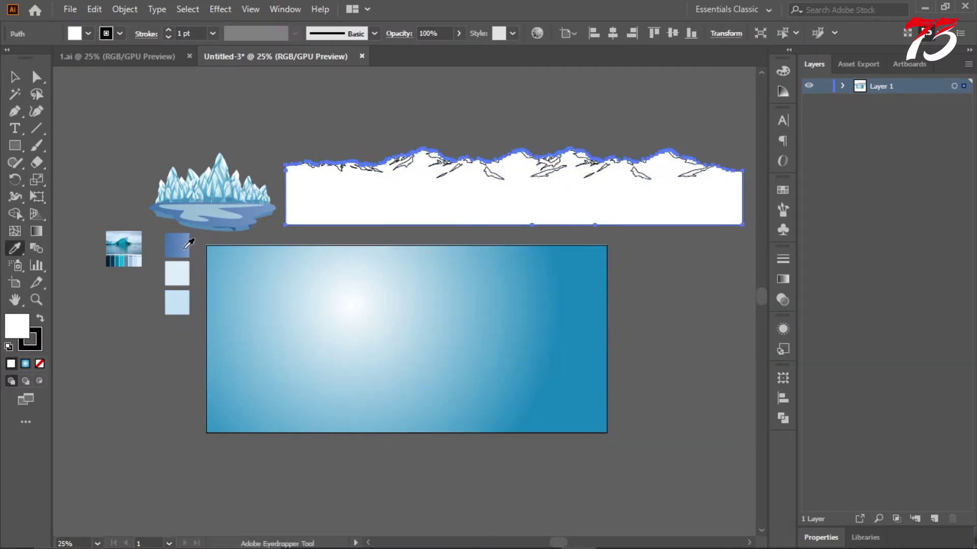
{"action": "left_click", "coordinate": [183, 250]}
{"action": "left_click", "coordinate": [16, 77]}
{"action": "left_click", "coordinate": [451, 133]}
- Recolour the mountain range's snow patches with a strokeless pale mint fill at 50% opacity
{"action": "scroll", "coordinate": [454, 154], "scroll_direction": "up", "scroll_amount": 4}
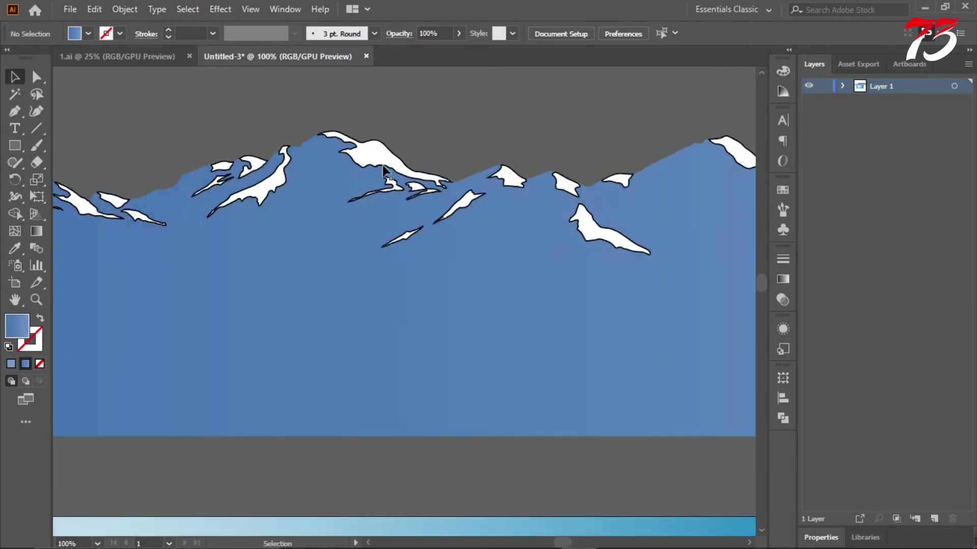
{"action": "left_click", "coordinate": [379, 155]}
{"action": "left_click", "coordinate": [14, 249]}
{"action": "scroll", "coordinate": [112, 310], "scroll_direction": "down", "scroll_amount": 3}
{"action": "scroll", "coordinate": [101, 354], "scroll_direction": "left", "scroll_amount": 3}
{"action": "scroll", "coordinate": [61, 356], "scroll_direction": "up", "scroll_amount": 5}
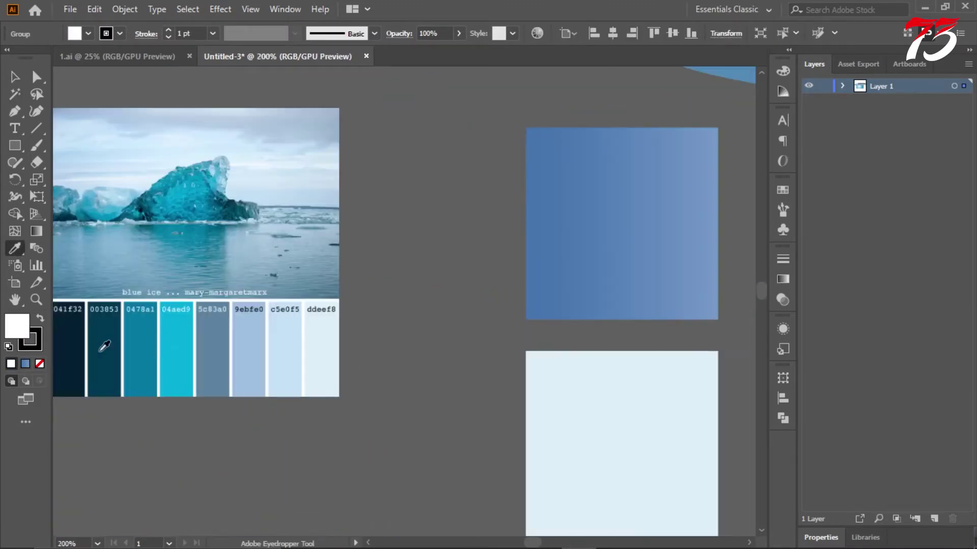
{"action": "left_click", "coordinate": [101, 350]}
{"action": "scroll", "coordinate": [140, 352], "scroll_direction": "down", "scroll_amount": 4}
{"action": "scroll", "coordinate": [306, 280], "scroll_direction": "right", "scroll_amount": 5}
{"action": "scroll", "coordinate": [249, 329], "scroll_direction": "up", "scroll_amount": 1}
{"action": "left_click", "coordinate": [22, 80]}
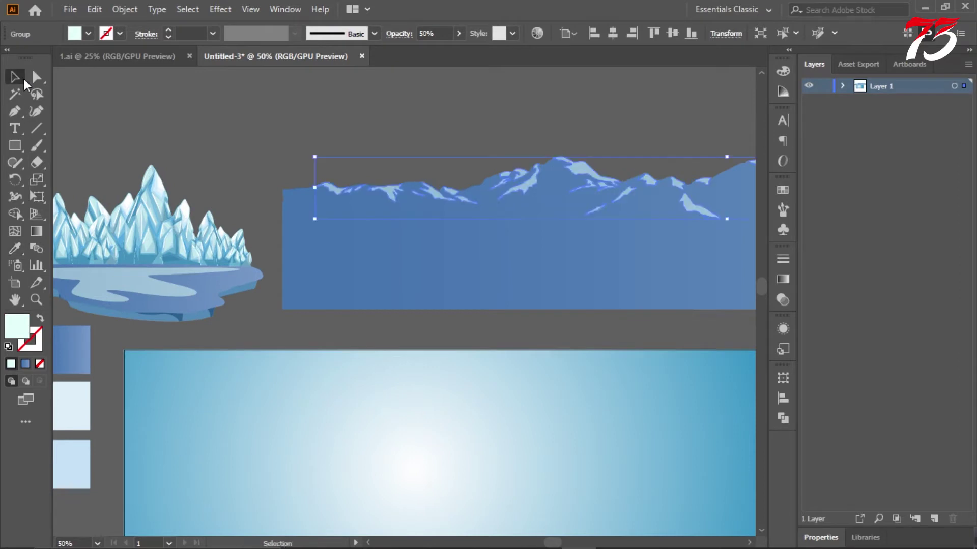
{"action": "left_click", "coordinate": [239, 152]}
- Group the blue mountain base together with its snow patches
{"action": "scroll", "coordinate": [240, 151], "scroll_direction": "down", "scroll_amount": 2}
{"action": "scroll", "coordinate": [614, 151], "scroll_direction": "up", "scroll_amount": 2}
{"action": "left_click", "coordinate": [494, 234]}
{"action": "scroll", "coordinate": [538, 322], "scroll_direction": "down", "scroll_amount": 2}
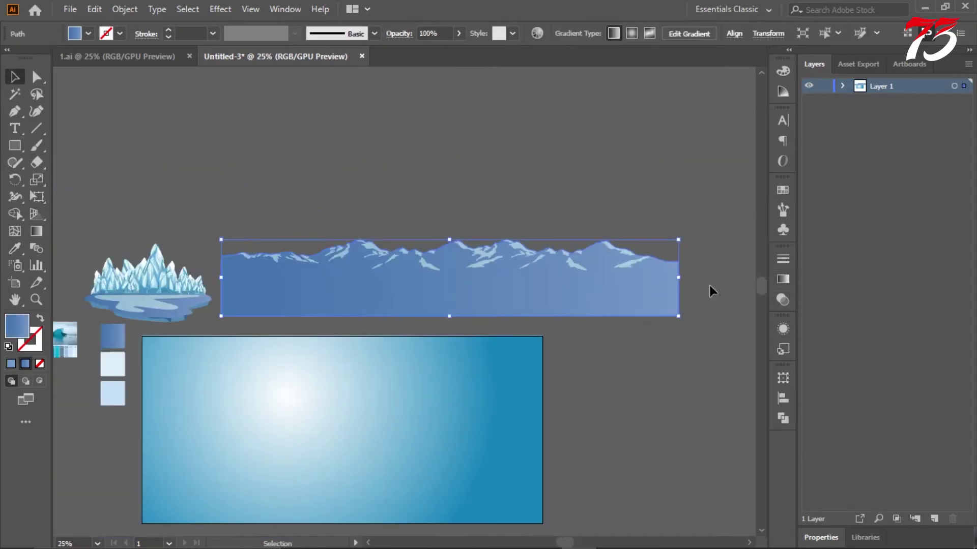
{"action": "left_click_drag", "start_coordinate": [709, 286], "coordinate": [587, 213]}
{"action": "left_click", "coordinate": [783, 300]}
{"action": "left_click", "coordinate": [747, 277]}
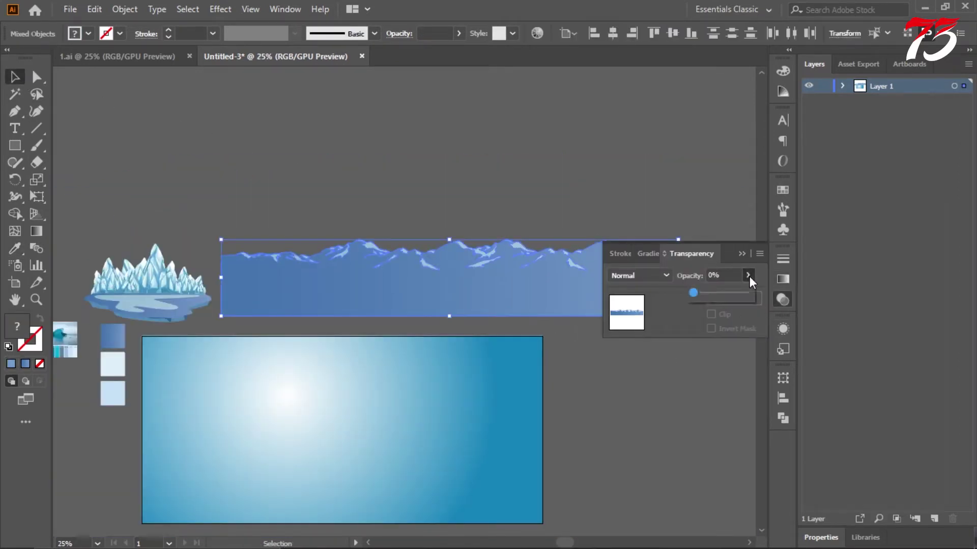
{"action": "left_click", "coordinate": [236, 146]}
{"action": "left_click", "coordinate": [485, 310]}
{"action": "left_click", "coordinate": [742, 254]}
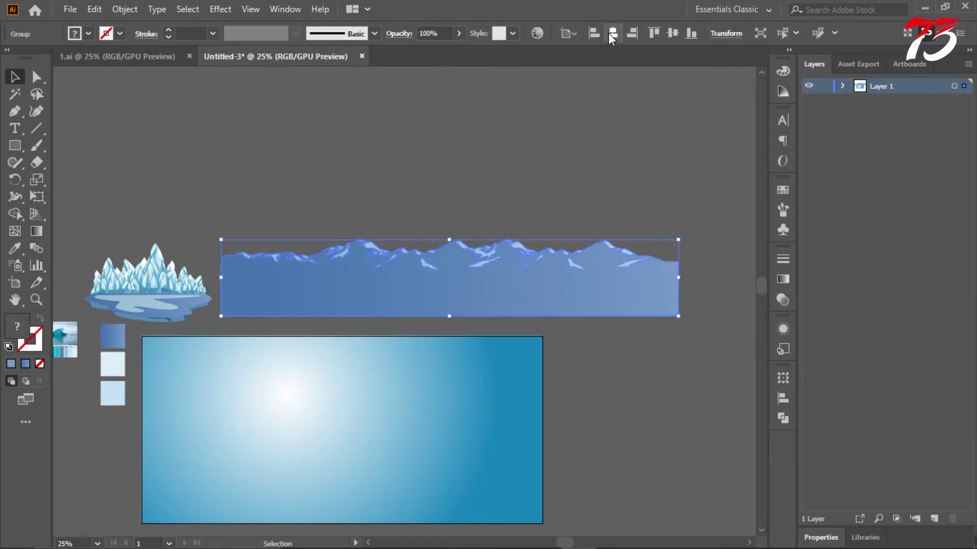
- Move the mountain range onto the artboard and scale it down so it only slightly overhangs both sides
{"action": "left_click_drag", "start_coordinate": [547, 272], "coordinate": [440, 422]}
{"action": "scroll", "coordinate": [440, 374], "scroll_direction": "down", "scroll_amount": 1}
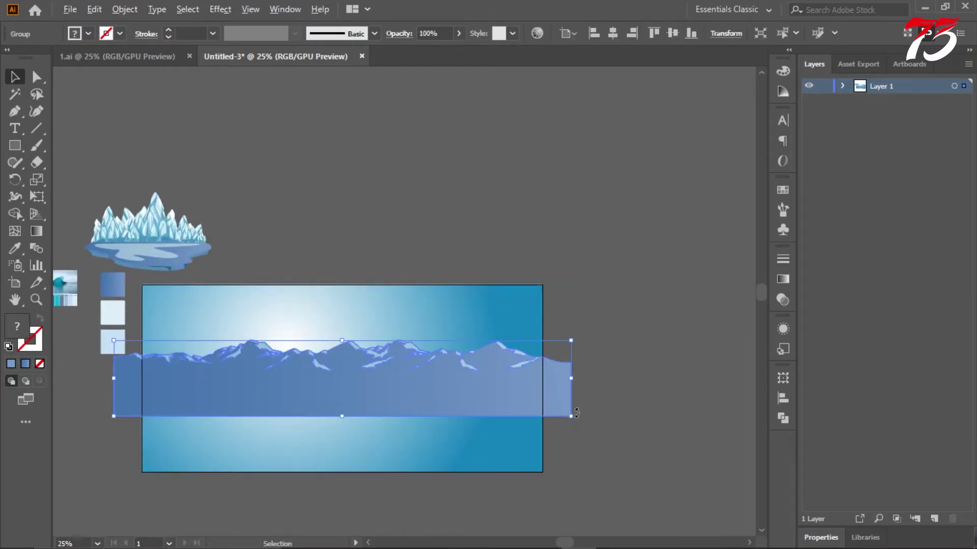
{"action": "left_click_drag", "start_coordinate": [571, 416], "coordinate": [555, 414]}
- Set the mountain range's opacity to 50% and move it lower on the background
{"action": "left_click", "coordinate": [783, 299]}
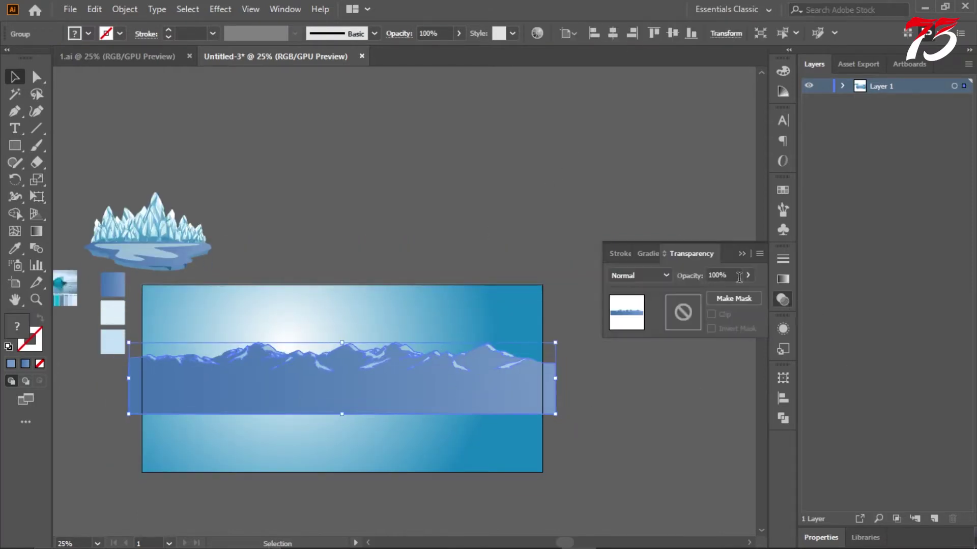
{"action": "type", "text": "50"}
{"action": "key", "text": "Return"}
{"action": "left_click", "coordinate": [517, 215]}
{"action": "scroll", "coordinate": [517, 216], "scroll_direction": "down", "scroll_amount": 1}
{"action": "left_click", "coordinate": [741, 254]}
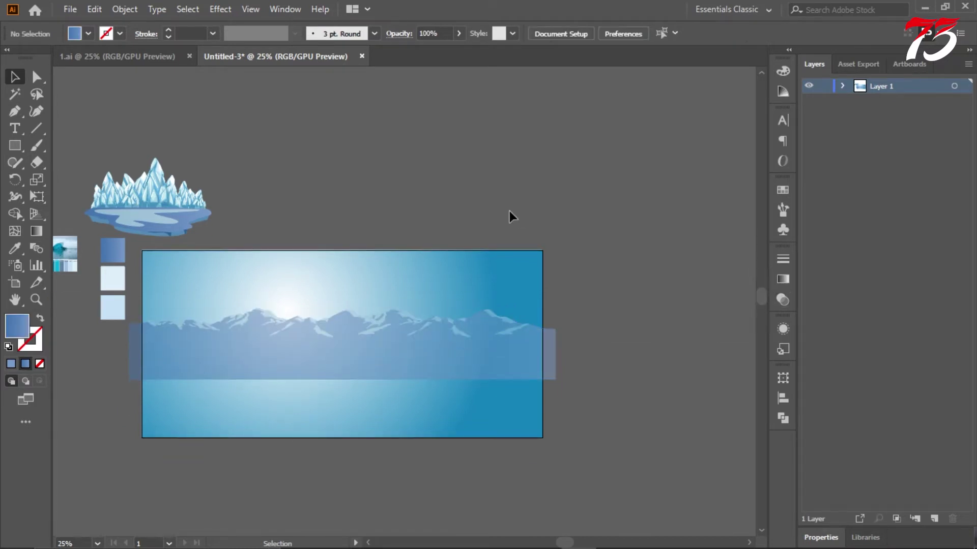
{"action": "scroll", "coordinate": [353, 362], "scroll_direction": "up", "scroll_amount": 1}
{"action": "left_click_drag", "start_coordinate": [405, 273], "coordinate": [404, 306]}
- Redraw the background's radial gradient with its white centre further towards the upper-left corner and its outer edge to the right
{"action": "left_click", "coordinate": [280, 201]}
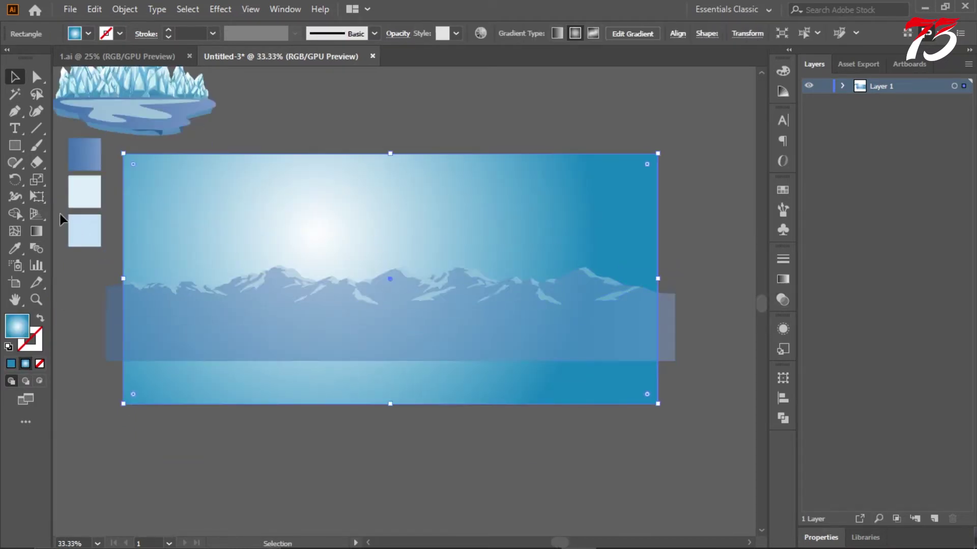
{"action": "key", "text": "g"}
{"action": "left_click_drag", "start_coordinate": [279, 199], "coordinate": [572, 199]}
{"action": "left_click", "coordinate": [16, 77]}
{"action": "left_click", "coordinate": [418, 121]}
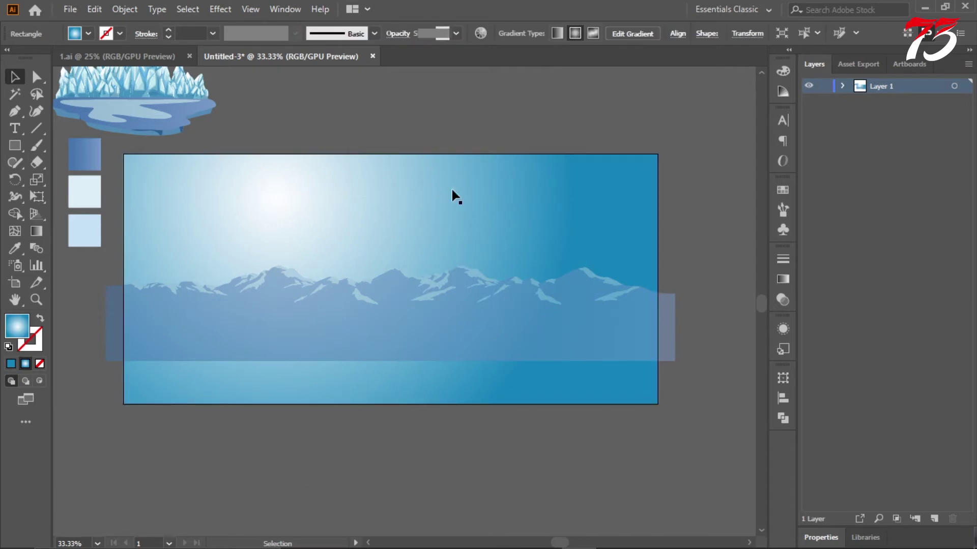
- Shift the mountain range slightly upwards on the background and deselect it
{"action": "scroll", "coordinate": [438, 193], "scroll_direction": "down", "scroll_amount": 2}
{"action": "scroll", "coordinate": [395, 190], "scroll_direction": "up", "scroll_amount": 2}
{"action": "left_click_drag", "start_coordinate": [288, 335], "coordinate": [294, 332]}
{"action": "left_click", "coordinate": [351, 134]}
{"action": "scroll", "coordinate": [442, 181], "scroll_direction": "down", "scroll_amount": 2}
{"action": "scroll", "coordinate": [386, 159], "scroll_direction": "up", "scroll_amount": 2}
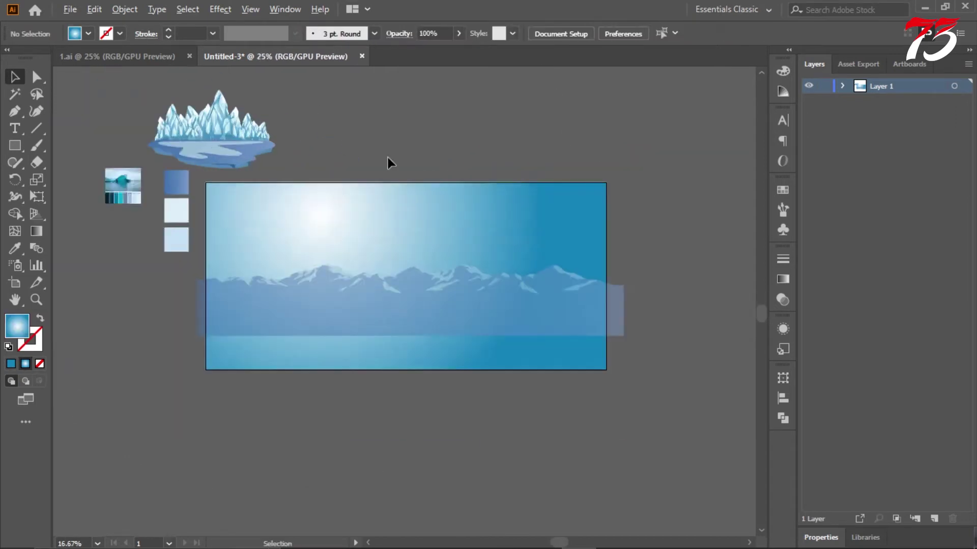
{"action": "left_click_drag", "start_coordinate": [424, 351], "coordinate": [425, 339]}
{"action": "left_click", "coordinate": [413, 176]}
{"action": "scroll", "coordinate": [411, 175], "scroll_direction": "down", "scroll_amount": 3}
{"action": "scroll", "coordinate": [407, 173], "scroll_direction": "up", "scroll_amount": 1}
{"action": "left_click", "coordinate": [265, 127]}
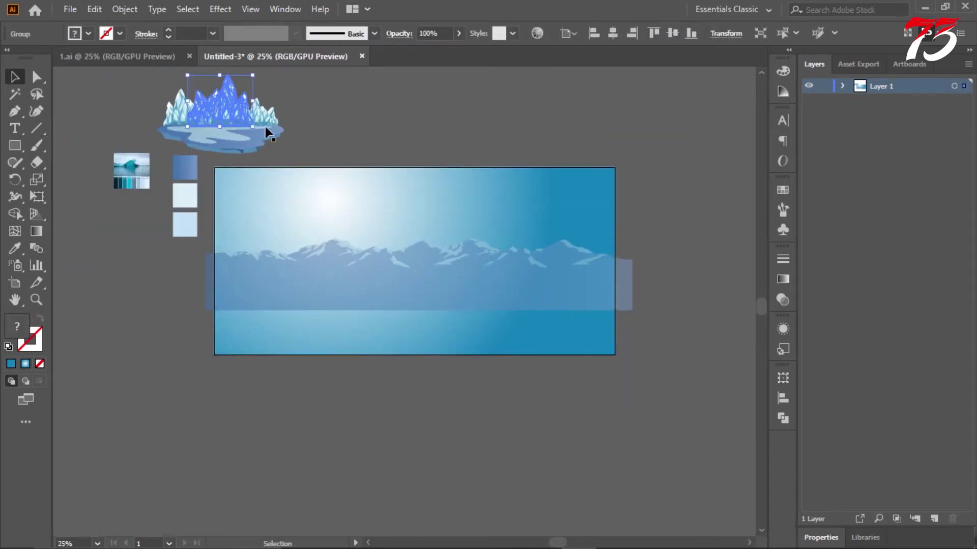
{"action": "left_click", "coordinate": [175, 123]}
{"action": "scroll", "coordinate": [174, 123], "scroll_direction": "up", "scroll_amount": 3}
{"action": "left_click_drag", "start_coordinate": [174, 123], "coordinate": [442, 243]}
{"action": "left_click", "coordinate": [418, 244]}
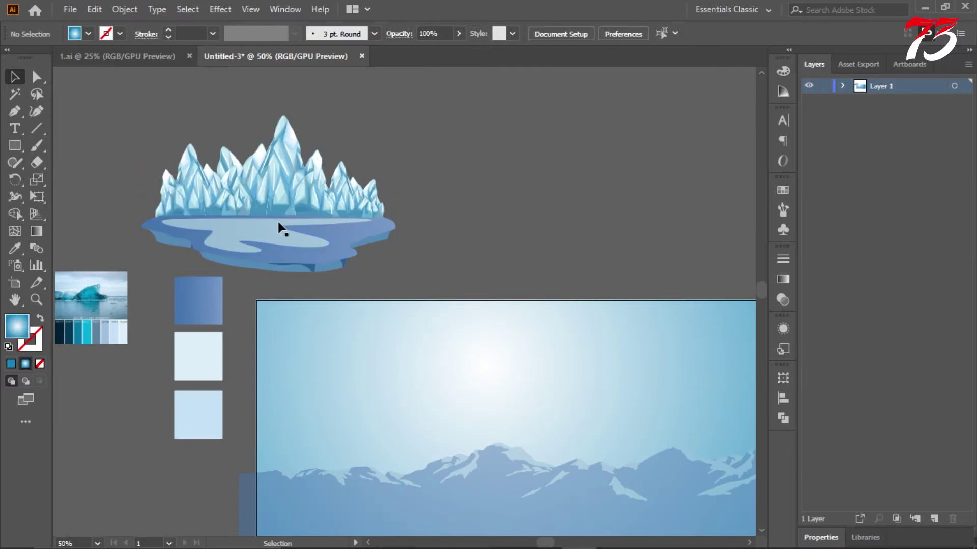
{"action": "scroll", "coordinate": [279, 223], "scroll_direction": "down", "scroll_amount": 1}
- Bring the outlined snowy mountain drawing from 1.ai into this document and place it above the artboard
{"action": "key", "text": "ctrl+Tab"}
{"action": "left_click", "coordinate": [443, 265]}
{"action": "left_click", "coordinate": [453, 258], "text": "shift"}
{"action": "left_click_drag", "start_coordinate": [427, 271], "coordinate": [457, 243]}
{"action": "scroll", "coordinate": [456, 238], "scroll_direction": "down", "scroll_amount": 3}
{"action": "scroll", "coordinate": [555, 238], "scroll_direction": "up", "scroll_amount": 2}
{"action": "left_click_drag", "start_coordinate": [366, 226], "coordinate": [459, 180]}
- Ungroup the new mountain and recolour its large base shape with the blue gradient swatch
{"action": "key", "text": "ctrl+shift+g"}
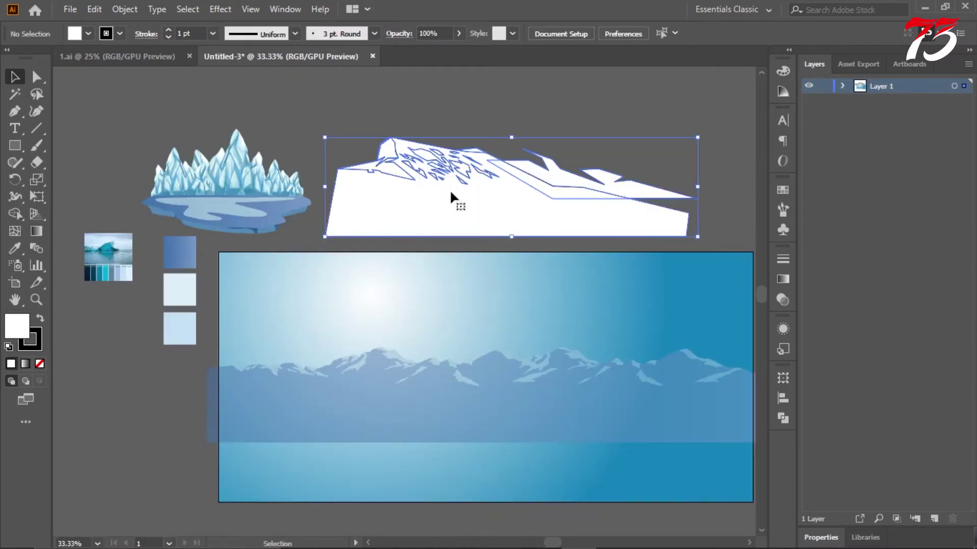
{"action": "right_click", "coordinate": [416, 173]}
{"action": "left_click", "coordinate": [307, 109]}
{"action": "left_click", "coordinate": [307, 109]}
{"action": "left_click", "coordinate": [366, 204]}
{"action": "left_click", "coordinate": [14, 248]}
{"action": "scroll", "coordinate": [169, 278], "scroll_direction": "down", "scroll_amount": 1}
{"action": "left_click", "coordinate": [178, 205]}
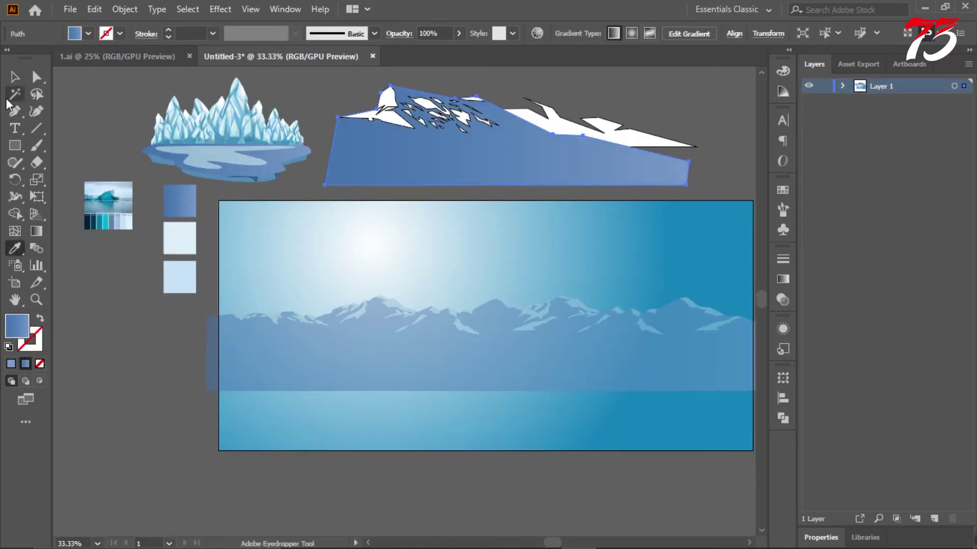
{"action": "left_click", "coordinate": [14, 77]}
{"action": "left_click", "coordinate": [316, 99]}
- Recolour the group of small jagged patches on the new mountain with the dark teal 003853 from the palette image
{"action": "scroll", "coordinate": [437, 153], "scroll_direction": "up", "scroll_amount": 1}
{"action": "scroll", "coordinate": [455, 163], "scroll_direction": "up", "scroll_amount": 2}
{"action": "left_click", "coordinate": [388, 192]}
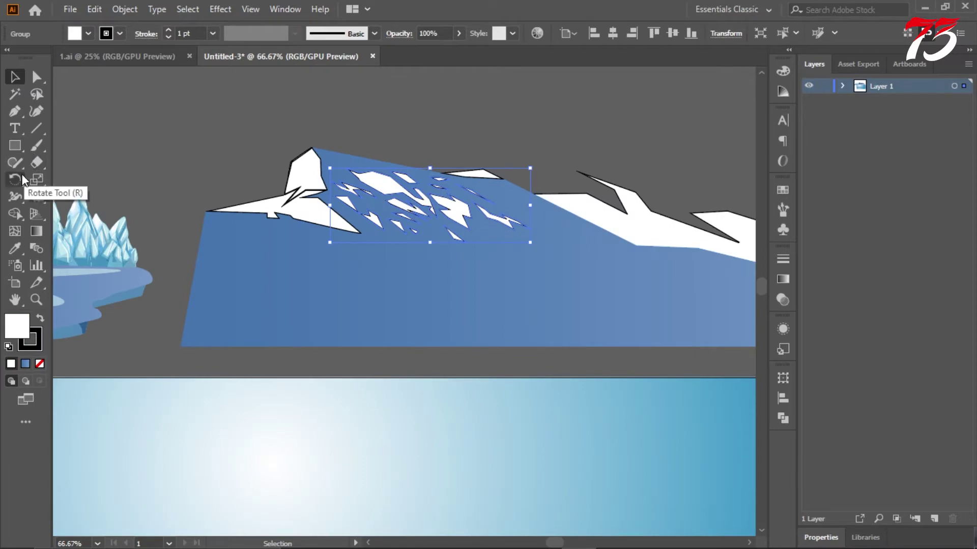
{"action": "left_click", "coordinate": [15, 248]}
{"action": "scroll", "coordinate": [294, 267], "scroll_direction": "down", "scroll_amount": 3}
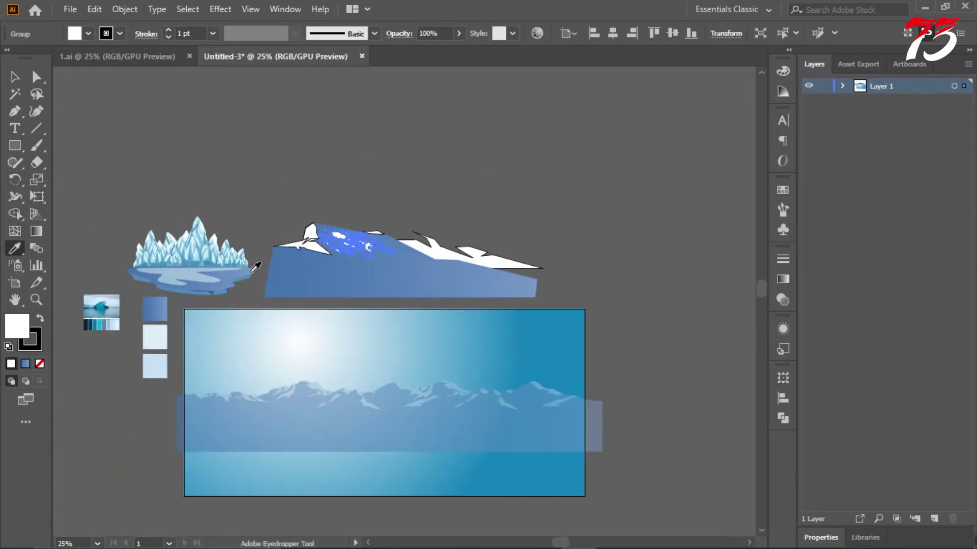
{"action": "scroll", "coordinate": [256, 266], "scroll_direction": "up", "scroll_amount": 2}
{"action": "scroll", "coordinate": [159, 245], "scroll_direction": "down", "scroll_amount": 1}
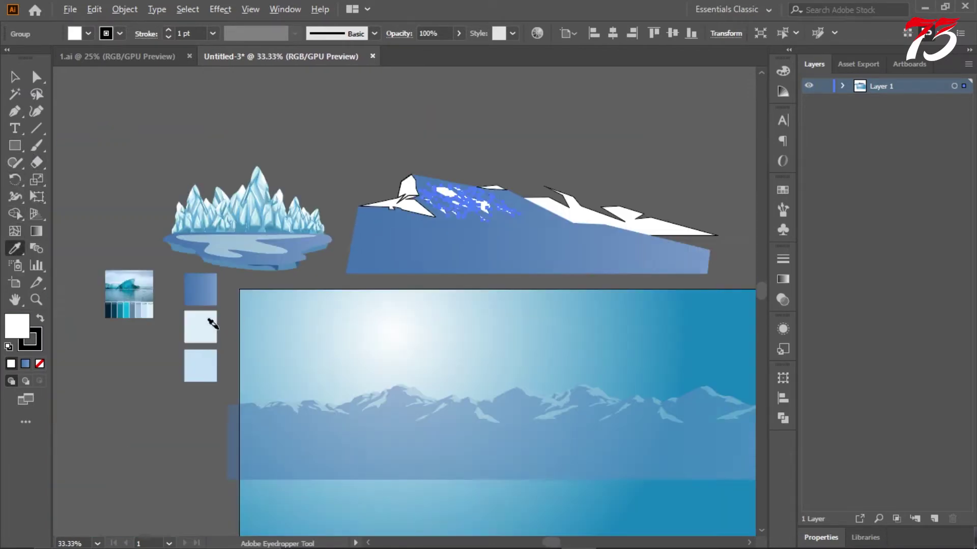
{"action": "scroll", "coordinate": [122, 332], "scroll_direction": "up", "scroll_amount": 1}
{"action": "left_click", "coordinate": [139, 296]}
{"action": "left_click", "coordinate": [110, 293]}
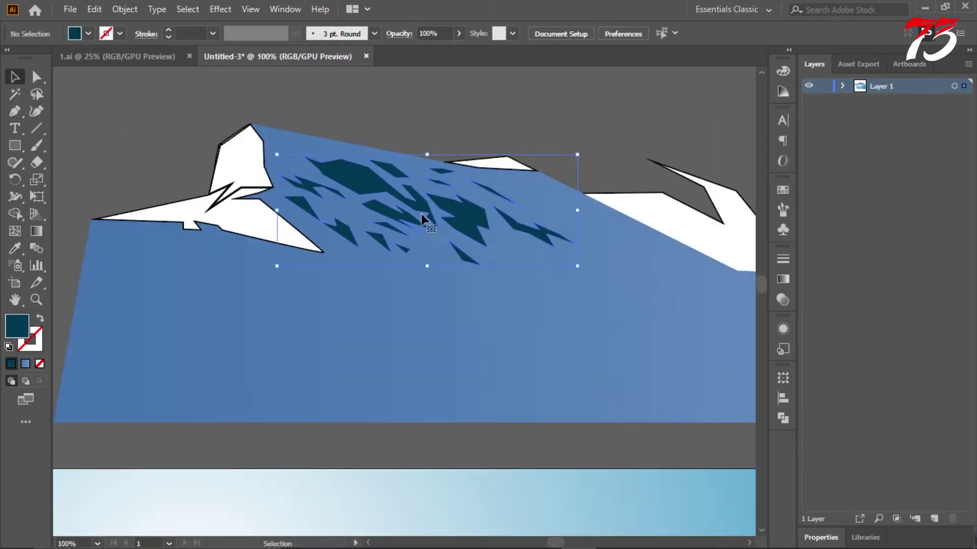
- Lower the opacity of the dark teal jagged patches to 80%
{"action": "left_click", "coordinate": [783, 299]}
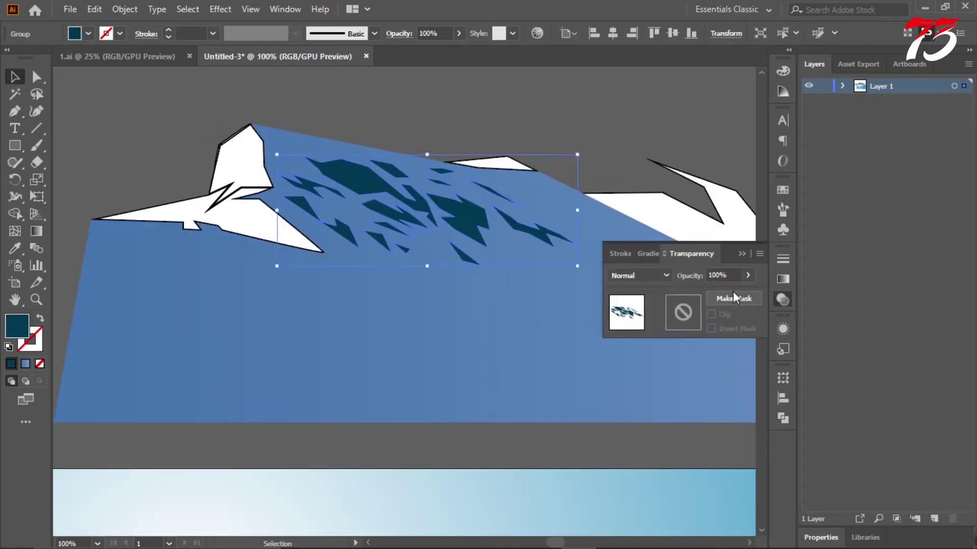
{"action": "type", "text": "80"}
{"action": "key", "text": "Return"}
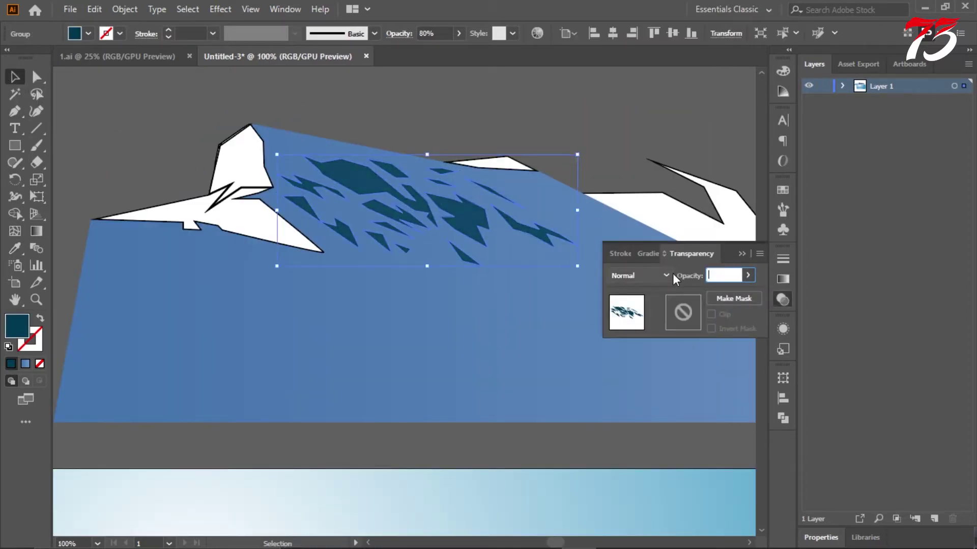
{"action": "type", "text": "80"}
{"action": "key", "text": "Return"}
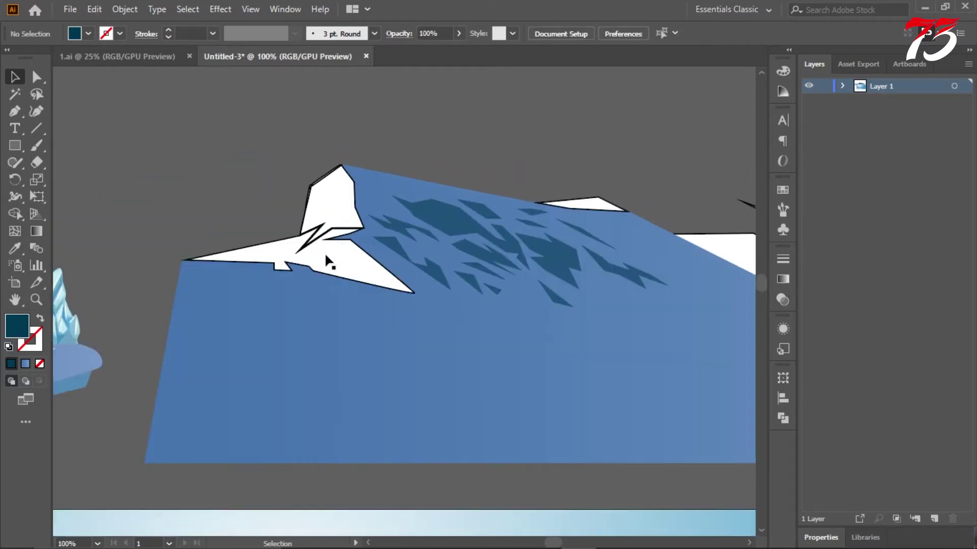
- Recolour the new mountain's snow shapes with the palest blue swatch and its upper peak facet with a blue from the palette image
{"action": "left_click", "coordinate": [324, 252]}
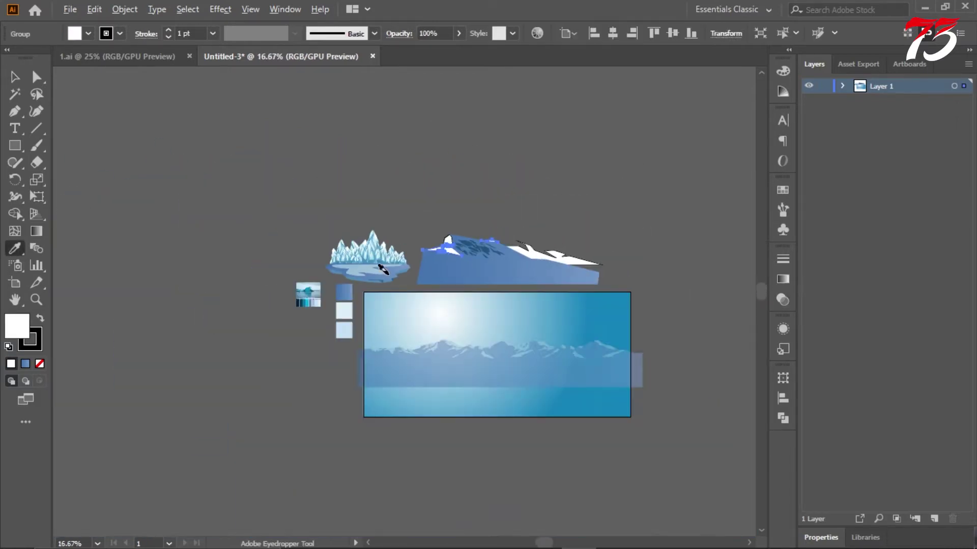
{"action": "scroll", "coordinate": [310, 287], "scroll_direction": "up", "scroll_amount": 4}
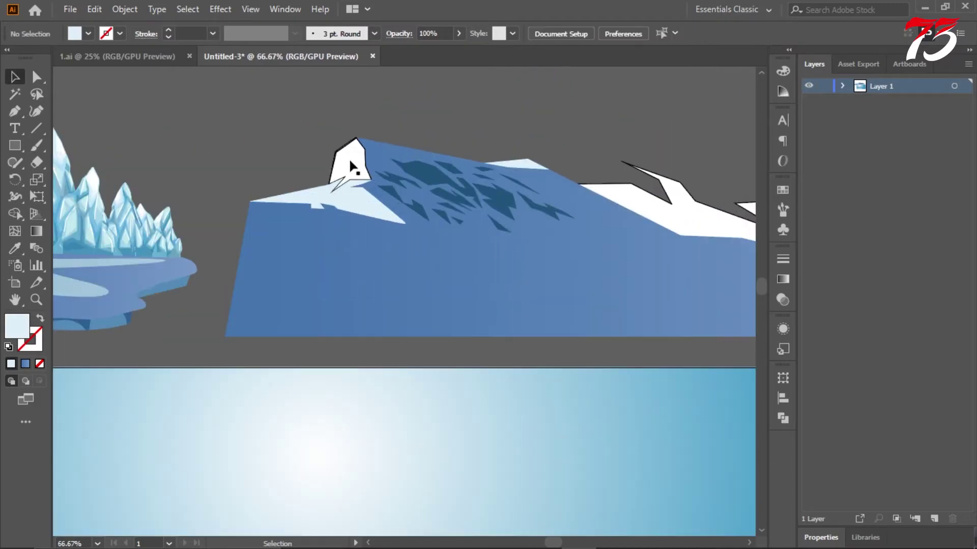
{"action": "left_click", "coordinate": [349, 158]}
{"action": "left_click", "coordinate": [14, 248]}
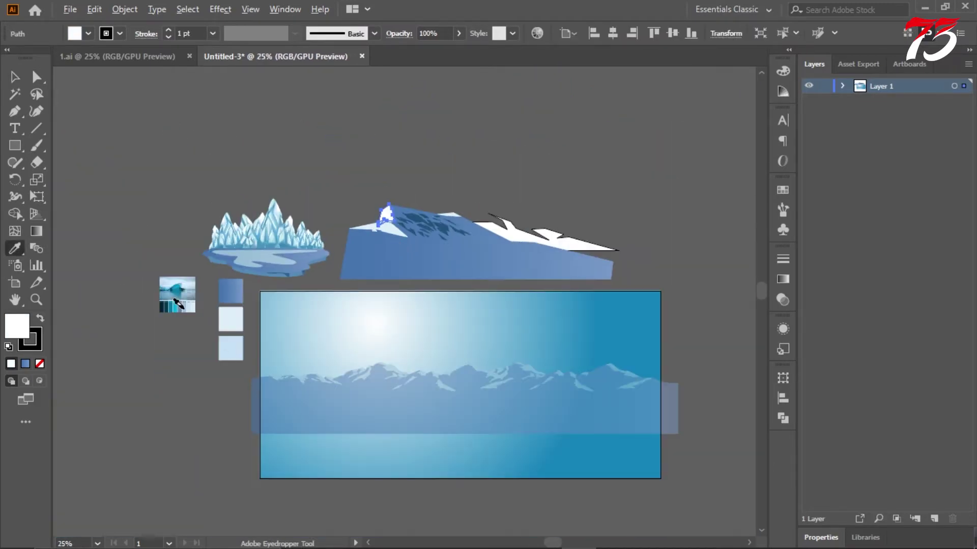
{"action": "scroll", "coordinate": [178, 304], "scroll_direction": "up", "scroll_amount": 4}
{"action": "left_click", "coordinate": [178, 304]}
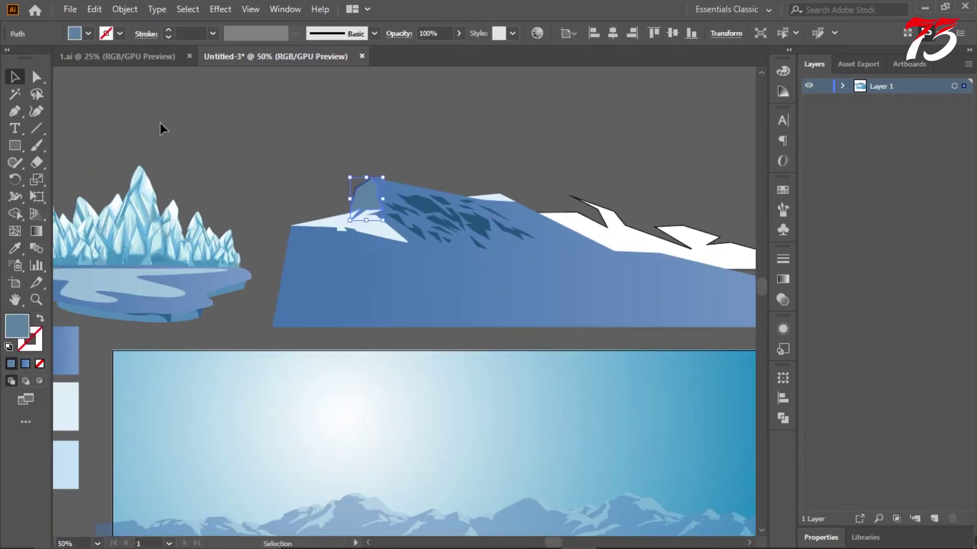
- Recolour the thin outlined strip along the peak's left edge with the pale blue of the snow below it
{"action": "scroll", "coordinate": [252, 236], "scroll_direction": "up", "scroll_amount": 3}
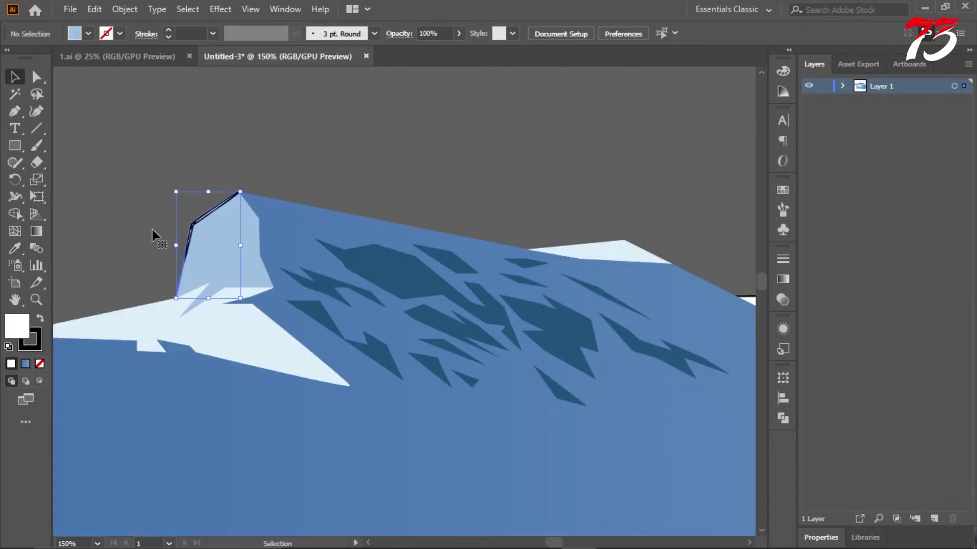
{"action": "left_click", "coordinate": [12, 249]}
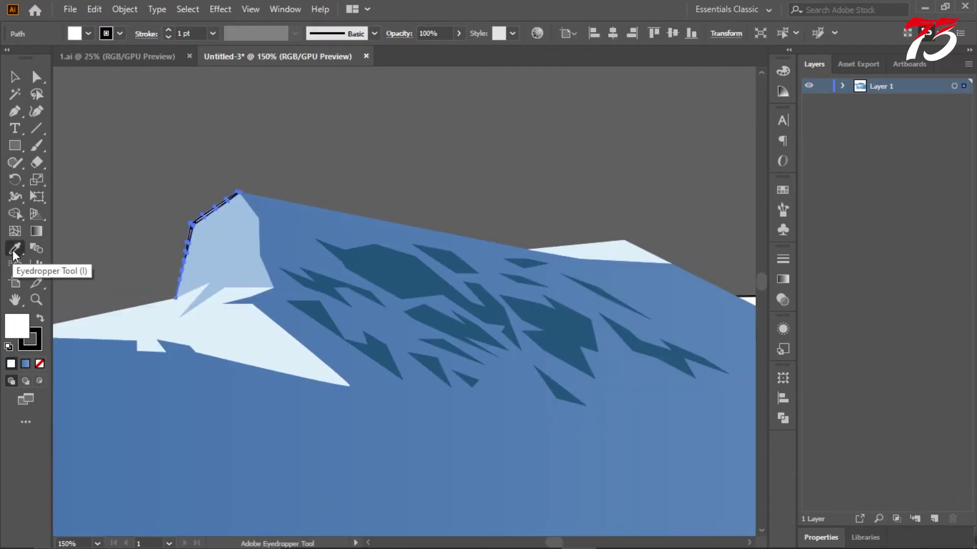
{"action": "left_click", "coordinate": [224, 317]}
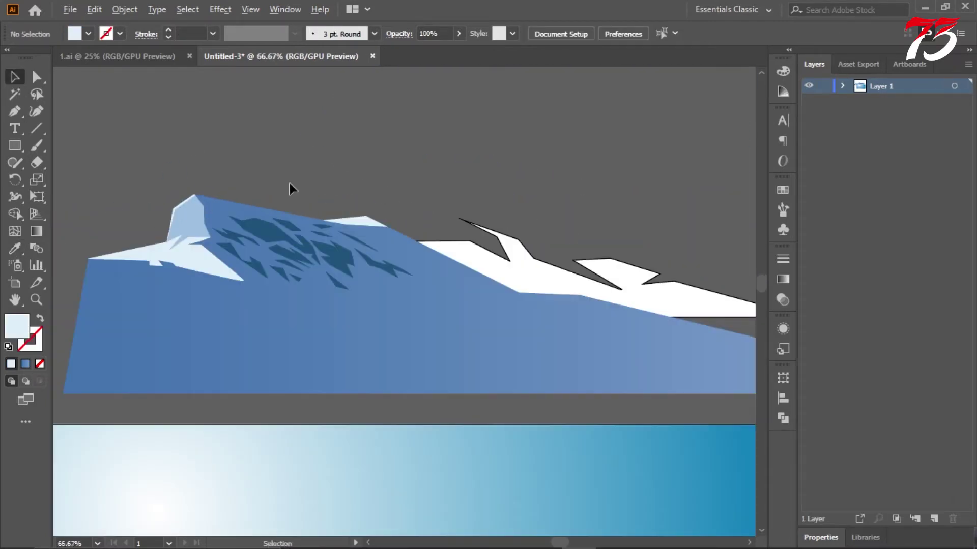
- Recolour the white ridge on the mountain's right slope with the dark teal of the jagged patches
{"action": "scroll", "coordinate": [289, 184], "scroll_direction": "up", "scroll_amount": 1}
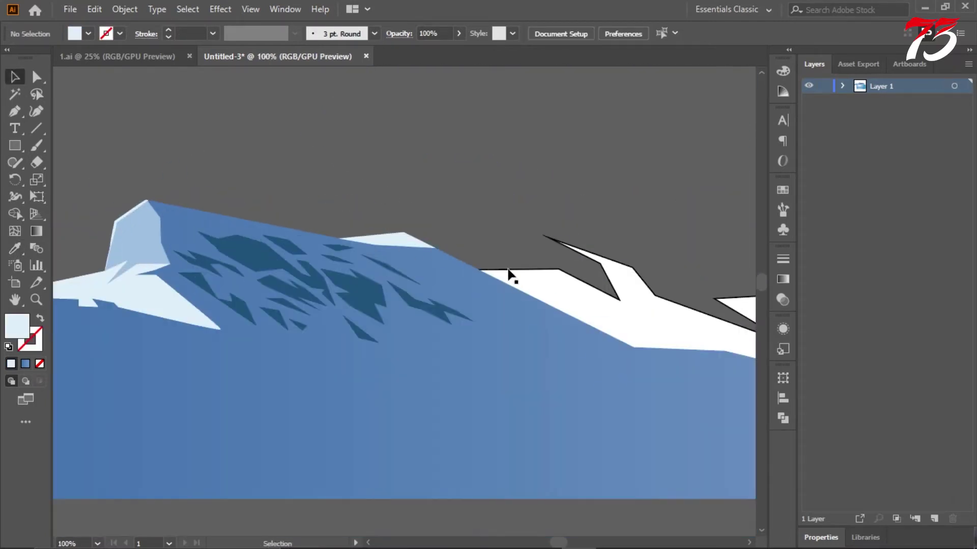
{"action": "left_click", "coordinate": [509, 270]}
{"action": "scroll", "coordinate": [288, 251], "scroll_direction": "down", "scroll_amount": 3}
{"action": "left_click", "coordinate": [321, 265]}
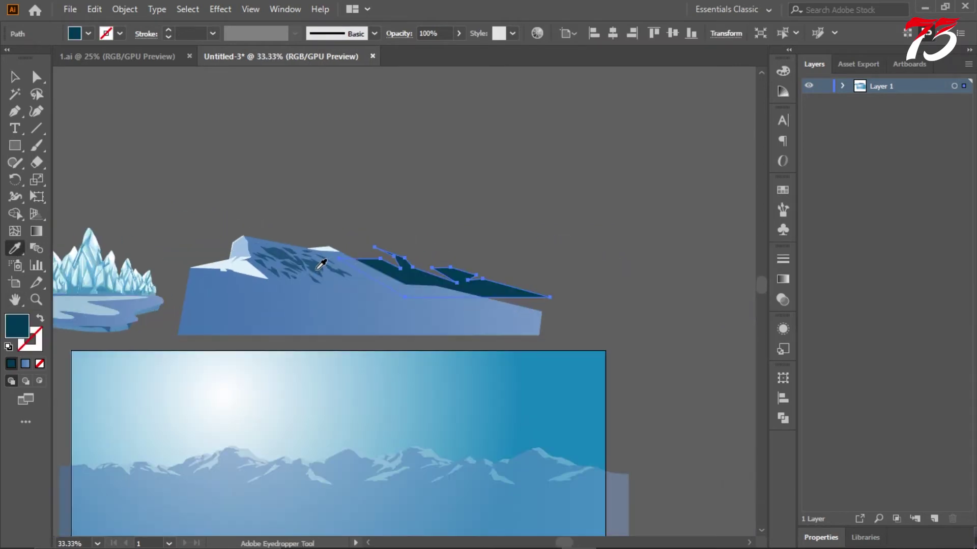
- Move the whole recoloured snowy mountain, including its peak facet, onto the lower-left part of the artboard
{"action": "left_click", "coordinate": [18, 80]}
{"action": "left_click", "coordinate": [371, 203]}
{"action": "scroll", "coordinate": [370, 202], "scroll_direction": "down", "scroll_amount": 1}
{"action": "scroll", "coordinate": [148, 238], "scroll_direction": "up", "scroll_amount": 1}
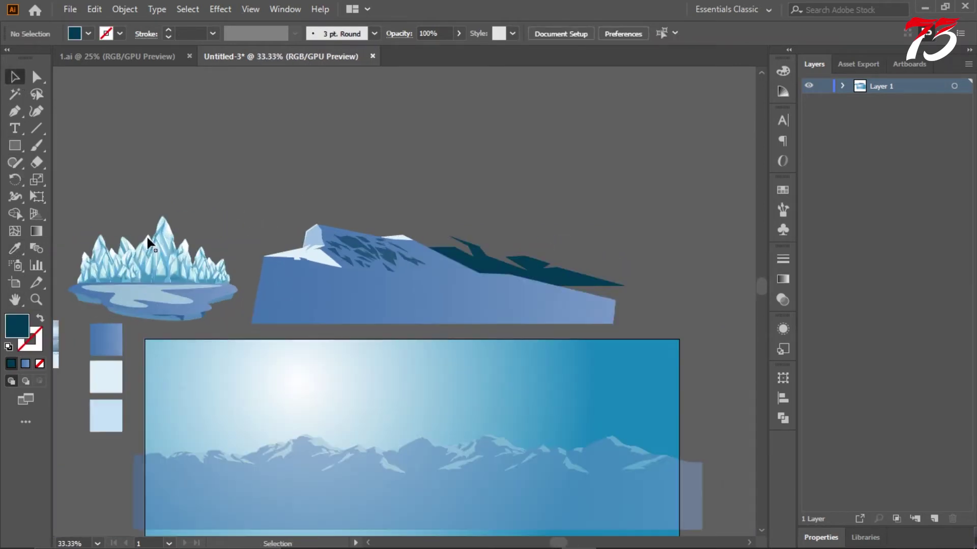
{"action": "scroll", "coordinate": [323, 227], "scroll_direction": "down", "scroll_amount": 2}
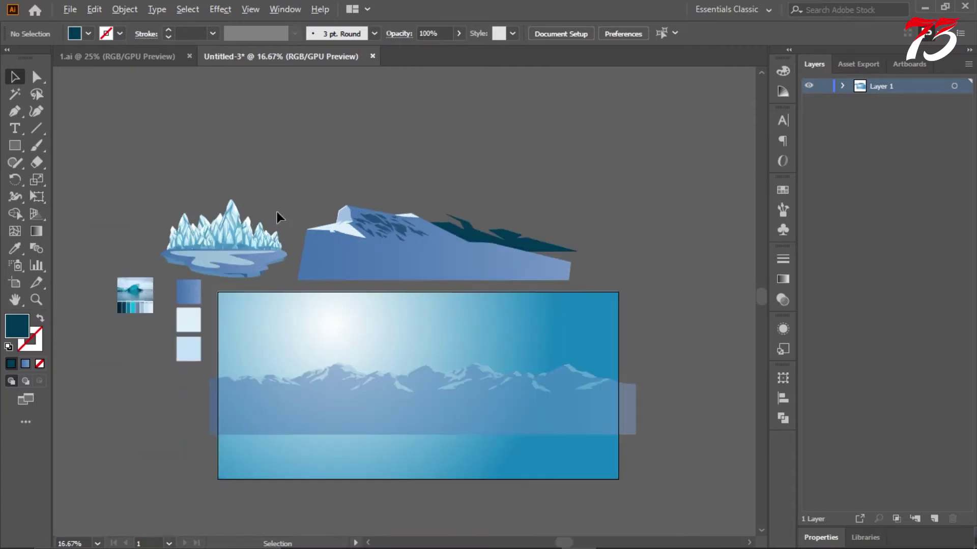
{"action": "left_click_drag", "start_coordinate": [384, 262], "coordinate": [325, 398]}
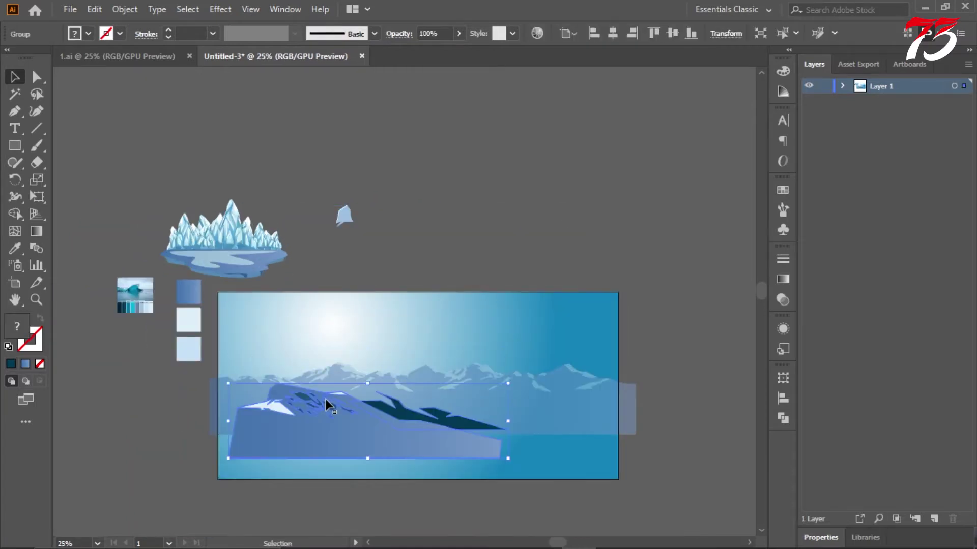
{"action": "key", "text": "ctrl+z"}
{"action": "left_click", "coordinate": [643, 278]}
{"action": "left_click_drag", "start_coordinate": [432, 252], "coordinate": [331, 435]}
{"action": "left_click", "coordinate": [175, 363]}
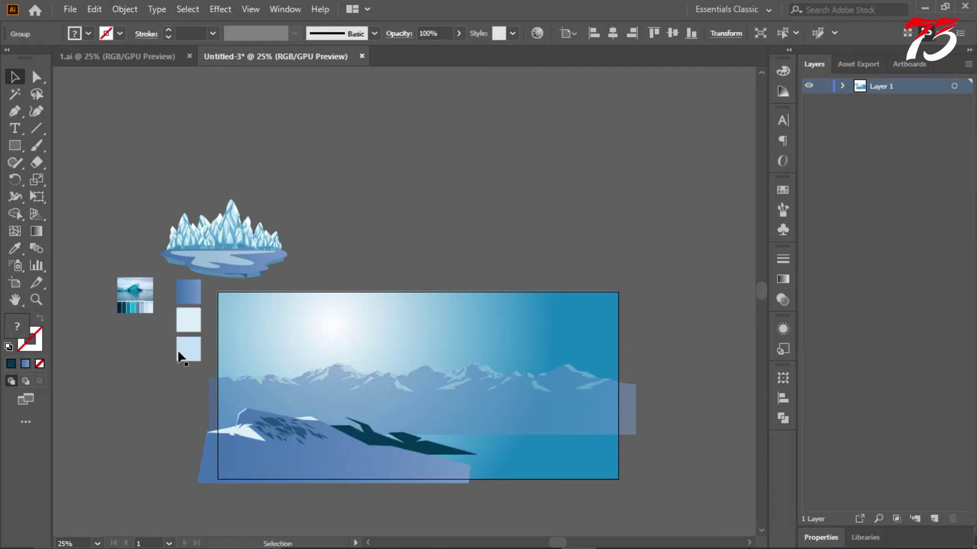
{"action": "scroll", "coordinate": [356, 374], "scroll_direction": "down", "scroll_amount": 3}
{"action": "scroll", "coordinate": [355, 379], "scroll_direction": "up", "scroll_amount": 1}
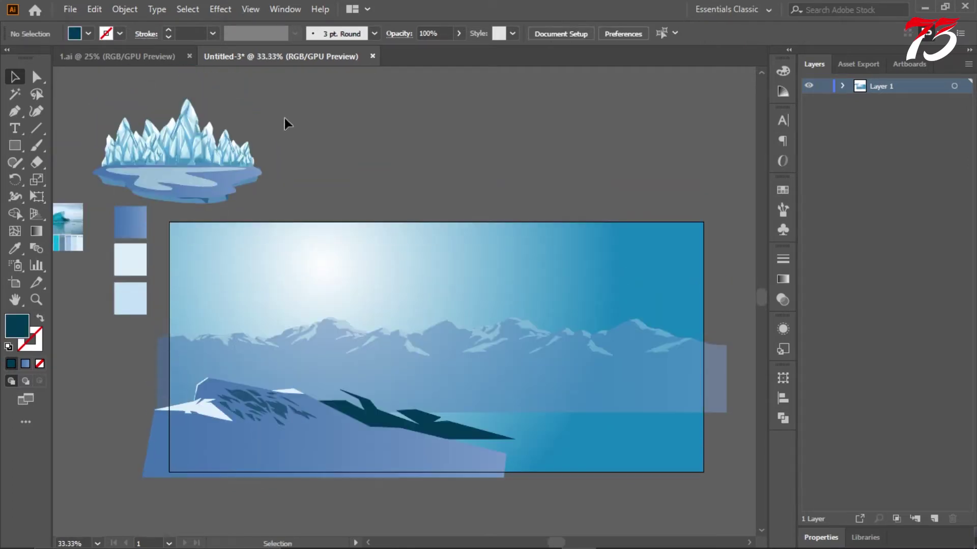
- Bring the small pointed peak with inner facets from 1.ai into the illustration document and ungroup it
{"action": "key", "text": "ctrl+Tab"}
{"action": "scroll", "coordinate": [519, 290], "scroll_direction": "down", "scroll_amount": 3}
{"action": "left_click_drag", "start_coordinate": [618, 299], "coordinate": [401, 121]}
{"action": "right_click", "coordinate": [427, 150]}
{"action": "left_click", "coordinate": [467, 301]}
{"action": "scroll", "coordinate": [66, 290], "scroll_direction": "up", "scroll_amount": 2}
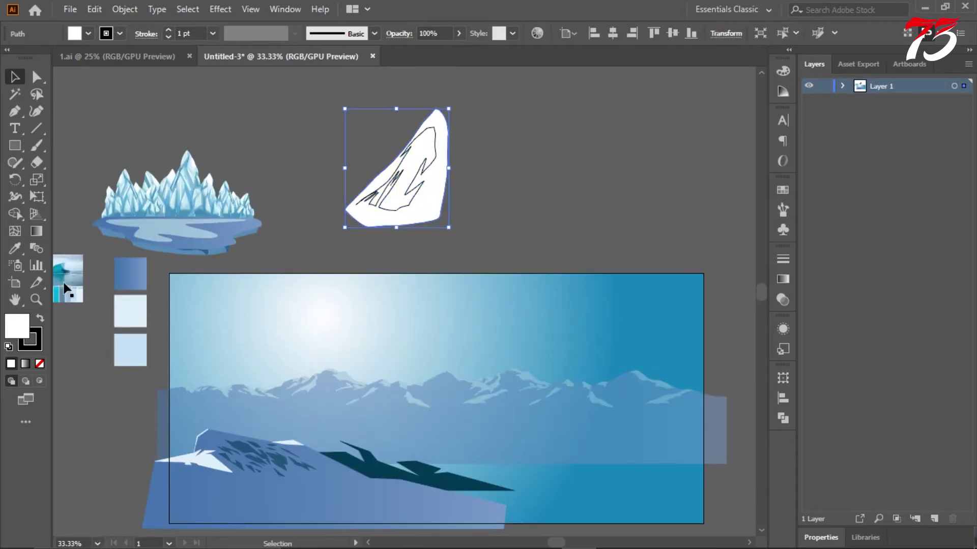
- Recolour the small pointed peak's outer body with the blue gradient swatch
{"action": "left_click", "coordinate": [128, 284]}
{"action": "scroll", "coordinate": [138, 276], "scroll_direction": "up", "scroll_amount": 1}
{"action": "left_click", "coordinate": [15, 77]}
{"action": "left_click", "coordinate": [168, 125]}
- Recolour the white inner facets of the small pointed peak with the mountain's dark teal
{"action": "left_click", "coordinate": [391, 207]}
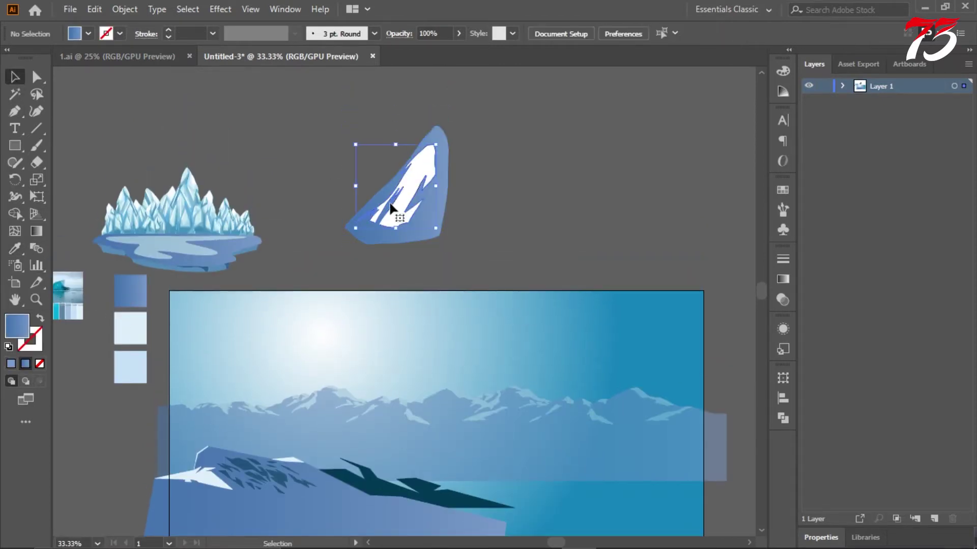
{"action": "left_click", "coordinate": [14, 249]}
{"action": "left_click", "coordinate": [365, 479]}
{"action": "left_click", "coordinate": [15, 79]}
{"action": "left_click", "coordinate": [224, 127]}
- Lower the opacity of the small pointed peak's dark teal facets to 60%
{"action": "left_click", "coordinate": [402, 198]}
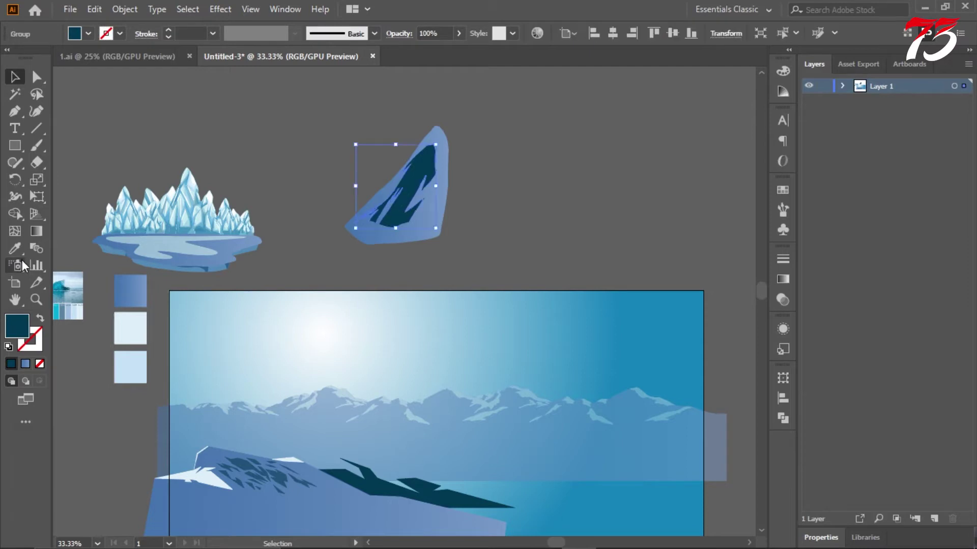
{"action": "left_click", "coordinate": [16, 250]}
{"action": "left_click", "coordinate": [782, 300]}
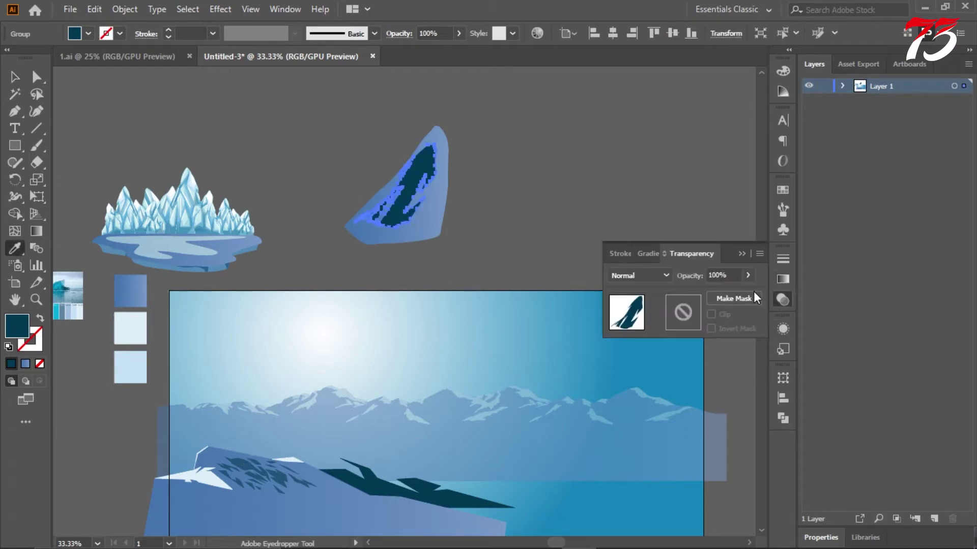
{"action": "type", "text": "60"}
{"action": "key", "text": "Return"}
{"action": "left_click", "coordinate": [14, 78]}
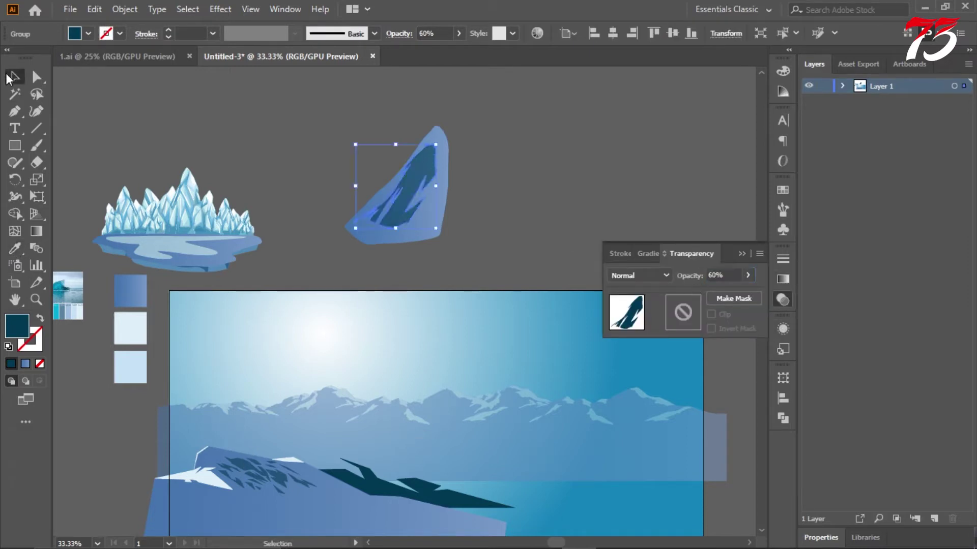
{"action": "left_click", "coordinate": [471, 224]}
{"action": "left_click", "coordinate": [417, 198]}
{"action": "left_click", "coordinate": [270, 120]}
- Copy the large plain peak outline from 1.ai into the illustration document
{"action": "left_click", "coordinate": [175, 57]}
{"action": "left_click", "coordinate": [740, 253]}
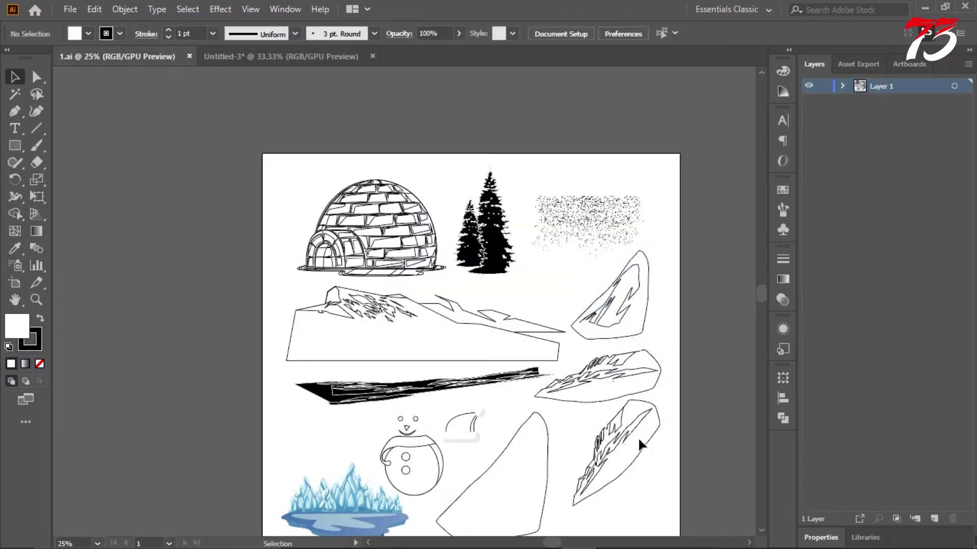
{"action": "left_click", "coordinate": [520, 438]}
{"action": "key", "text": "ctrl+c"}
{"action": "left_click", "coordinate": [335, 57]}
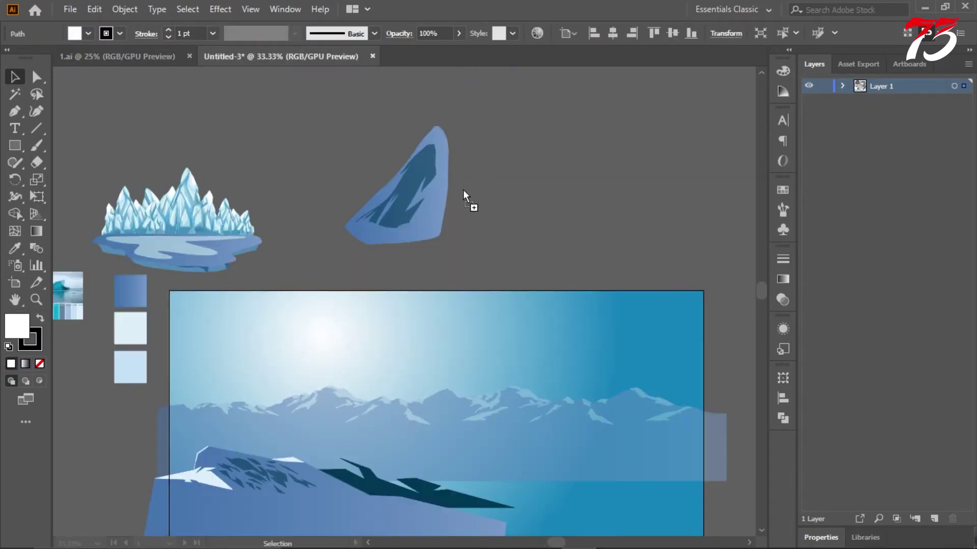
{"action": "key", "text": "ctrl+v"}
- Recolour the large plain peak with the snowy mountain's blue gradient and set it overlapping the small faceted peak
{"action": "key", "text": "i"}
{"action": "scroll", "coordinate": [311, 396], "scroll_direction": "down", "scroll_amount": 3}
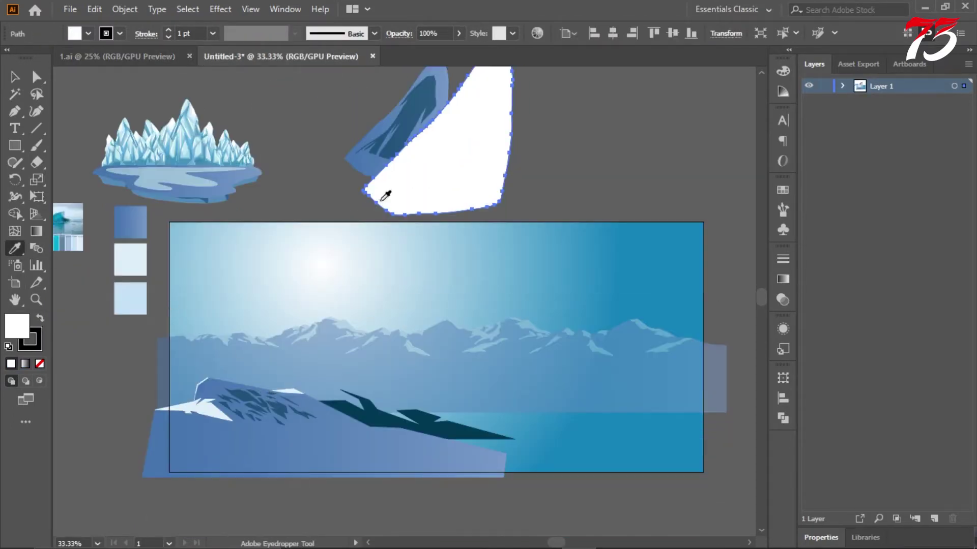
{"action": "left_click", "coordinate": [240, 395]}
{"action": "left_click", "coordinate": [215, 99]}
{"action": "scroll", "coordinate": [466, 158], "scroll_direction": "up", "scroll_amount": 4}
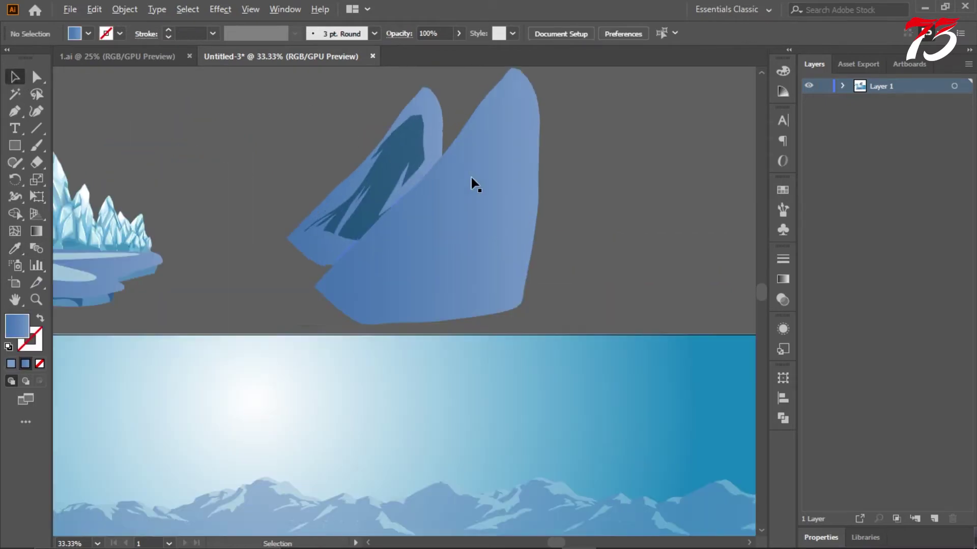
{"action": "left_click_drag", "start_coordinate": [484, 222], "coordinate": [476, 228]}
{"action": "left_click", "coordinate": [565, 178]}
{"action": "scroll", "coordinate": [486, 176], "scroll_direction": "down", "scroll_amount": 3}
{"action": "scroll", "coordinate": [534, 163], "scroll_direction": "up", "scroll_amount": 1}
- Bring the two elongated faceted ice rocks from 1.ai into the illustration document
{"action": "left_click", "coordinate": [124, 55]}
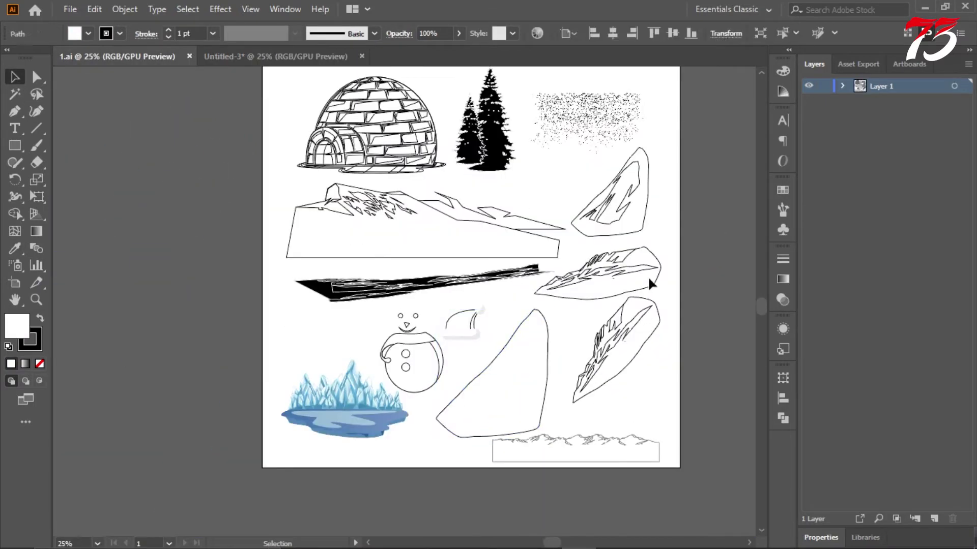
{"action": "left_click_drag", "start_coordinate": [603, 279], "coordinate": [303, 58]}
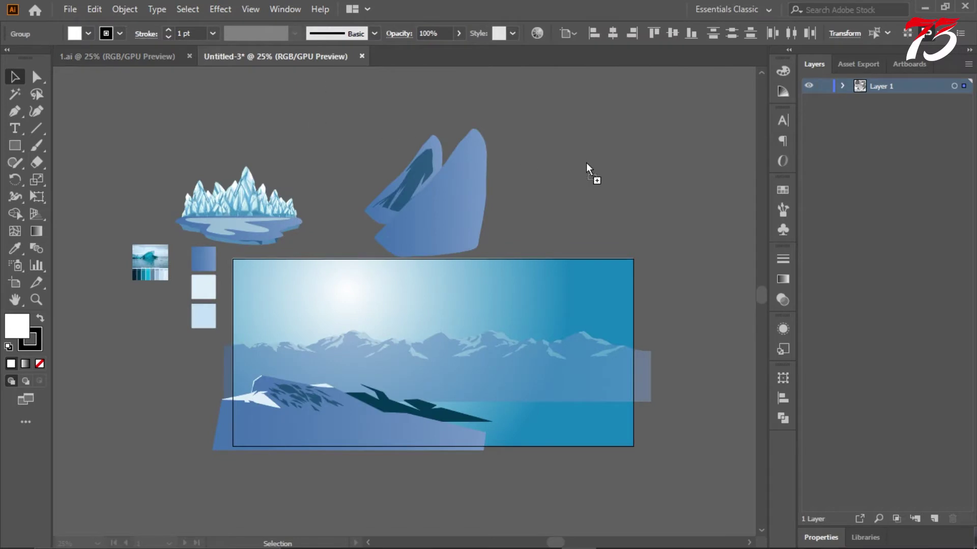
{"action": "left_click_drag", "start_coordinate": [586, 163], "coordinate": [586, 163]}
{"action": "left_click", "coordinate": [491, 192]}
- Move the grouped pair of blue peaks onto the artboard's lower-right edge
{"action": "left_click", "coordinate": [458, 190]}
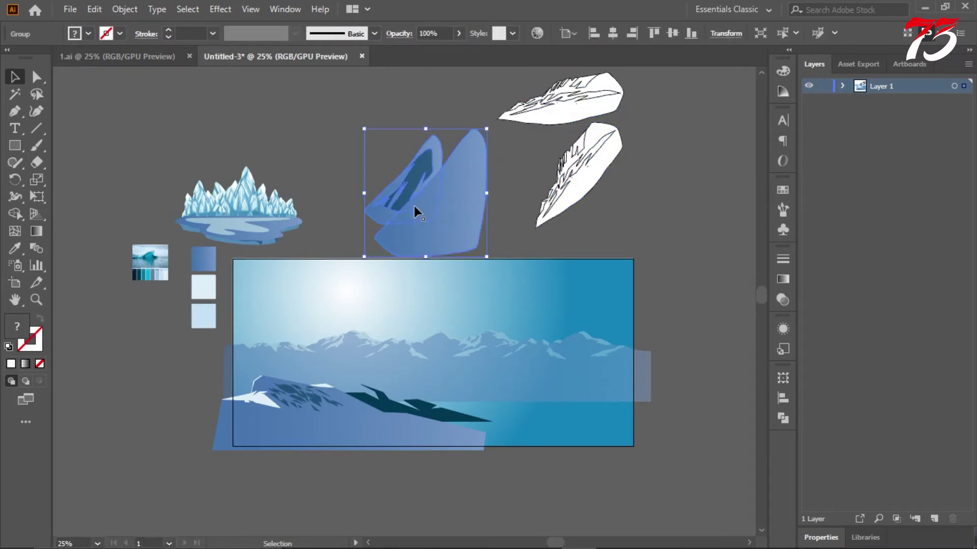
{"action": "left_click", "coordinate": [343, 164]}
{"action": "scroll", "coordinate": [343, 163], "scroll_direction": "down", "scroll_amount": 2}
{"action": "scroll", "coordinate": [402, 164], "scroll_direction": "up", "scroll_amount": 2}
{"action": "left_click_drag", "start_coordinate": [394, 181], "coordinate": [526, 394]}
{"action": "scroll", "coordinate": [605, 412], "scroll_direction": "up", "scroll_amount": 1}
{"action": "left_click", "coordinate": [631, 400]}
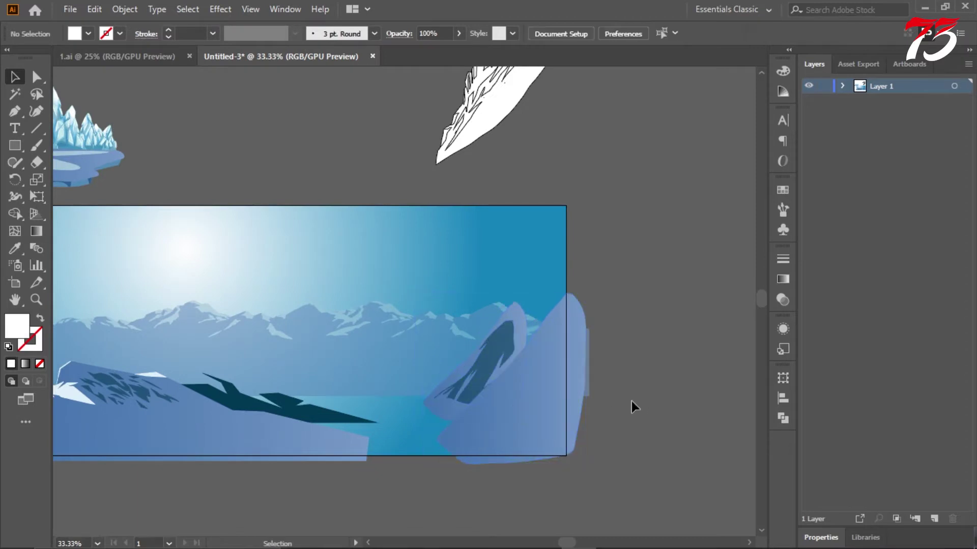
- Enlarge and reposition the snowy mountain so its slope reaches the blue peaks on the artboard's right side
{"action": "scroll", "coordinate": [602, 306], "scroll_direction": "down", "scroll_amount": 2}
{"action": "scroll", "coordinate": [601, 307], "scroll_direction": "up", "scroll_amount": 1}
{"action": "left_click_drag", "start_coordinate": [489, 435], "coordinate": [450, 424]}
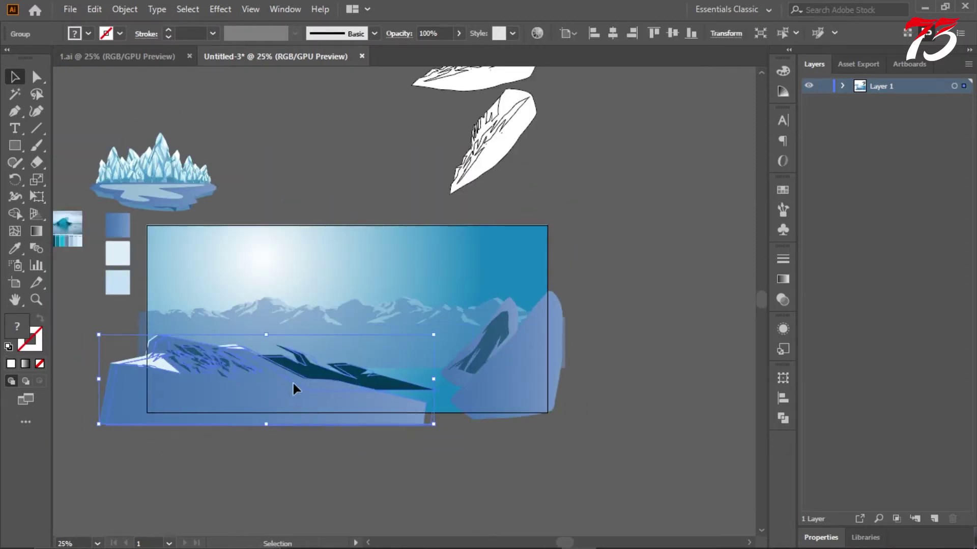
{"action": "left_click_drag", "start_coordinate": [327, 379], "coordinate": [329, 380]}
{"action": "left_click_drag", "start_coordinate": [487, 424], "coordinate": [527, 436]}
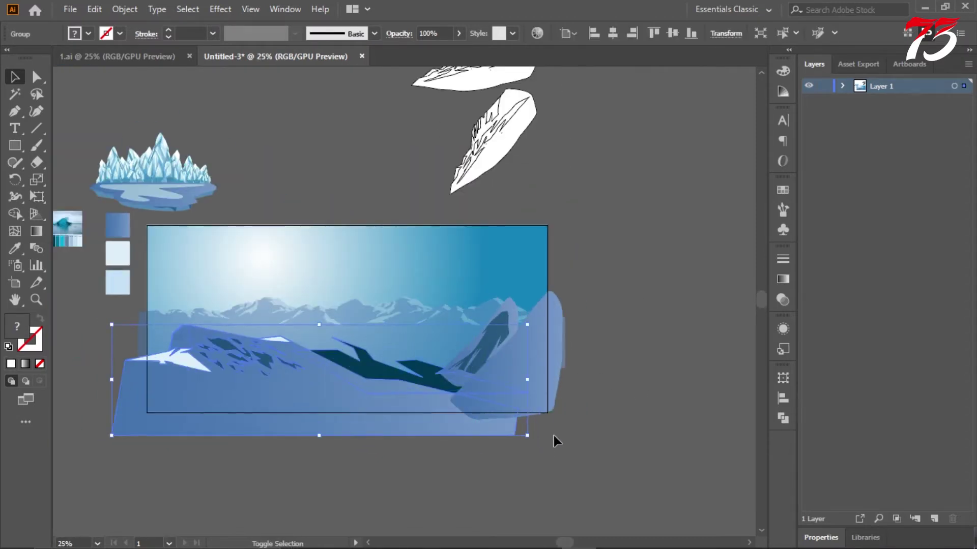
- Nudge the grouped blue peaks slightly where they overlap the end of the mountain's slope
{"action": "scroll", "coordinate": [343, 380], "scroll_direction": "up", "scroll_amount": 1}
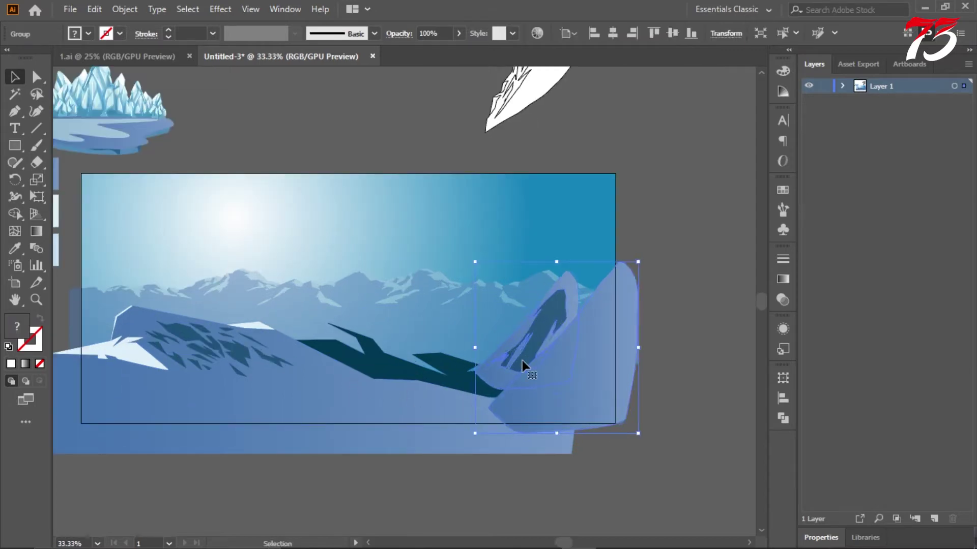
{"action": "left_click_drag", "start_coordinate": [529, 358], "coordinate": [528, 355]}
{"action": "left_click", "coordinate": [357, 285]}
{"action": "scroll", "coordinate": [357, 285], "scroll_direction": "down", "scroll_amount": 1}
{"action": "scroll", "coordinate": [482, 295], "scroll_direction": "up", "scroll_amount": 2}
{"action": "scroll", "coordinate": [566, 325], "scroll_direction": "down", "scroll_amount": 2}
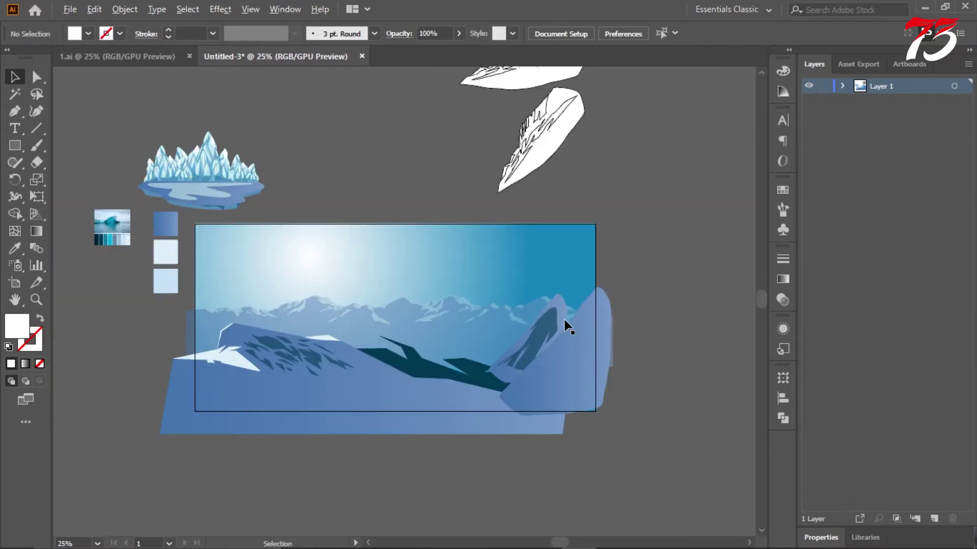
{"action": "scroll", "coordinate": [577, 332], "scroll_direction": "up", "scroll_amount": 2}
{"action": "scroll", "coordinate": [577, 331], "scroll_direction": "down", "scroll_amount": 1}
{"action": "scroll", "coordinate": [577, 331], "scroll_direction": "down", "scroll_amount": 1}
{"action": "scroll", "coordinate": [270, 274], "scroll_direction": "up", "scroll_amount": 1}
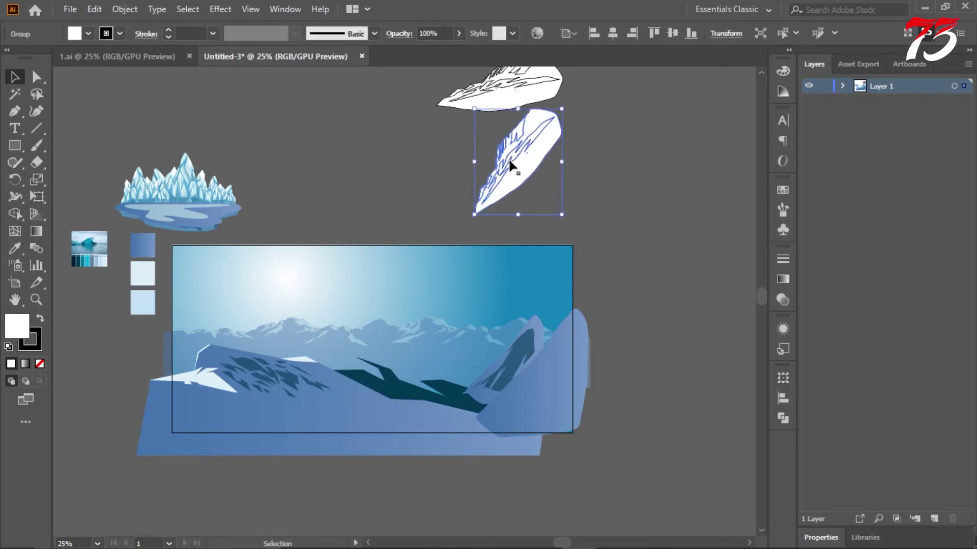
- Ungroup the steeper white ice rock and recolour its body with the medium blue of the ice island's underside
{"action": "left_click", "coordinate": [386, 183]}
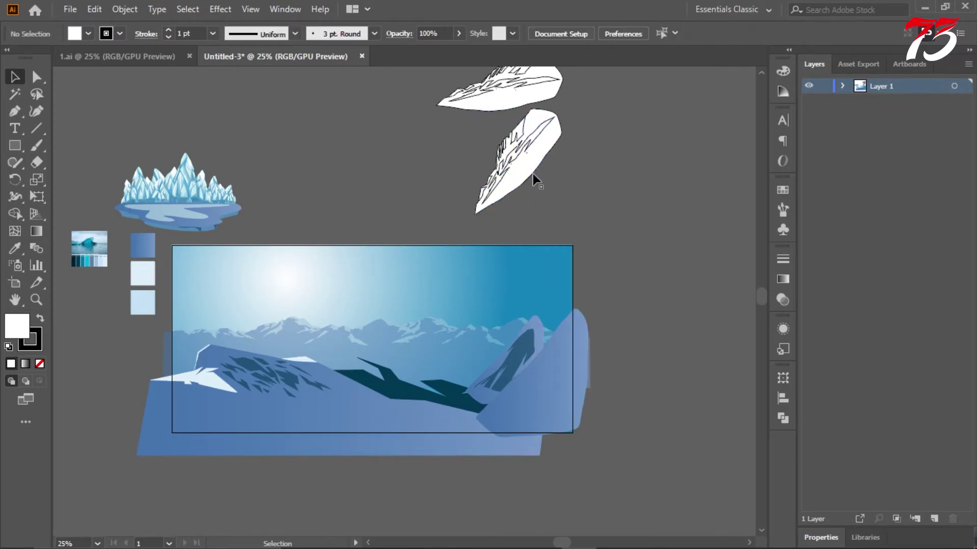
{"action": "right_click", "coordinate": [533, 175]}
{"action": "left_click", "coordinate": [565, 285]}
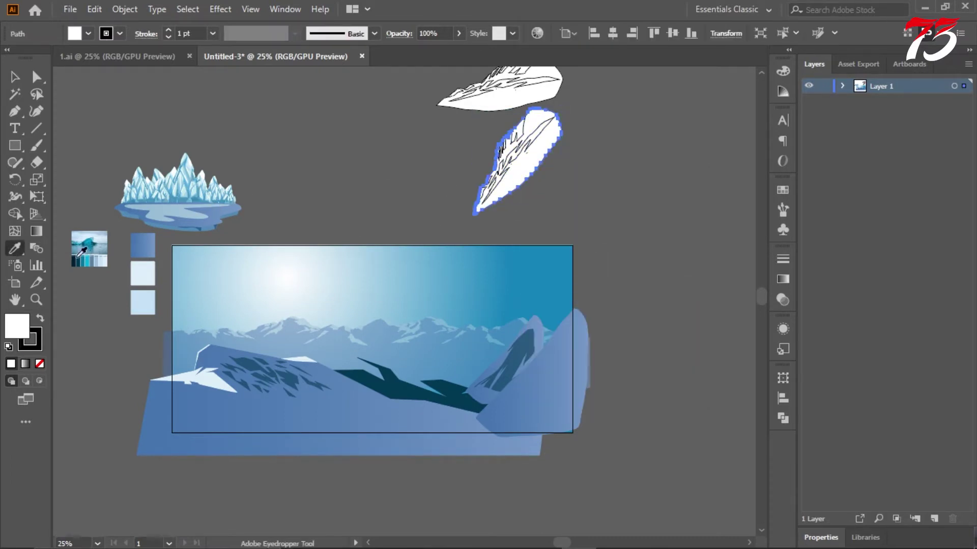
{"action": "left_click", "coordinate": [147, 301]}
{"action": "scroll", "coordinate": [77, 253], "scroll_direction": "up", "scroll_amount": 3}
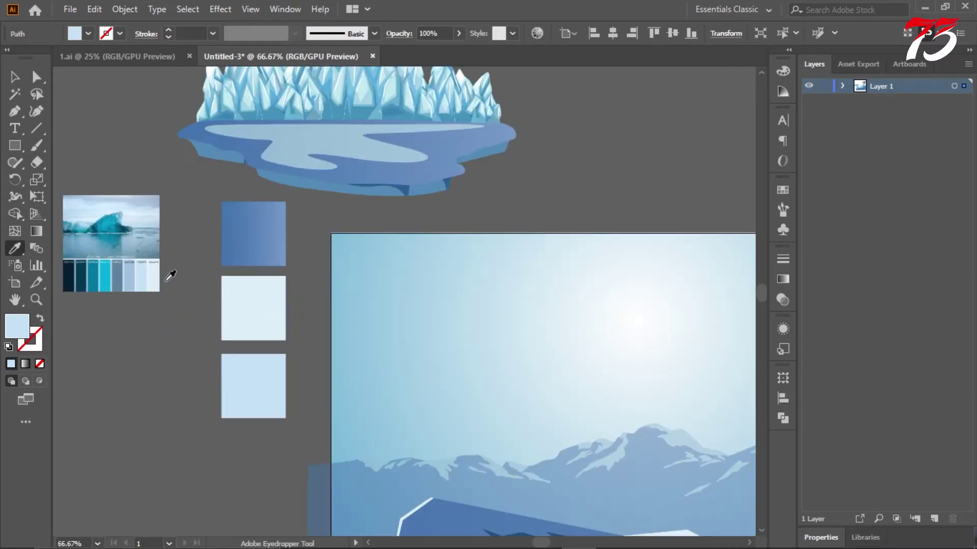
{"action": "left_click", "coordinate": [229, 256]}
{"action": "scroll", "coordinate": [171, 276], "scroll_direction": "down", "scroll_amount": 1}
{"action": "scroll", "coordinate": [356, 242], "scroll_direction": "up", "scroll_amount": 3}
{"action": "left_click", "coordinate": [252, 248]}
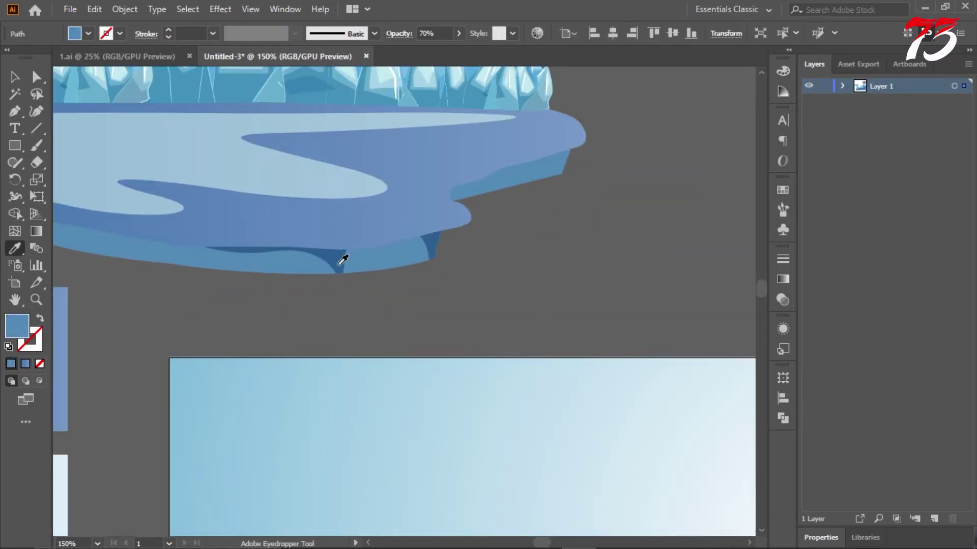
{"action": "scroll", "coordinate": [291, 267], "scroll_direction": "down", "scroll_amount": 5}
- Set the steeper ice rock body's blending mode to Normal and its opacity to 100%
{"action": "left_click", "coordinate": [783, 300]}
{"action": "left_click", "coordinate": [640, 275]}
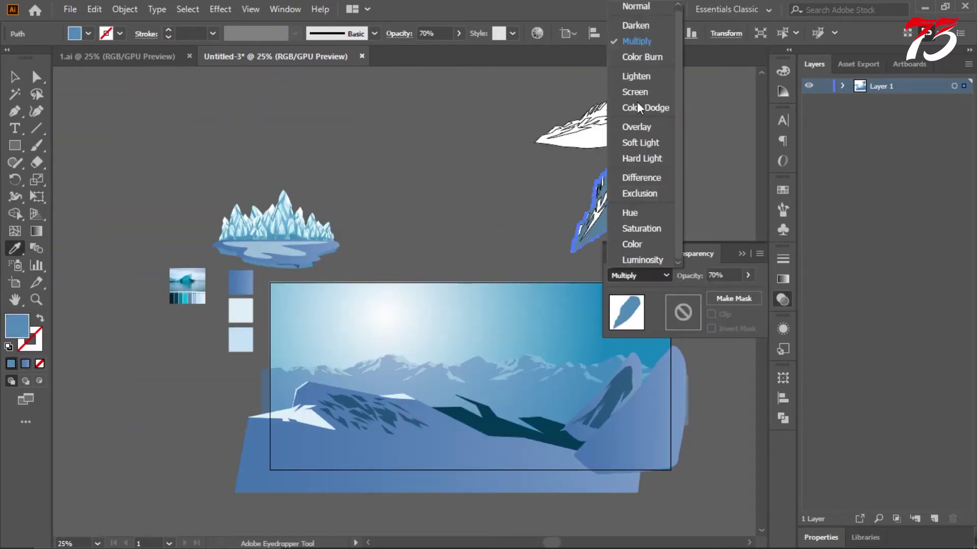
{"action": "left_click", "coordinate": [637, 7]}
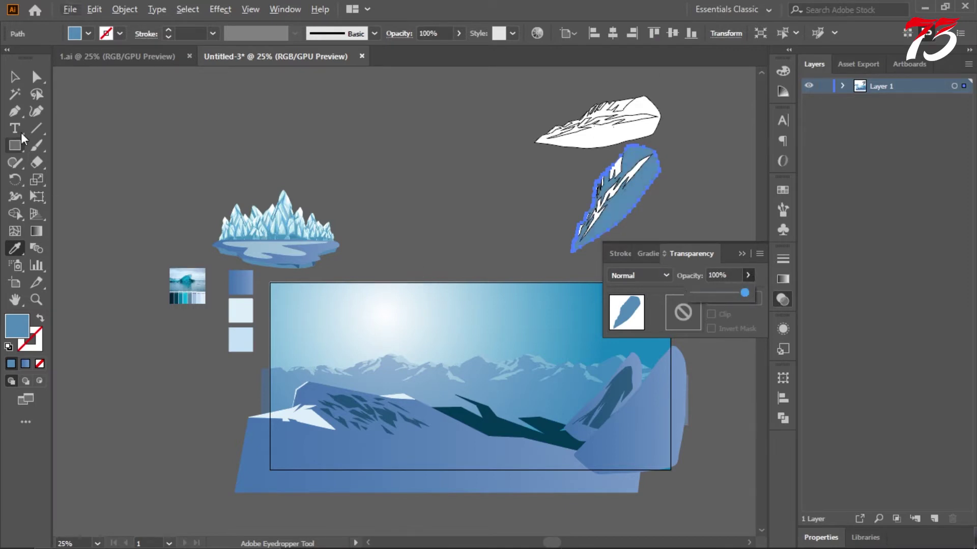
{"action": "left_click", "coordinate": [15, 77]}
{"action": "left_click", "coordinate": [412, 172]}
{"action": "key", "text": "ctrl+z"}
{"action": "left_click", "coordinate": [16, 78]}
{"action": "left_click", "coordinate": [206, 207]}
{"action": "scroll", "coordinate": [207, 207], "scroll_direction": "down", "scroll_amount": 1}
{"action": "scroll", "coordinate": [534, 186], "scroll_direction": "up", "scroll_amount": 3}
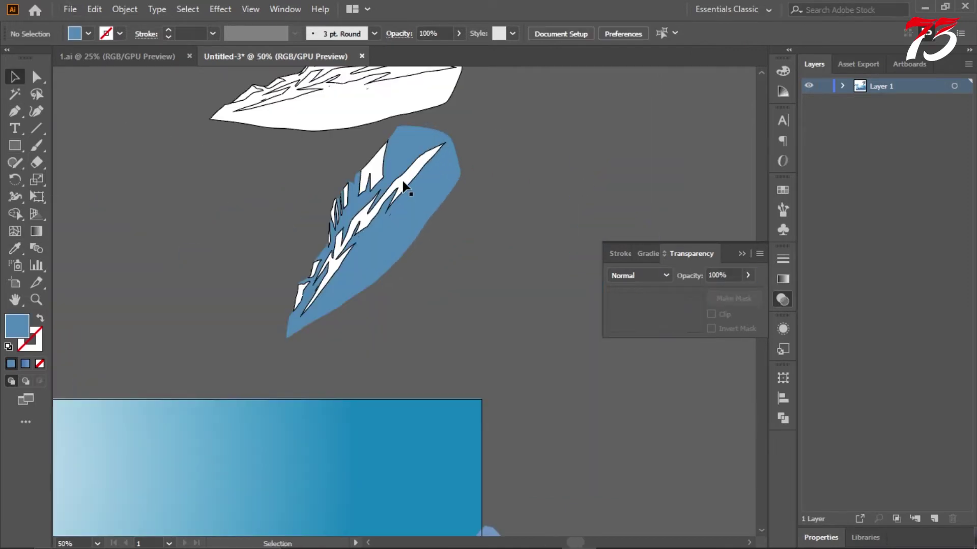
{"action": "left_click", "coordinate": [405, 187]}
{"action": "left_click", "coordinate": [404, 181]}
{"action": "left_click", "coordinate": [16, 77]}
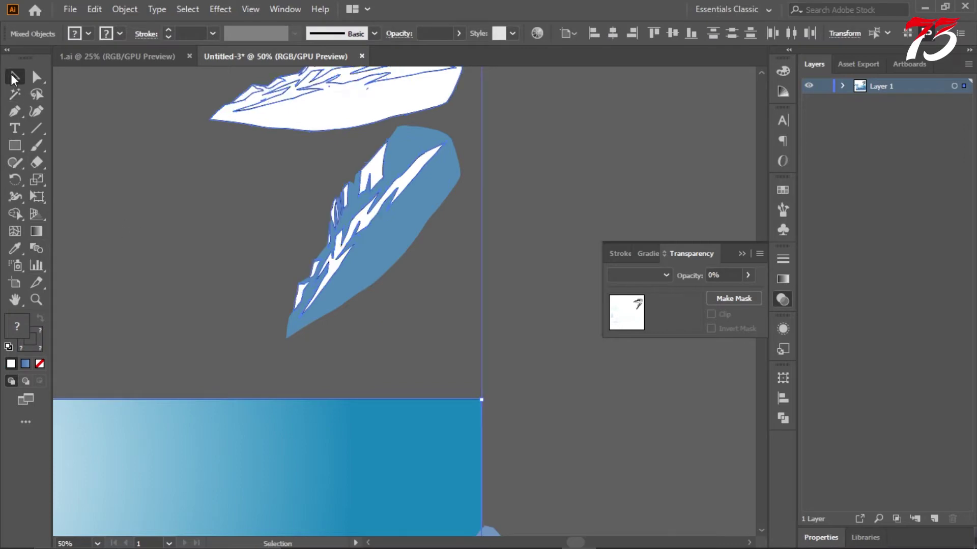
{"action": "left_click", "coordinate": [229, 189]}
- Recolour the white facets of the steeper ice rock with the mountain's dark teal
{"action": "left_click", "coordinate": [370, 173]}
{"action": "scroll", "coordinate": [388, 191], "scroll_direction": "up", "scroll_amount": 3}
{"action": "scroll", "coordinate": [261, 211], "scroll_direction": "down", "scroll_amount": 3}
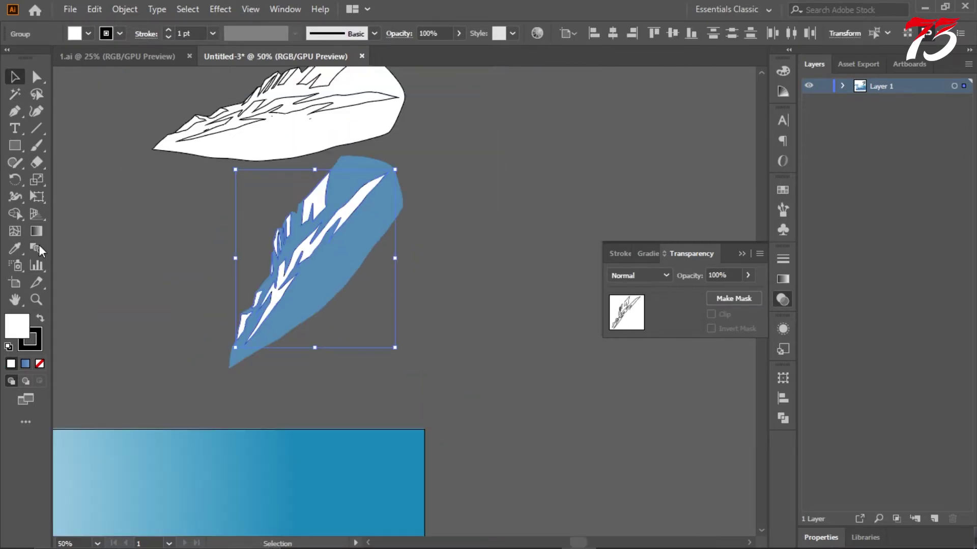
{"action": "left_click", "coordinate": [16, 248]}
{"action": "scroll", "coordinate": [267, 310], "scroll_direction": "down", "scroll_amount": 5}
{"action": "scroll", "coordinate": [266, 310], "scroll_direction": "up", "scroll_amount": 4}
{"action": "left_click", "coordinate": [431, 318]}
- Lower the opacity of the steeper ice rock's dark teal facets to 60%
{"action": "scroll", "coordinate": [430, 318], "scroll_direction": "down", "scroll_amount": 2}
{"action": "scroll", "coordinate": [540, 209], "scroll_direction": "up", "scroll_amount": 1}
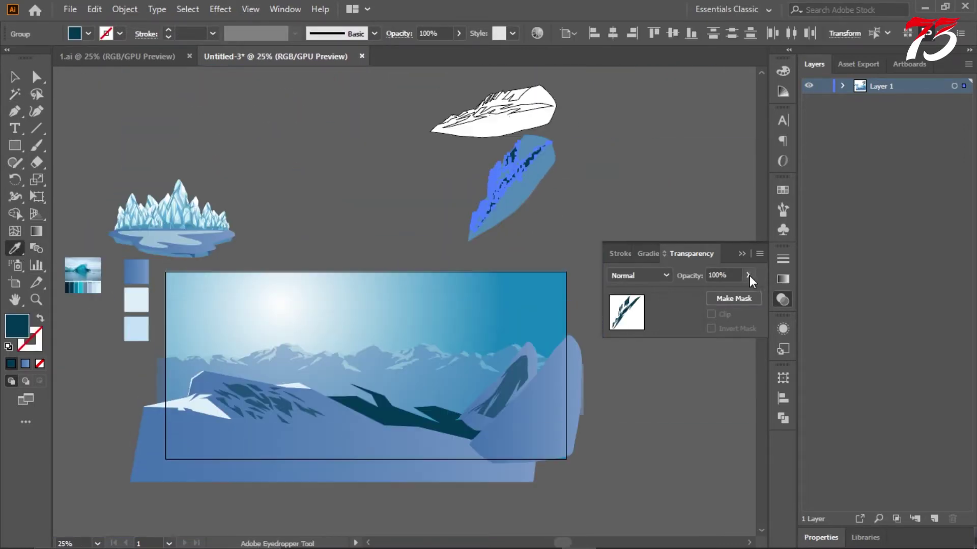
{"action": "type", "text": "60"}
{"action": "key", "text": "Return"}
{"action": "left_click", "coordinate": [15, 77]}
{"action": "left_click", "coordinate": [377, 119]}
{"action": "scroll", "coordinate": [547, 135], "scroll_direction": "up", "scroll_amount": 3}
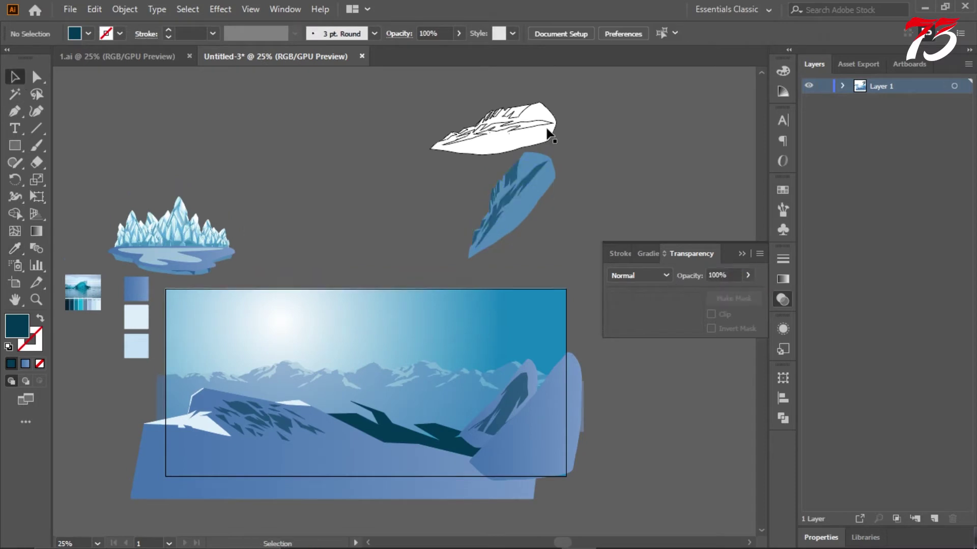
- Ungroup the flatter white ice rock and recolour its body with the steeper ice rock's medium blue
{"action": "left_click", "coordinate": [492, 168]}
{"action": "right_click", "coordinate": [321, 195]}
{"action": "left_click", "coordinate": [346, 311]}
{"action": "left_click", "coordinate": [442, 220]}
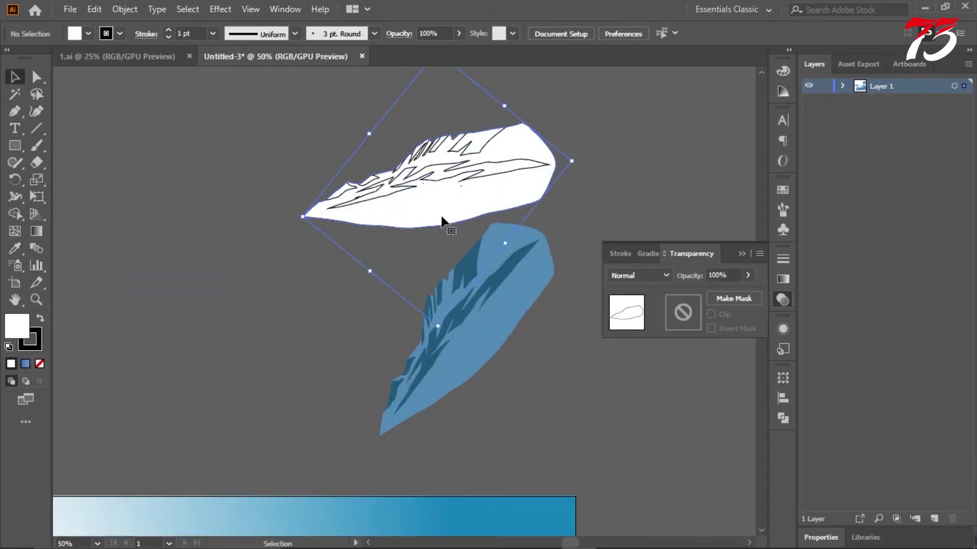
{"action": "left_click", "coordinate": [501, 334]}
{"action": "key", "text": "v"}
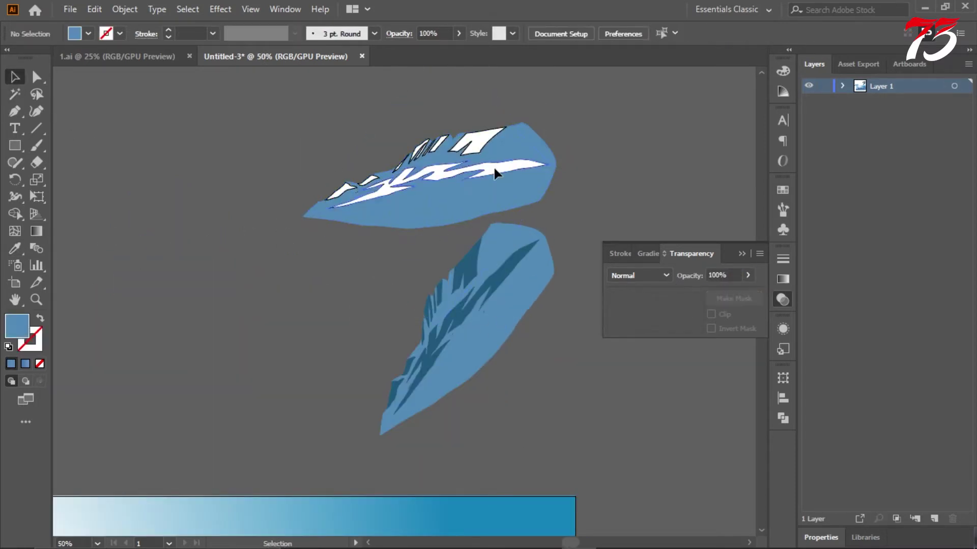
- Recolour the white facets of the flatter ice rock by sampling the steeper rock's dark teal facets at 60% opacity
{"action": "left_click", "coordinate": [472, 150]}
{"action": "left_click", "coordinate": [14, 250]}
{"action": "left_click", "coordinate": [467, 267]}
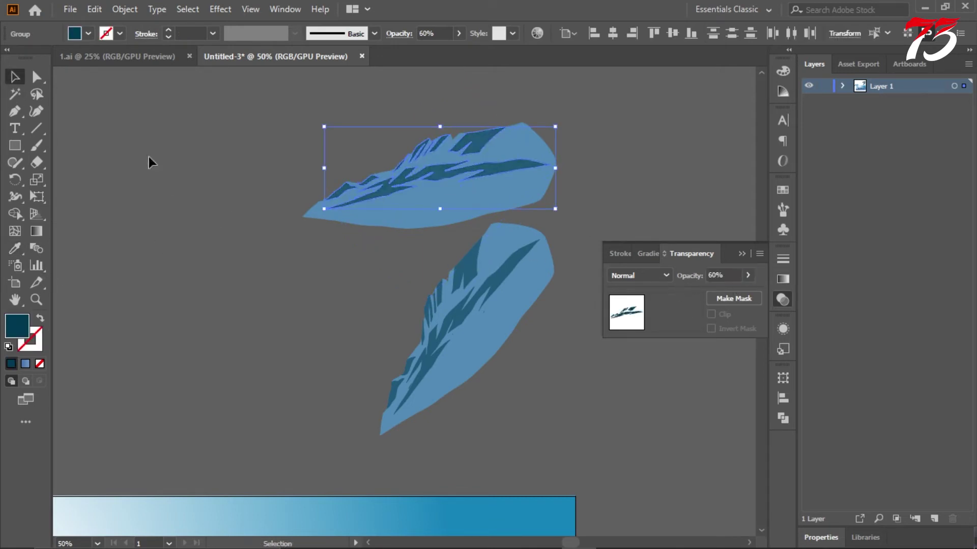
{"action": "scroll", "coordinate": [392, 250], "scroll_direction": "down", "scroll_amount": 4}
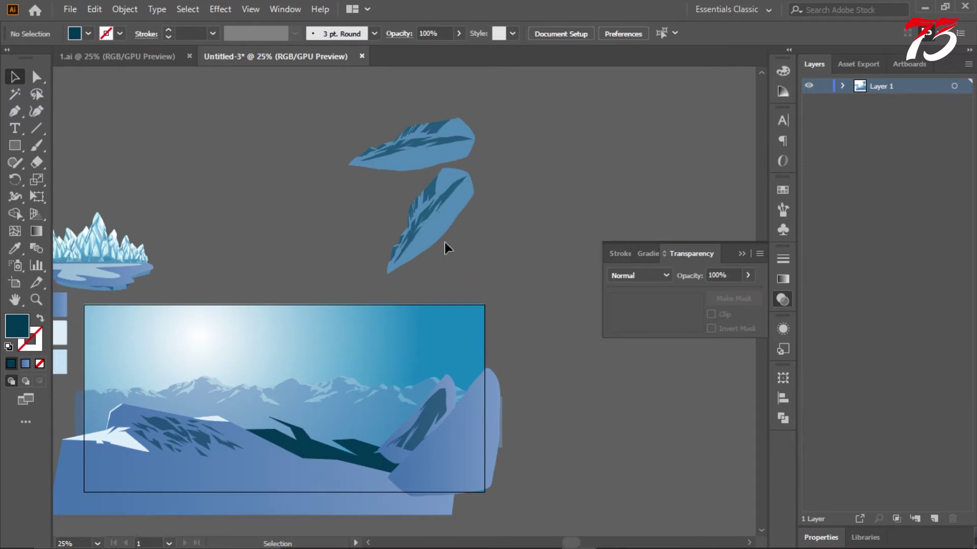
- Group the body and facets of the steeper ice rock
{"action": "scroll", "coordinate": [478, 234], "scroll_direction": "down", "scroll_amount": 2}
{"action": "left_click_drag", "start_coordinate": [423, 156], "coordinate": [432, 254]}
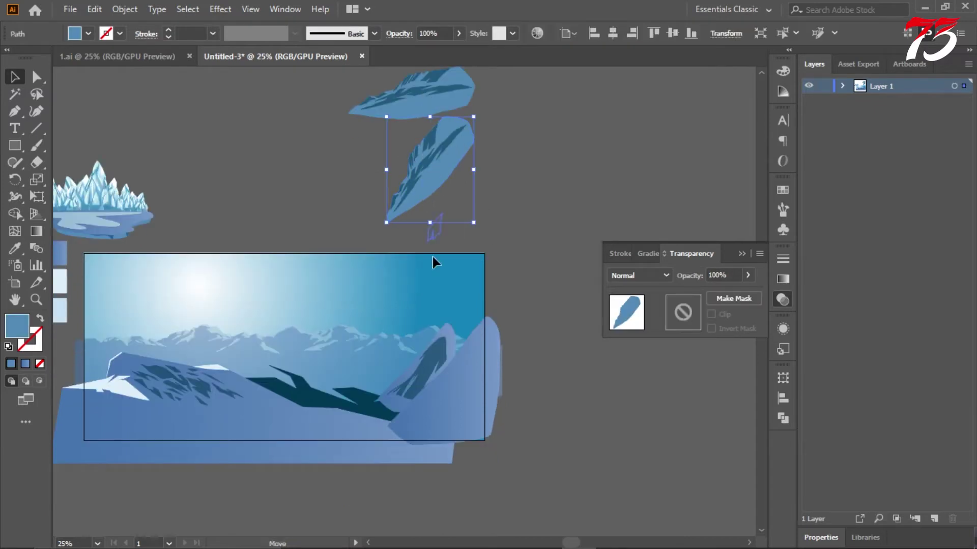
{"action": "key", "text": "ctrl+z"}
{"action": "left_click_drag", "start_coordinate": [377, 199], "coordinate": [501, 153]}
{"action": "key", "text": "ctrl+g"}
{"action": "left_click", "coordinate": [519, 179]}
- Group the body and facets of the flatter ice rock
{"action": "left_click", "coordinate": [429, 91]}
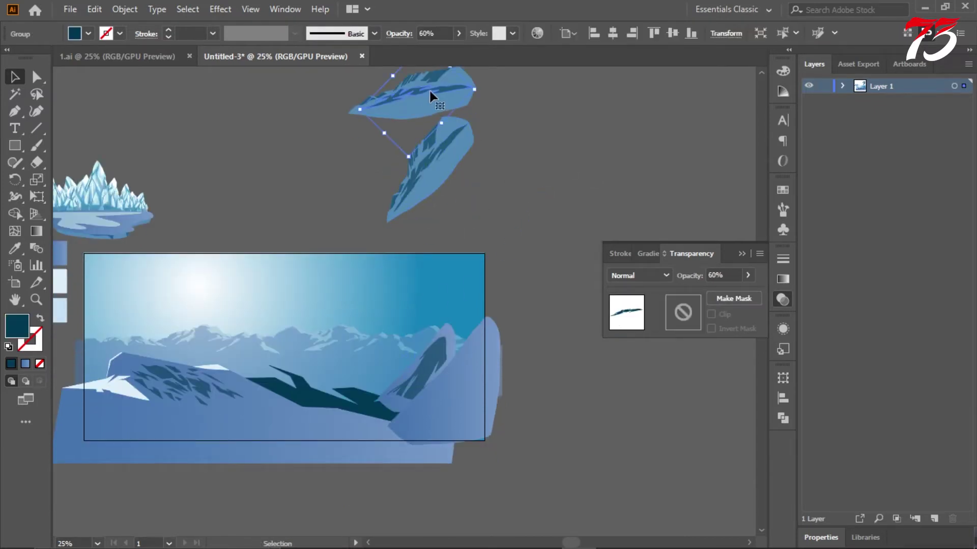
{"action": "scroll", "coordinate": [506, 115], "scroll_direction": "up", "scroll_amount": 2}
{"action": "left_click_drag", "start_coordinate": [507, 115], "coordinate": [397, 150]}
{"action": "key", "text": "ctrl+g"}
{"action": "left_click", "coordinate": [384, 121]}
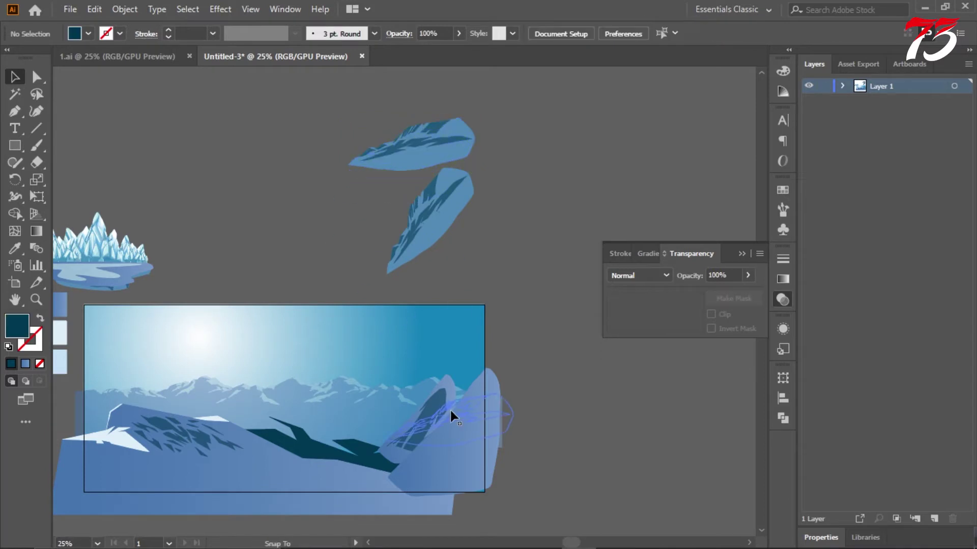
- Place the flatter ice rock at the foot of the tall peaks, near the artboard's lower edge
{"action": "left_click_drag", "start_coordinate": [450, 411], "coordinate": [452, 413]}
{"action": "key", "text": "ctrl+equal"}
{"action": "left_click_drag", "start_coordinate": [341, 426], "coordinate": [343, 430]}
{"action": "key", "text": "ctrl+shift+a"}
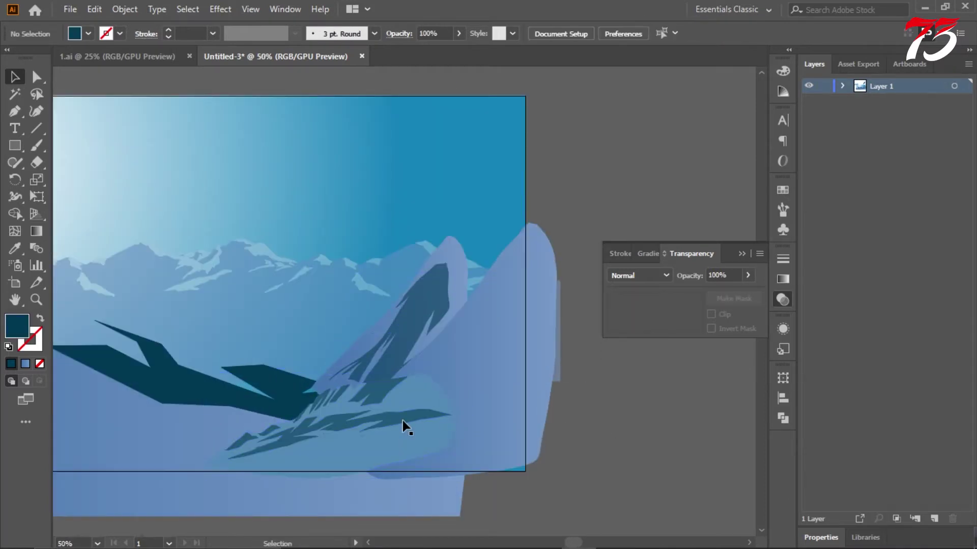
{"action": "scroll", "coordinate": [376, 408], "scroll_direction": "up", "scroll_amount": 4}
{"action": "left_click_drag", "start_coordinate": [387, 399], "coordinate": [410, 398]}
{"action": "scroll", "coordinate": [411, 396], "scroll_direction": "down", "scroll_amount": 5}
{"action": "left_click", "coordinate": [600, 399]}
{"action": "left_click", "coordinate": [741, 253]}
- Ungroup the large peak at the artboard's right edge and bring its shape in front of the flatter ice rock
{"action": "scroll", "coordinate": [475, 351], "scroll_direction": "up", "scroll_amount": 2}
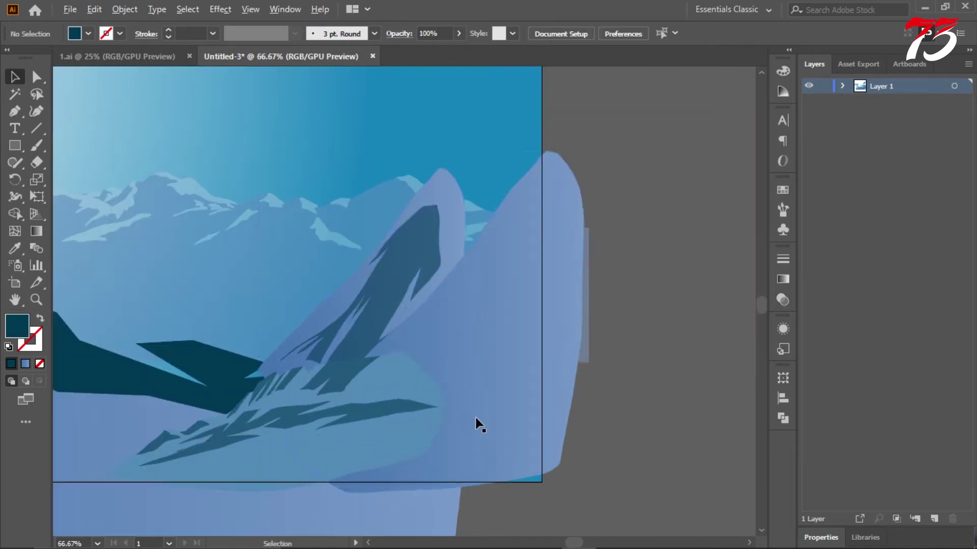
{"action": "right_click", "coordinate": [483, 412]}
{"action": "left_click", "coordinate": [526, 283]}
{"action": "right_click", "coordinate": [477, 438]}
{"action": "mouse_move", "coordinate": [539, 344]}
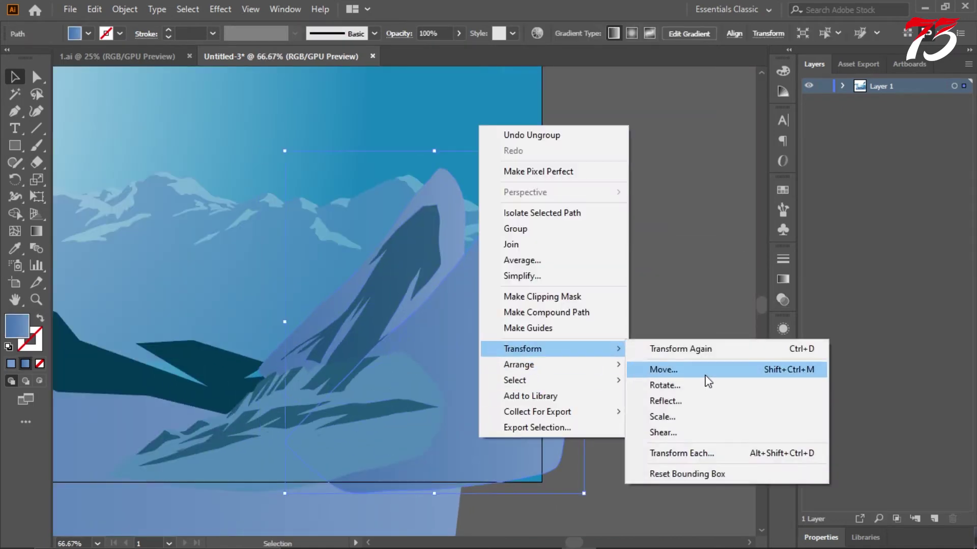
{"action": "left_click", "coordinate": [655, 307]}
{"action": "left_click", "coordinate": [560, 375]}
{"action": "right_click", "coordinate": [507, 396]}
{"action": "mouse_move", "coordinate": [560, 330]}
{"action": "left_click", "coordinate": [691, 326]}
{"action": "left_click", "coordinate": [691, 328]}
- Move the steeper ice rock onto the large peak and bring it to the front
{"action": "scroll", "coordinate": [552, 373], "scroll_direction": "up", "scroll_amount": 2}
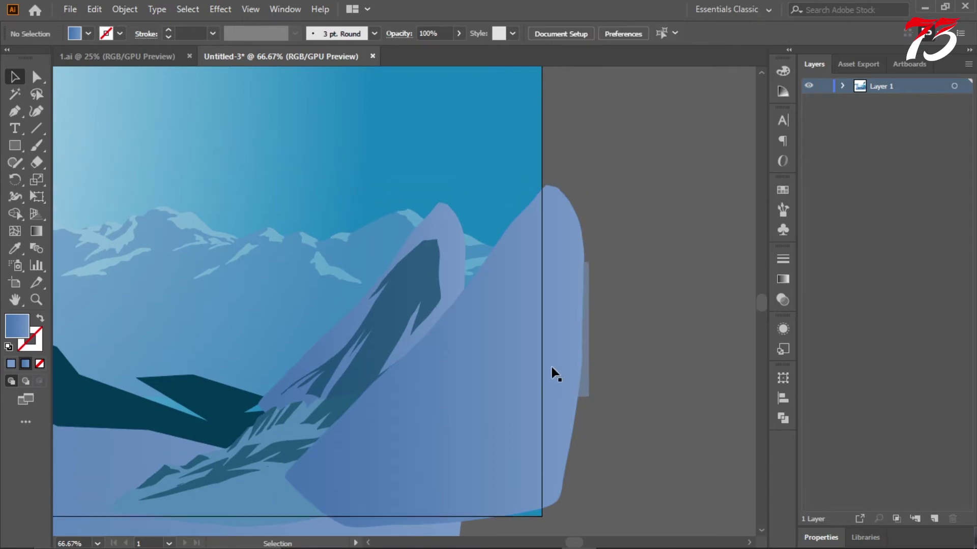
{"action": "scroll", "coordinate": [551, 367], "scroll_direction": "down", "scroll_amount": 2}
{"action": "scroll", "coordinate": [547, 265], "scroll_direction": "up", "scroll_amount": 5}
{"action": "scroll", "coordinate": [544, 250], "scroll_direction": "down", "scroll_amount": 1}
{"action": "left_click", "coordinate": [463, 161]}
{"action": "left_click_drag", "start_coordinate": [463, 162], "coordinate": [461, 485]}
{"action": "scroll", "coordinate": [478, 450], "scroll_direction": "down", "scroll_amount": 1}
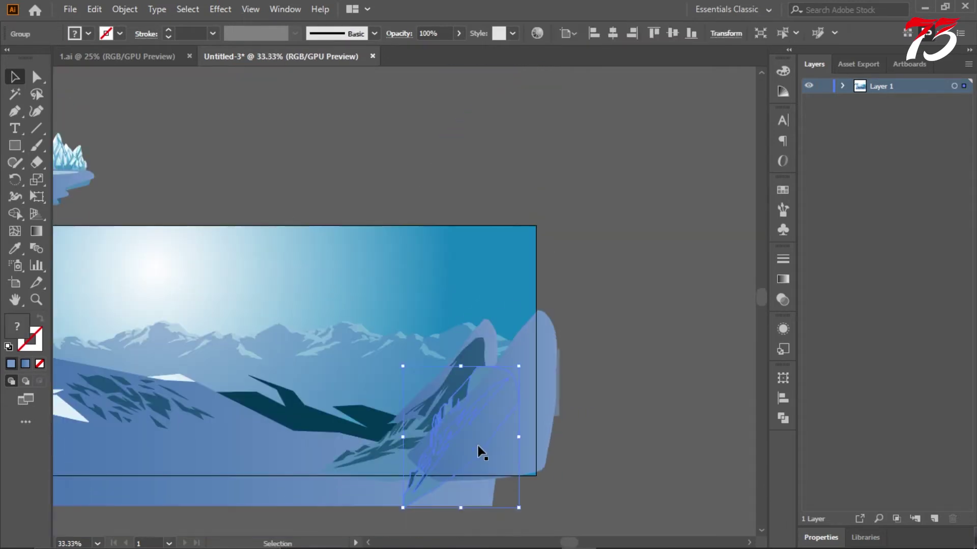
{"action": "right_click", "coordinate": [501, 437]}
{"action": "mouse_move", "coordinate": [589, 361]}
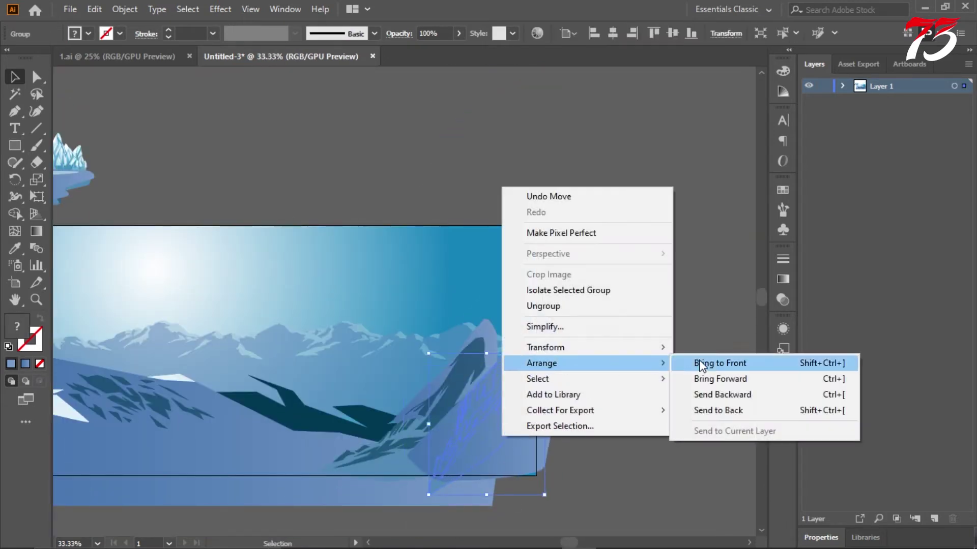
{"action": "left_click", "coordinate": [712, 364]}
{"action": "left_click", "coordinate": [553, 498]}
- Mirror the steeper ice rock so its jagged facets face the artboard's right edge, and position it on the large peak
{"action": "scroll", "coordinate": [495, 348], "scroll_direction": "down", "scroll_amount": 2}
{"action": "left_click", "coordinate": [494, 342]}
{"action": "left_click_drag", "start_coordinate": [368, 297], "coordinate": [588, 346]}
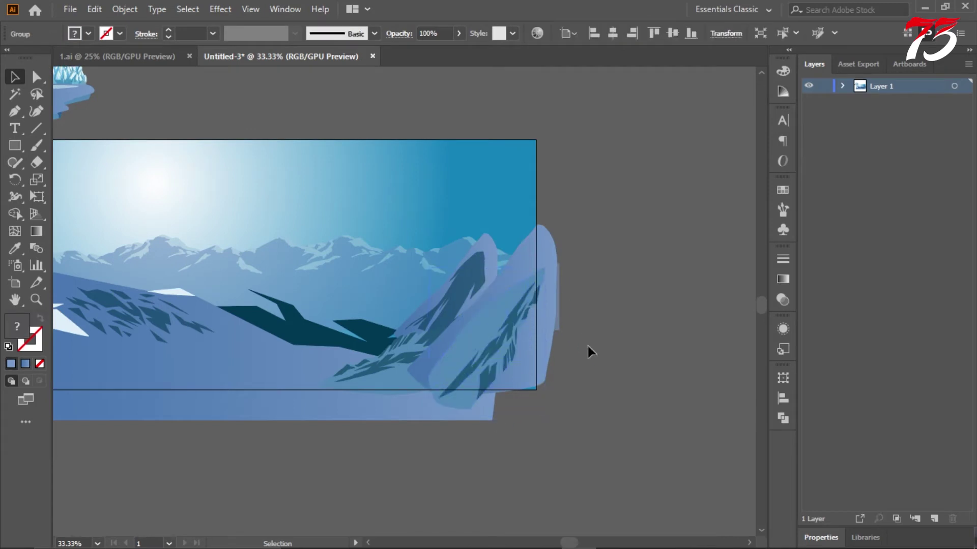
{"action": "scroll", "coordinate": [537, 377], "scroll_direction": "up", "scroll_amount": 1}
{"action": "left_click_drag", "start_coordinate": [411, 350], "coordinate": [415, 386]}
{"action": "left_click_drag", "start_coordinate": [462, 337], "coordinate": [463, 337]}
{"action": "left_click", "coordinate": [604, 326]}
{"action": "scroll", "coordinate": [604, 325], "scroll_direction": "down", "scroll_amount": 3}
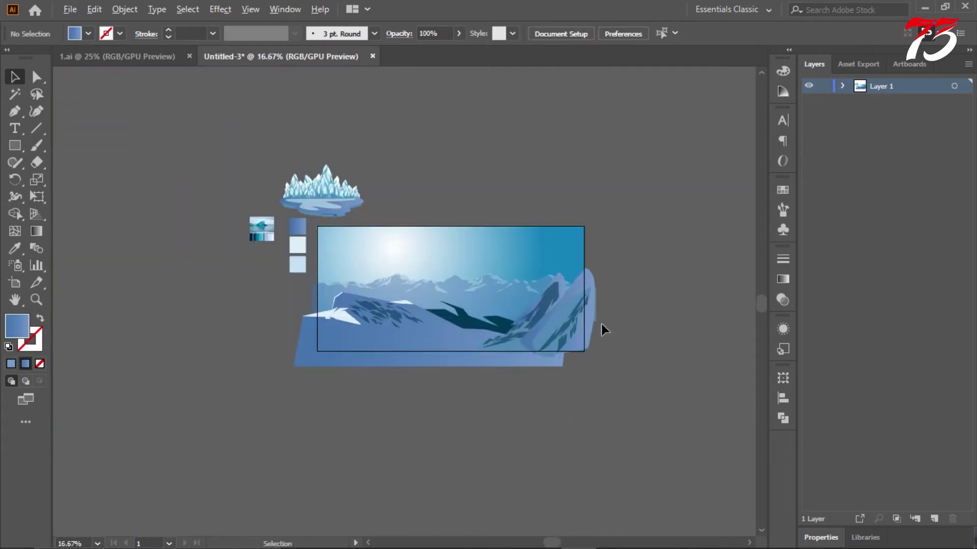
- Rotate the mirrored ice rock to a steeper angle and nudge it into place on the large peak
{"action": "scroll", "coordinate": [598, 324], "scroll_direction": "up", "scroll_amount": 3}
{"action": "left_click", "coordinate": [516, 346]}
{"action": "left_click_drag", "start_coordinate": [585, 432], "coordinate": [613, 418]}
{"action": "left_click_drag", "start_coordinate": [494, 373], "coordinate": [492, 375]}
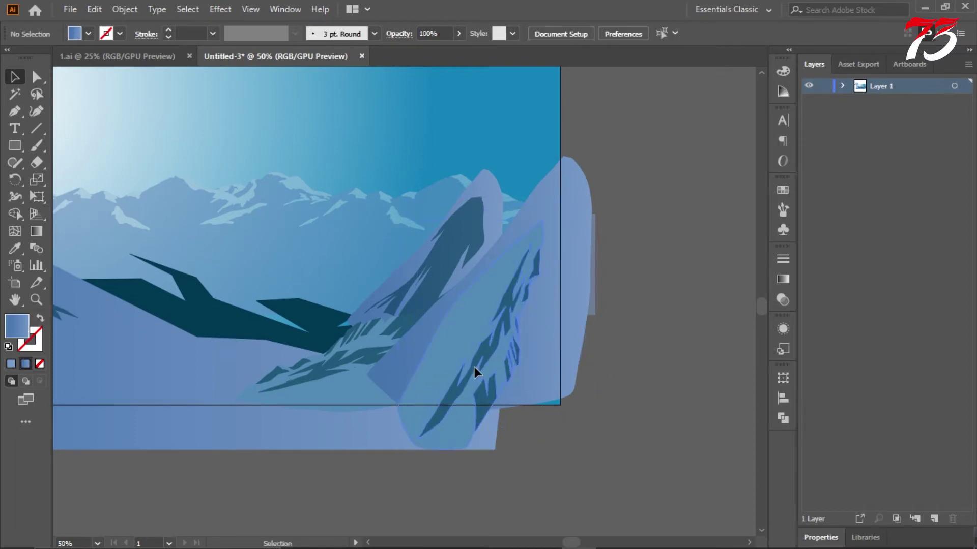
{"action": "left_click", "coordinate": [709, 359]}
- Check how the two ice rocks sit against the peaks in the whole scene
{"action": "scroll", "coordinate": [610, 330], "scroll_direction": "down", "scroll_amount": 3}
{"action": "scroll", "coordinate": [539, 297], "scroll_direction": "up", "scroll_amount": 3}
{"action": "scroll", "coordinate": [525, 311], "scroll_direction": "down", "scroll_amount": 3}
{"action": "scroll", "coordinate": [402, 307], "scroll_direction": "up", "scroll_amount": 2}
{"action": "scroll", "coordinate": [389, 342], "scroll_direction": "down", "scroll_amount": 1}
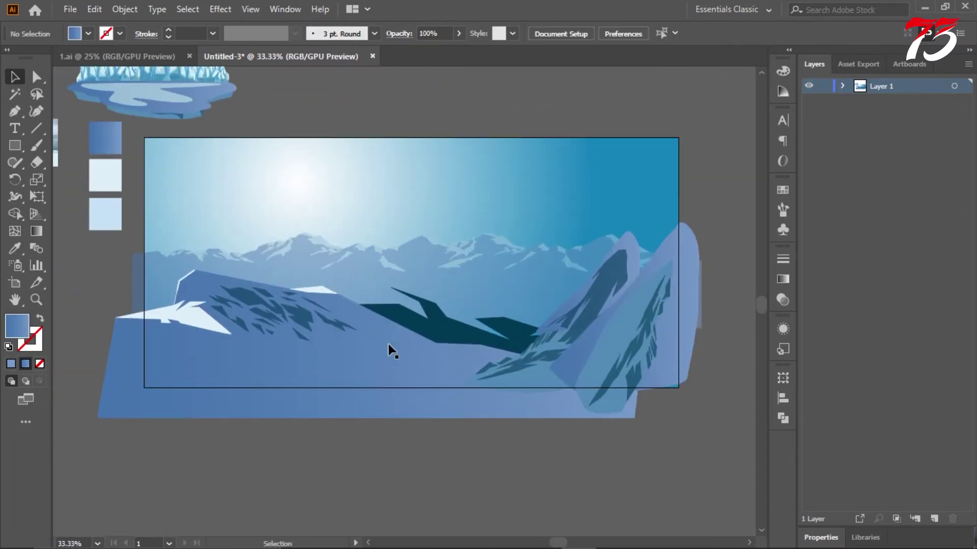
{"action": "scroll", "coordinate": [382, 335], "scroll_direction": "down", "scroll_amount": 2}
{"action": "scroll", "coordinate": [346, 283], "scroll_direction": "up", "scroll_amount": 1}
{"action": "scroll", "coordinate": [351, 287], "scroll_direction": "up", "scroll_amount": 1}
{"action": "scroll", "coordinate": [404, 422], "scroll_direction": "up", "scroll_amount": 2}
- Bring the flatter ice rock to the front and shift it slightly down and to the left
{"action": "left_click", "coordinate": [356, 420]}
{"action": "right_click", "coordinate": [355, 420]}
{"action": "mouse_move", "coordinate": [514, 348]}
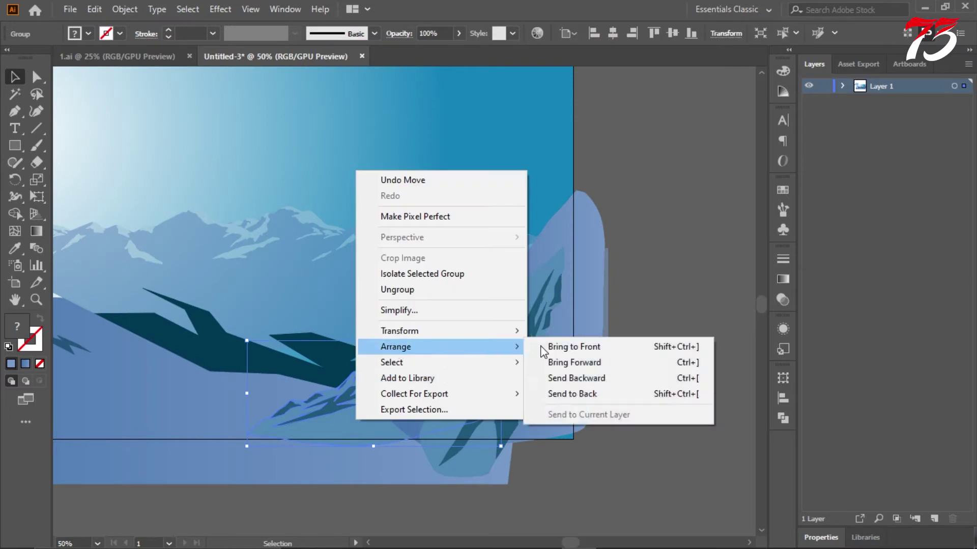
{"action": "left_click", "coordinate": [551, 348]}
{"action": "left_click", "coordinate": [630, 358]}
{"action": "left_click_drag", "start_coordinate": [450, 376], "coordinate": [423, 389]}
{"action": "left_click", "coordinate": [610, 367]}
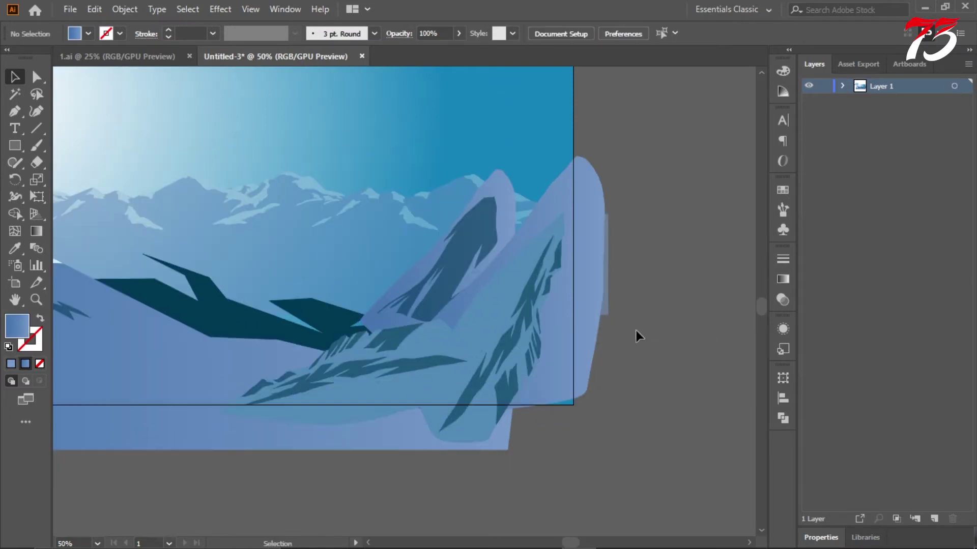
- Rotate the flatter ice rock clockwise and move it against the base of the steep ice rock
{"action": "scroll", "coordinate": [636, 331], "scroll_direction": "down", "scroll_amount": 3}
{"action": "scroll", "coordinate": [633, 316], "scroll_direction": "up", "scroll_amount": 3}
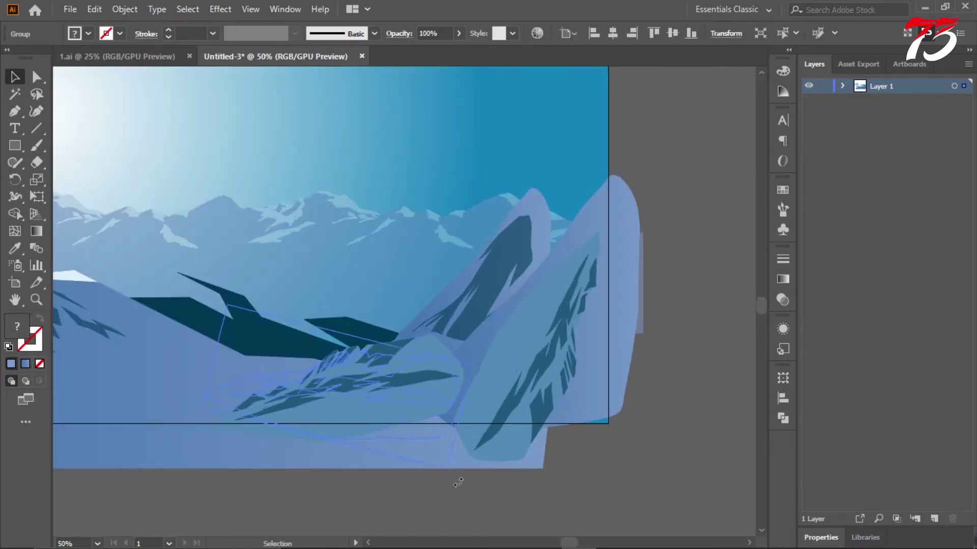
{"action": "left_click_drag", "start_coordinate": [367, 388], "coordinate": [410, 406]}
{"action": "left_click", "coordinate": [700, 383]}
{"action": "scroll", "coordinate": [622, 362], "scroll_direction": "down", "scroll_amount": 1}
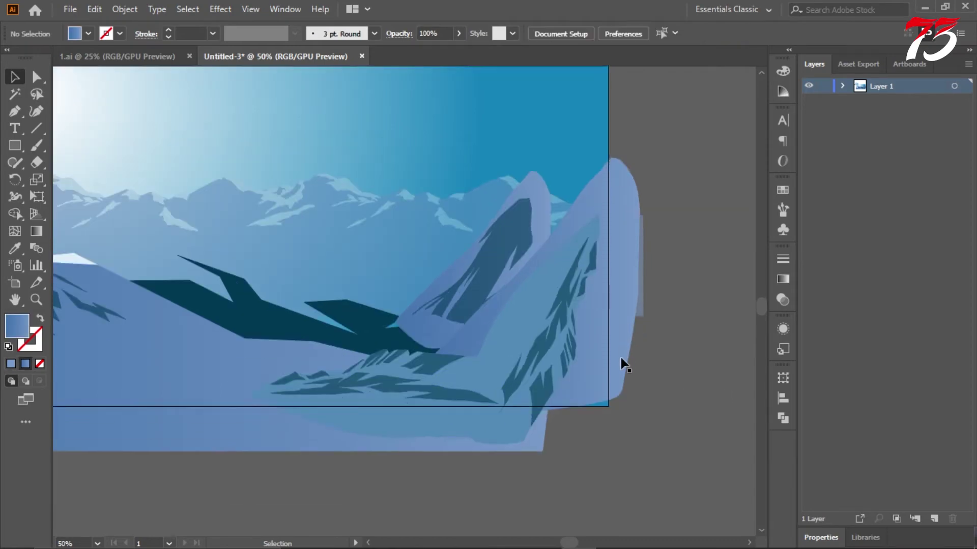
- Move the ice crystal island into the middle of the scene, between the snowy mountain and the peaks
{"action": "scroll", "coordinate": [571, 229], "scroll_direction": "down", "scroll_amount": 3}
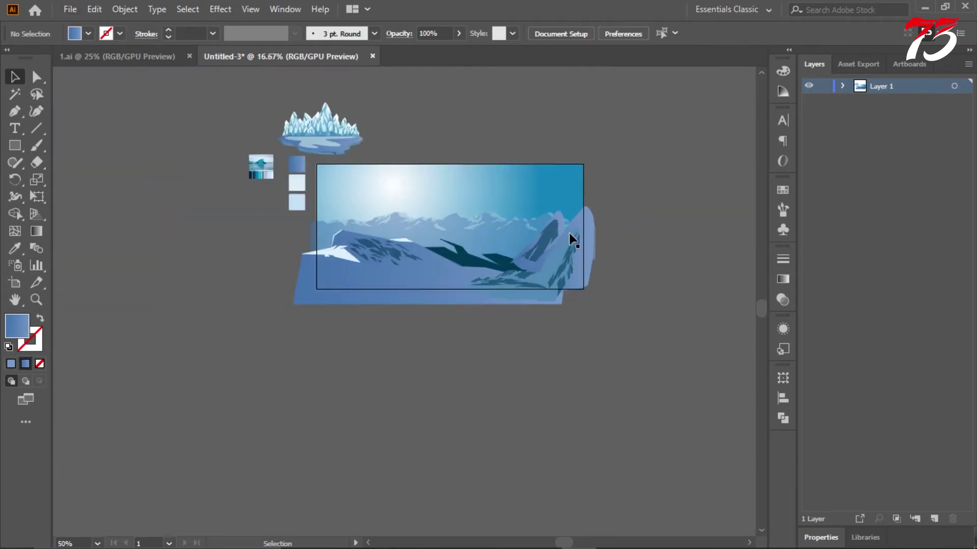
{"action": "scroll", "coordinate": [527, 178], "scroll_direction": "up", "scroll_amount": 2}
{"action": "scroll", "coordinate": [496, 221], "scroll_direction": "down", "scroll_amount": 2}
{"action": "scroll", "coordinate": [432, 147], "scroll_direction": "up", "scroll_amount": 1}
{"action": "left_click", "coordinate": [249, 219]}
{"action": "left_click_drag", "start_coordinate": [248, 220], "coordinate": [459, 346]}
{"action": "right_click", "coordinate": [459, 346]}
{"action": "left_click", "coordinate": [442, 339]}
{"action": "key", "text": "ctrl+shift+a"}
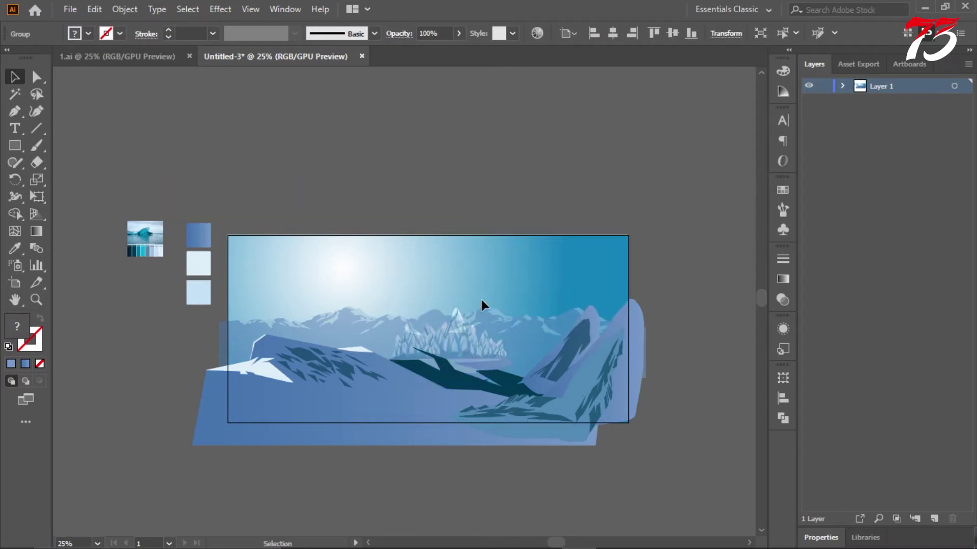
- Expand Layer 1's object list and bring the ice crystal island to the front of the scene
{"action": "scroll", "coordinate": [467, 351], "scroll_direction": "up", "scroll_amount": 2}
{"action": "left_click", "coordinate": [447, 311]}
{"action": "left_click", "coordinate": [431, 148]}
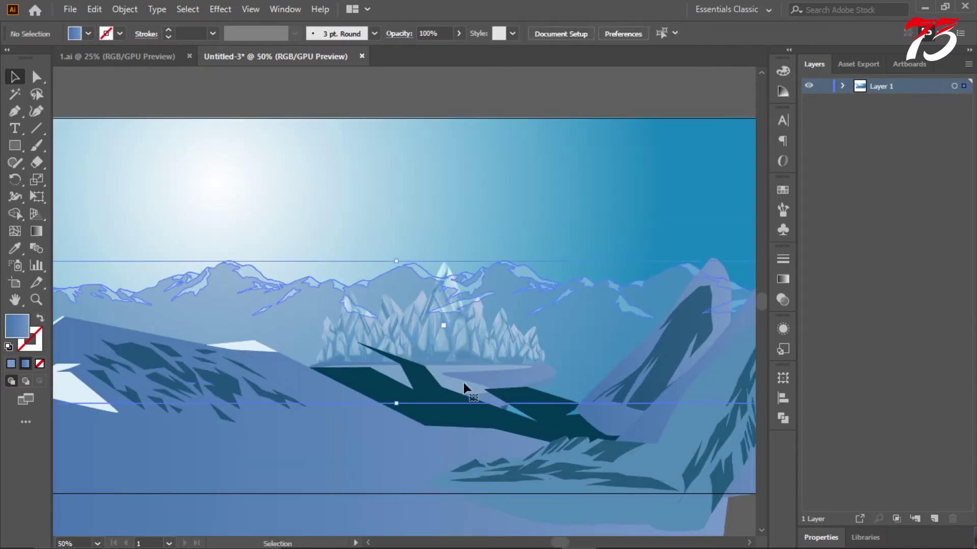
{"action": "left_click", "coordinate": [843, 86]}
{"action": "left_click", "coordinate": [421, 109]}
{"action": "left_click", "coordinate": [456, 339]}
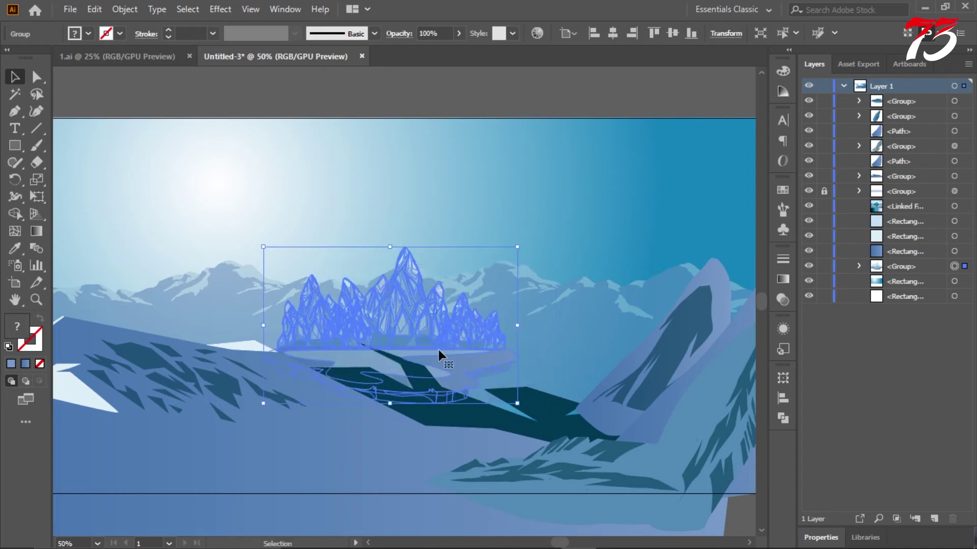
{"action": "right_click", "coordinate": [440, 349]}
{"action": "mouse_move", "coordinate": [483, 271]}
{"action": "left_click", "coordinate": [646, 272]}
- Enlarge the ice crystal island and position it between the snowy mountain and the smaller peak
{"action": "left_click_drag", "start_coordinate": [431, 305], "coordinate": [499, 346]}
{"action": "left_click_drag", "start_coordinate": [586, 446], "coordinate": [659, 487]}
{"action": "left_click_drag", "start_coordinate": [493, 396], "coordinate": [477, 341]}
{"action": "scroll", "coordinate": [468, 350], "scroll_direction": "down", "scroll_amount": 2}
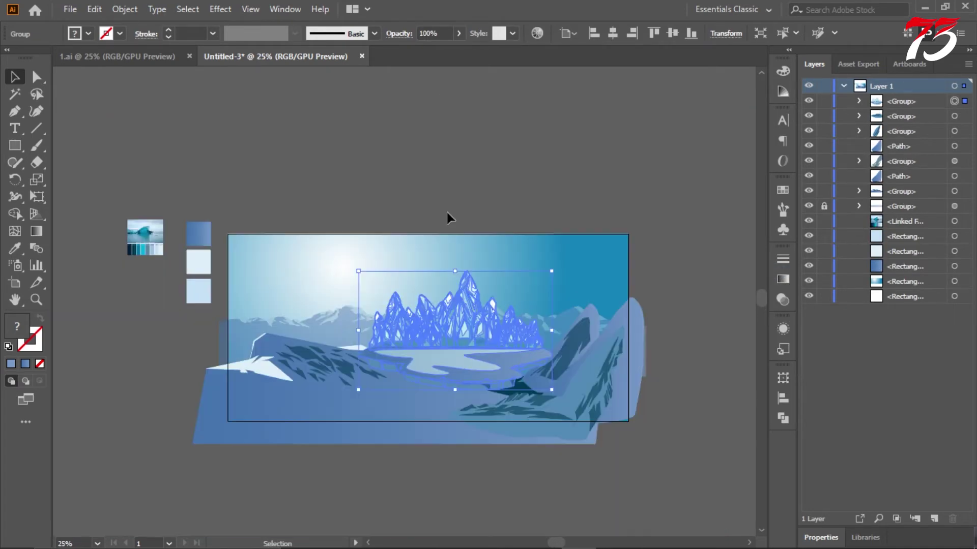
{"action": "left_click", "coordinate": [447, 212]}
- Examine how the ice crystal island overlaps the mountain and the peaks around it
{"action": "key", "text": "ctrl+plus"}
{"action": "scroll", "coordinate": [486, 259], "scroll_direction": "down", "scroll_amount": 1}
{"action": "scroll", "coordinate": [484, 269], "scroll_direction": "up", "scroll_amount": 1}
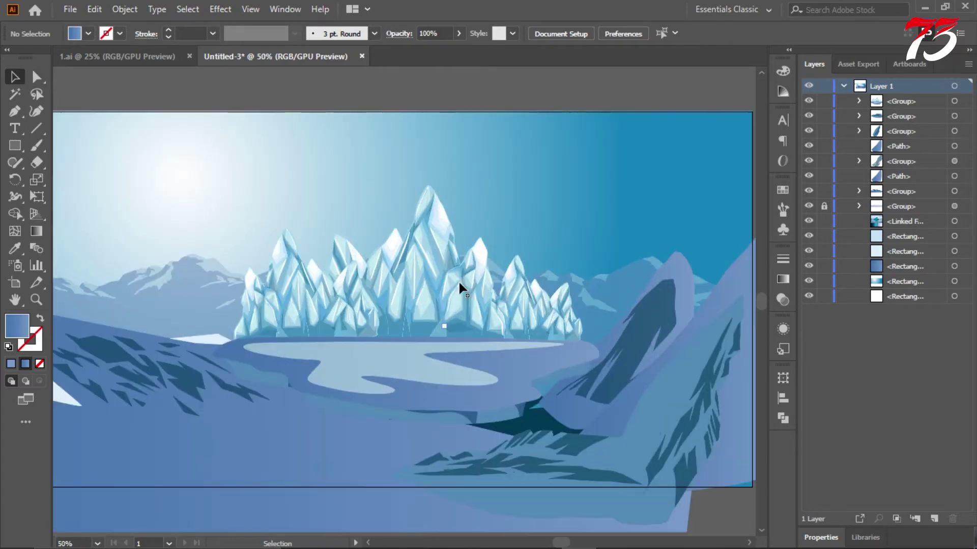
{"action": "scroll", "coordinate": [466, 280], "scroll_direction": "down", "scroll_amount": 2}
{"action": "scroll", "coordinate": [452, 280], "scroll_direction": "up", "scroll_amount": 3}
{"action": "scroll", "coordinate": [647, 342], "scroll_direction": "down", "scroll_amount": 2}
{"action": "scroll", "coordinate": [605, 321], "scroll_direction": "up", "scroll_amount": 1}
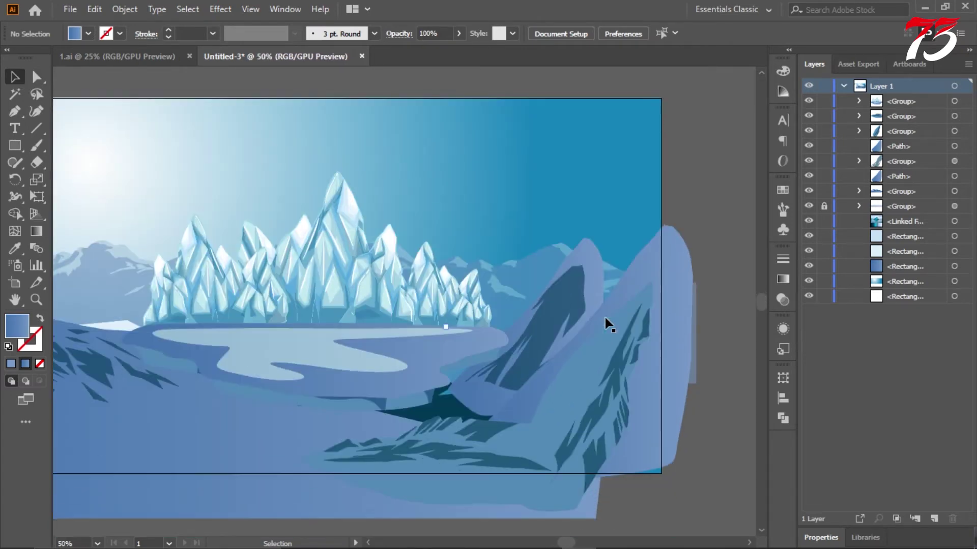
- Group the smaller peak's body with its dark facets and bring the group to the front
{"action": "scroll", "coordinate": [522, 335], "scroll_direction": "up", "scroll_amount": 2}
{"action": "scroll", "coordinate": [520, 336], "scroll_direction": "up", "scroll_amount": 2}
{"action": "left_click", "coordinate": [511, 336]}
{"action": "right_click", "coordinate": [497, 339]}
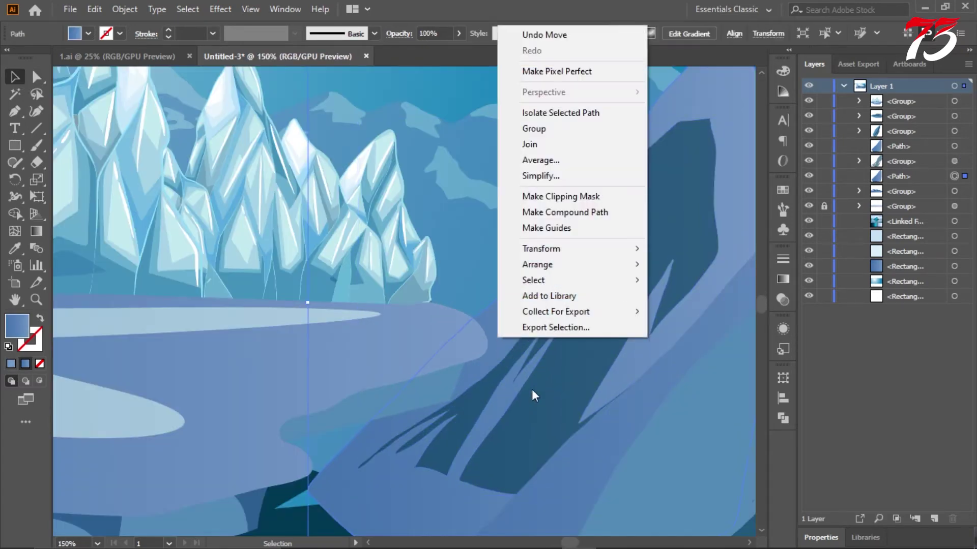
{"action": "left_click", "coordinate": [532, 390], "text": "shift"}
{"action": "key", "text": "ctrl+g"}
{"action": "right_click", "coordinate": [518, 344]}
{"action": "mouse_move", "coordinate": [564, 268]}
{"action": "left_click", "coordinate": [716, 269]}
{"action": "scroll", "coordinate": [538, 306], "scroll_direction": "down", "scroll_amount": 4}
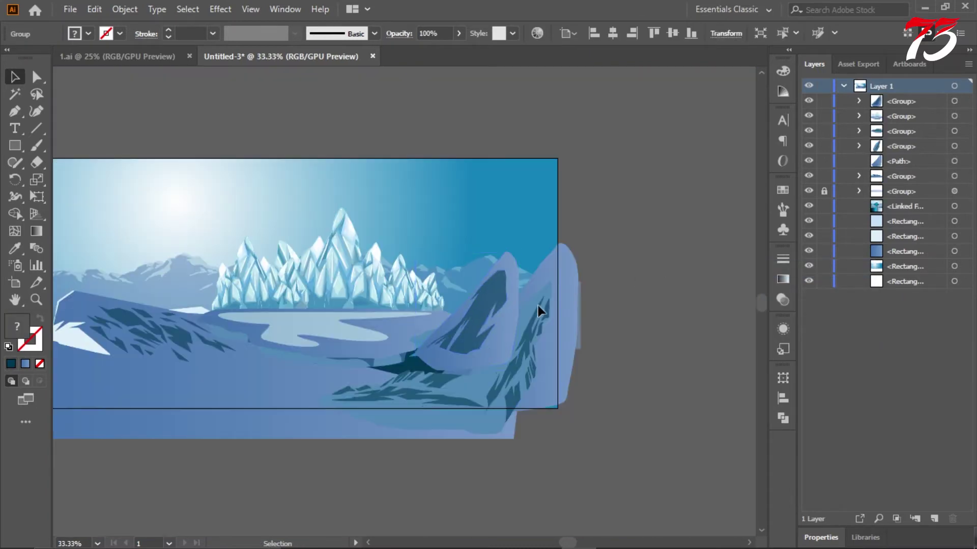
- Reorder the layer so the smaller peak lies behind both ice rocks and the ice crystal island directly behind that peak
{"action": "scroll", "coordinate": [492, 307], "scroll_direction": "up", "scroll_amount": 2}
{"action": "left_click", "coordinate": [495, 309]}
{"action": "left_click_drag", "start_coordinate": [903, 101], "coordinate": [898, 154]}
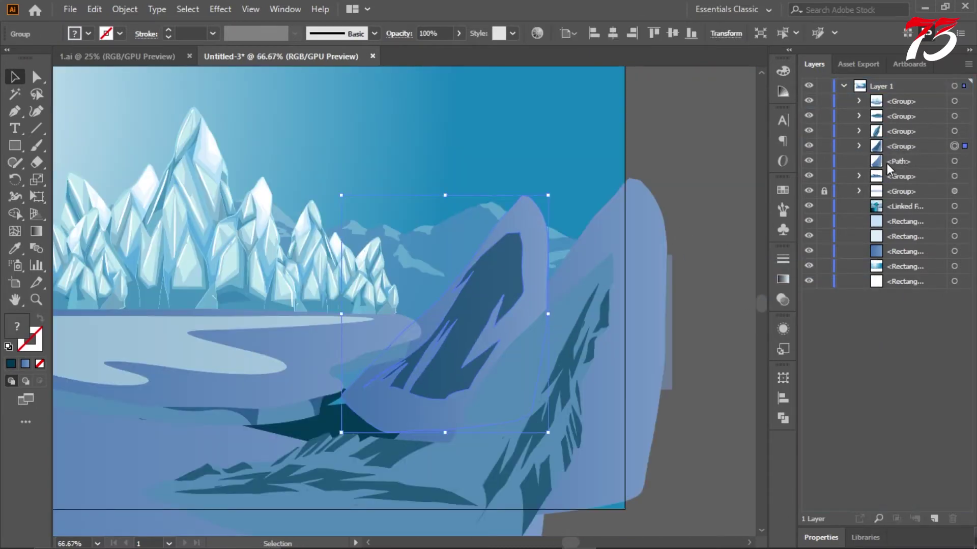
{"action": "left_click", "coordinate": [323, 337]}
{"action": "left_click_drag", "start_coordinate": [900, 116], "coordinate": [898, 151]}
{"action": "left_click", "coordinate": [696, 182]}
- Move the ice crystal island slightly right and down so its edge tucks behind the smaller peak
{"action": "scroll", "coordinate": [606, 204], "scroll_direction": "down", "scroll_amount": 1}
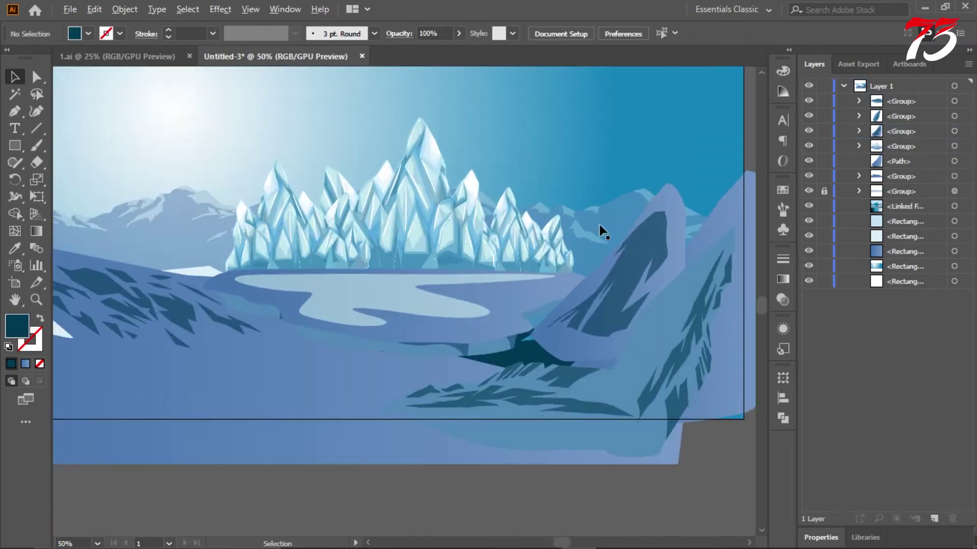
{"action": "scroll", "coordinate": [601, 227], "scroll_direction": "up", "scroll_amount": 1}
{"action": "scroll", "coordinate": [412, 239], "scroll_direction": "down", "scroll_amount": 2}
{"action": "scroll", "coordinate": [427, 279], "scroll_direction": "up", "scroll_amount": 3}
{"action": "left_click_drag", "start_coordinate": [450, 314], "coordinate": [469, 333]}
{"action": "scroll", "coordinate": [367, 251], "scroll_direction": "down", "scroll_amount": 1}
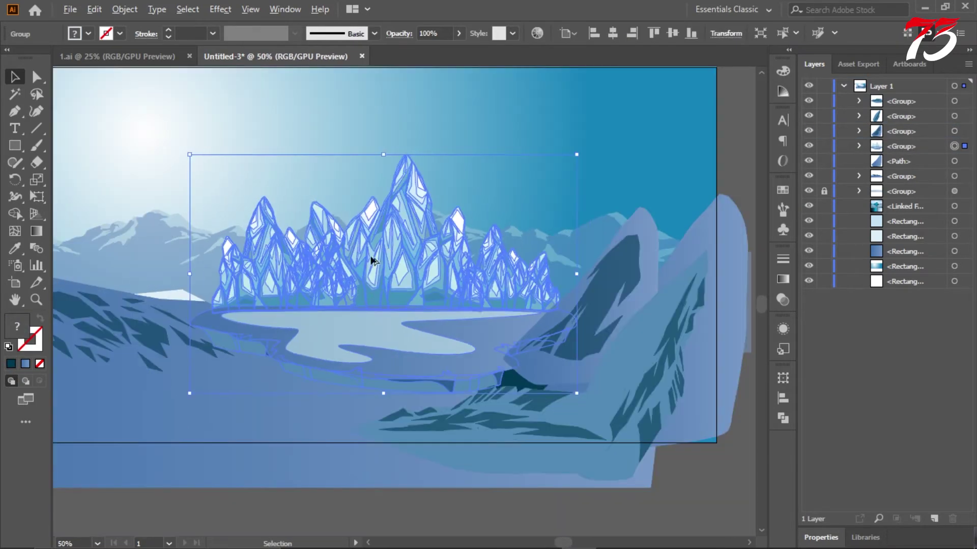
{"action": "left_click", "coordinate": [489, 186]}
- Enlarge the ice crystal island slightly and shift it up within the scene
{"action": "scroll", "coordinate": [489, 187], "scroll_direction": "down", "scroll_amount": 3}
{"action": "left_click", "coordinate": [496, 114]}
{"action": "scroll", "coordinate": [494, 113], "scroll_direction": "up", "scroll_amount": 2}
{"action": "scroll", "coordinate": [423, 303], "scroll_direction": "down", "scroll_amount": 1}
{"action": "scroll", "coordinate": [423, 304], "scroll_direction": "down", "scroll_amount": 1}
{"action": "left_click", "coordinate": [514, 325]}
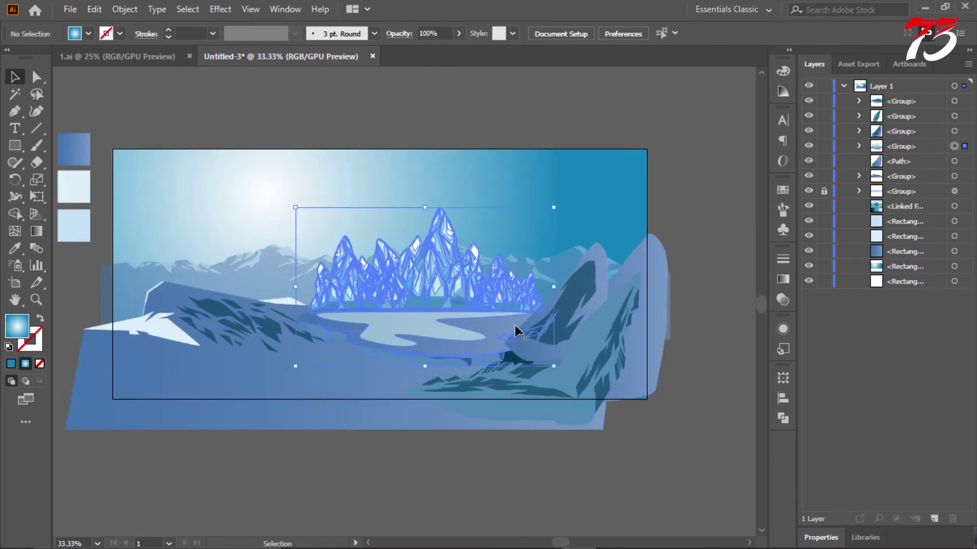
{"action": "left_click_drag", "start_coordinate": [554, 366], "coordinate": [575, 380]}
{"action": "left_click_drag", "start_coordinate": [450, 305], "coordinate": [451, 289]}
{"action": "left_click", "coordinate": [706, 210]}
{"action": "scroll", "coordinate": [694, 244], "scroll_direction": "up", "scroll_amount": 2}
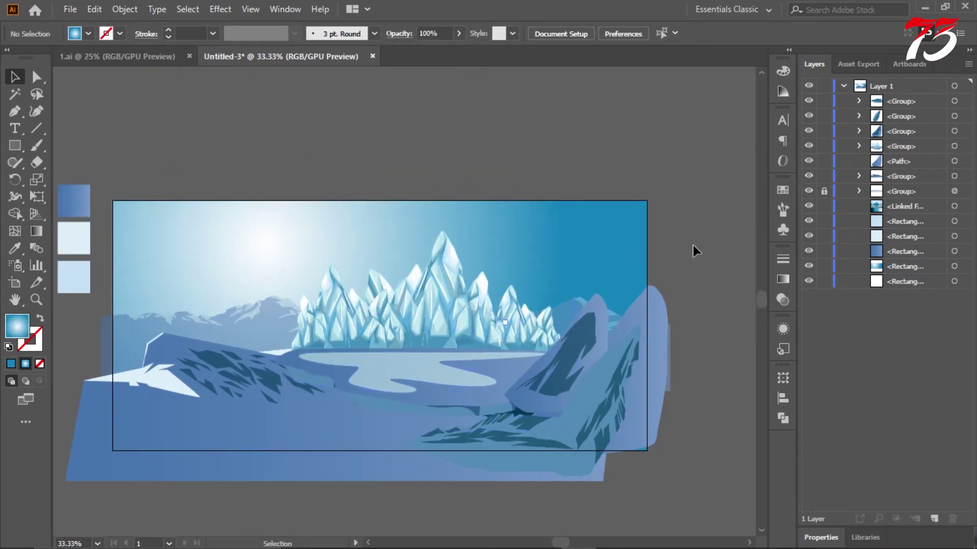
- Examine how the mountains, ice island, smaller peak and ice rocks sit together across the artboard
{"action": "scroll", "coordinate": [473, 239], "scroll_direction": "down", "scroll_amount": 1}
{"action": "scroll", "coordinate": [462, 220], "scroll_direction": "up", "scroll_amount": 1}
{"action": "scroll", "coordinate": [410, 220], "scroll_direction": "down", "scroll_amount": 1}
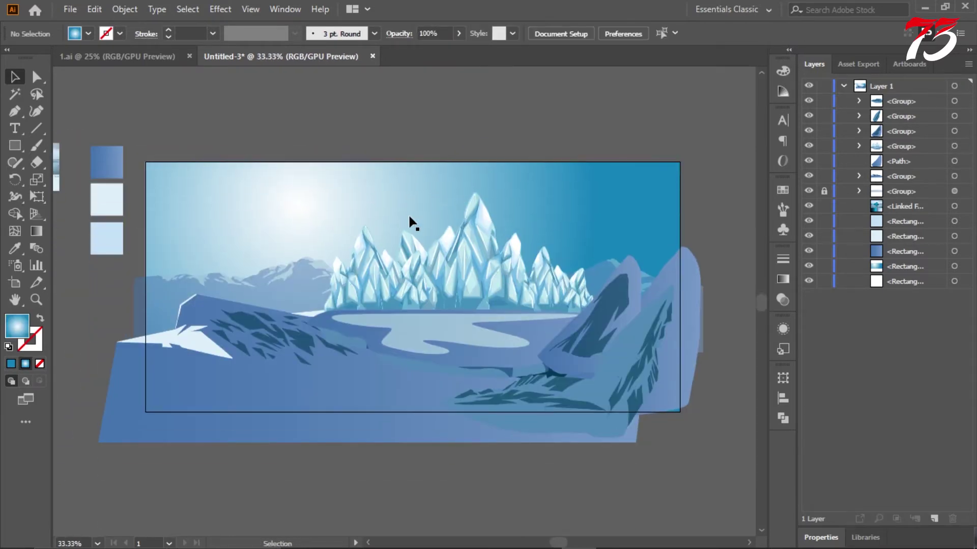
{"action": "scroll", "coordinate": [410, 222], "scroll_direction": "down", "scroll_amount": 1}
{"action": "scroll", "coordinate": [488, 319], "scroll_direction": "up", "scroll_amount": 2}
{"action": "scroll", "coordinate": [489, 318], "scroll_direction": "down", "scroll_amount": 1}
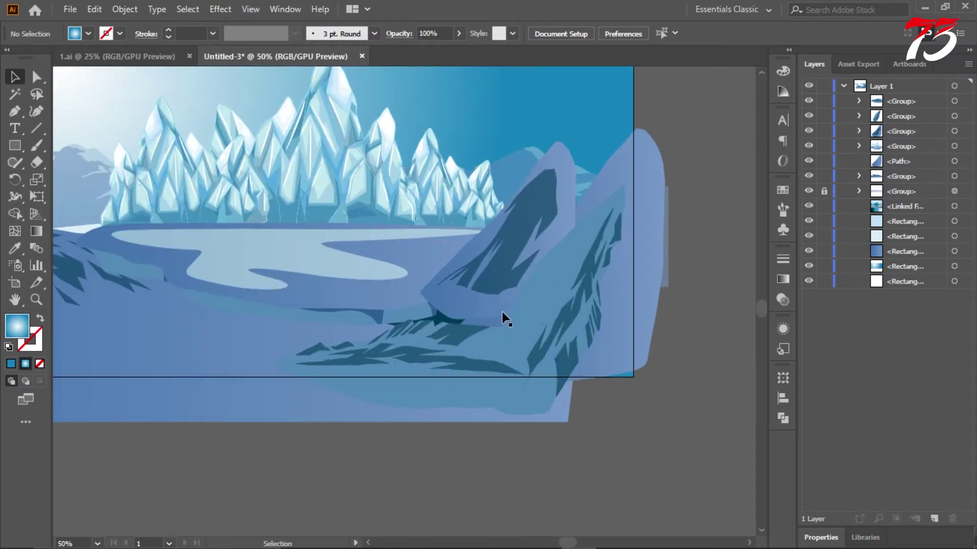
{"action": "scroll", "coordinate": [502, 312], "scroll_direction": "down", "scroll_amount": 3}
{"action": "scroll", "coordinate": [502, 313], "scroll_direction": "down", "scroll_amount": 2}
{"action": "scroll", "coordinate": [502, 312], "scroll_direction": "up", "scroll_amount": 2}
- Bring the long black ice ledge drawing from 1.ai into Untitled-3 above the artboard and ungroup it
{"action": "left_click", "coordinate": [117, 57]}
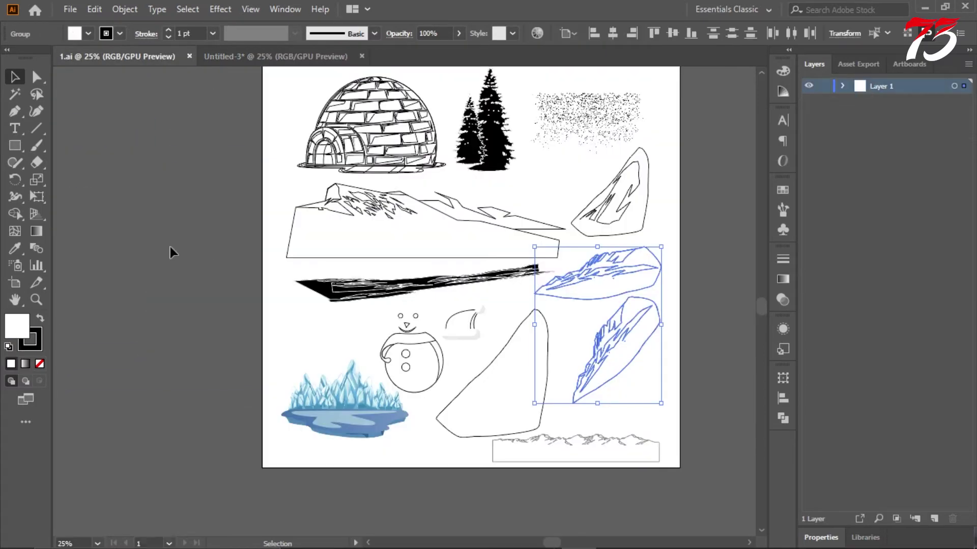
{"action": "mouse_move", "coordinate": [397, 286]}
{"action": "left_mouse_down"}
{"action": "mouse_move", "coordinate": [304, 56]}
{"action": "mouse_move", "coordinate": [471, 134]}
{"action": "left_mouse_up"}
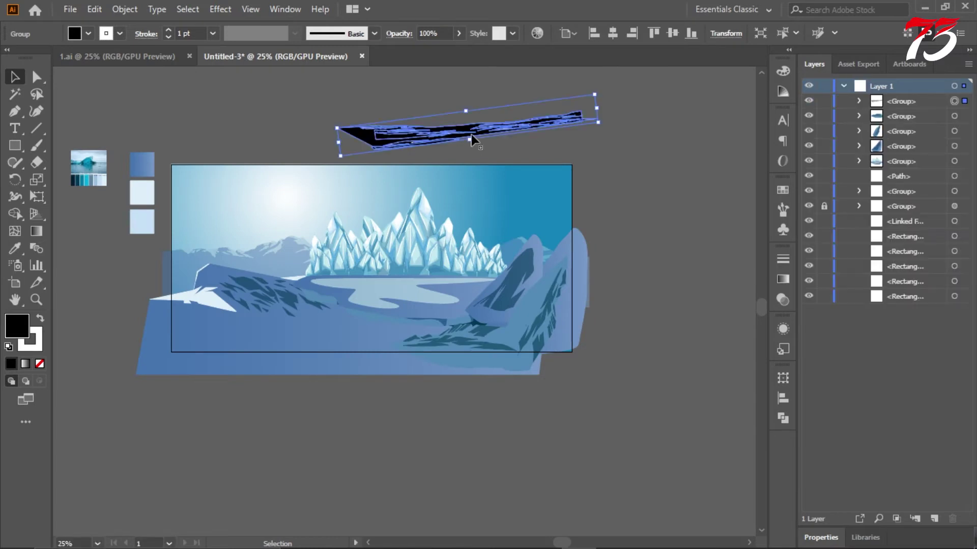
{"action": "right_click", "coordinate": [471, 134]}
{"action": "left_click", "coordinate": [524, 184]}
{"action": "left_click", "coordinate": [302, 120]}
- Fill the ice ledge's base shape with the dark teal sampled from the left mountain's facets, without an outline
{"action": "scroll", "coordinate": [502, 158], "scroll_direction": "up", "scroll_amount": 1}
{"action": "scroll", "coordinate": [503, 158], "scroll_direction": "up", "scroll_amount": 1}
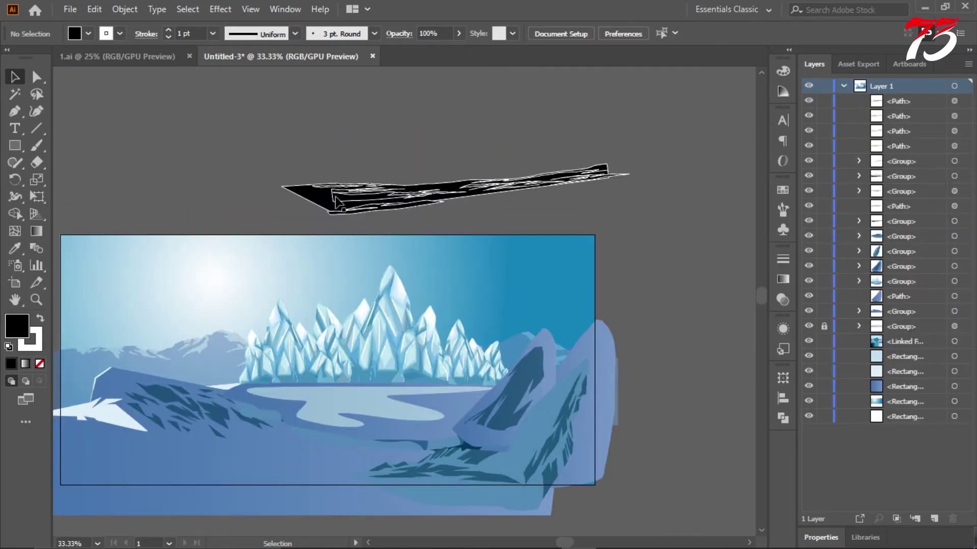
{"action": "left_click", "coordinate": [325, 201]}
{"action": "left_click", "coordinate": [169, 389]}
{"action": "key", "text": "v"}
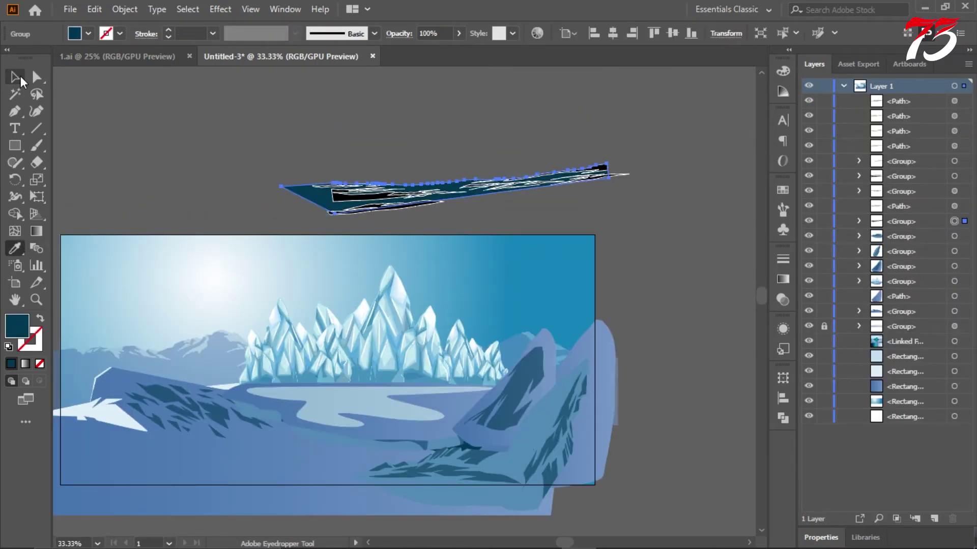
- Recolour the two large streaks near the ledge's left end white, sampled from the tallest ice crystal's highlight
{"action": "scroll", "coordinate": [327, 207], "scroll_direction": "up", "scroll_amount": 3}
{"action": "left_click", "coordinate": [248, 264]}
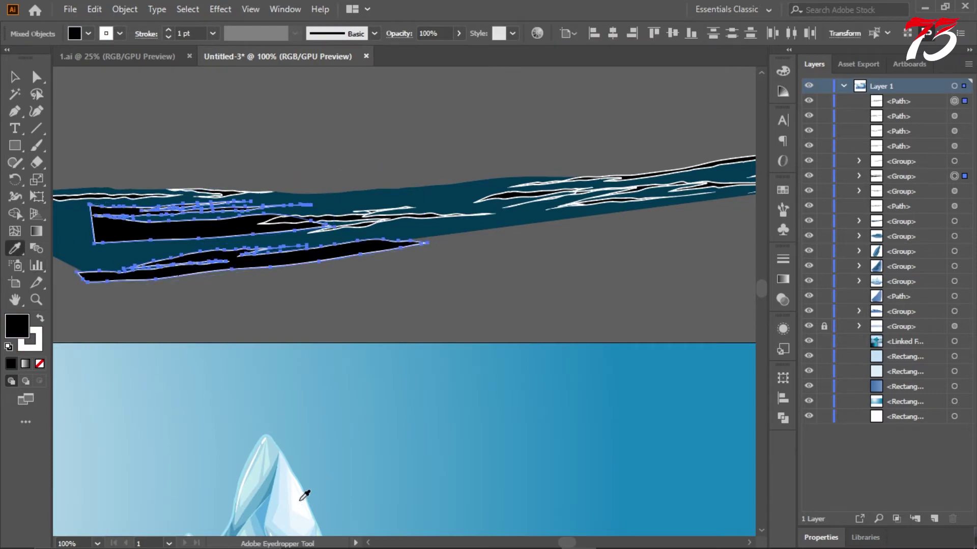
{"action": "left_click", "coordinate": [304, 496]}
{"action": "key", "text": "v"}
{"action": "key", "text": "ctrl+shift+a"}
- Recolour the two groups of streaks in the ledge's middle light blue, sampled from the tallest ice crystal
{"action": "left_click", "coordinate": [524, 196]}
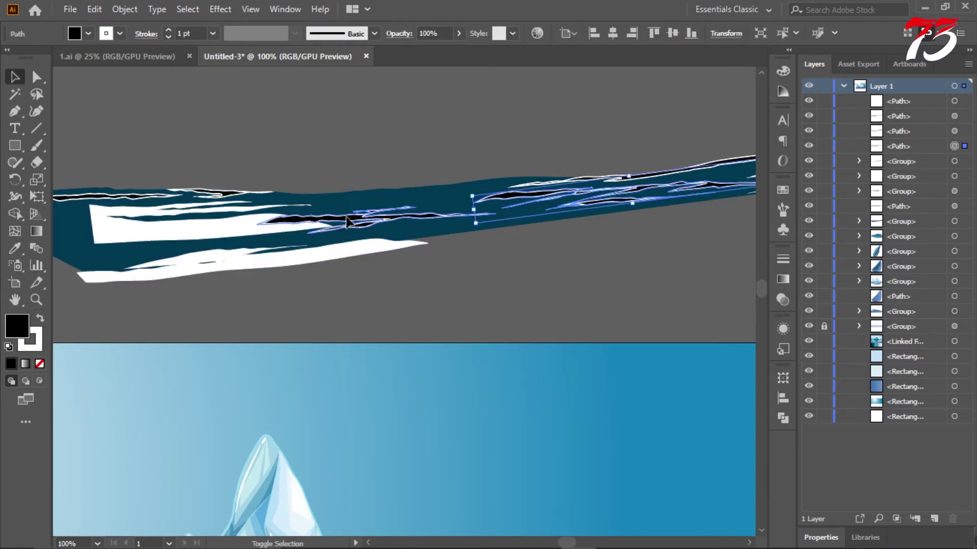
{"action": "left_click", "coordinate": [349, 219], "text": "shift"}
{"action": "key", "text": "i"}
{"action": "left_click", "coordinate": [279, 477]}
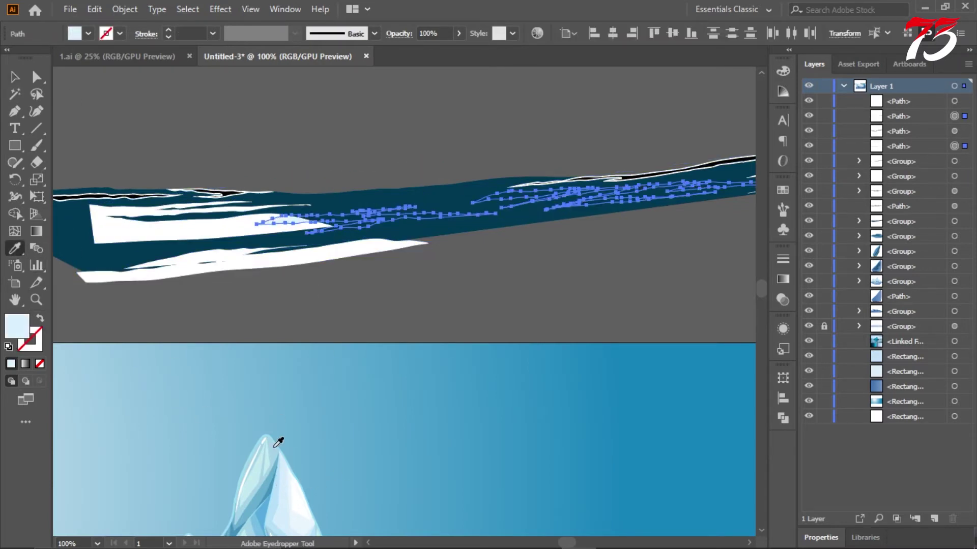
{"action": "left_click", "coordinate": [19, 79]}
{"action": "left_click", "coordinate": [404, 173]}
- Recolour the upper and lower streaks at the ledge's right end white, sampled from its existing white streaks
{"action": "scroll", "coordinate": [403, 201], "scroll_direction": "down", "scroll_amount": 1}
{"action": "scroll", "coordinate": [732, 168], "scroll_direction": "up", "scroll_amount": 2}
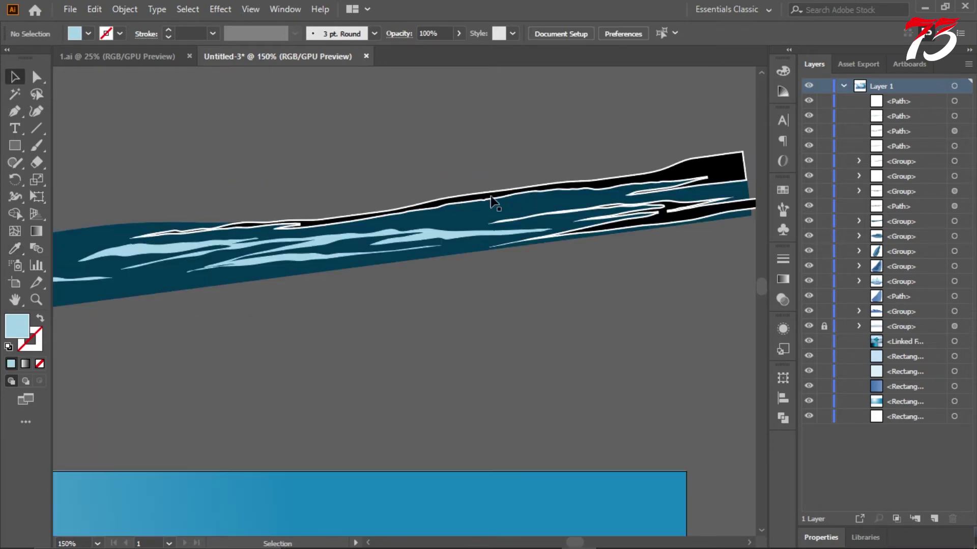
{"action": "left_click", "coordinate": [492, 198]}
{"action": "left_click", "coordinate": [682, 218], "text": "shift"}
{"action": "key", "text": "i"}
{"action": "scroll", "coordinate": [295, 284], "scroll_direction": "down", "scroll_amount": 4}
{"action": "left_click", "coordinate": [582, 378]}
{"action": "scroll", "coordinate": [529, 341], "scroll_direction": "up", "scroll_amount": 2}
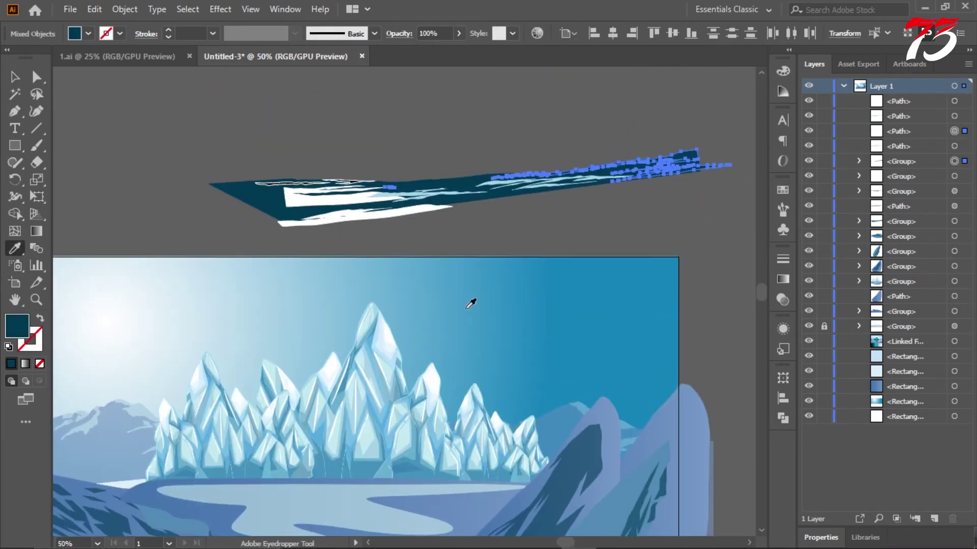
{"action": "scroll", "coordinate": [539, 188], "scroll_direction": "up", "scroll_amount": 4}
{"action": "left_click", "coordinate": [107, 268]}
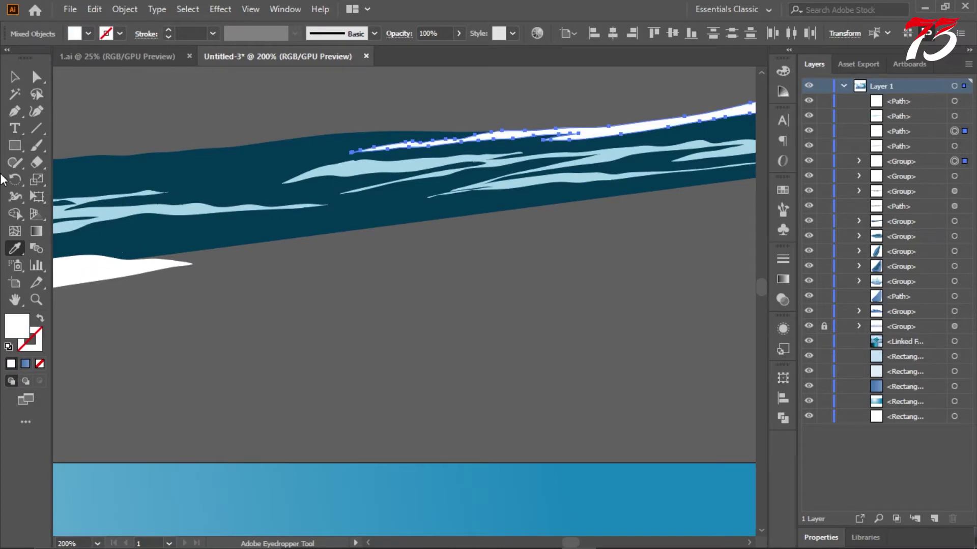
{"action": "left_click", "coordinate": [15, 78]}
{"action": "left_click", "coordinate": [499, 297]}
- Recolour the two thin black streaks along the ledge's upper left edge light blue, sampled from its middle streaks
{"action": "scroll", "coordinate": [444, 289], "scroll_direction": "down", "scroll_amount": 5}
{"action": "scroll", "coordinate": [427, 283], "scroll_direction": "up", "scroll_amount": 5}
{"action": "left_click", "coordinate": [152, 322]}
{"action": "left_click", "coordinate": [425, 316], "text": "shift"}
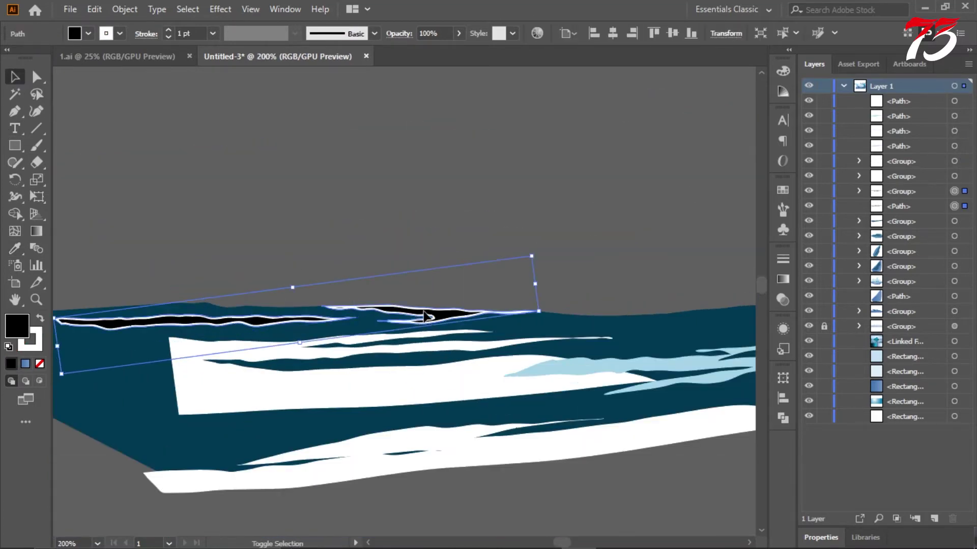
{"action": "left_click", "coordinate": [586, 368]}
{"action": "left_click", "coordinate": [15, 78]}
{"action": "left_click", "coordinate": [323, 262]}
- Group the recoloured base and streaks of the ice ledge
{"action": "scroll", "coordinate": [322, 261], "scroll_direction": "down", "scroll_amount": 4}
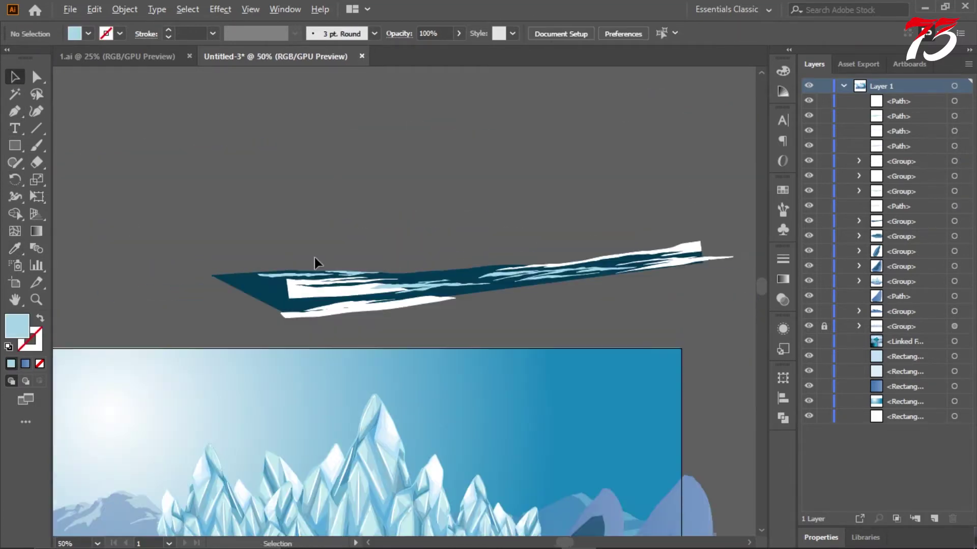
{"action": "left_click_drag", "start_coordinate": [314, 257], "coordinate": [256, 264]}
{"action": "left_click_drag", "start_coordinate": [308, 219], "coordinate": [651, 315]}
{"action": "key", "text": "ctrl+g"}
{"action": "left_click", "coordinate": [428, 239]}
- Place the ice ledge group over the lower edge of the scene beside the ice rocks and make it smaller
{"action": "scroll", "coordinate": [431, 214], "scroll_direction": "down", "scroll_amount": 4}
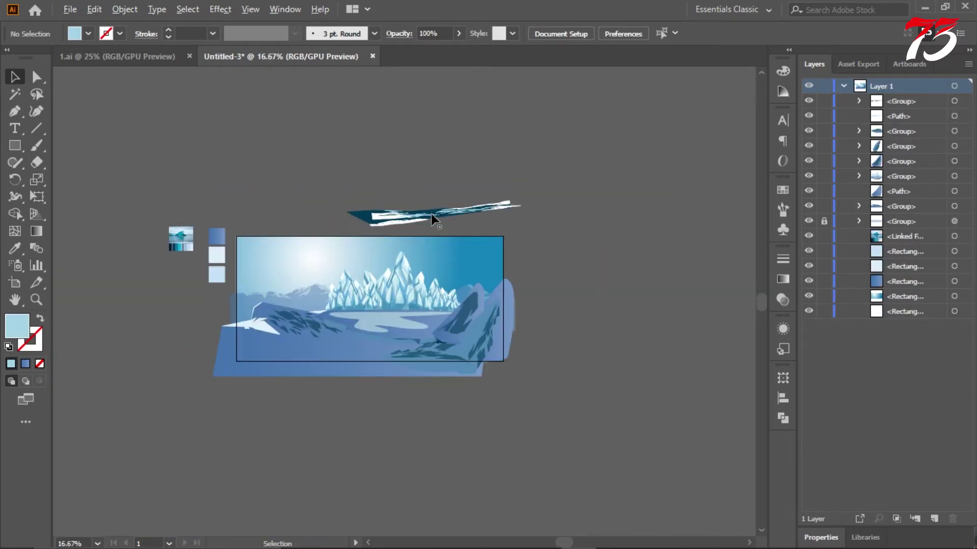
{"action": "left_click", "coordinate": [419, 419]}
{"action": "scroll", "coordinate": [418, 412], "scroll_direction": "up", "scroll_amount": 3}
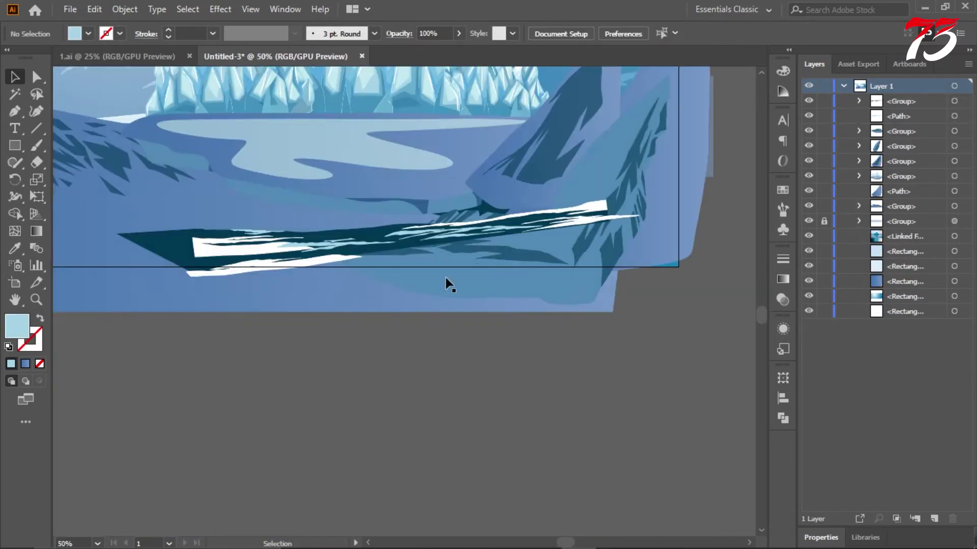
{"action": "scroll", "coordinate": [415, 239], "scroll_direction": "down", "scroll_amount": 1}
{"action": "left_click_drag", "start_coordinate": [541, 231], "coordinate": [490, 232]}
{"action": "left_click_drag", "start_coordinate": [433, 245], "coordinate": [443, 251]}
{"action": "left_click", "coordinate": [484, 343]}
{"action": "scroll", "coordinate": [484, 342], "scroll_direction": "down", "scroll_amount": 2}
{"action": "scroll", "coordinate": [457, 300], "scroll_direction": "up", "scroll_amount": 3}
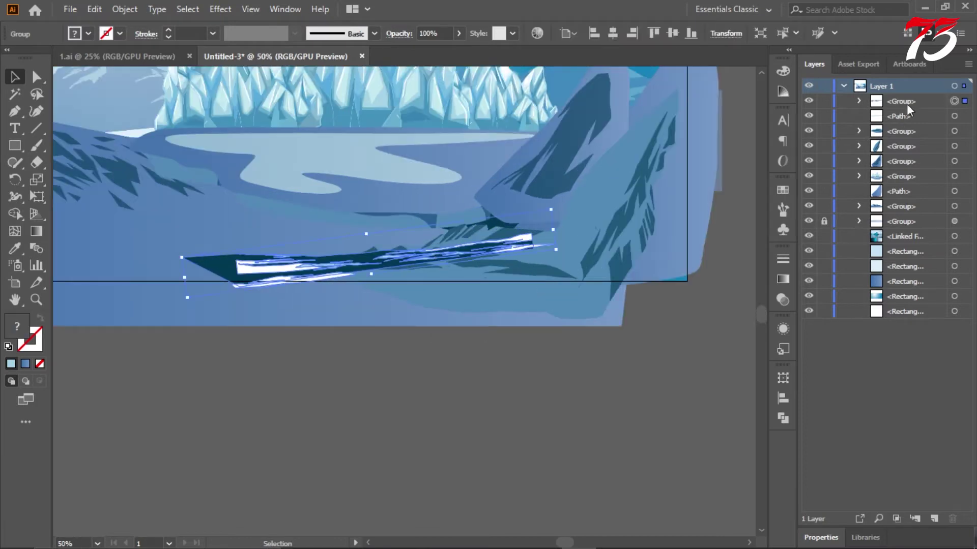
- Try to reorder the ice ledge group behind both ice rocks and undo the last reordering
{"action": "left_click_drag", "start_coordinate": [909, 110], "coordinate": [903, 140]}
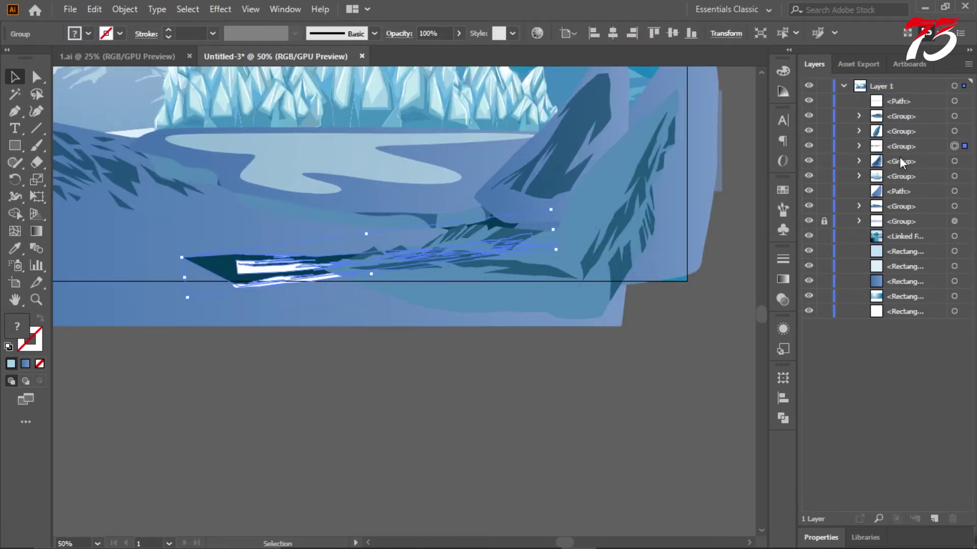
{"action": "left_click", "coordinate": [633, 298]}
{"action": "key", "text": "ctrl+z"}
{"action": "scroll", "coordinate": [596, 364], "scroll_direction": "up", "scroll_amount": 1}
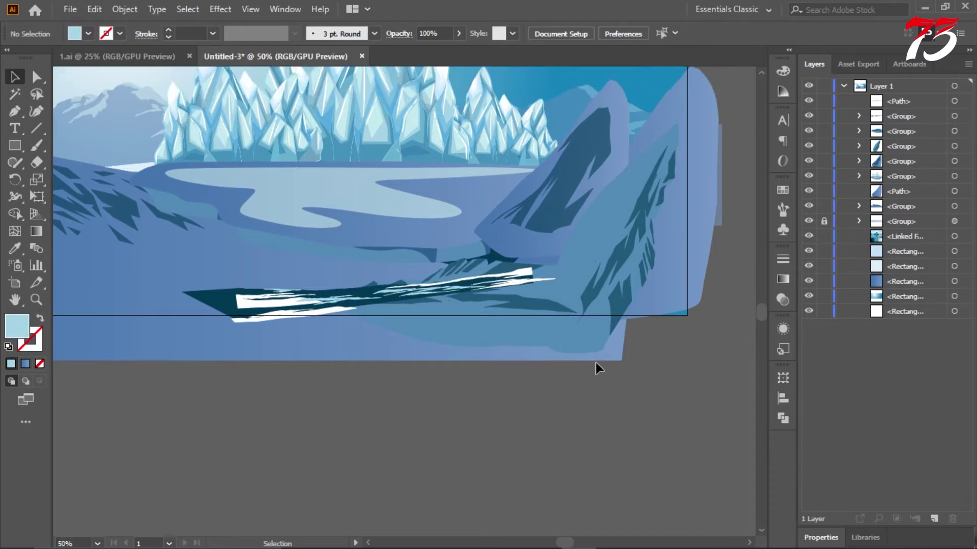
- Examine up close where the ice ledge, ice rocks, smaller peak and island overlap
{"action": "scroll", "coordinate": [423, 283], "scroll_direction": "up", "scroll_amount": 4}
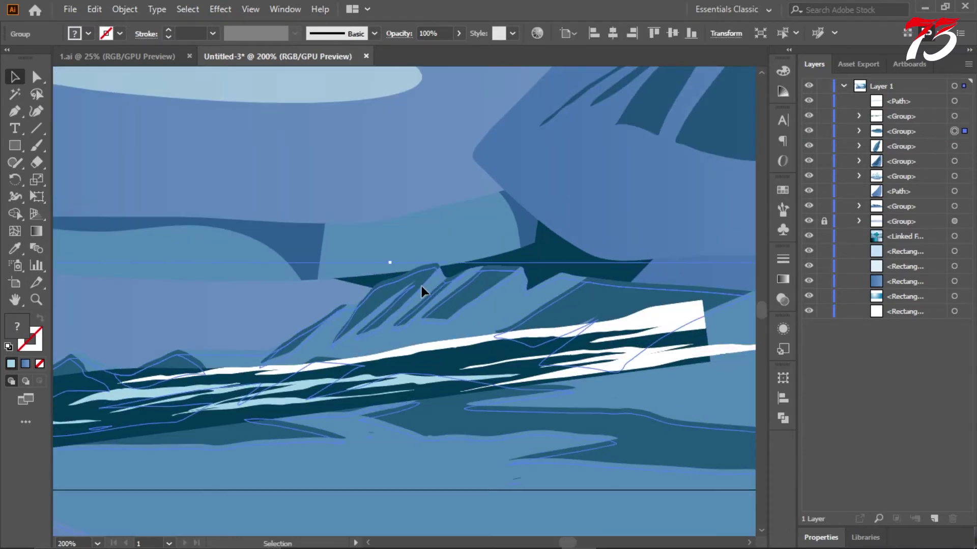
{"action": "scroll", "coordinate": [423, 281], "scroll_direction": "up", "scroll_amount": 3}
{"action": "left_click", "coordinate": [423, 279]}
{"action": "scroll", "coordinate": [423, 279], "scroll_direction": "down", "scroll_amount": 6}
{"action": "left_click", "coordinate": [429, 417]}
{"action": "scroll", "coordinate": [601, 367], "scroll_direction": "up", "scroll_amount": 1}
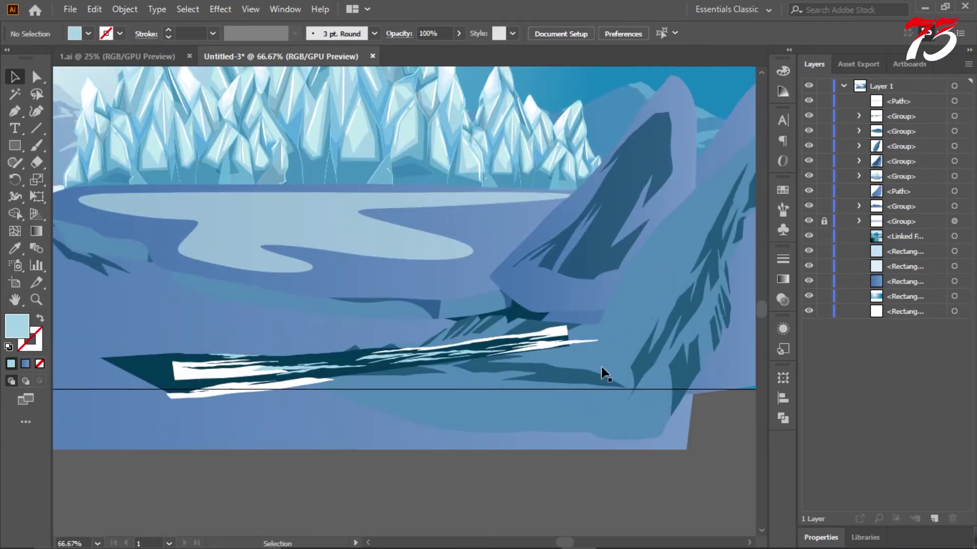
{"action": "scroll", "coordinate": [601, 366], "scroll_direction": "up", "scroll_amount": 1}
{"action": "scroll", "coordinate": [631, 334], "scroll_direction": "up", "scroll_amount": 1}
{"action": "scroll", "coordinate": [328, 301], "scroll_direction": "down", "scroll_amount": 1}
{"action": "scroll", "coordinate": [407, 280], "scroll_direction": "up", "scroll_amount": 3}
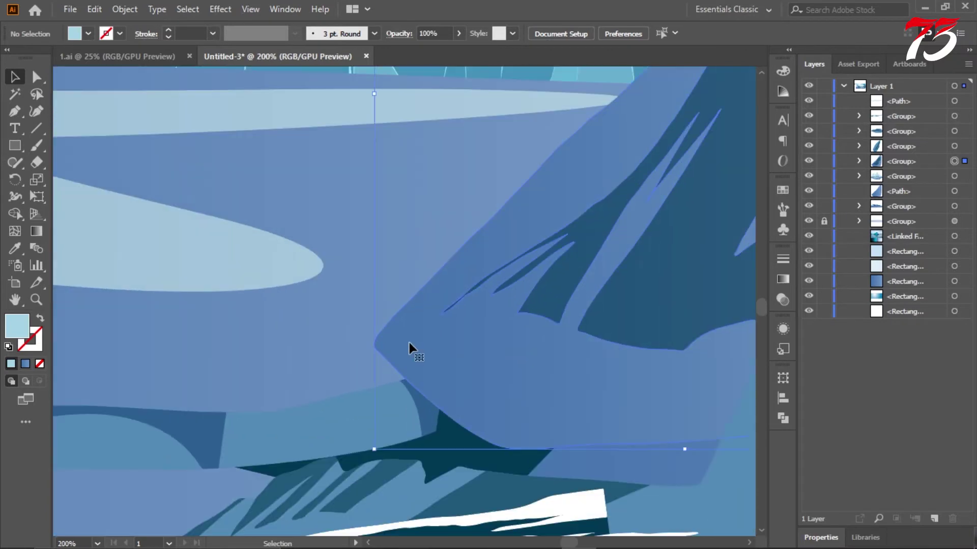
{"action": "scroll", "coordinate": [412, 356], "scroll_direction": "down", "scroll_amount": 5}
{"action": "left_click", "coordinate": [601, 348]}
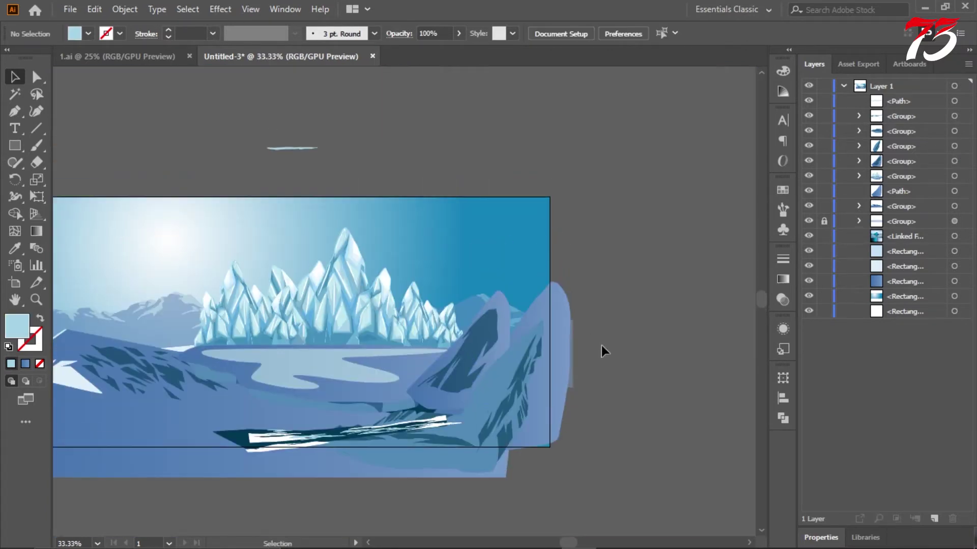
{"action": "scroll", "coordinate": [535, 339], "scroll_direction": "up", "scroll_amount": 3}
{"action": "scroll", "coordinate": [533, 337], "scroll_direction": "down", "scroll_amount": 3}
- Ungroup the upright ice rock at the artboard's lower right corner
{"action": "scroll", "coordinate": [572, 340], "scroll_direction": "up", "scroll_amount": 1}
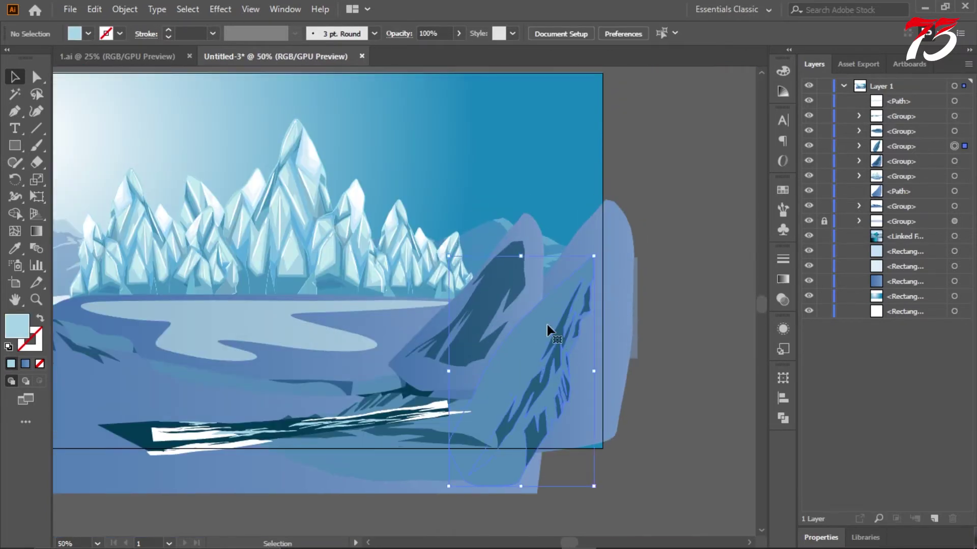
{"action": "right_click", "coordinate": [549, 331]}
{"action": "left_click", "coordinate": [633, 188]}
- Try the dark teal of the smaller peak's facets at 60% opacity on the upright ice rock's body, and undo it
{"action": "left_click", "coordinate": [529, 342]}
{"action": "key", "text": "i"}
{"action": "left_click", "coordinate": [486, 308]}
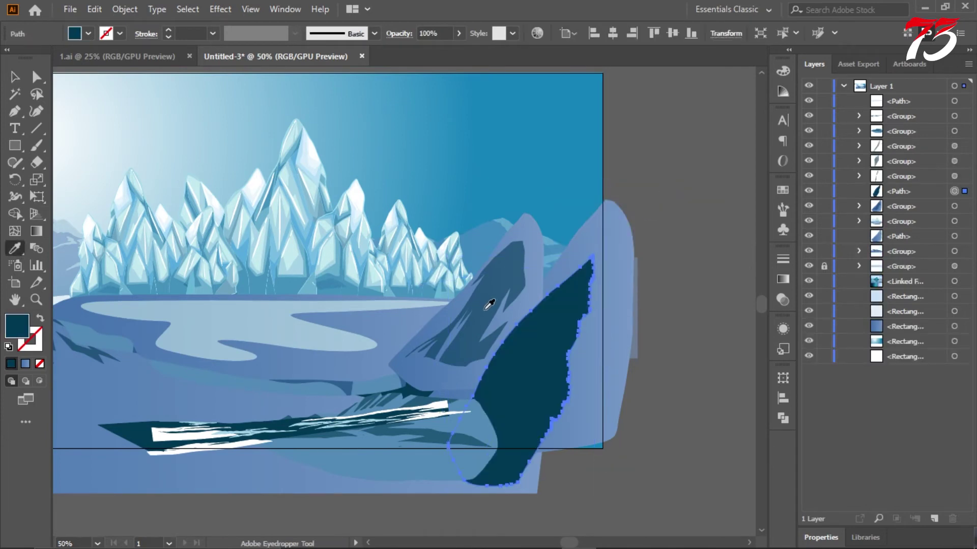
{"action": "left_click", "coordinate": [786, 300]}
{"action": "left_click", "coordinate": [697, 278]}
{"action": "type", "text": "60"}
{"action": "key", "text": "Return"}
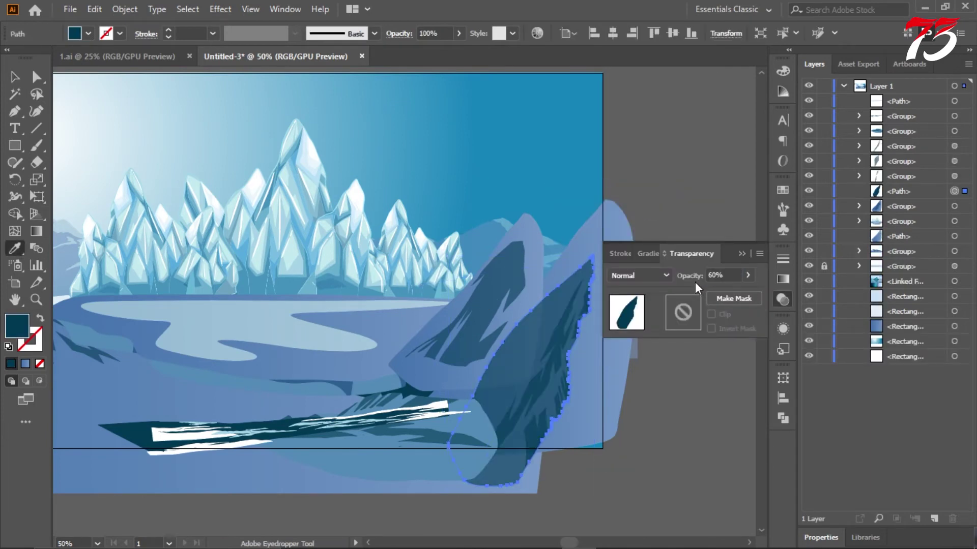
{"action": "left_click", "coordinate": [690, 224]}
{"action": "key", "text": "ctrl+z"}
{"action": "key", "text": "ctrl+z"}
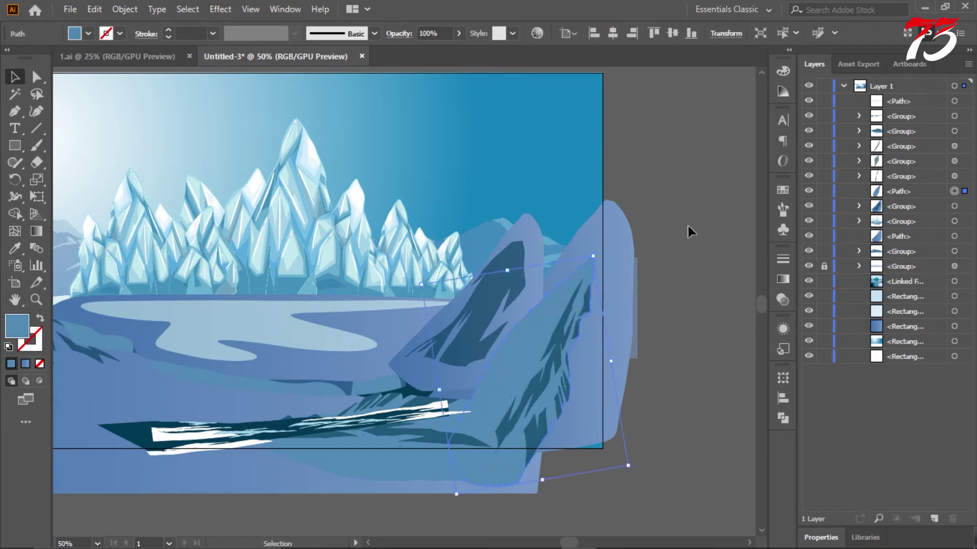
{"action": "left_click", "coordinate": [688, 226]}
- Examine the overall scene and the colours of its rocks and mountains
{"action": "scroll", "coordinate": [601, 246], "scroll_direction": "up", "scroll_amount": 2}
{"action": "scroll", "coordinate": [606, 233], "scroll_direction": "down", "scroll_amount": 3}
{"action": "scroll", "coordinate": [448, 244], "scroll_direction": "down", "scroll_amount": 1}
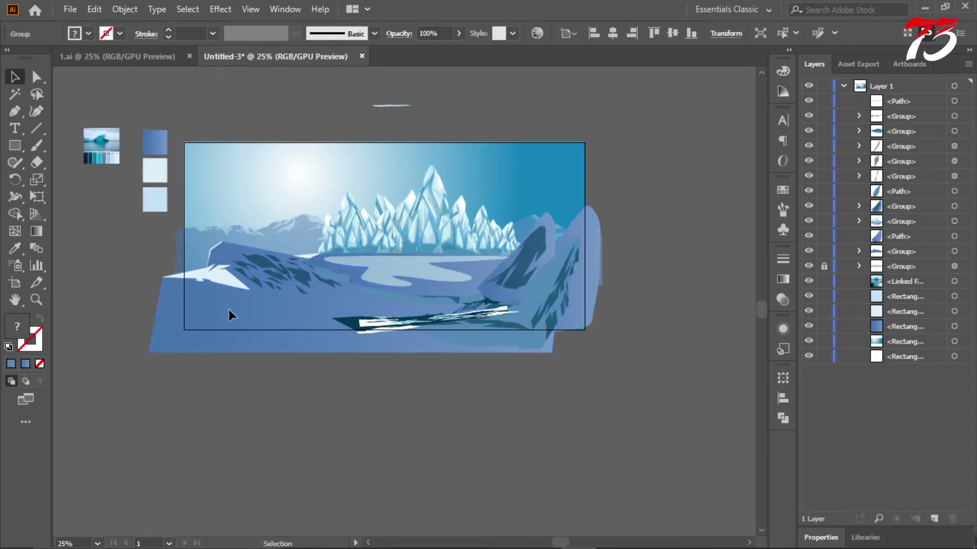
{"action": "left_click", "coordinate": [239, 402]}
{"action": "scroll", "coordinate": [128, 290], "scroll_direction": "up", "scroll_amount": 2}
{"action": "scroll", "coordinate": [203, 296], "scroll_direction": "up", "scroll_amount": 1}
{"action": "scroll", "coordinate": [244, 301], "scroll_direction": "down", "scroll_amount": 2}
{"action": "scroll", "coordinate": [193, 280], "scroll_direction": "up", "scroll_amount": 2}
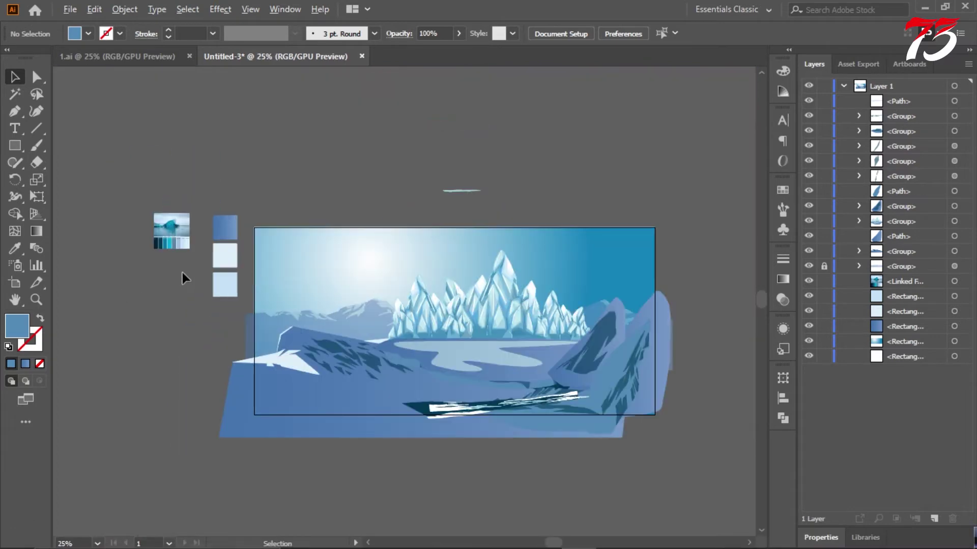
- Move the stray light blue streak from above the artboard into the scene just above the ice ledge
{"action": "scroll", "coordinate": [483, 190], "scroll_direction": "up", "scroll_amount": 4}
{"action": "left_click", "coordinate": [454, 200]}
{"action": "scroll", "coordinate": [447, 213], "scroll_direction": "down", "scroll_amount": 3}
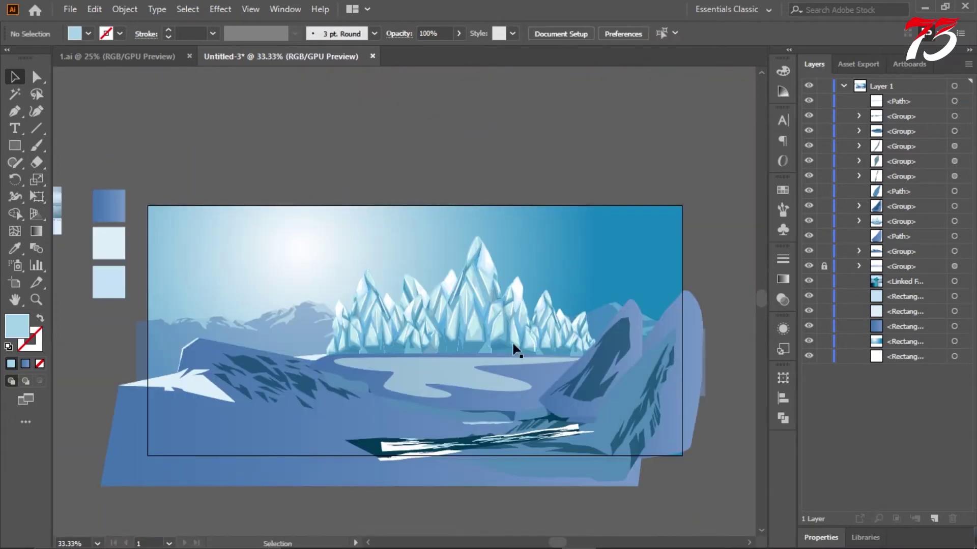
{"action": "scroll", "coordinate": [474, 432], "scroll_direction": "up", "scroll_amount": 4}
{"action": "scroll", "coordinate": [471, 459], "scroll_direction": "down", "scroll_amount": 5}
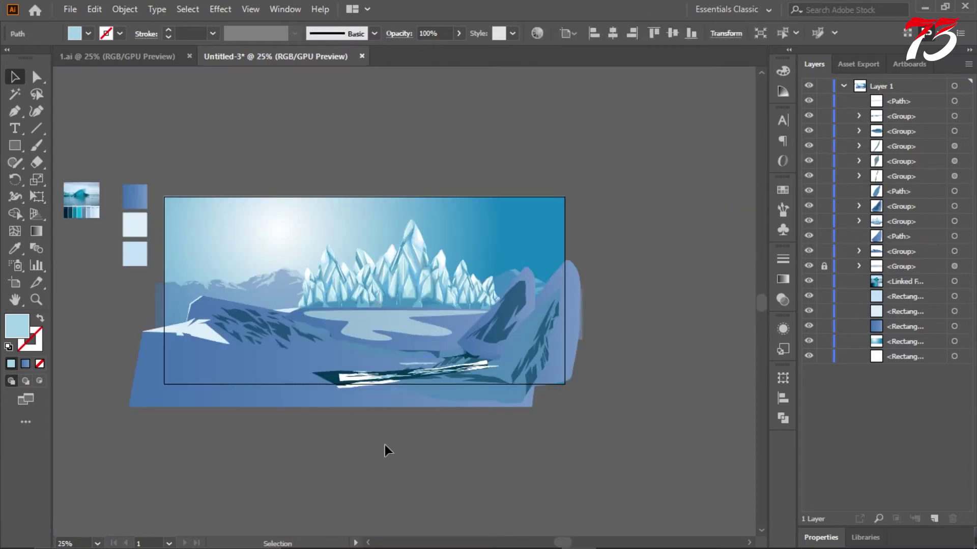
- Bring the pine trees and the igloo drawing from 1.ai into Untitled-3 above the artboard
{"action": "left_click", "coordinate": [131, 60]}
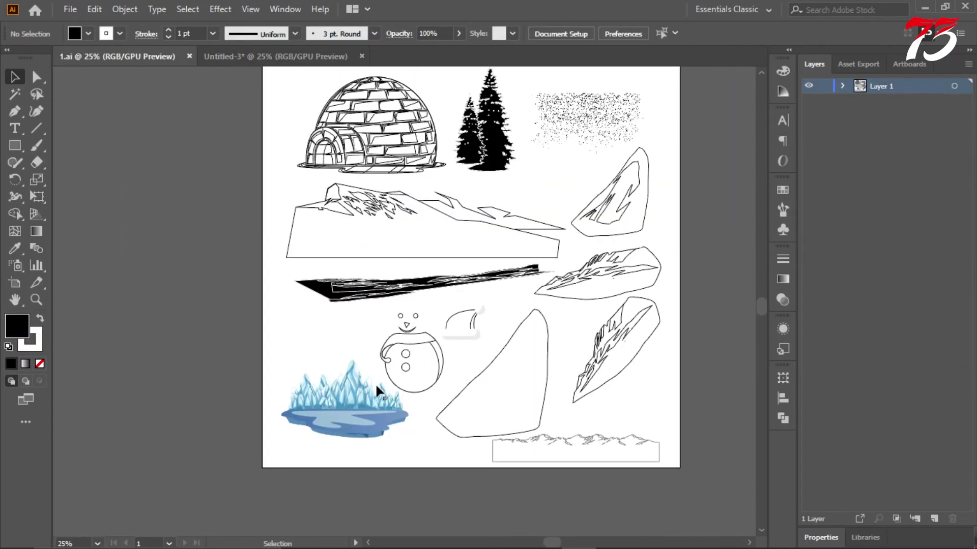
{"action": "left_click", "coordinate": [504, 235]}
{"action": "left_click_drag", "start_coordinate": [501, 232], "coordinate": [380, 229]}
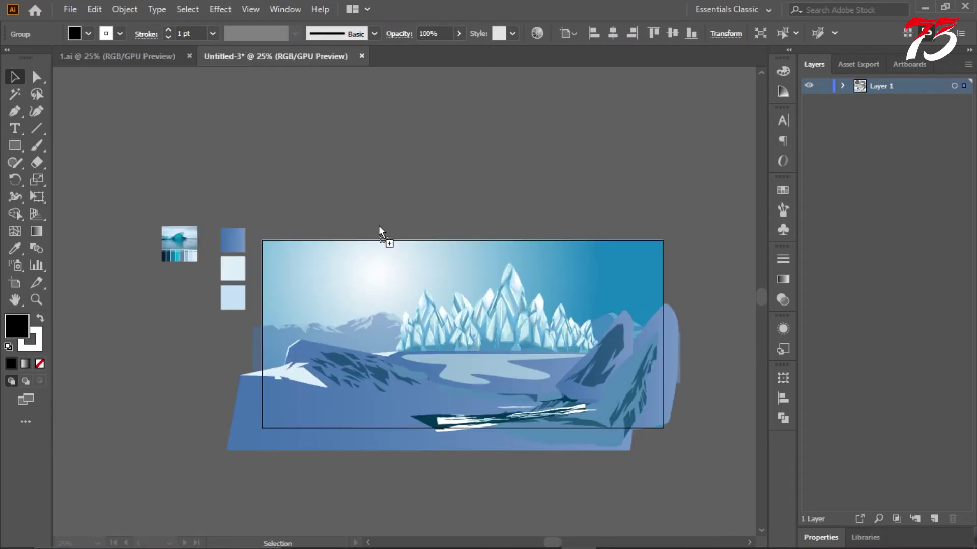
{"action": "left_click_drag", "start_coordinate": [330, 178], "coordinate": [481, 170]}
{"action": "left_click", "coordinate": [131, 57]}
- Ungroup the igloo drawing twice to separate its dome from the ground pieces
{"action": "right_click", "coordinate": [478, 166]}
{"action": "left_click", "coordinate": [526, 286]}
{"action": "left_click", "coordinate": [572, 195]}
{"action": "right_click", "coordinate": [479, 171]}
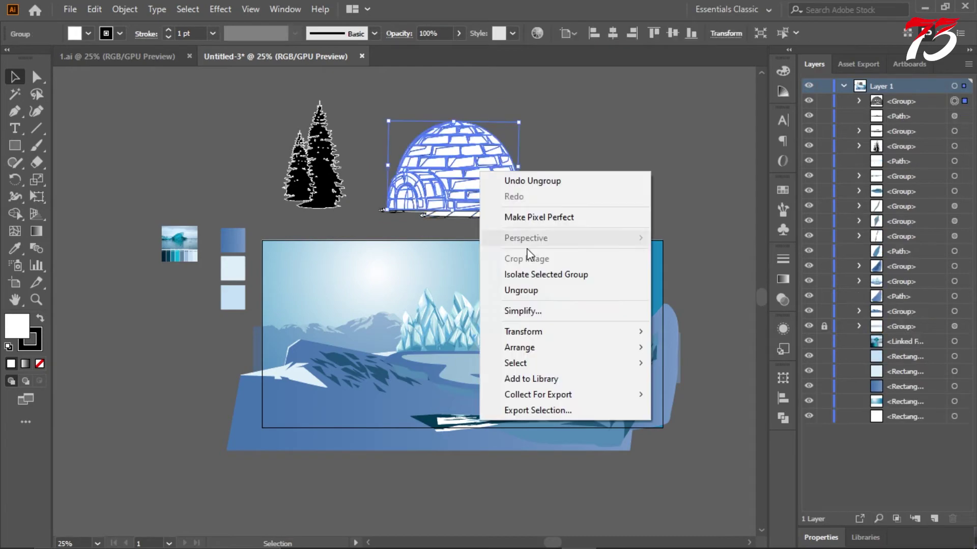
{"action": "left_click", "coordinate": [524, 290]}
{"action": "left_click", "coordinate": [538, 197]}
- Move the igloo's brick dome left, away from its loose ground pieces and next to the pine trees
{"action": "scroll", "coordinate": [500, 166], "scroll_direction": "up", "scroll_amount": 2}
{"action": "left_click", "coordinate": [511, 209]}
{"action": "left_click_drag", "start_coordinate": [511, 209], "coordinate": [393, 202]}
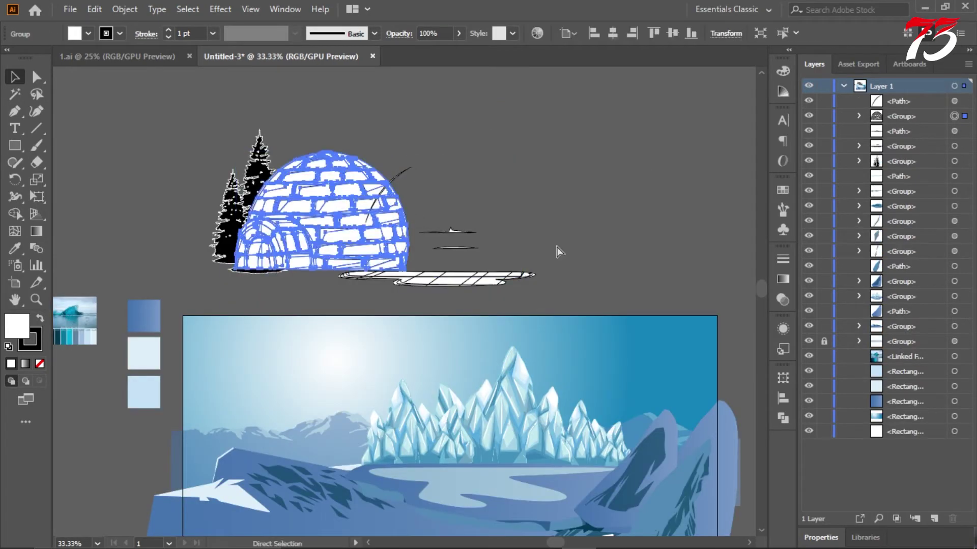
- Undo the igloo dome's move and ungroup the dome into its separate brick, shading and outline pieces
{"action": "key", "text": "ctrl+z"}
{"action": "right_click", "coordinate": [483, 229]}
{"action": "left_click", "coordinate": [526, 348]}
{"action": "left_click", "coordinate": [564, 216]}
{"action": "scroll", "coordinate": [510, 217], "scroll_direction": "up", "scroll_amount": 4}
{"action": "left_click", "coordinate": [534, 204]}
{"action": "scroll", "coordinate": [542, 198], "scroll_direction": "down", "scroll_amount": 3}
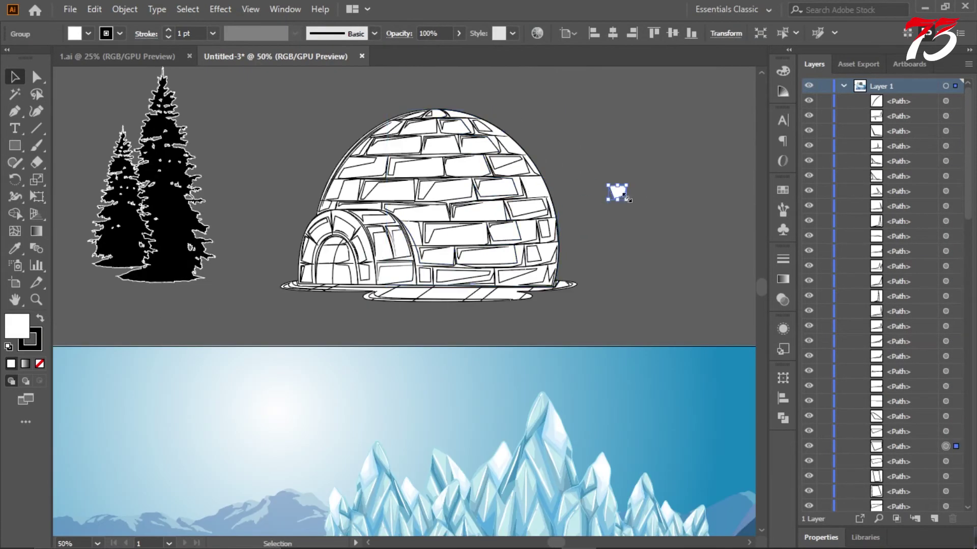
{"action": "left_click_drag", "start_coordinate": [635, 203], "coordinate": [635, 203]}
{"action": "key", "text": "ctrl+z"}
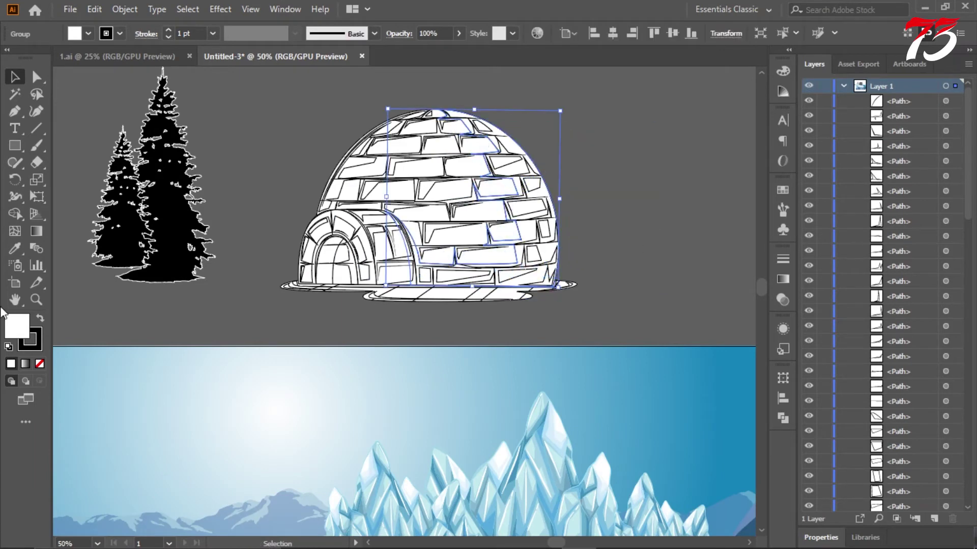
- Recolour the shading shape on the dome's right side with the dark teal from the reference photo's palette
{"action": "scroll", "coordinate": [462, 274], "scroll_direction": "down", "scroll_amount": 3}
{"action": "scroll", "coordinate": [434, 386], "scroll_direction": "up", "scroll_amount": 1}
{"action": "scroll", "coordinate": [195, 274], "scroll_direction": "up", "scroll_amount": 2}
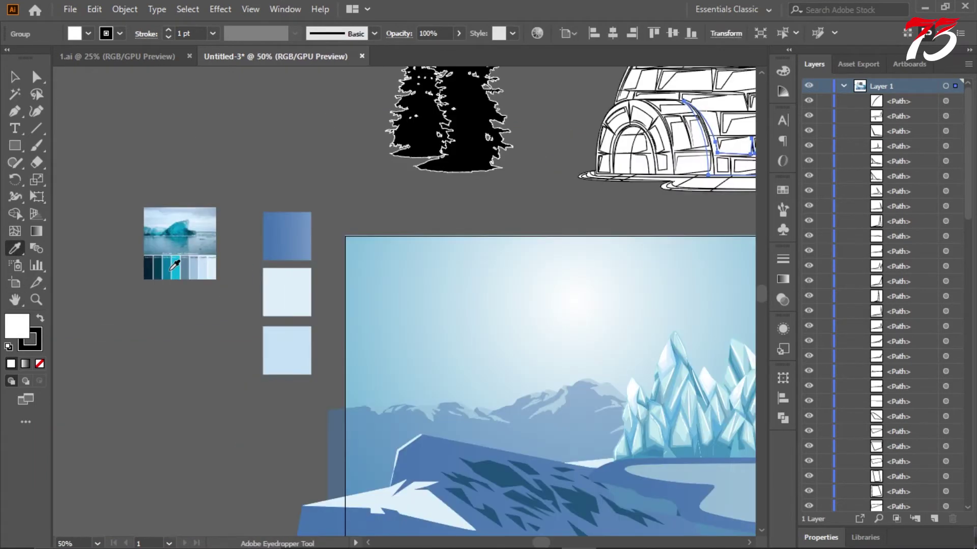
{"action": "left_click", "coordinate": [168, 272]}
{"action": "scroll", "coordinate": [223, 292], "scroll_direction": "down", "scroll_amount": 1}
{"action": "scroll", "coordinate": [381, 217], "scroll_direction": "up", "scroll_amount": 1}
{"action": "left_click", "coordinate": [15, 78]}
{"action": "left_click", "coordinate": [664, 156]}
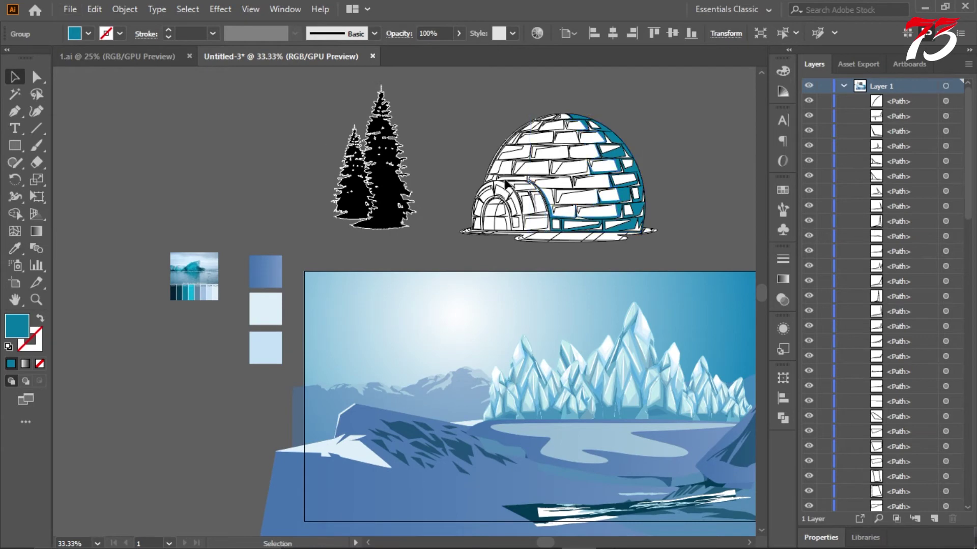
- Give the dome's teal shading the Multiply blend mode and 80% opacity
{"action": "scroll", "coordinate": [665, 155], "scroll_direction": "up", "scroll_amount": 3}
{"action": "scroll", "coordinate": [452, 196], "scroll_direction": "down", "scroll_amount": 3}
{"action": "scroll", "coordinate": [455, 197], "scroll_direction": "up", "scroll_amount": 3}
{"action": "left_click", "coordinate": [519, 173]}
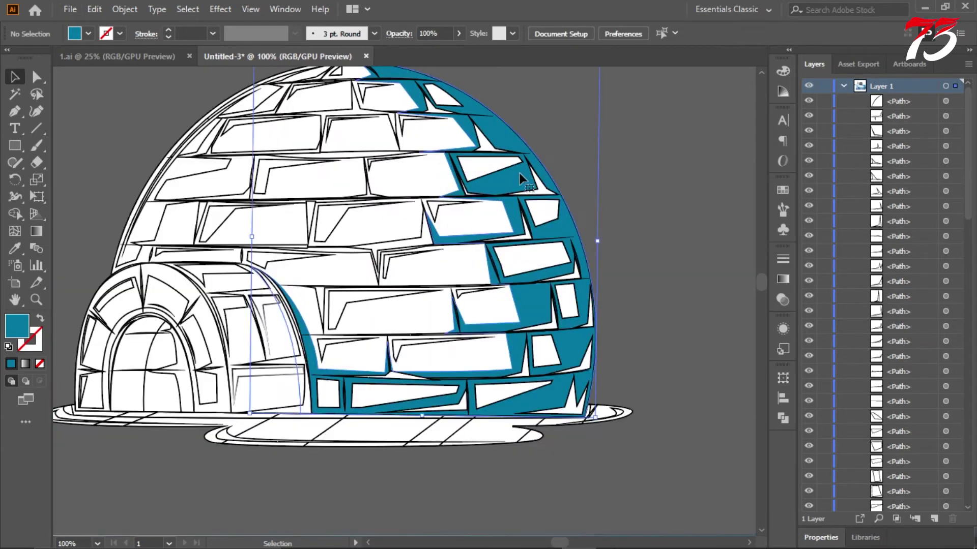
{"action": "left_click", "coordinate": [783, 300]}
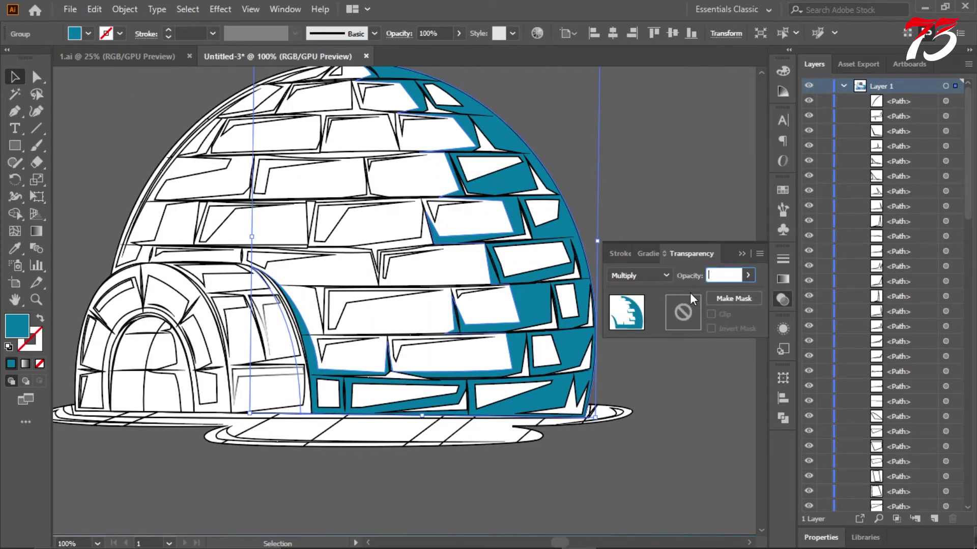
{"action": "type", "text": "80"}
{"action": "key", "text": "Return"}
{"action": "left_click", "coordinate": [657, 196]}
{"action": "left_click", "coordinate": [742, 254]}
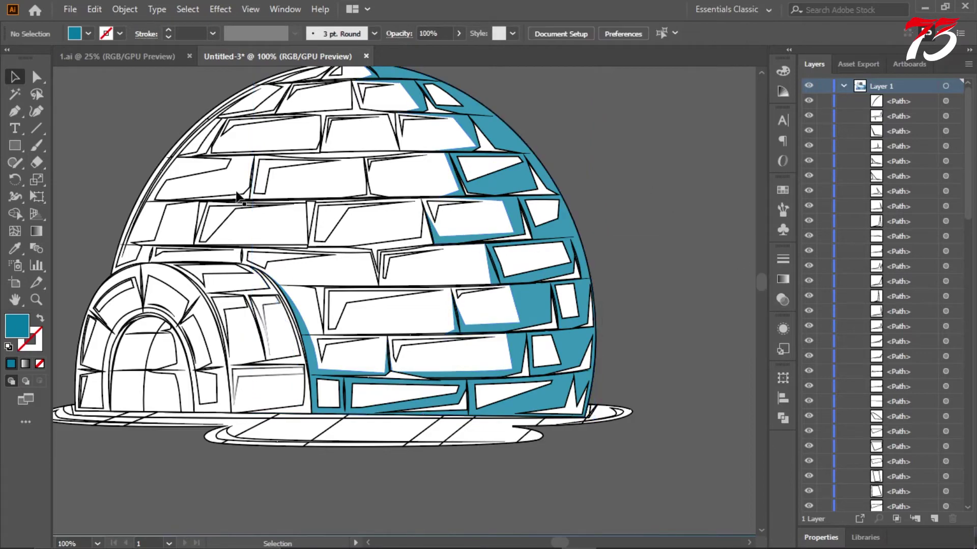
- Recolour the shading shape along the dome's left edge with the pale blue swatch
{"action": "scroll", "coordinate": [391, 214], "scroll_direction": "down", "scroll_amount": 2}
{"action": "scroll", "coordinate": [302, 185], "scroll_direction": "up", "scroll_amount": 1}
{"action": "left_click", "coordinate": [302, 185]}
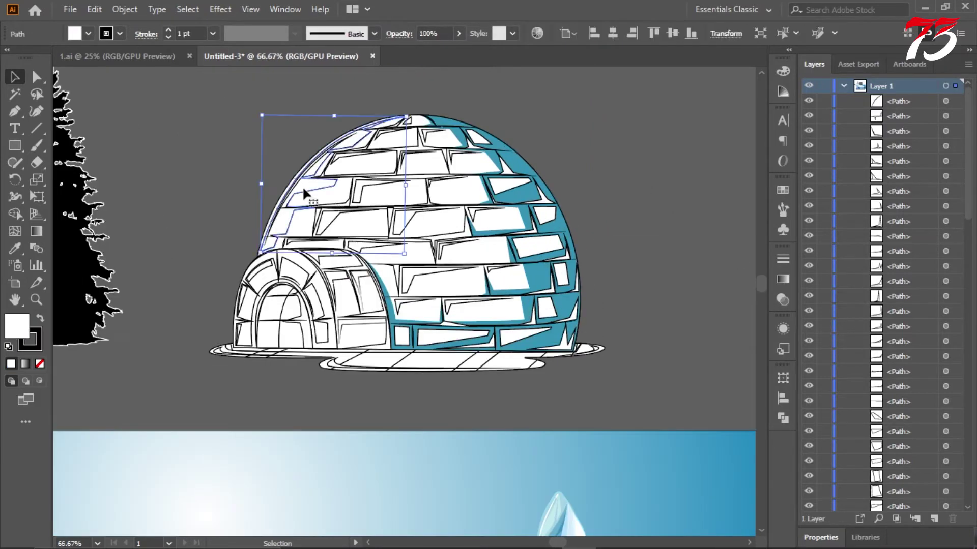
{"action": "left_click", "coordinate": [14, 249]}
{"action": "scroll", "coordinate": [581, 204], "scroll_direction": "down", "scroll_amount": 3}
{"action": "scroll", "coordinate": [273, 309], "scroll_direction": "up", "scroll_amount": 3}
{"action": "left_click", "coordinate": [257, 322]}
{"action": "scroll", "coordinate": [257, 322], "scroll_direction": "down", "scroll_amount": 3}
{"action": "scroll", "coordinate": [511, 173], "scroll_direction": "up", "scroll_amount": 3}
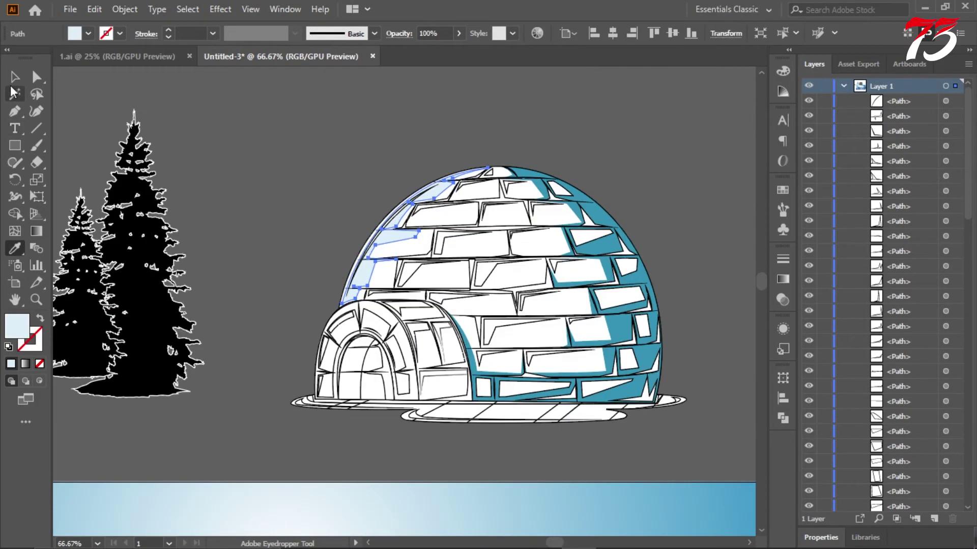
{"action": "left_click", "coordinate": [14, 79]}
{"action": "scroll", "coordinate": [416, 228], "scroll_direction": "up", "scroll_amount": 2}
{"action": "scroll", "coordinate": [346, 270], "scroll_direction": "down", "scroll_amount": 2}
{"action": "left_click", "coordinate": [334, 270]}
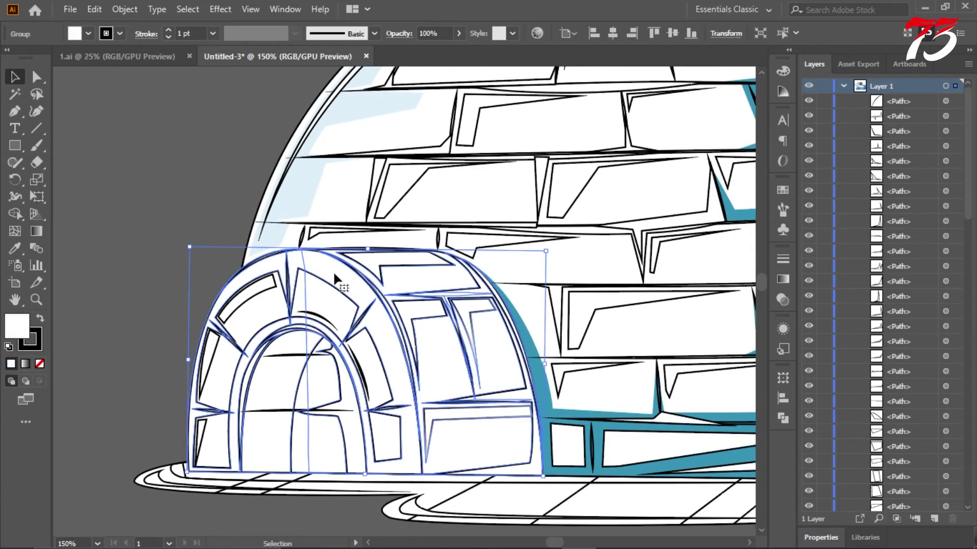
{"action": "right_click", "coordinate": [334, 273]}
{"action": "left_click_drag", "start_coordinate": [328, 275], "coordinate": [217, 263]}
{"action": "key", "text": "ctrl+z"}
{"action": "left_click", "coordinate": [19, 268]}
{"action": "left_click", "coordinate": [302, 198]}
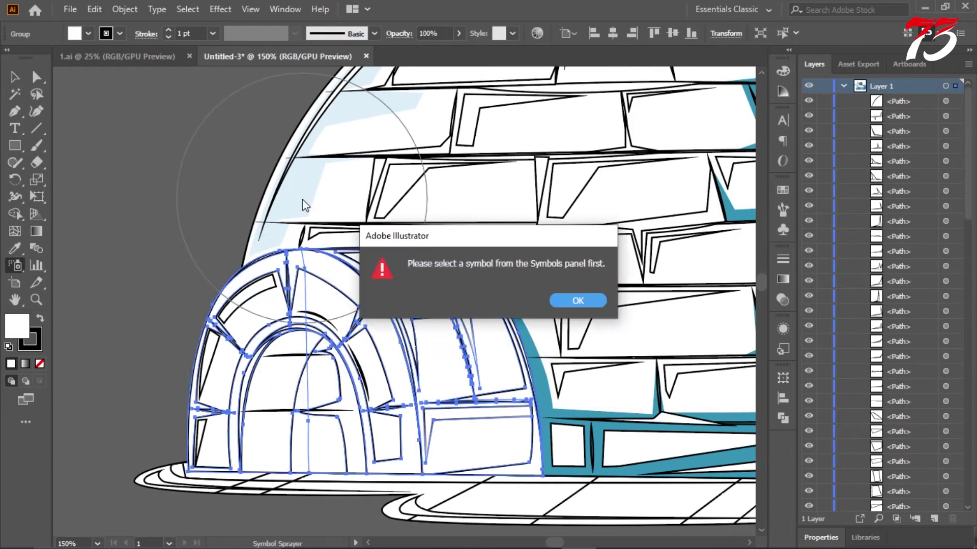
{"action": "key", "text": "Return"}
{"action": "left_click", "coordinate": [286, 188]}
{"action": "key", "text": "ctrl+z"}
{"action": "left_click", "coordinate": [16, 77]}
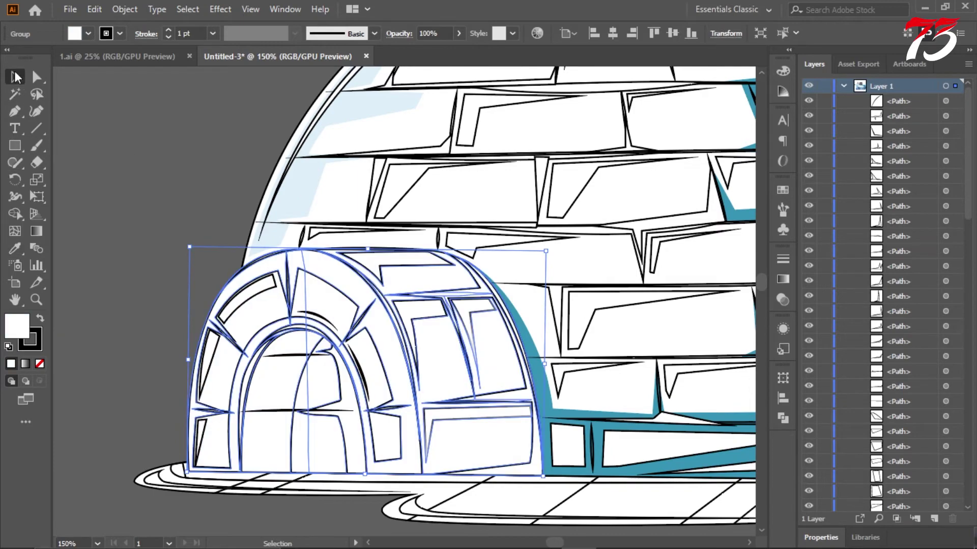
- Ungroup the igloo's entrance tunnel and recolour its front arch with the same pale blue as the dome's left shading
{"action": "right_click", "coordinate": [355, 284]}
{"action": "left_click", "coordinate": [394, 406]}
{"action": "left_click", "coordinate": [206, 236]}
{"action": "left_click", "coordinate": [273, 265]}
{"action": "left_click", "coordinate": [16, 250]}
{"action": "left_click", "coordinate": [291, 190]}
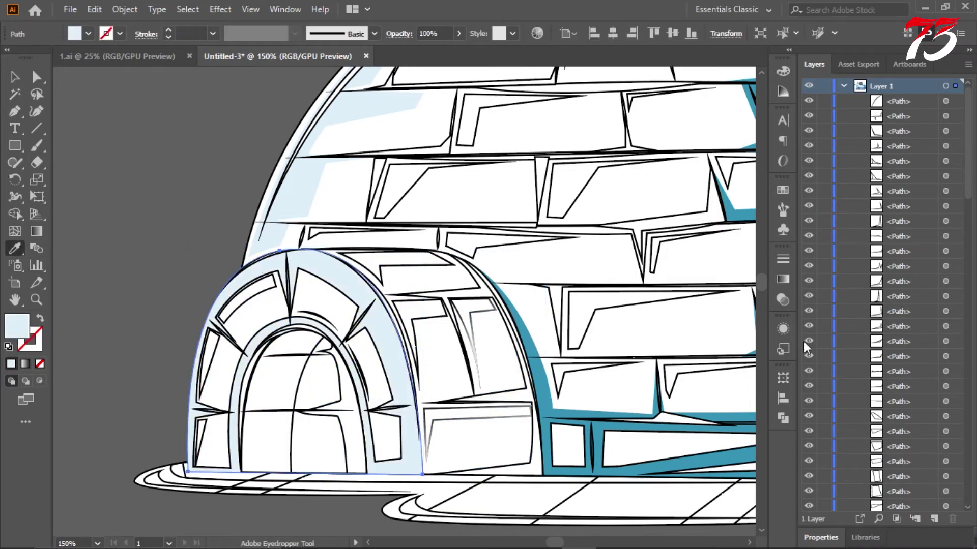
{"action": "left_click", "coordinate": [16, 78]}
{"action": "left_click", "coordinate": [108, 135]}
- Try several palette blues on the dome's main body and settle on the palest blue, without an outline
{"action": "scroll", "coordinate": [321, 273], "scroll_direction": "down", "scroll_amount": 3}
{"action": "scroll", "coordinate": [375, 245], "scroll_direction": "up", "scroll_amount": 2}
{"action": "left_click", "coordinate": [448, 291]}
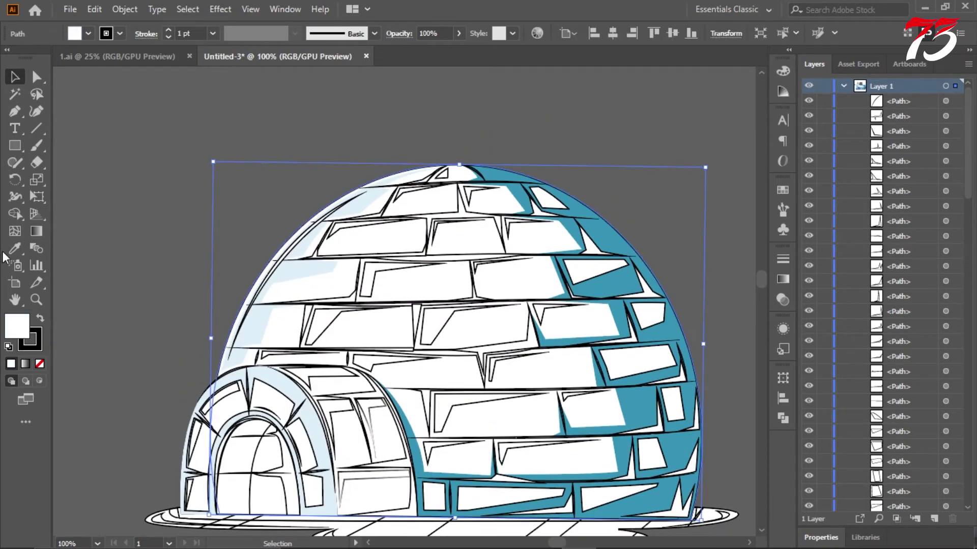
{"action": "left_click", "coordinate": [17, 250]}
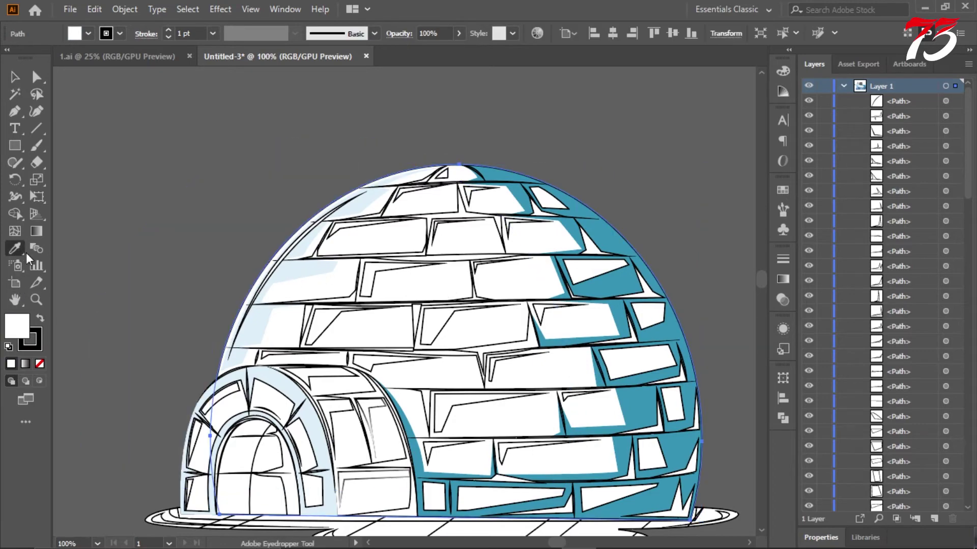
{"action": "scroll", "coordinate": [432, 246], "scroll_direction": "down", "scroll_amount": 4}
{"action": "left_click", "coordinate": [141, 408]}
{"action": "scroll", "coordinate": [73, 367], "scroll_direction": "up", "scroll_amount": 4}
{"action": "left_click", "coordinate": [131, 323]}
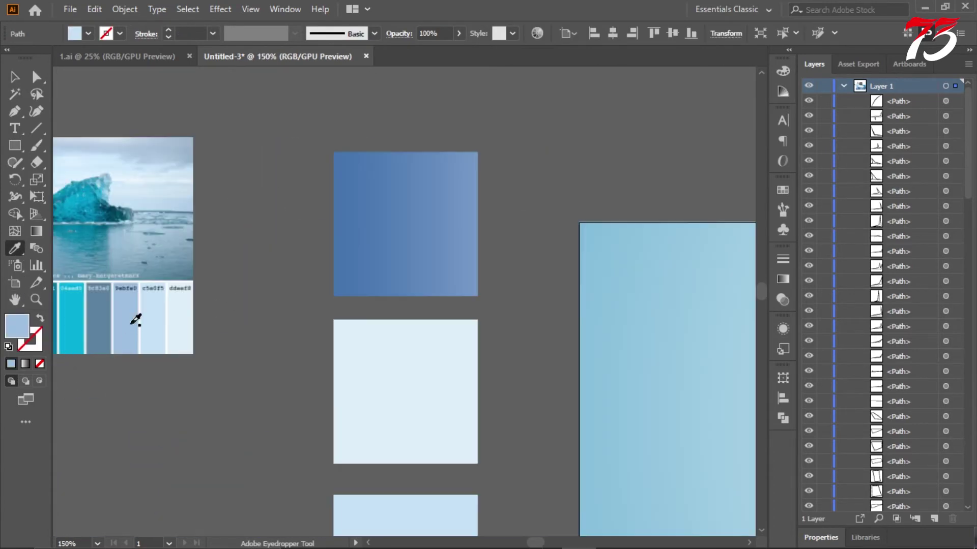
{"action": "left_click", "coordinate": [104, 333]}
{"action": "scroll", "coordinate": [108, 344], "scroll_direction": "down", "scroll_amount": 3}
{"action": "scroll", "coordinate": [429, 279], "scroll_direction": "down", "scroll_amount": 2}
{"action": "scroll", "coordinate": [284, 303], "scroll_direction": "up", "scroll_amount": 5}
{"action": "left_click", "coordinate": [280, 305]}
{"action": "scroll", "coordinate": [280, 306], "scroll_direction": "down", "scroll_amount": 5}
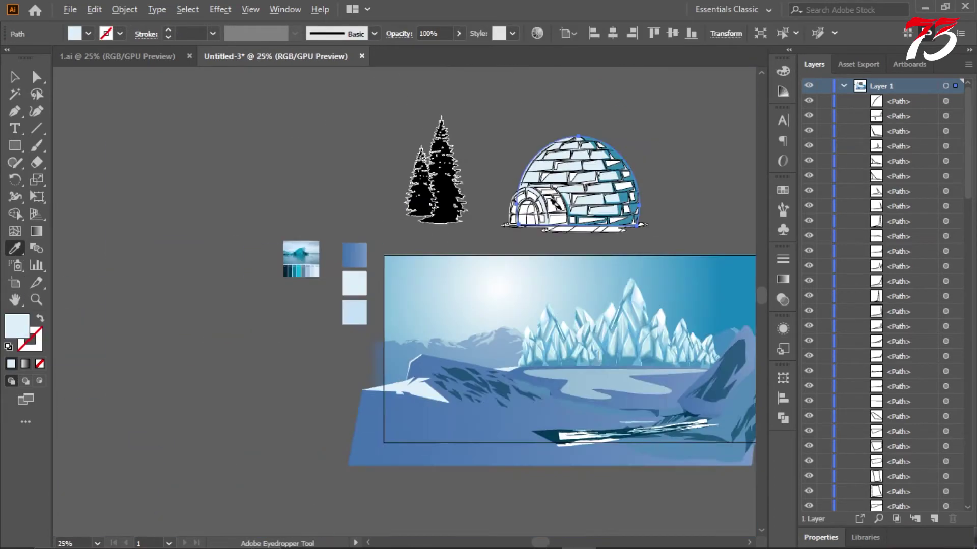
{"action": "scroll", "coordinate": [585, 204], "scroll_direction": "up", "scroll_amount": 3}
{"action": "left_click", "coordinate": [14, 77]}
{"action": "left_click", "coordinate": [350, 152]}
- Recolour the shading shape along the dome's left edge with the medium blue from the reference photo's palette
{"action": "scroll", "coordinate": [350, 151], "scroll_direction": "up", "scroll_amount": 2}
{"action": "left_click", "coordinate": [371, 189]}
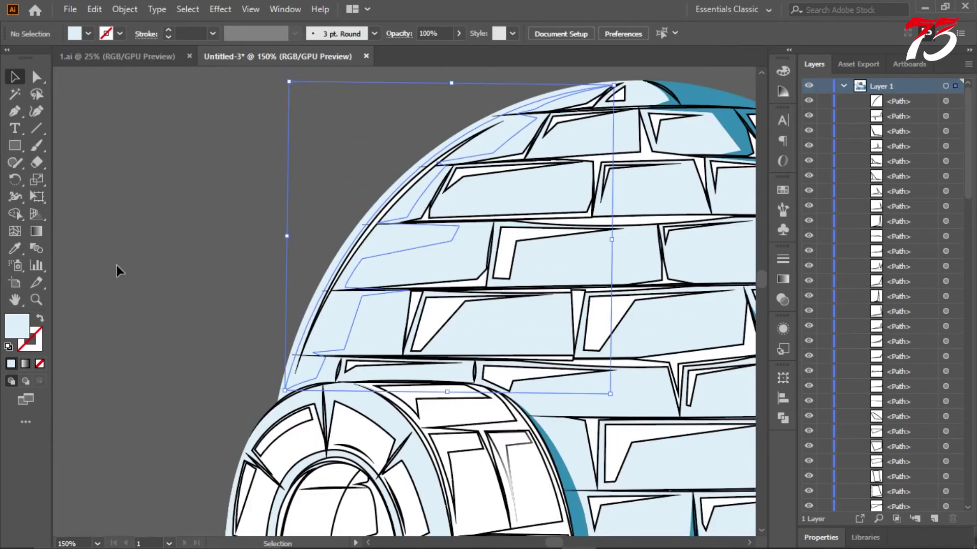
{"action": "left_click", "coordinate": [15, 249]}
{"action": "scroll", "coordinate": [378, 197], "scroll_direction": "down", "scroll_amount": 5}
{"action": "scroll", "coordinate": [170, 351], "scroll_direction": "up", "scroll_amount": 4}
{"action": "left_click", "coordinate": [105, 240]}
{"action": "scroll", "coordinate": [105, 241], "scroll_direction": "down", "scroll_amount": 4}
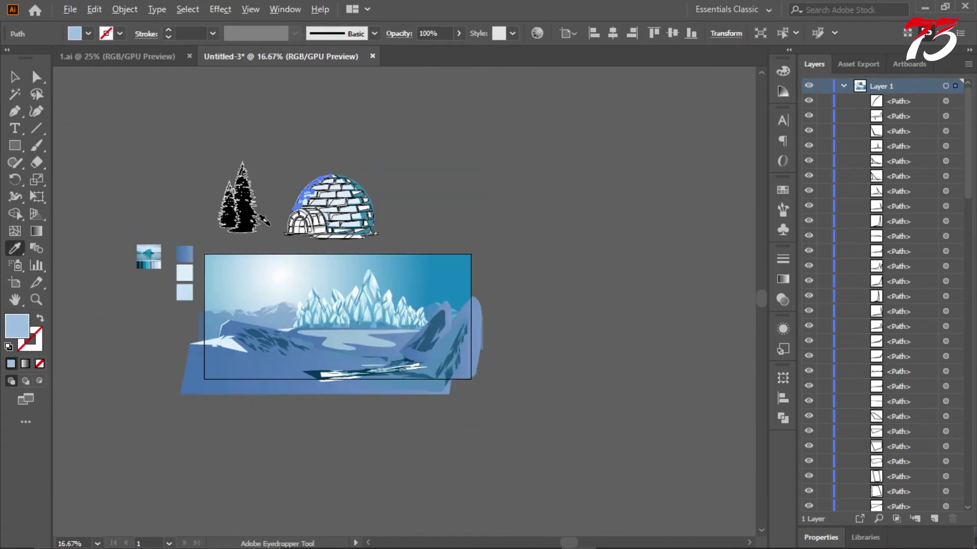
{"action": "scroll", "coordinate": [359, 207], "scroll_direction": "up", "scroll_amount": 5}
{"action": "left_click", "coordinate": [15, 77]}
{"action": "scroll", "coordinate": [326, 188], "scroll_direction": "down", "scroll_amount": 3}
{"action": "scroll", "coordinate": [325, 188], "scroll_direction": "up", "scroll_amount": 2}
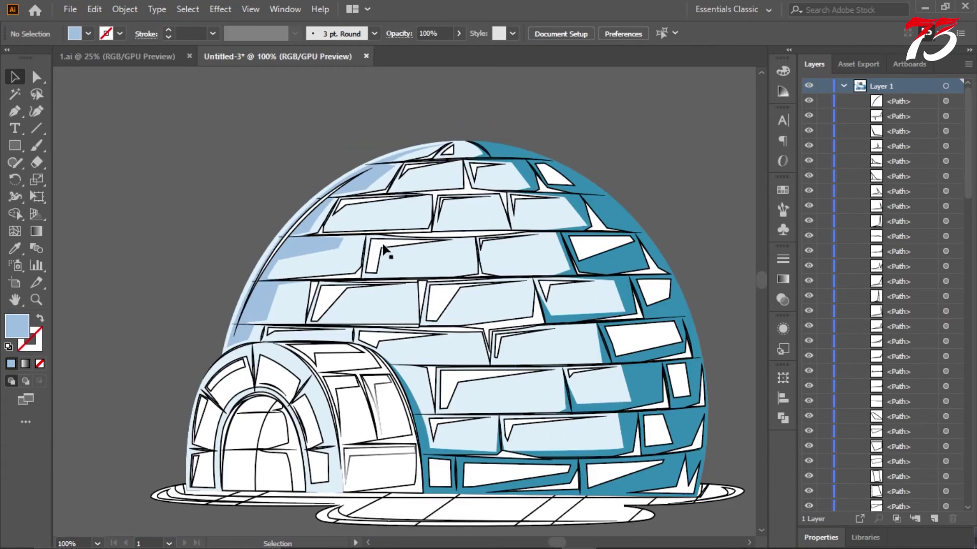
{"action": "left_click", "coordinate": [385, 252]}
{"action": "scroll", "coordinate": [351, 227], "scroll_direction": "up", "scroll_amount": 3}
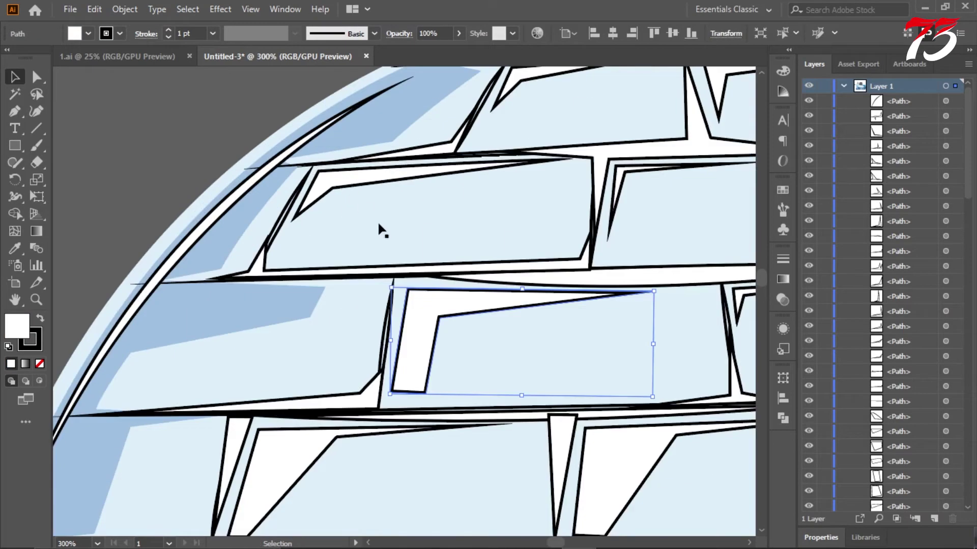
{"action": "left_click", "coordinate": [15, 95]}
{"action": "left_click", "coordinate": [428, 314]}
{"action": "scroll", "coordinate": [379, 285], "scroll_direction": "down", "scroll_amount": 2}
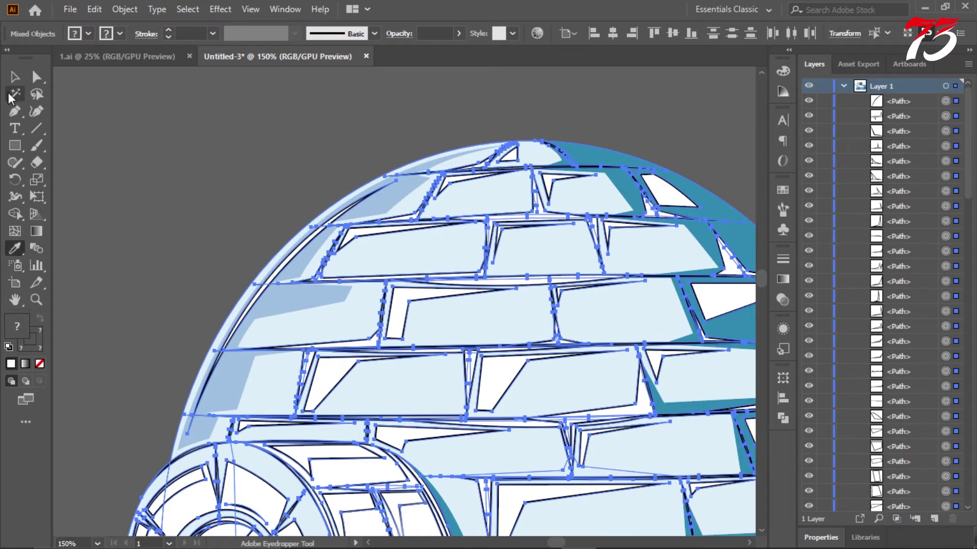
{"action": "left_click", "coordinate": [14, 77]}
- Select the angular white accents inside the dome's bricks and the white slivers along its right side, and group them
{"action": "left_click", "coordinate": [403, 311]}
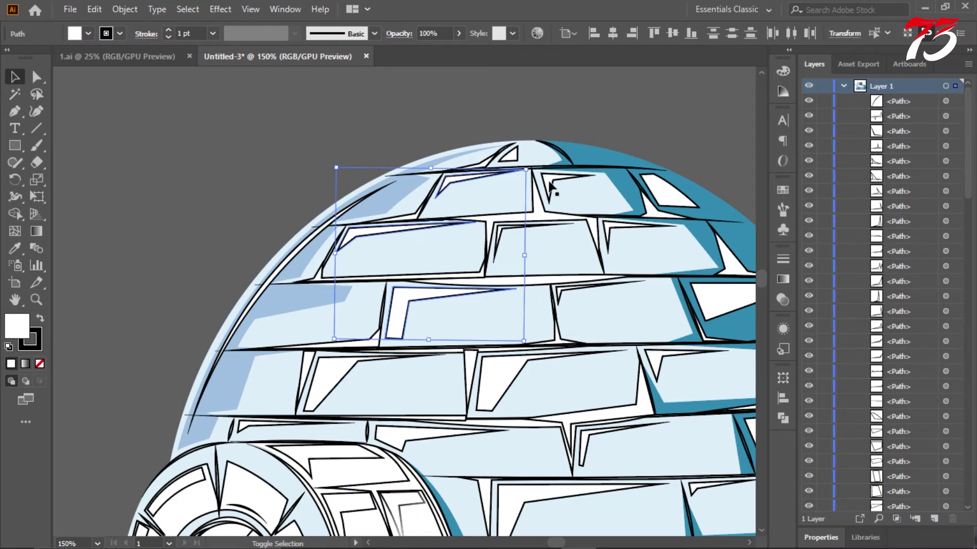
{"action": "left_click", "coordinate": [326, 384], "text": "shift"}
{"action": "left_click", "coordinate": [577, 447], "text": "shift"}
{"action": "left_click", "coordinate": [244, 427], "text": "shift"}
{"action": "scroll", "coordinate": [458, 404], "scroll_direction": "down", "scroll_amount": 4}
{"action": "left_click", "coordinate": [514, 430], "text": "shift"}
{"action": "scroll", "coordinate": [554, 433], "scroll_direction": "down", "scroll_amount": 5}
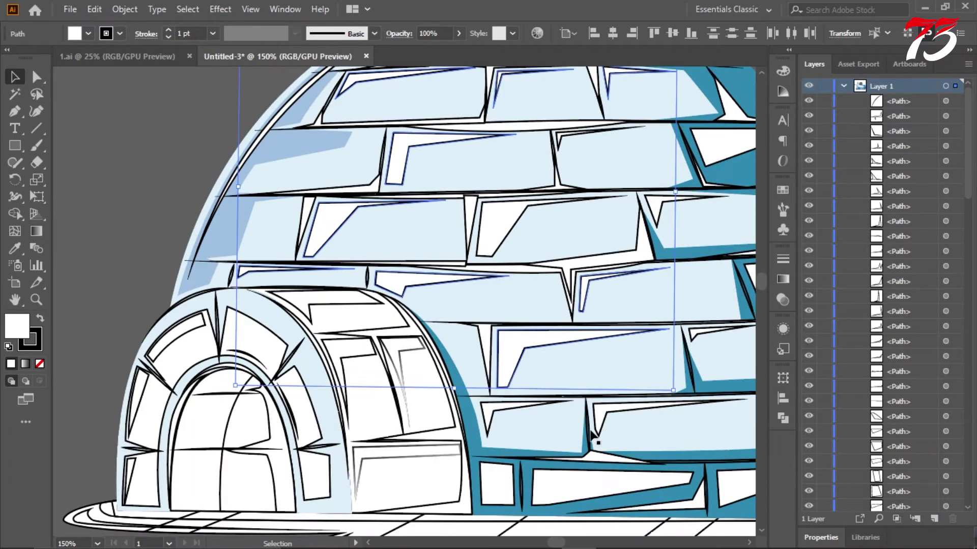
{"action": "left_click", "coordinate": [602, 411], "text": "shift"}
{"action": "left_click", "coordinate": [488, 410], "text": "shift"}
{"action": "scroll", "coordinate": [479, 323], "scroll_direction": "down", "scroll_amount": 5}
{"action": "scroll", "coordinate": [484, 299], "scroll_direction": "right", "scroll_amount": 4}
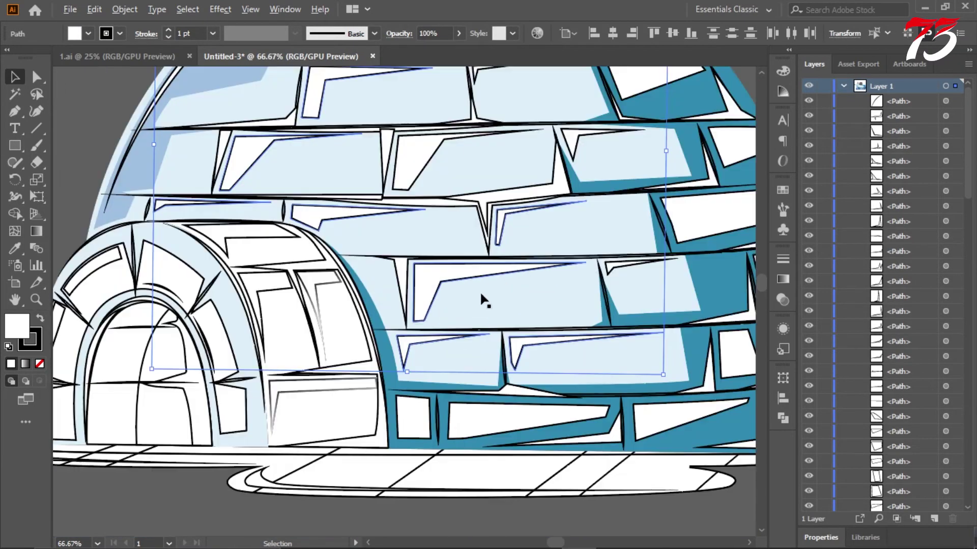
{"action": "scroll", "coordinate": [457, 393], "scroll_direction": "down", "scroll_amount": 3}
{"action": "scroll", "coordinate": [560, 356], "scroll_direction": "up", "scroll_amount": 2}
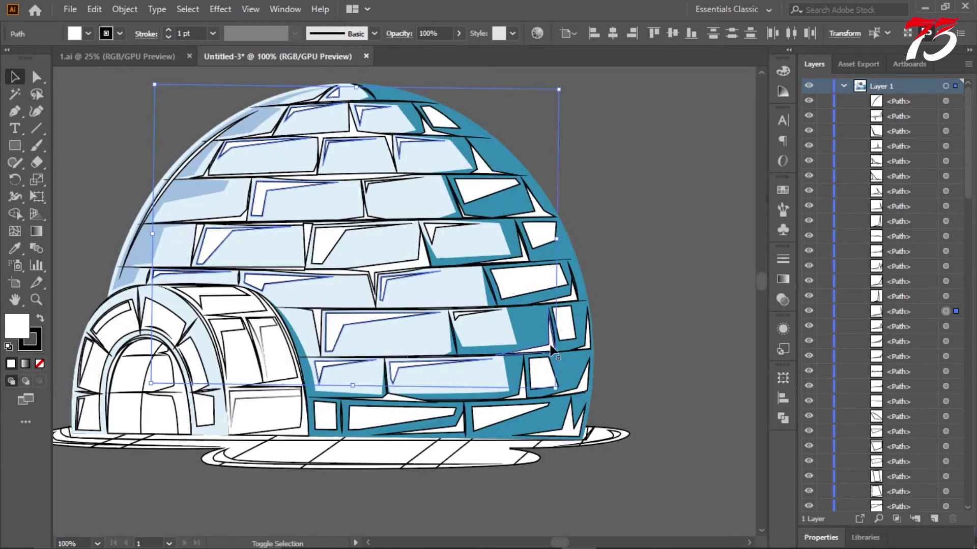
{"action": "left_click", "coordinate": [587, 377], "text": "shift"}
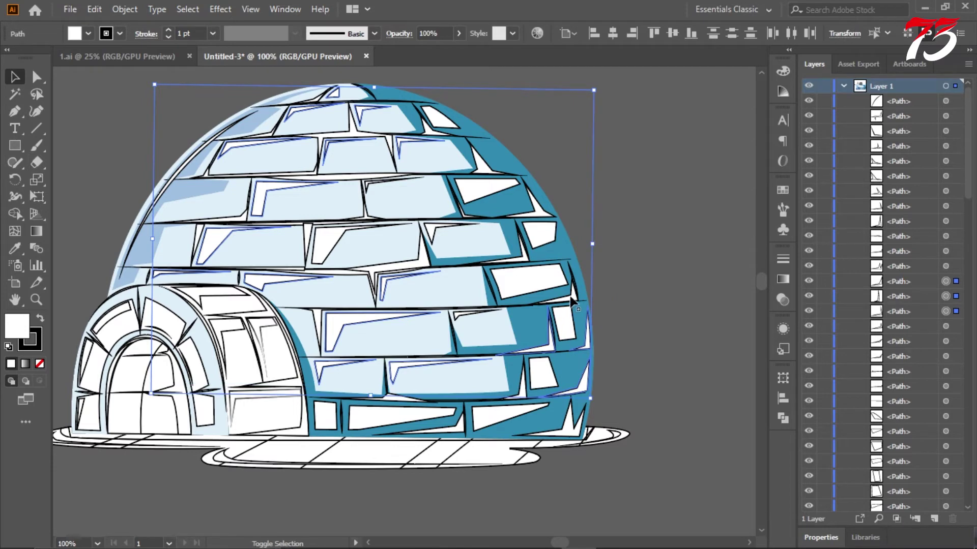
{"action": "left_click", "coordinate": [469, 433], "text": "shift"}
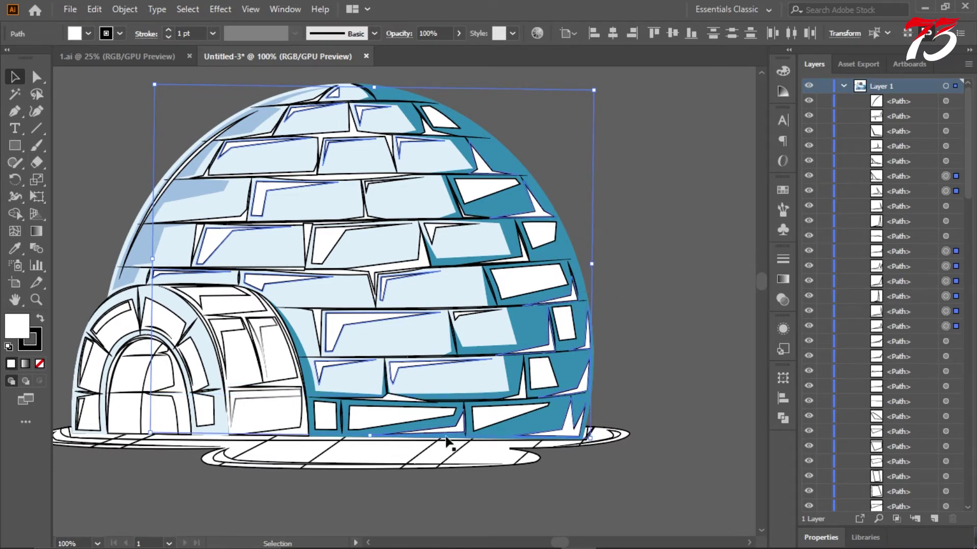
{"action": "scroll", "coordinate": [453, 366], "scroll_direction": "down", "scroll_amount": 1}
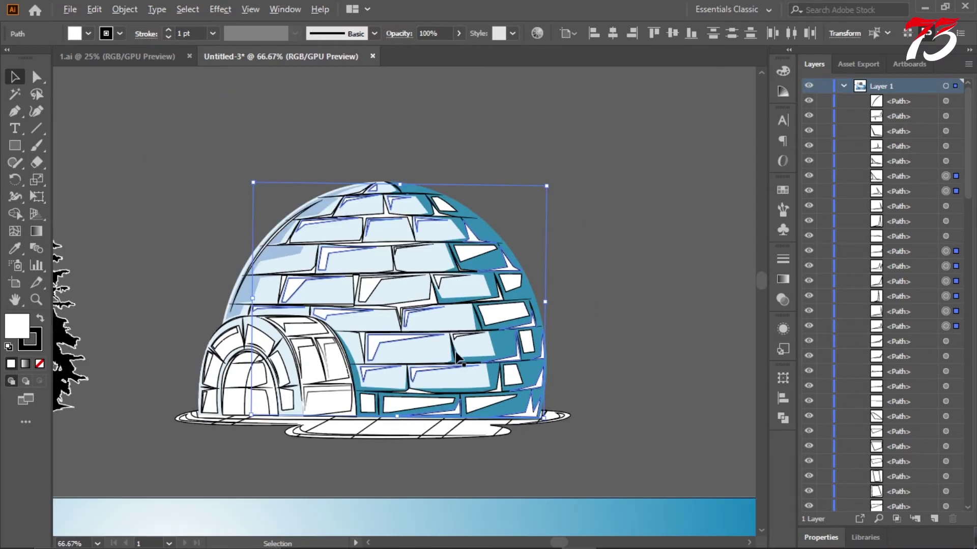
{"action": "key", "text": "ctrl+g"}
- Recolour the grouped brick accents with the teal of the dome's shaded side, without an outline
{"action": "left_click", "coordinate": [15, 249]}
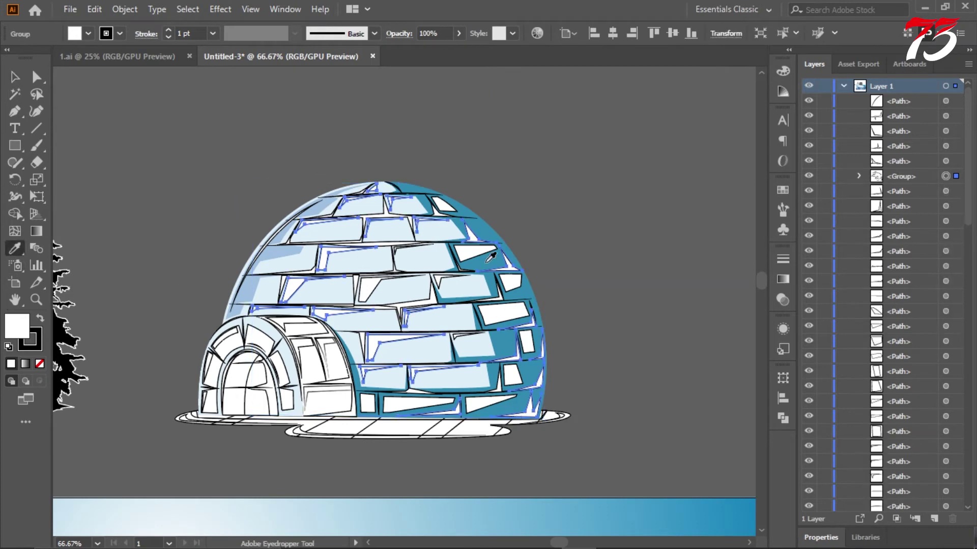
{"action": "left_click", "coordinate": [487, 263]}
{"action": "left_click", "coordinate": [16, 78]}
{"action": "left_click", "coordinate": [279, 170]}
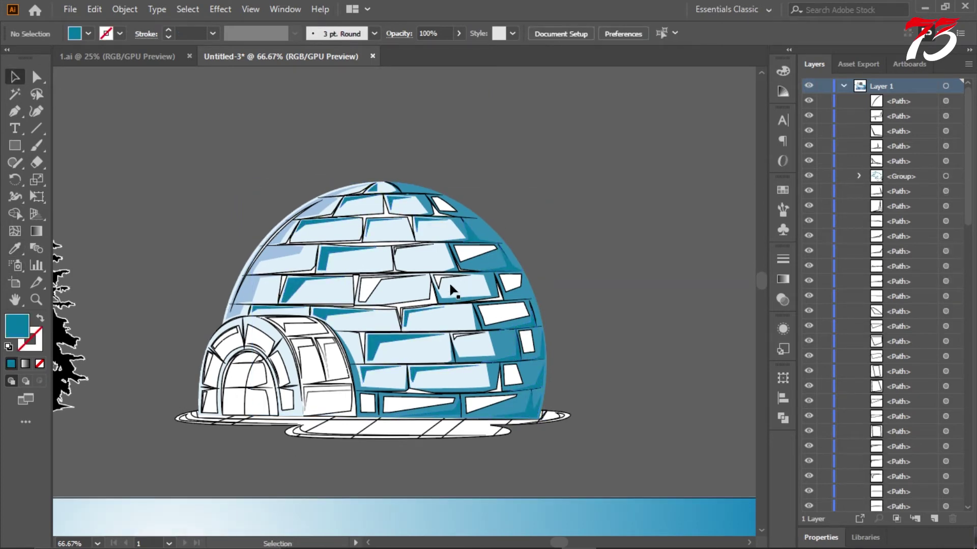
{"action": "left_click", "coordinate": [388, 286], "text": "shift"}
{"action": "scroll", "coordinate": [413, 219], "scroll_direction": "up", "scroll_amount": 2}
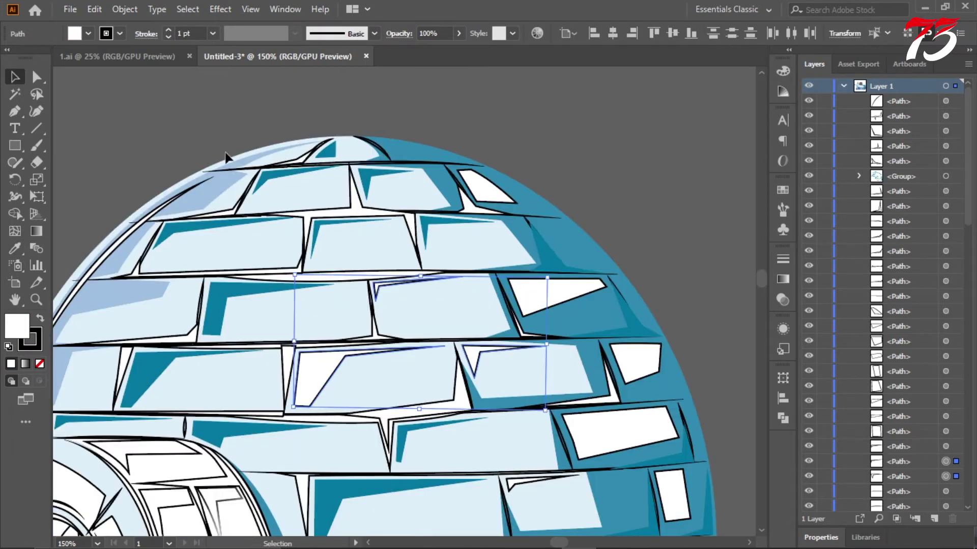
{"action": "left_click", "coordinate": [225, 153]}
{"action": "scroll", "coordinate": [369, 205], "scroll_direction": "down", "scroll_amount": 2}
- Try recolouring all matching white, black-outlined shapes at once with sampled colours, and undo each attempt
{"action": "left_click", "coordinate": [383, 206]}
{"action": "scroll", "coordinate": [391, 207], "scroll_direction": "up", "scroll_amount": 3}
{"action": "left_click", "coordinate": [336, 214]}
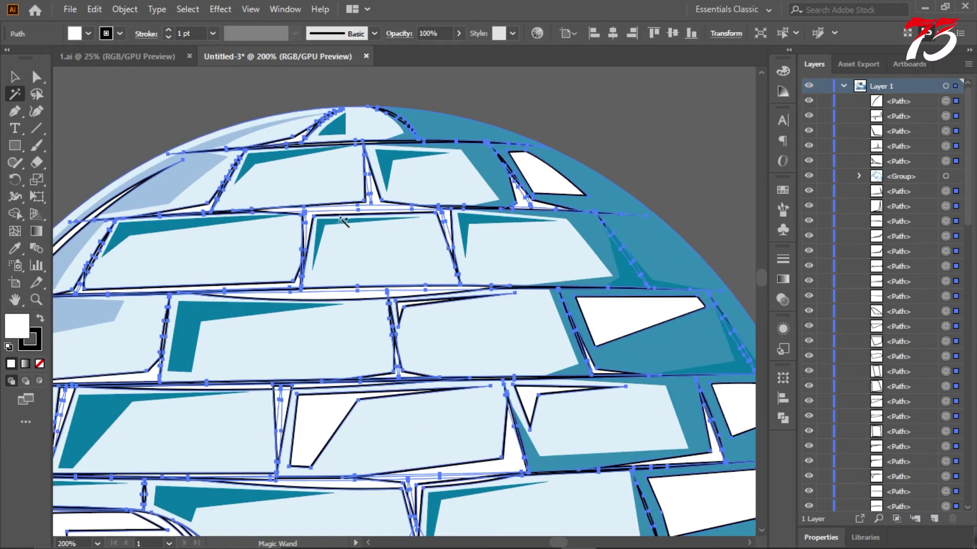
{"action": "key", "text": "i"}
{"action": "scroll", "coordinate": [446, 290], "scroll_direction": "down", "scroll_amount": 4}
{"action": "scroll", "coordinate": [433, 310], "scroll_direction": "down", "scroll_amount": 10}
{"action": "scroll", "coordinate": [381, 306], "scroll_direction": "down", "scroll_amount": 2}
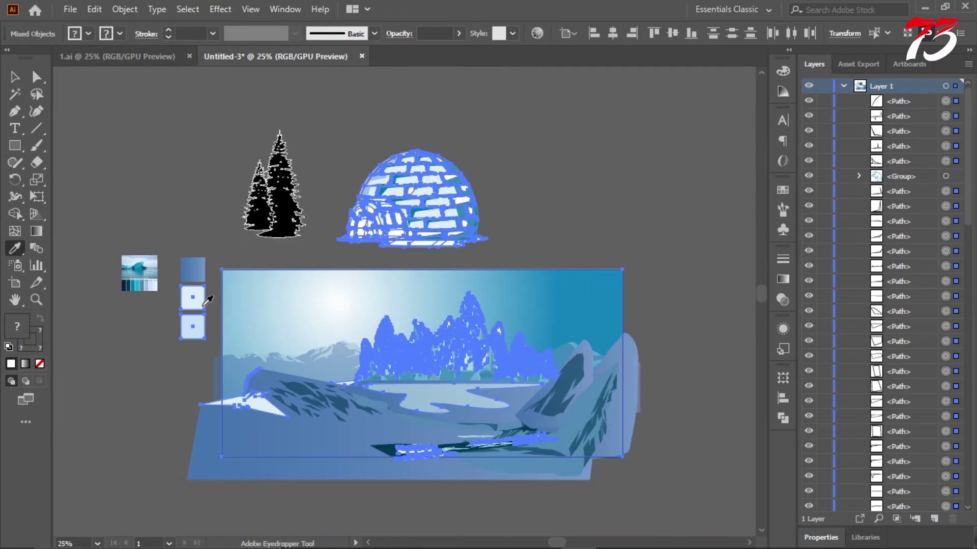
{"action": "scroll", "coordinate": [138, 289], "scroll_direction": "up", "scroll_amount": 2}
{"action": "left_click", "coordinate": [149, 283]}
{"action": "key", "text": "ctrl+z"}
{"action": "left_click", "coordinate": [286, 181]}
{"action": "scroll", "coordinate": [290, 182], "scroll_direction": "down", "scroll_amount": 3}
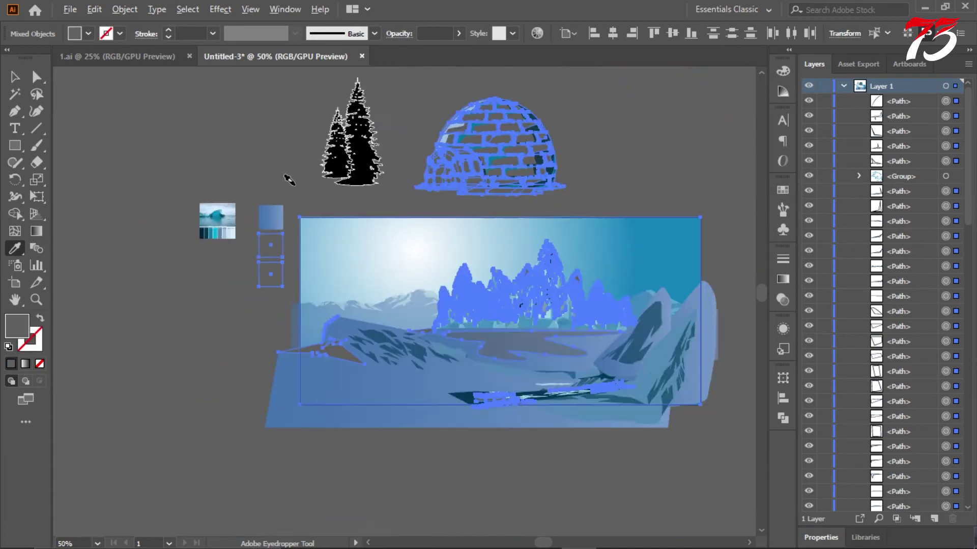
{"action": "key", "text": "ctrl+z"}
{"action": "scroll", "coordinate": [400, 145], "scroll_direction": "up", "scroll_amount": 2}
{"action": "left_click", "coordinate": [12, 78]}
{"action": "left_click", "coordinate": [163, 132]}
{"action": "scroll", "coordinate": [436, 212], "scroll_direction": "up", "scroll_amount": 3}
{"action": "scroll", "coordinate": [438, 213], "scroll_direction": "up", "scroll_amount": 6}
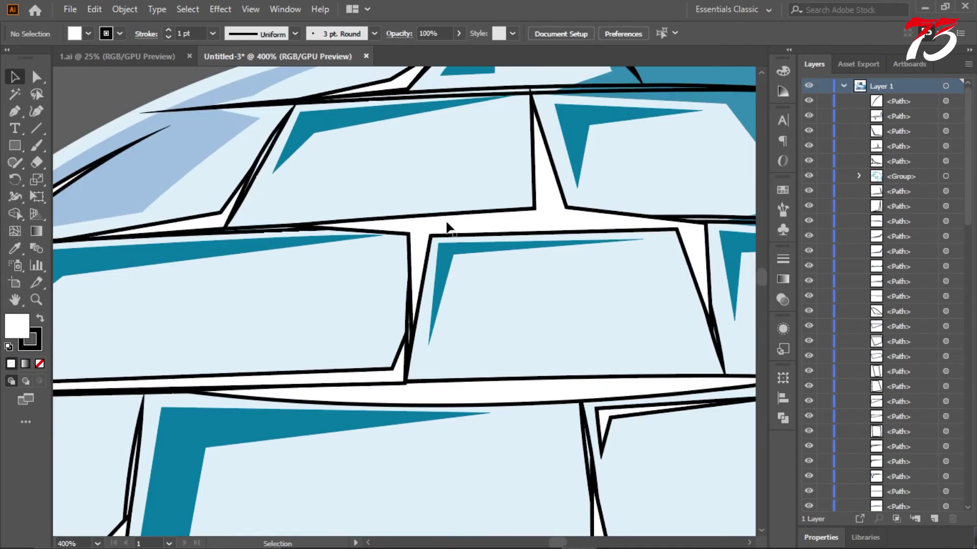
{"action": "key", "text": "y"}
{"action": "left_click", "coordinate": [456, 232]}
{"action": "scroll", "coordinate": [311, 179], "scroll_direction": "down", "scroll_amount": 6}
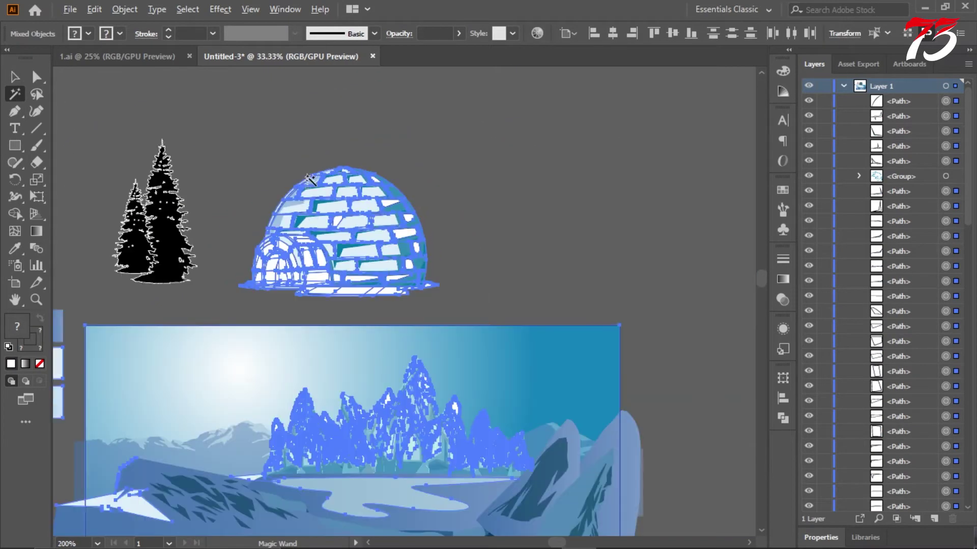
{"action": "left_click", "coordinate": [14, 76]}
{"action": "left_click", "coordinate": [224, 145]}
- Recolour the white panels along the side of the entrance tunnel with the dome's dark teal, without an outline
{"action": "scroll", "coordinate": [300, 213], "scroll_direction": "up", "scroll_amount": 3}
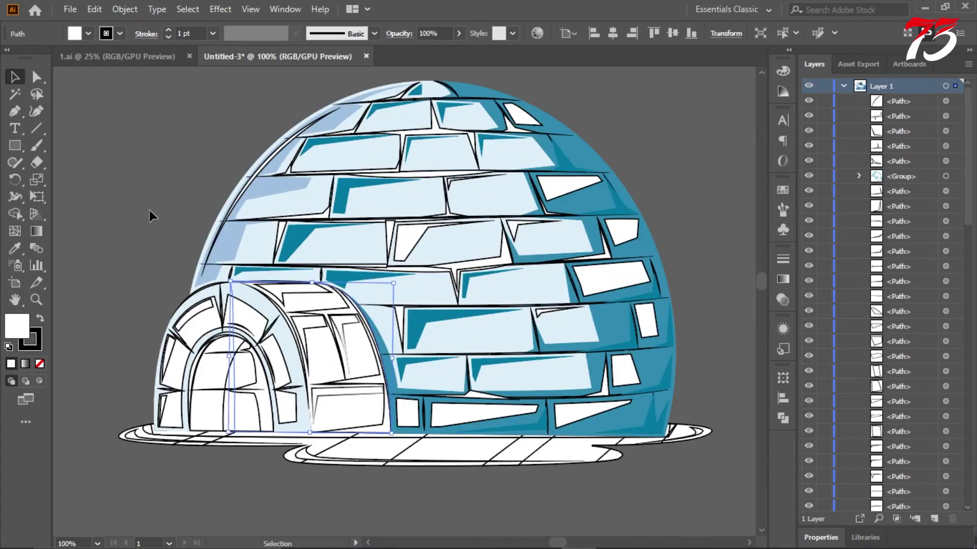
{"action": "scroll", "coordinate": [322, 325], "scroll_direction": "up", "scroll_amount": 1}
{"action": "left_click", "coordinate": [318, 300], "text": "shift"}
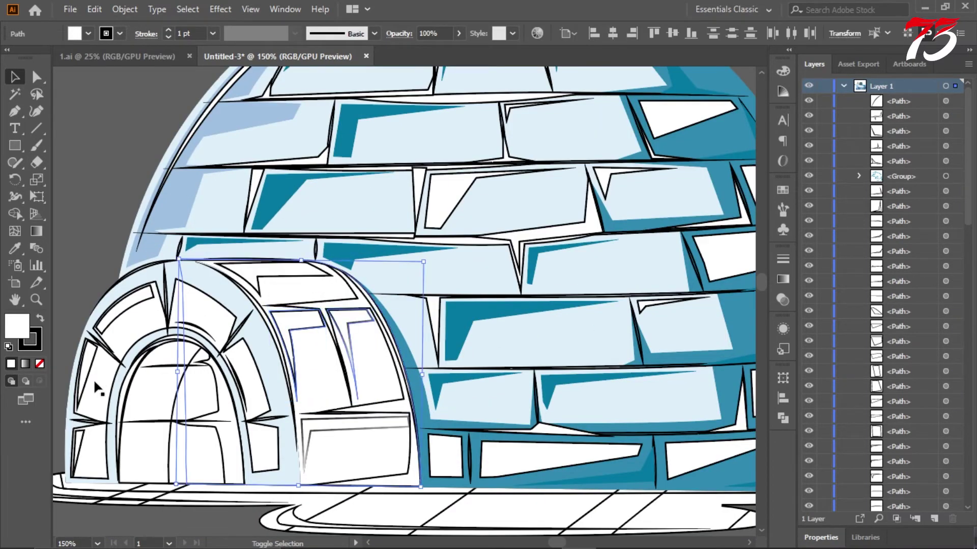
{"action": "left_click", "coordinate": [17, 244]}
{"action": "left_click", "coordinate": [480, 219]}
{"action": "left_click", "coordinate": [483, 316]}
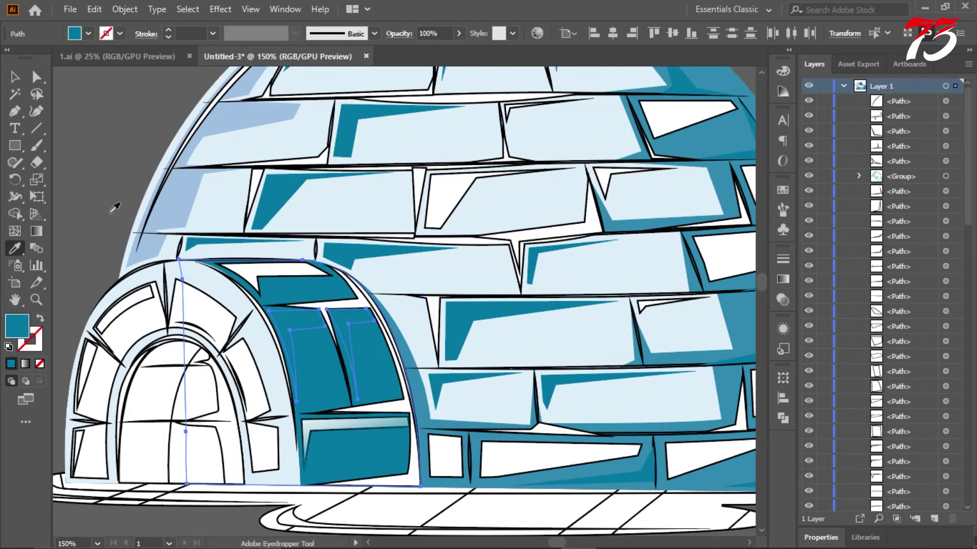
- Recolour the white gaps between the tunnel's teal panels and the entrance arch's front bricks with the palest blue, without an outline
{"action": "left_click", "coordinate": [15, 78]}
{"action": "left_click", "coordinate": [117, 134]}
{"action": "scroll", "coordinate": [327, 228], "scroll_direction": "down", "scroll_amount": 3}
{"action": "left_click", "coordinate": [317, 236], "text": "shift"}
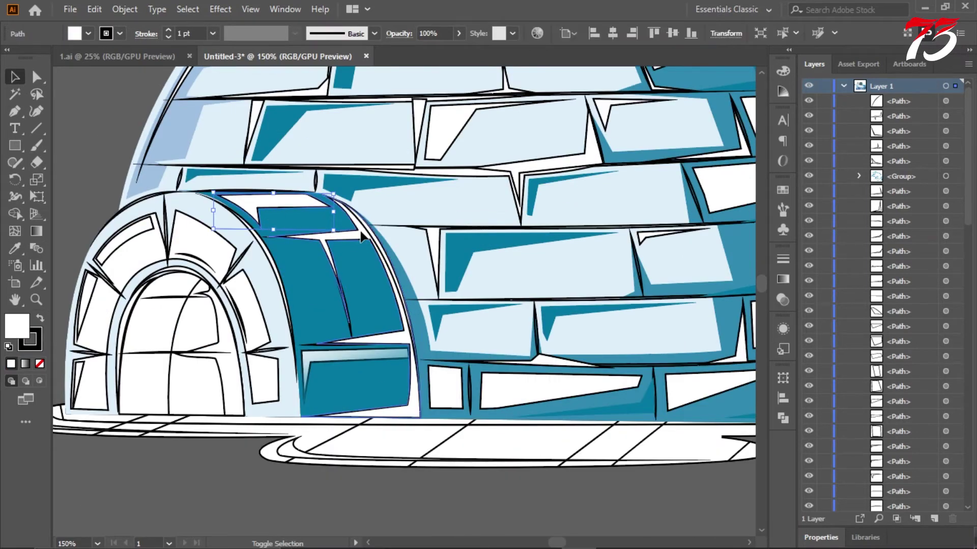
{"action": "left_click", "coordinate": [239, 288], "text": "shift"}
{"action": "left_click", "coordinate": [15, 248]}
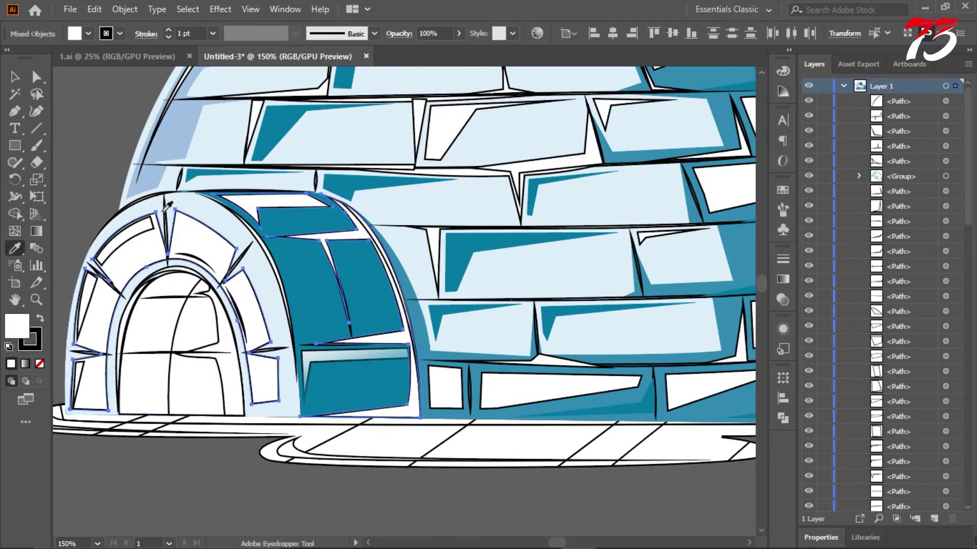
{"action": "left_click", "coordinate": [273, 231]}
{"action": "key", "text": "ctrl+minus"}
{"action": "key", "text": "ctrl+minus"}
{"action": "left_click", "coordinate": [406, 187]}
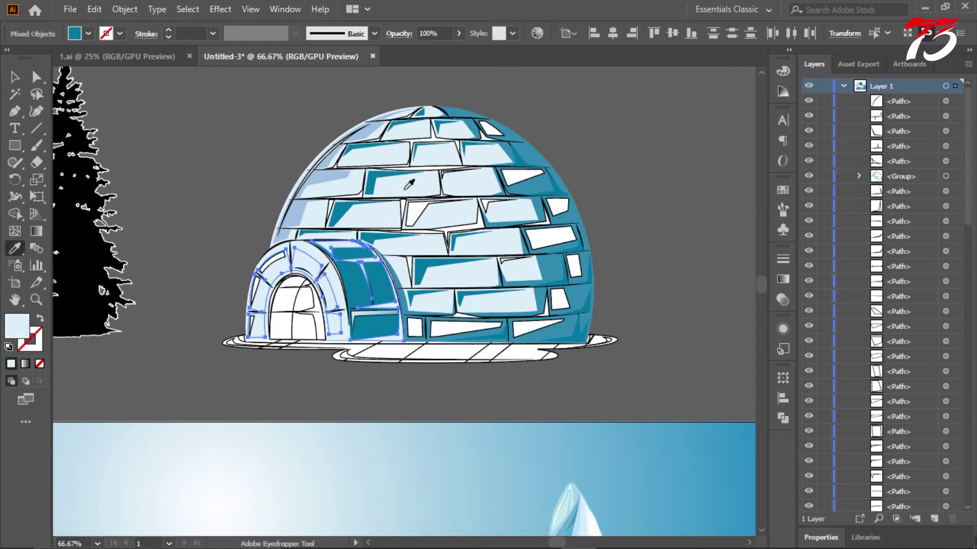
{"action": "key", "text": "v"}
{"action": "key", "text": "ctrl+shift+a"}
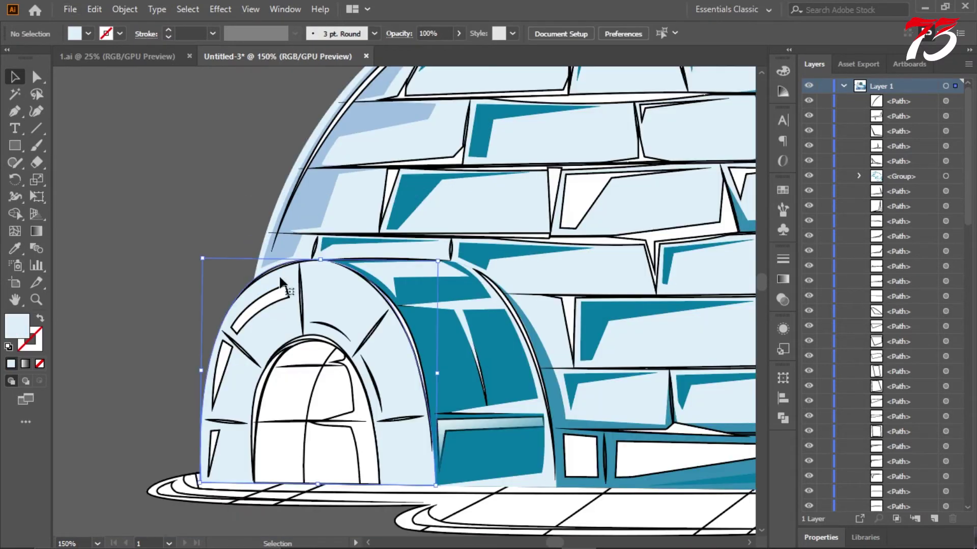
- Recolour the front shape of the entrance arch with the medium blue of the dome's left-edge shading
{"action": "key", "text": "i"}
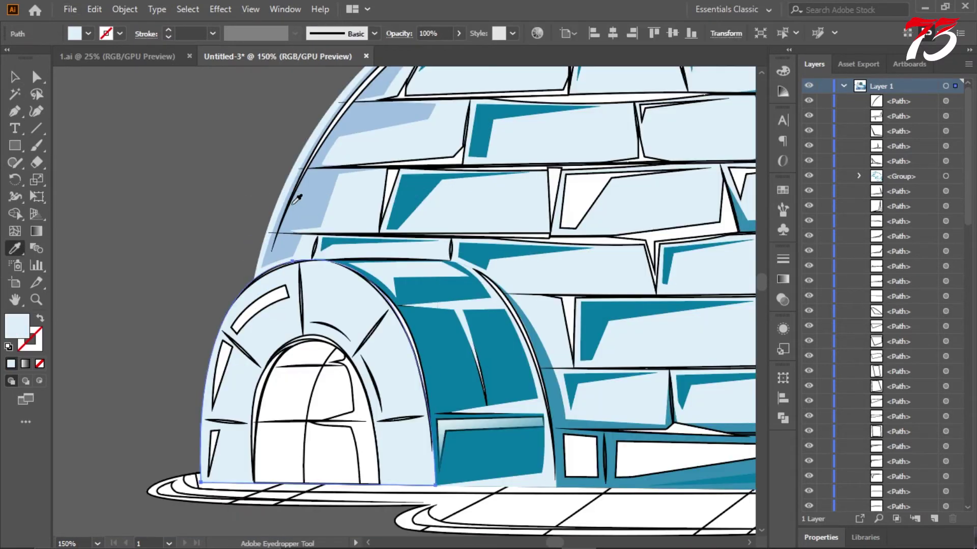
{"action": "left_click", "coordinate": [15, 77]}
{"action": "scroll", "coordinate": [290, 190], "scroll_direction": "down", "scroll_amount": 4}
{"action": "left_click", "coordinate": [277, 190]}
- Select the white brick shapes and the white joints across the middle and right side of the dome
{"action": "scroll", "coordinate": [300, 170], "scroll_direction": "up", "scroll_amount": 3}
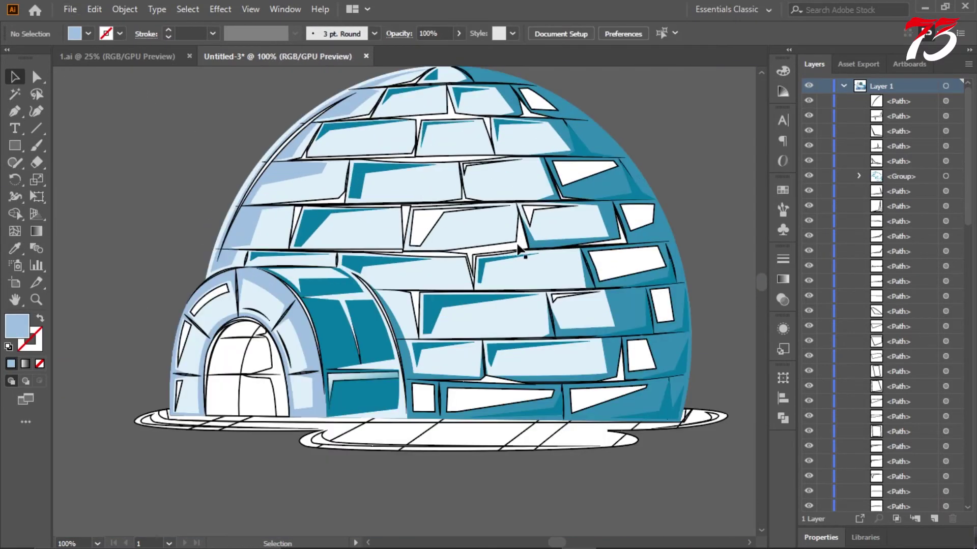
{"action": "left_click", "coordinate": [519, 247]}
{"action": "left_click", "coordinate": [564, 196], "text": "shift"}
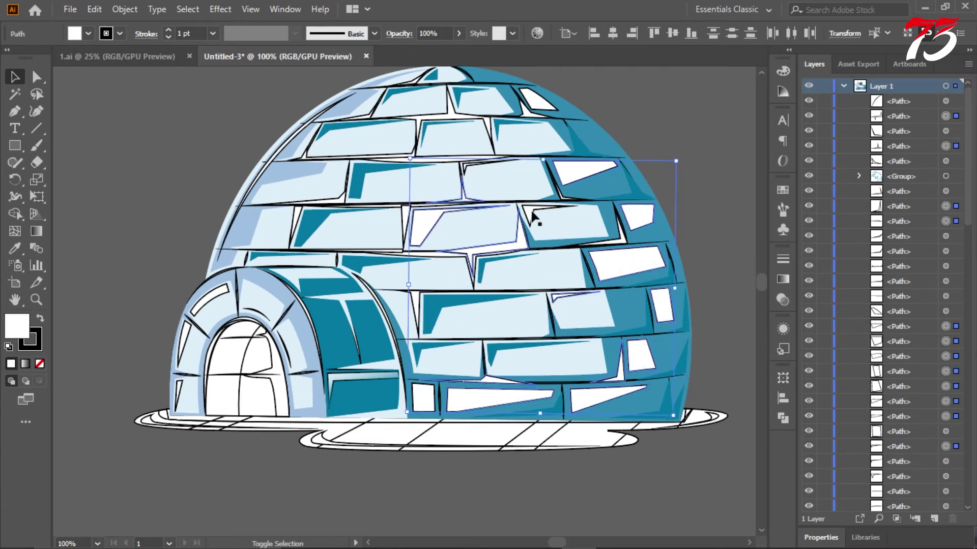
{"action": "scroll", "coordinate": [564, 189], "scroll_direction": "up", "scroll_amount": 4}
{"action": "left_click", "coordinate": [553, 238], "text": "shift"}
{"action": "scroll", "coordinate": [555, 246], "scroll_direction": "down", "scroll_amount": 4}
{"action": "scroll", "coordinate": [482, 224], "scroll_direction": "up", "scroll_amount": 3}
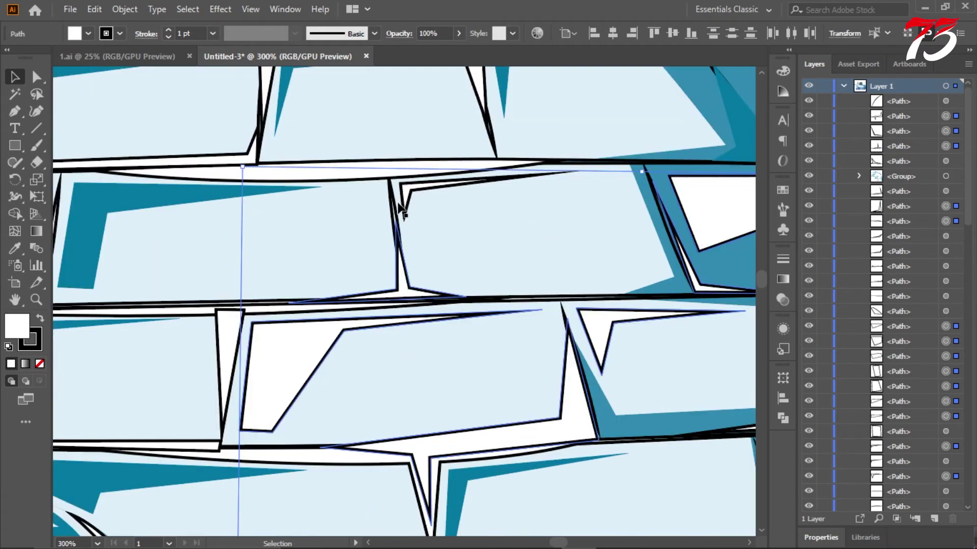
{"action": "left_click", "coordinate": [333, 179], "text": "shift"}
{"action": "scroll", "coordinate": [403, 287], "scroll_direction": "down", "scroll_amount": 4}
- Try the dark blue-green from the reference photo's palette on the selected brick shapes and joints, and undo it
{"action": "key", "text": "i"}
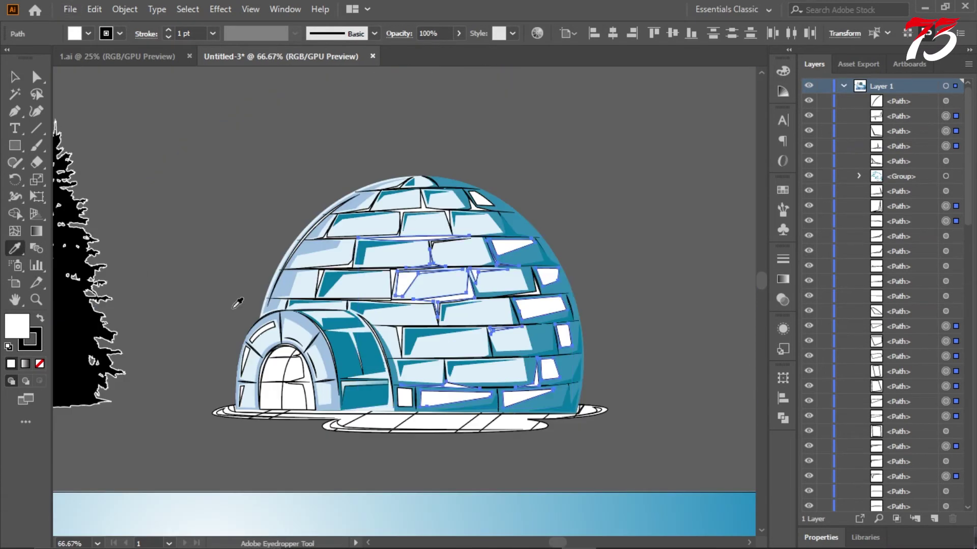
{"action": "scroll", "coordinate": [356, 305], "scroll_direction": "down", "scroll_amount": 1}
{"action": "scroll", "coordinate": [501, 250], "scroll_direction": "down", "scroll_amount": 3}
{"action": "scroll", "coordinate": [173, 326], "scroll_direction": "up", "scroll_amount": 3}
{"action": "left_click", "coordinate": [165, 331]}
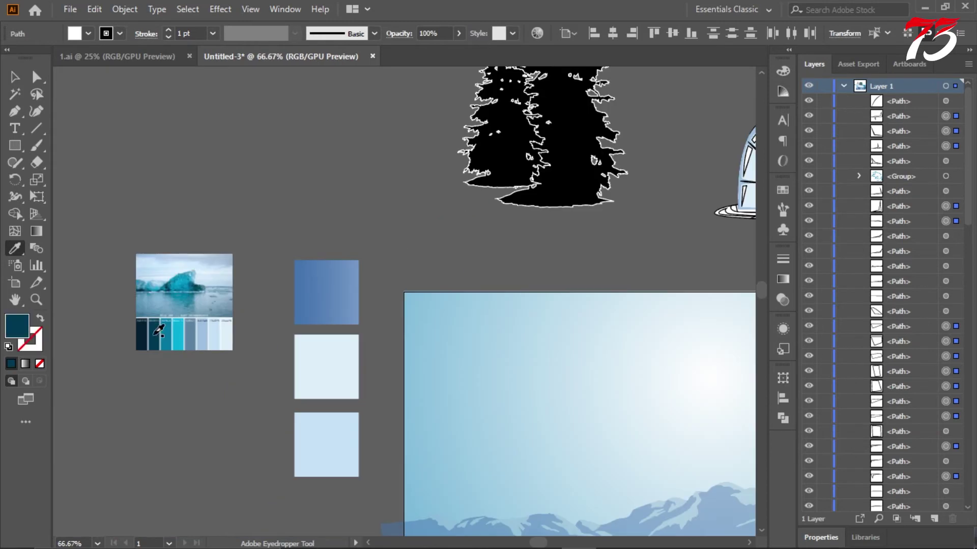
{"action": "scroll", "coordinate": [173, 326], "scroll_direction": "down", "scroll_amount": 3}
{"action": "scroll", "coordinate": [572, 247], "scroll_direction": "up", "scroll_amount": 2}
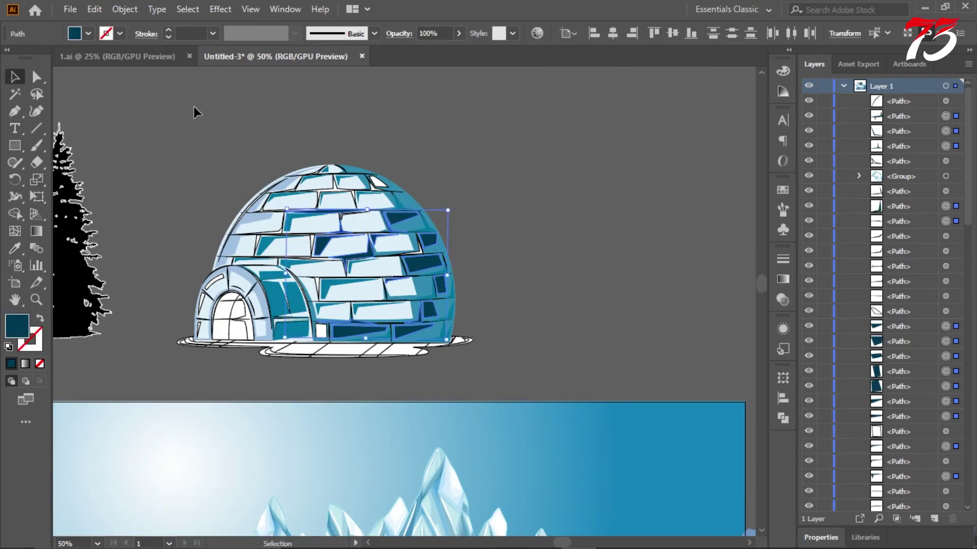
{"action": "left_click", "coordinate": [193, 107]}
{"action": "scroll", "coordinate": [517, 194], "scroll_direction": "down", "scroll_amount": 2}
{"action": "scroll", "coordinate": [466, 195], "scroll_direction": "up", "scroll_amount": 3}
{"action": "key", "text": "ctrl+z"}
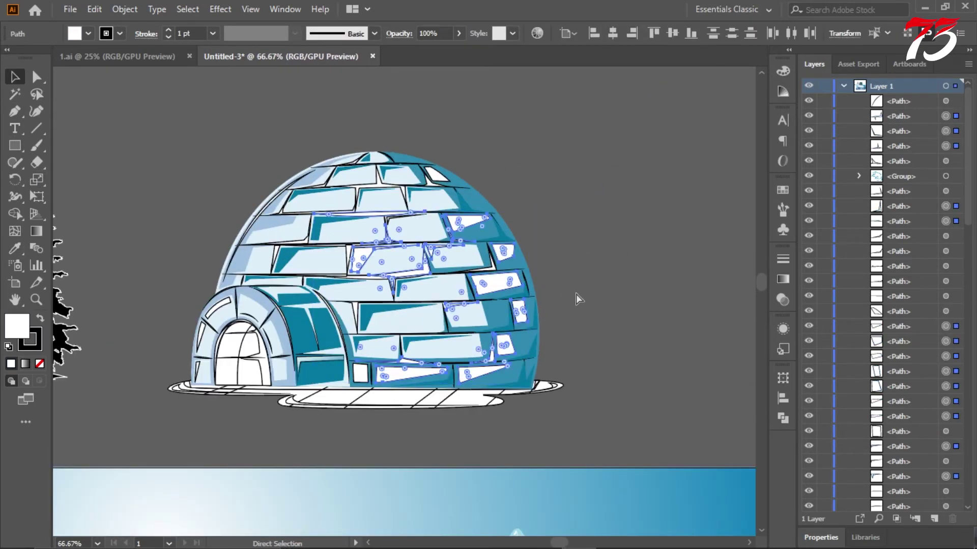
- Group the selected brick shapes and joints and recolour the group with the dome's dark teal, without an outline
{"action": "key", "text": "ctrl+g"}
{"action": "key", "text": "i"}
{"action": "scroll", "coordinate": [569, 250], "scroll_direction": "down", "scroll_amount": 2}
{"action": "scroll", "coordinate": [501, 281], "scroll_direction": "up", "scroll_amount": 1}
{"action": "left_click", "coordinate": [577, 324]}
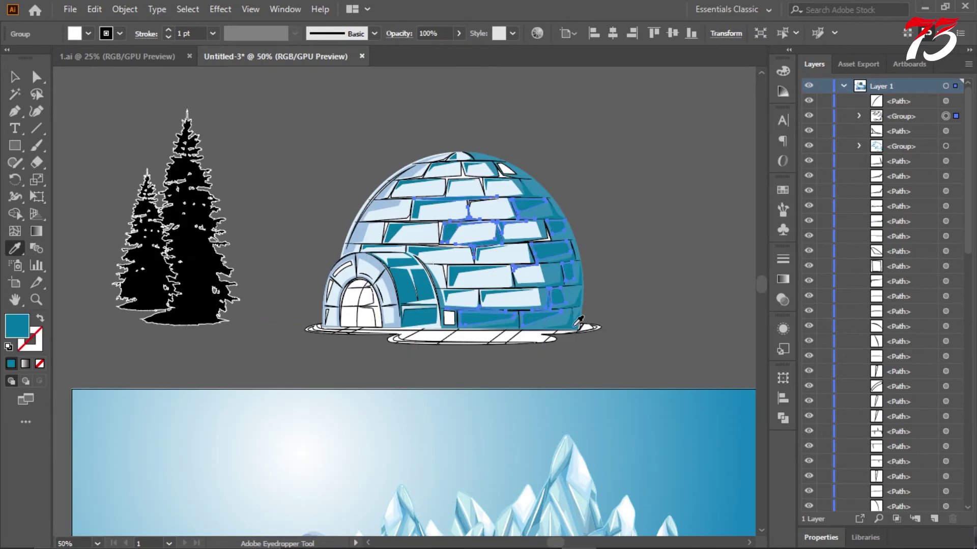
{"action": "left_click", "coordinate": [385, 150]}
{"action": "scroll", "coordinate": [574, 167], "scroll_direction": "up", "scroll_amount": 2}
{"action": "left_click", "coordinate": [388, 289]}
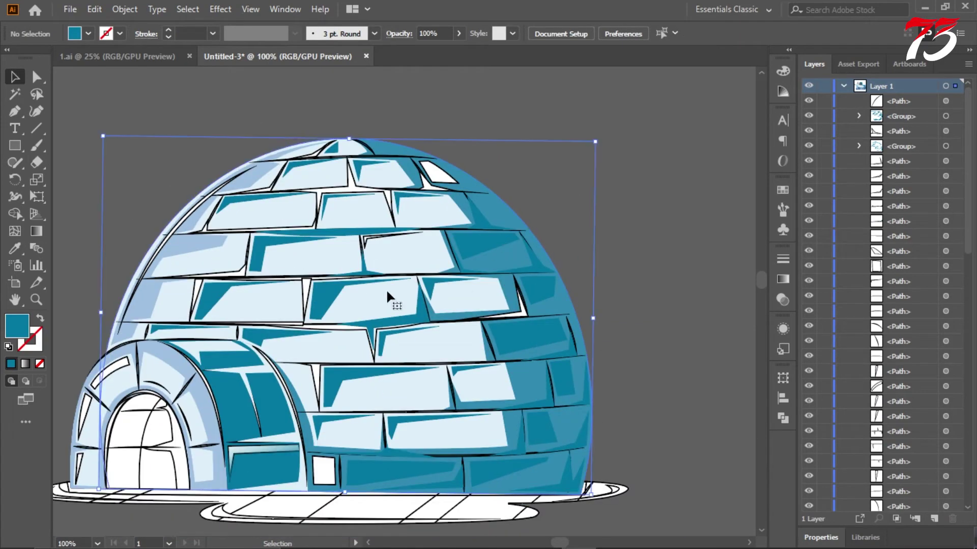
{"action": "left_click", "coordinate": [537, 226]}
{"action": "scroll", "coordinate": [529, 236], "scroll_direction": "down", "scroll_amount": 2}
{"action": "scroll", "coordinate": [530, 240], "scroll_direction": "down", "scroll_amount": 3}
{"action": "scroll", "coordinate": [385, 222], "scroll_direction": "up", "scroll_amount": 5}
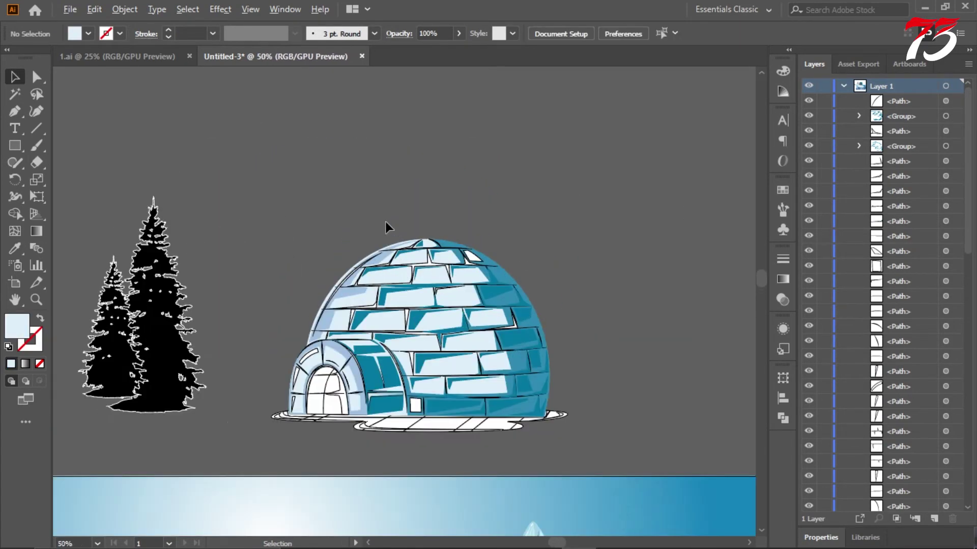
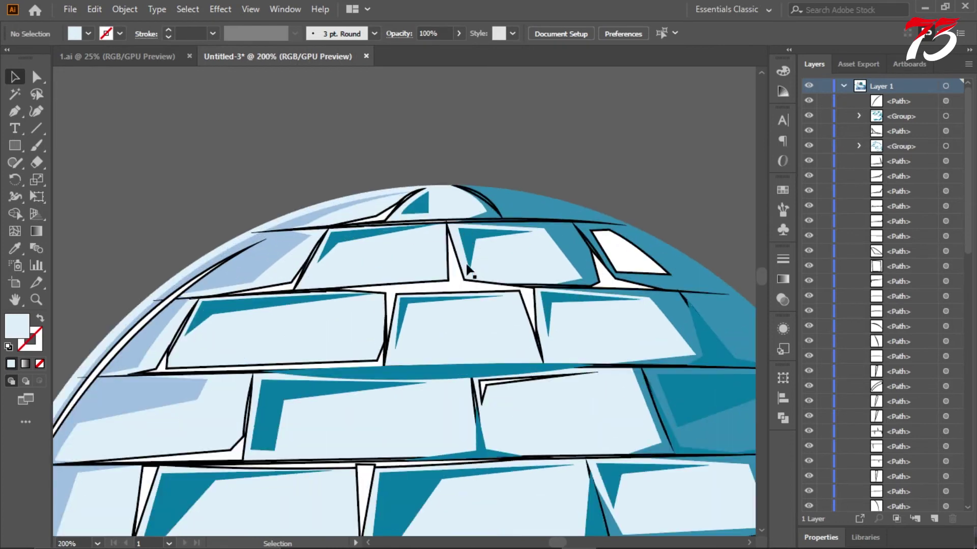
{"action": "left_click", "coordinate": [469, 271]}
{"action": "left_click", "coordinate": [609, 283], "text": "shift"}
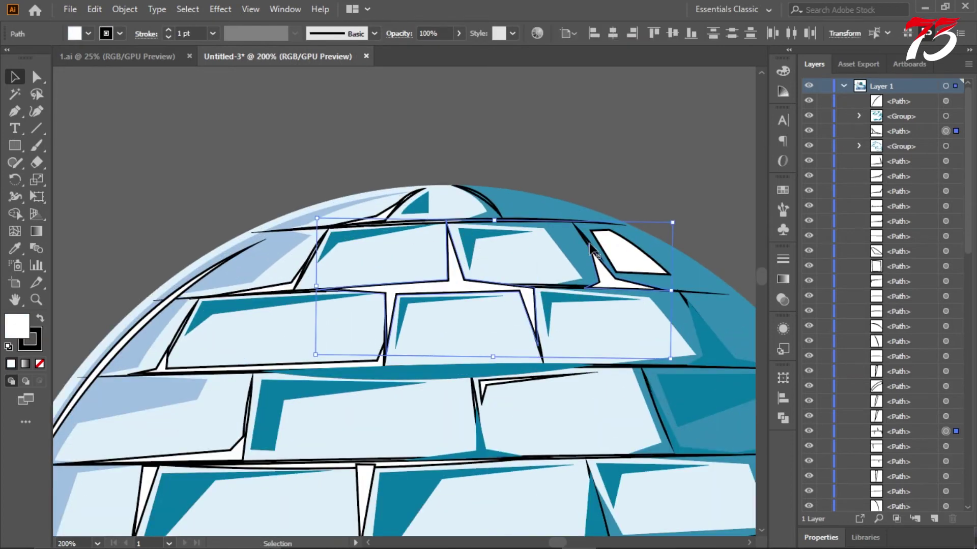
{"action": "left_click", "coordinate": [194, 281], "text": "shift"}
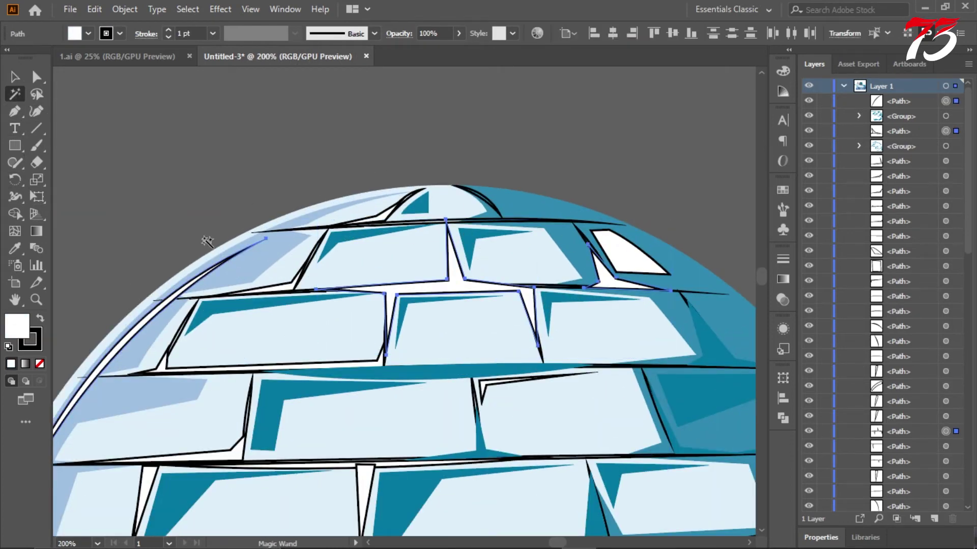
{"action": "left_click", "coordinate": [315, 256]}
{"action": "scroll", "coordinate": [285, 213], "scroll_direction": "down", "scroll_amount": 6}
{"action": "left_click", "coordinate": [15, 77]}
{"action": "left_click", "coordinate": [102, 224]}
- Move the three blue colour swatches up beside the black pine trees, clear of the landscape
{"action": "scroll", "coordinate": [97, 244], "scroll_direction": "down", "scroll_amount": 2}
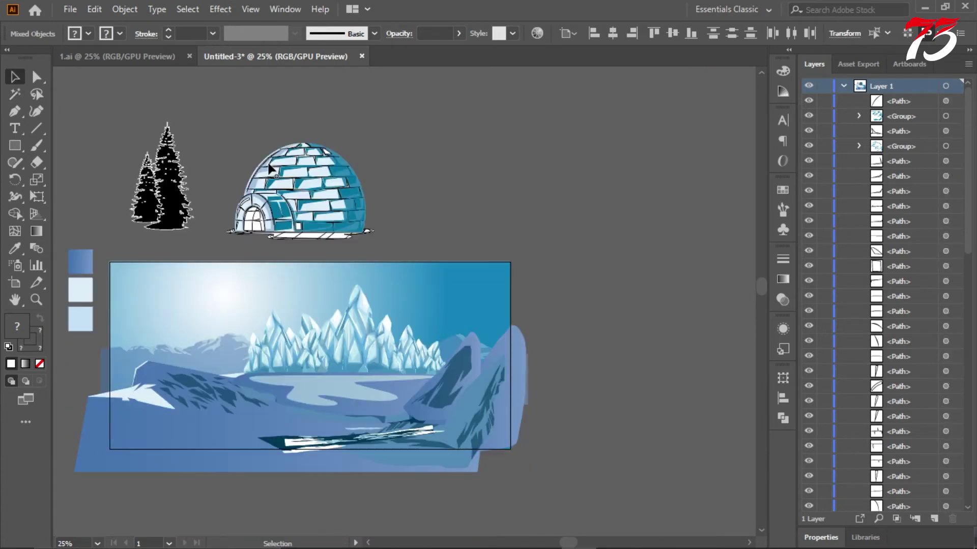
{"action": "left_click", "coordinate": [83, 279]}
{"action": "left_click_drag", "start_coordinate": [83, 279], "coordinate": [87, 147]}
- Group all the landscape artwork on the artboard and lock it against selection
{"action": "left_click_drag", "start_coordinate": [66, 248], "coordinate": [570, 475]}
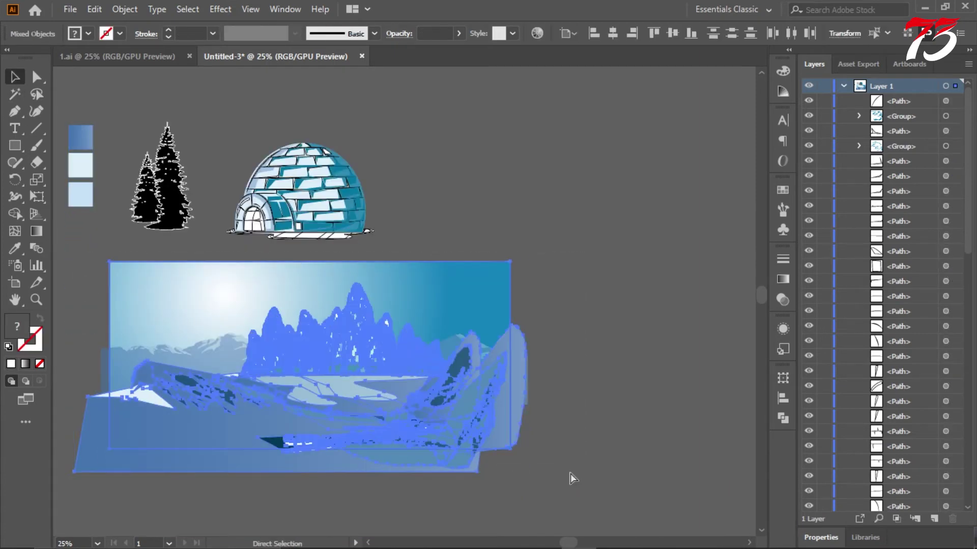
{"action": "key", "text": "ctrl+g"}
{"action": "scroll", "coordinate": [829, 349], "scroll_direction": "down", "scroll_amount": 5}
{"action": "left_click", "coordinate": [824, 429]}
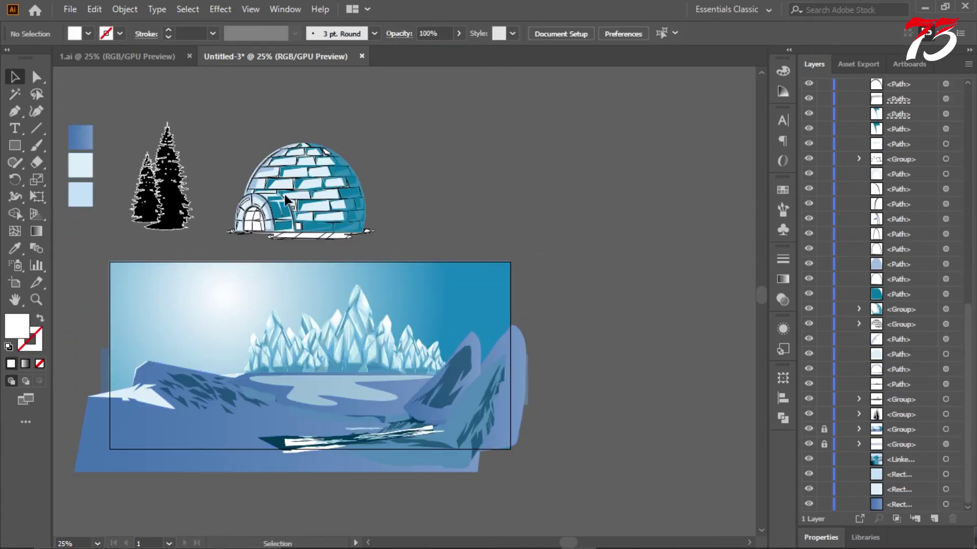
- Try recolouring all matching white igloo shapes at once with a colour from the reference photo's palette, and undo it
{"action": "scroll", "coordinate": [277, 173], "scroll_direction": "up", "scroll_amount": 3}
{"action": "scroll", "coordinate": [305, 155], "scroll_direction": "up", "scroll_amount": 2}
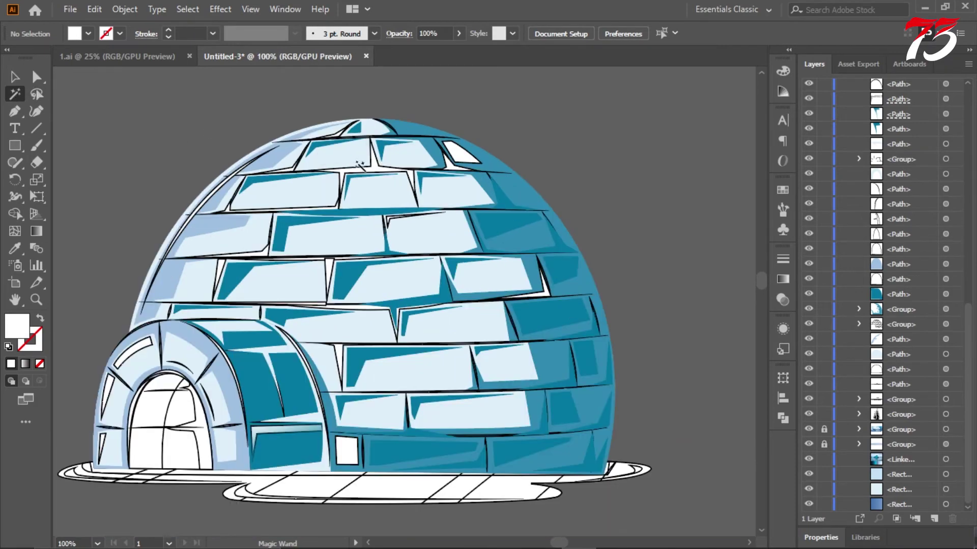
{"action": "left_click", "coordinate": [380, 175]}
{"action": "left_click", "coordinate": [374, 169]}
{"action": "scroll", "coordinate": [379, 183], "scroll_direction": "down", "scroll_amount": 5}
{"action": "scroll", "coordinate": [374, 187], "scroll_direction": "up", "scroll_amount": 1}
{"action": "key", "text": "i"}
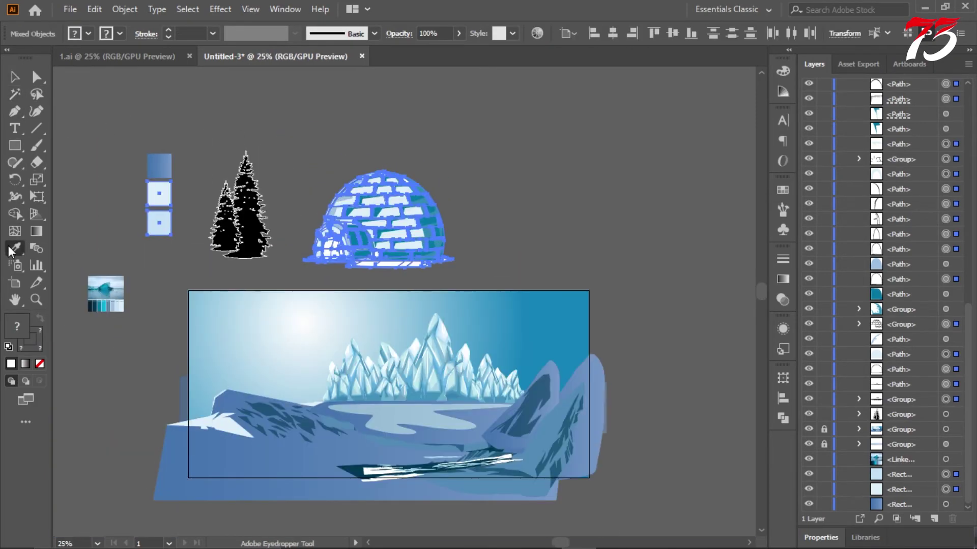
{"action": "scroll", "coordinate": [103, 304], "scroll_direction": "up", "scroll_amount": 4}
{"action": "left_click", "coordinate": [89, 318]}
{"action": "scroll", "coordinate": [183, 351], "scroll_direction": "down", "scroll_amount": 3}
{"action": "scroll", "coordinate": [561, 191], "scroll_direction": "up", "scroll_amount": 2}
{"action": "key", "text": "ctrl+z"}
{"action": "scroll", "coordinate": [464, 315], "scroll_direction": "down", "scroll_amount": 1}
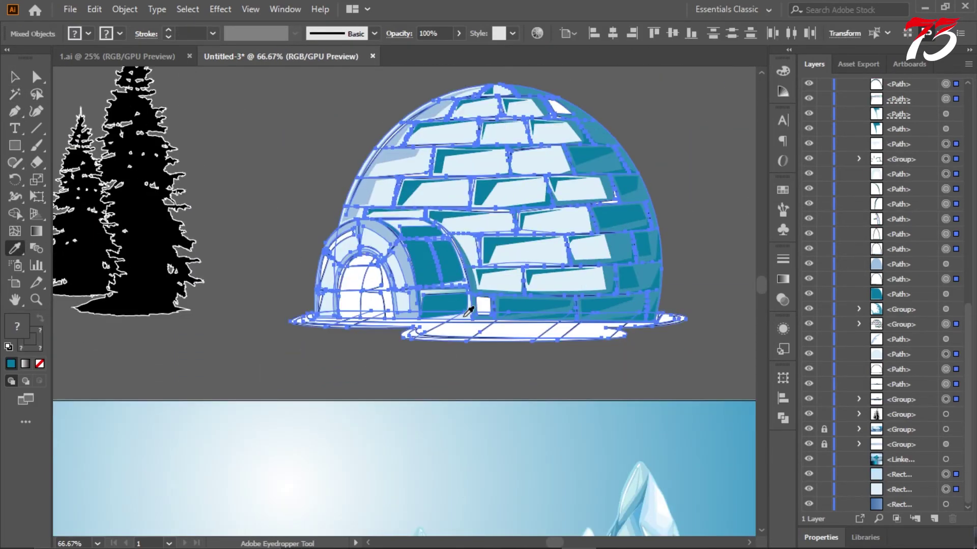
- Try recolouring the same igloo shapes with colours sampled from the landscape, including a light blue, and undo the changes
{"action": "left_click", "coordinate": [427, 416]}
{"action": "key", "text": "ctrl+z"}
{"action": "scroll", "coordinate": [560, 415], "scroll_direction": "down", "scroll_amount": 2}
{"action": "left_click", "coordinate": [606, 411]}
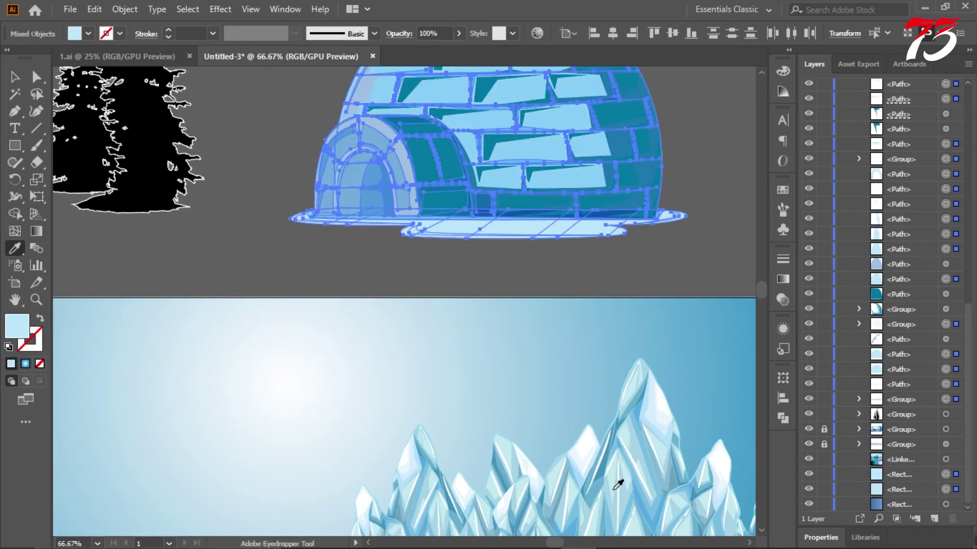
{"action": "scroll", "coordinate": [427, 375], "scroll_direction": "down", "scroll_amount": 1}
{"action": "key", "text": "v"}
{"action": "left_click", "coordinate": [211, 96]}
{"action": "scroll", "coordinate": [231, 126], "scroll_direction": "up", "scroll_amount": 1}
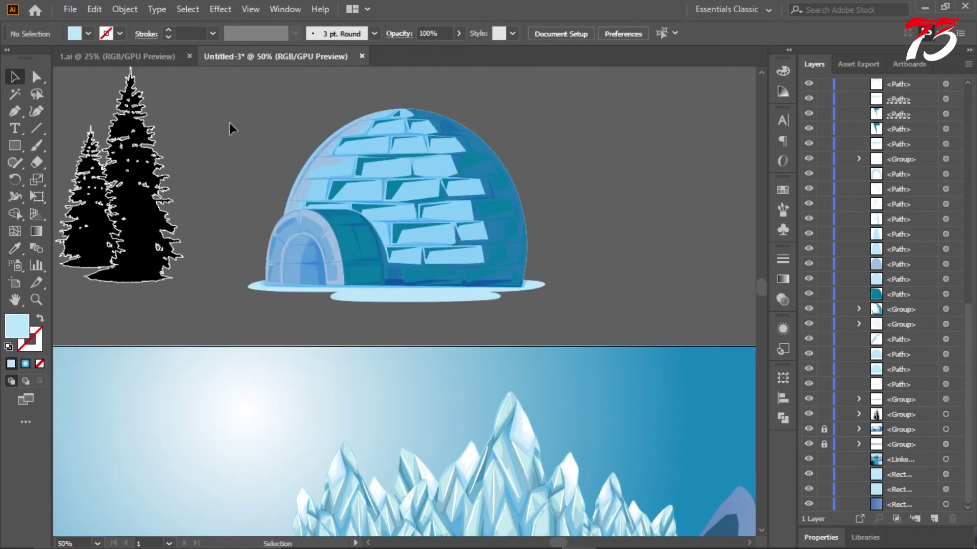
{"action": "key", "text": "ctrl+z"}
{"action": "left_click", "coordinate": [614, 158]}
{"action": "scroll", "coordinate": [415, 130], "scroll_direction": "up", "scroll_amount": 2}
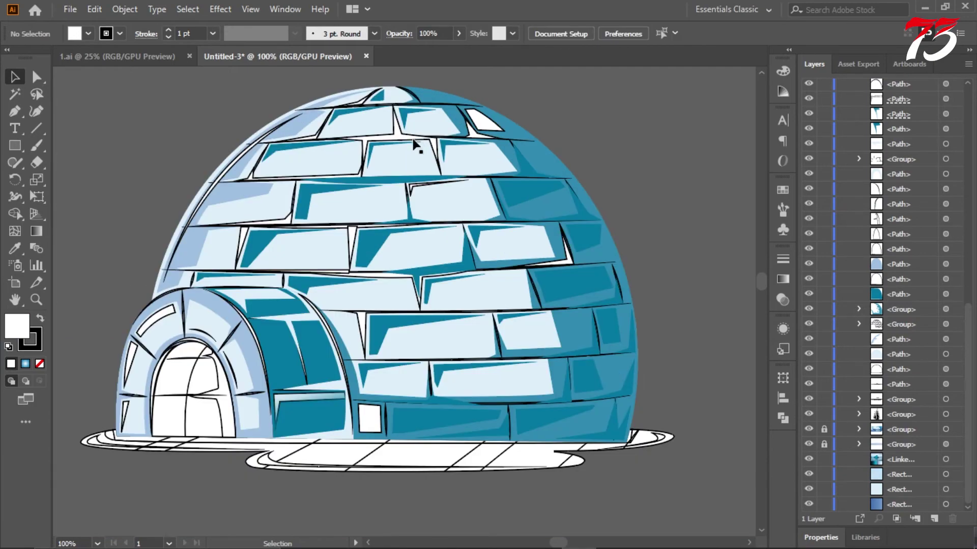
{"action": "left_click", "coordinate": [396, 131]}
{"action": "scroll", "coordinate": [413, 162], "scroll_direction": "up", "scroll_amount": 3}
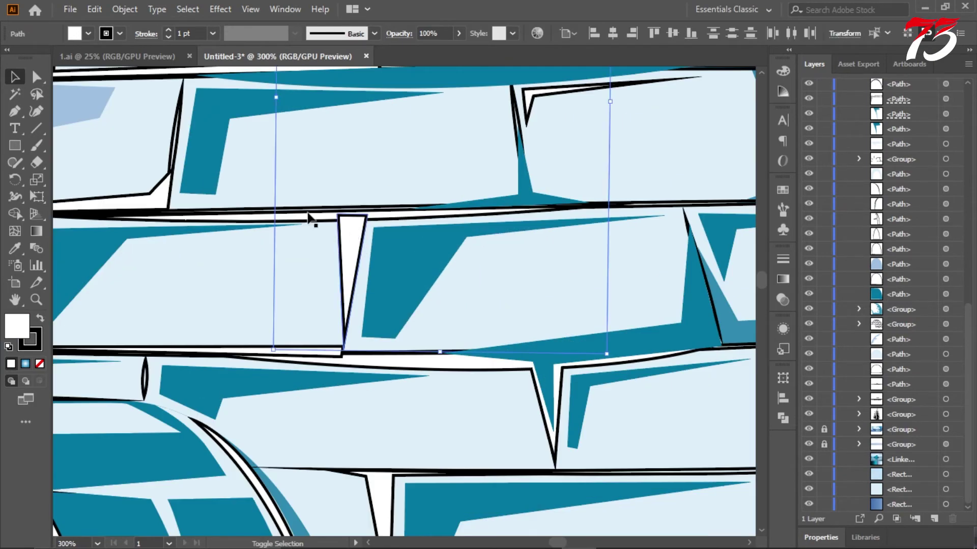
{"action": "left_click", "coordinate": [309, 210], "text": "shift"}
{"action": "scroll", "coordinate": [326, 220], "scroll_direction": "down", "scroll_amount": 3}
{"action": "scroll", "coordinate": [430, 283], "scroll_direction": "up", "scroll_amount": 2}
{"action": "left_click", "coordinate": [566, 241], "text": "shift"}
{"action": "left_click", "coordinate": [606, 285], "text": "shift"}
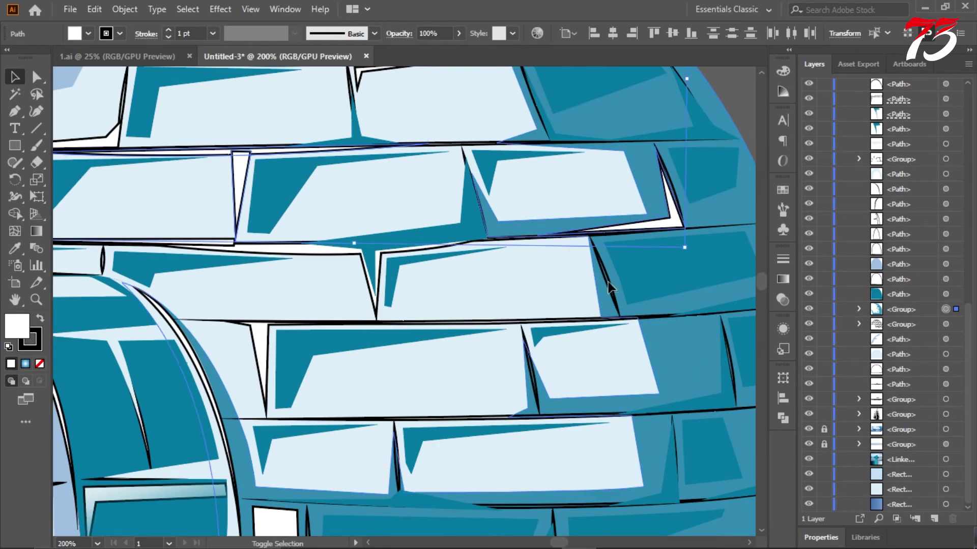
{"action": "scroll", "coordinate": [559, 260], "scroll_direction": "down", "scroll_amount": 4}
{"action": "left_click", "coordinate": [639, 189]}
{"action": "scroll", "coordinate": [482, 170], "scroll_direction": "up", "scroll_amount": 4}
{"action": "left_click", "coordinate": [503, 161]}
{"action": "scroll", "coordinate": [405, 148], "scroll_direction": "down", "scroll_amount": 4}
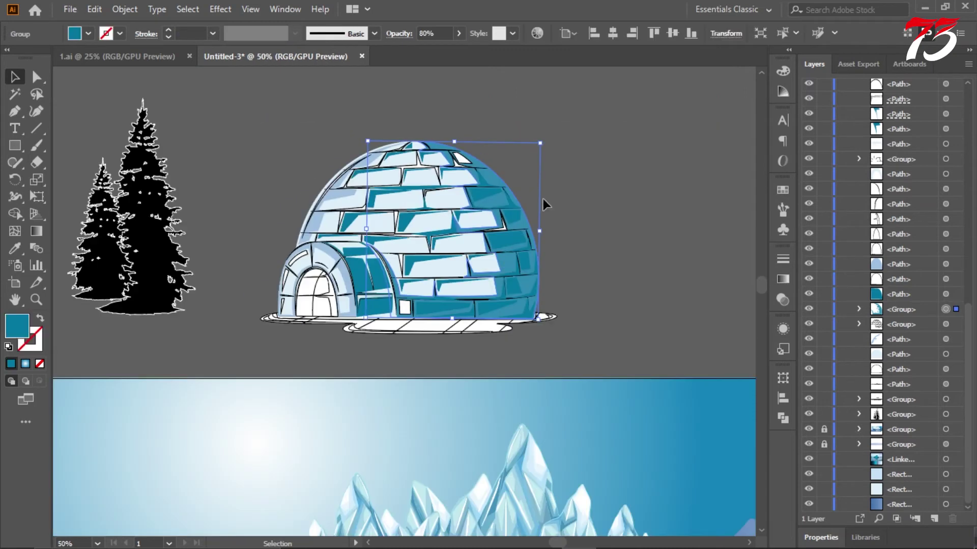
{"action": "left_click", "coordinate": [543, 201]}
- Try recolouring the five igloo doorway shapes with a light blue sampled from the ice mountains, and undo it
{"action": "left_click", "coordinate": [908, 196], "text": "shift"}
{"action": "left_click", "coordinate": [945, 249]}
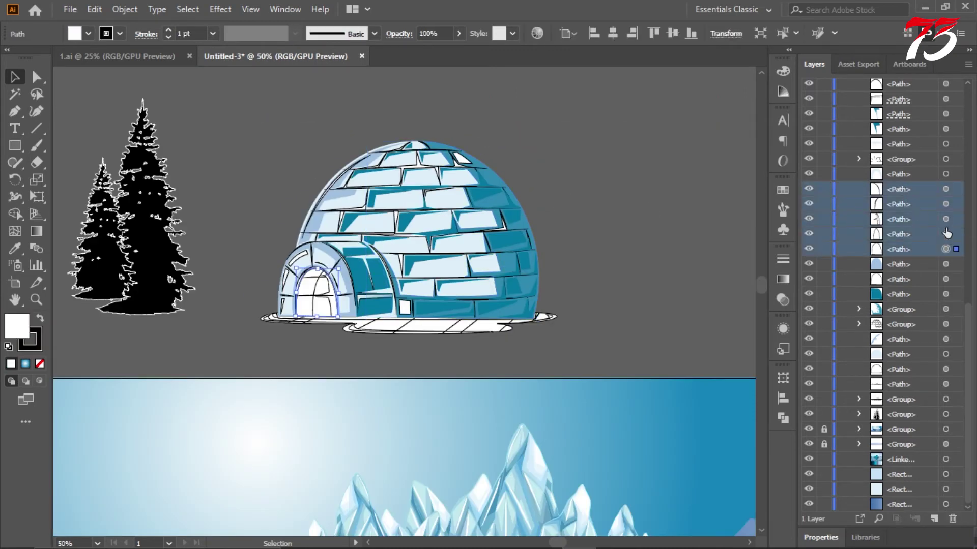
{"action": "scroll", "coordinate": [451, 346], "scroll_direction": "down", "scroll_amount": 3}
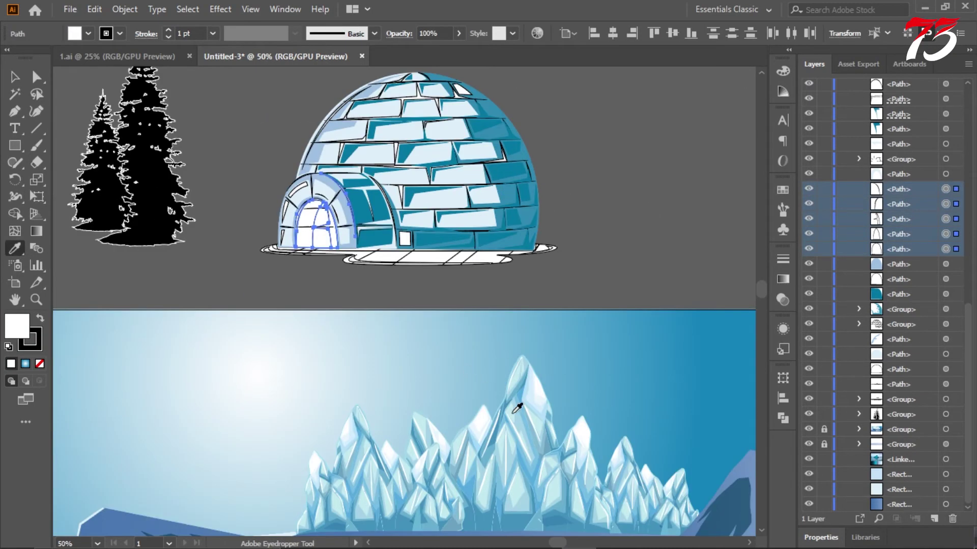
{"action": "left_click", "coordinate": [531, 407]}
{"action": "left_click", "coordinate": [19, 83]}
{"action": "left_click", "coordinate": [261, 104]}
{"action": "scroll", "coordinate": [262, 191], "scroll_direction": "up", "scroll_amount": 2}
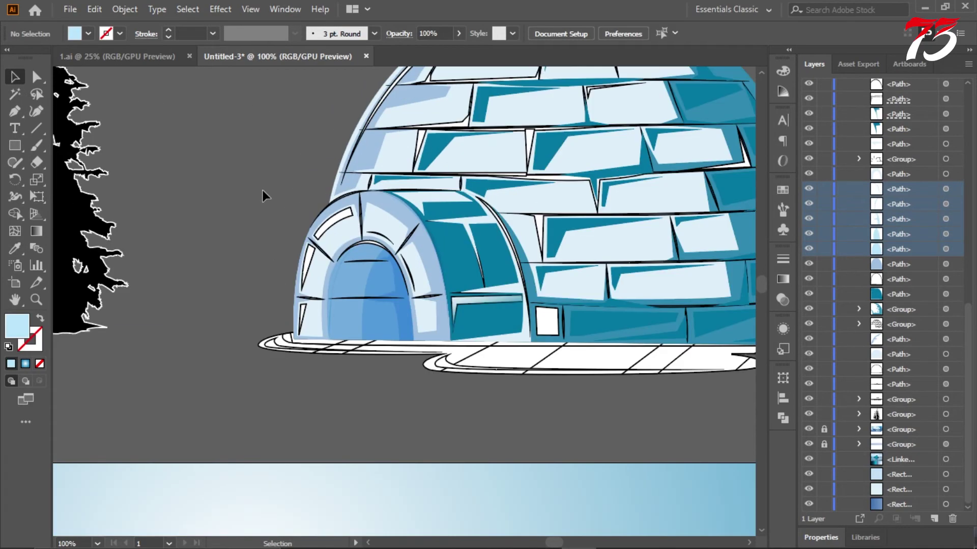
{"action": "key", "text": "ctrl+z"}
- Recolour the doorway opening with the entrance tunnel's teal and the thin strip along its inner edge with the arch's light blue
{"action": "scroll", "coordinate": [261, 187], "scroll_direction": "down", "scroll_amount": 3}
{"action": "left_click", "coordinate": [247, 168]}
{"action": "scroll", "coordinate": [246, 168], "scroll_direction": "up", "scroll_amount": 3}
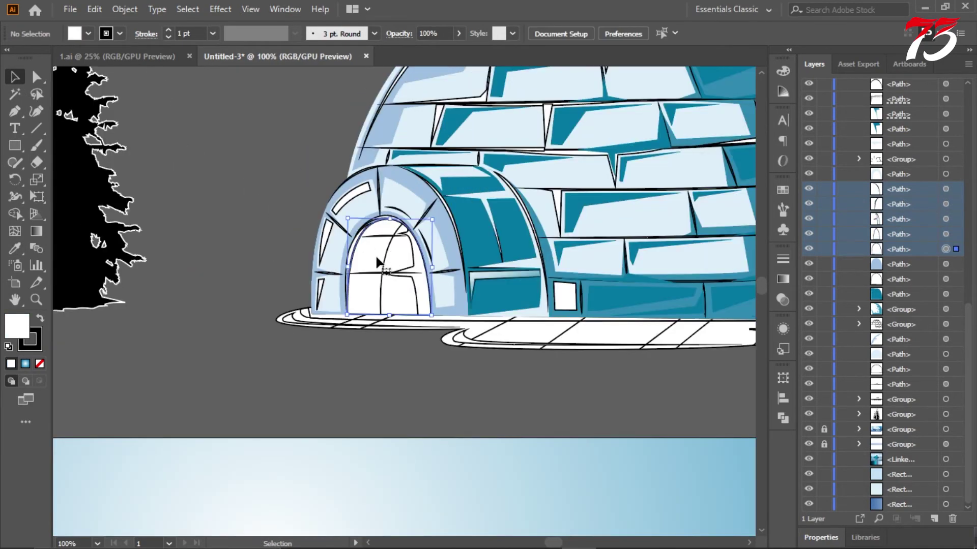
{"action": "key", "text": "i"}
{"action": "left_click", "coordinate": [477, 239]}
{"action": "left_click", "coordinate": [239, 180]}
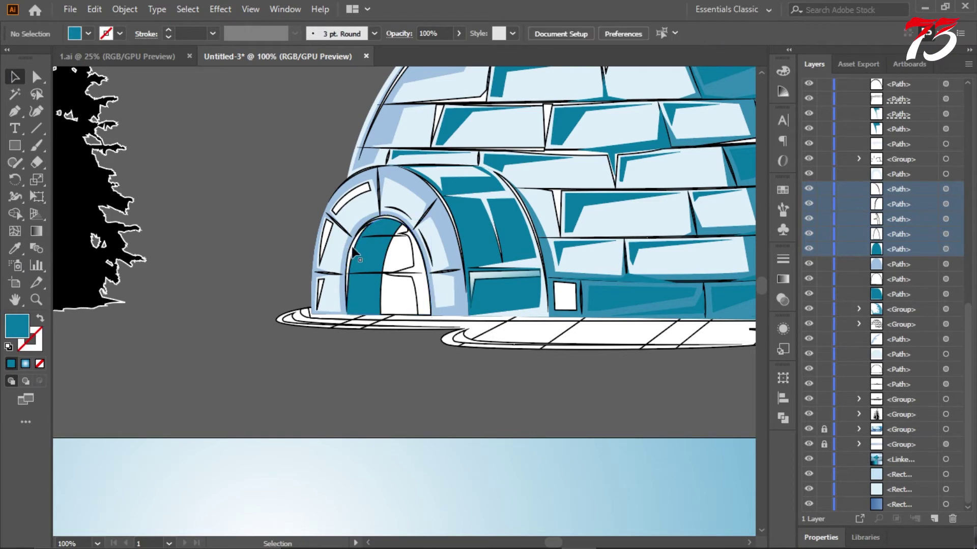
{"action": "left_click", "coordinate": [352, 248]}
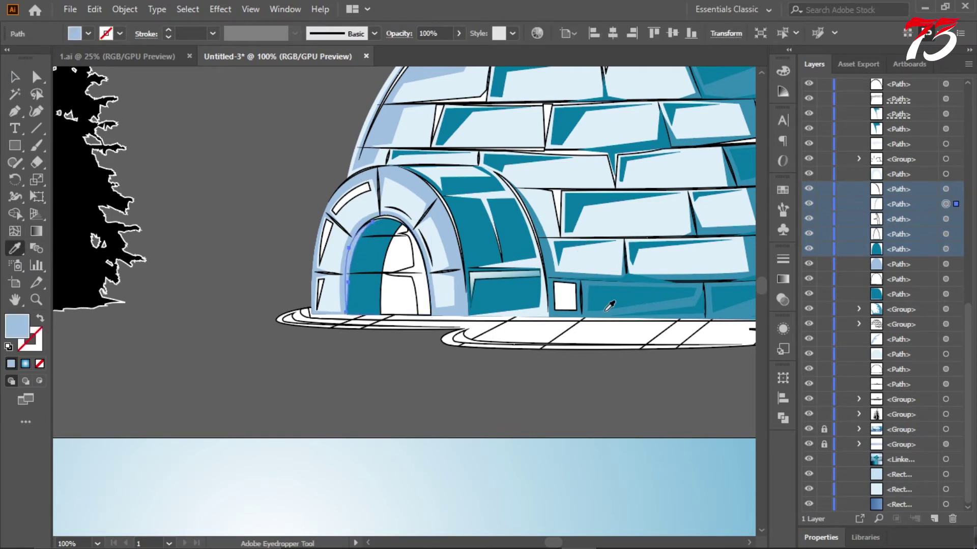
{"action": "scroll", "coordinate": [398, 268], "scroll_direction": "up", "scroll_amount": 3}
- Recolour the white inner panel of the igloo doorway with a light blue sampled from the landscape
{"action": "left_click", "coordinate": [393, 237]}
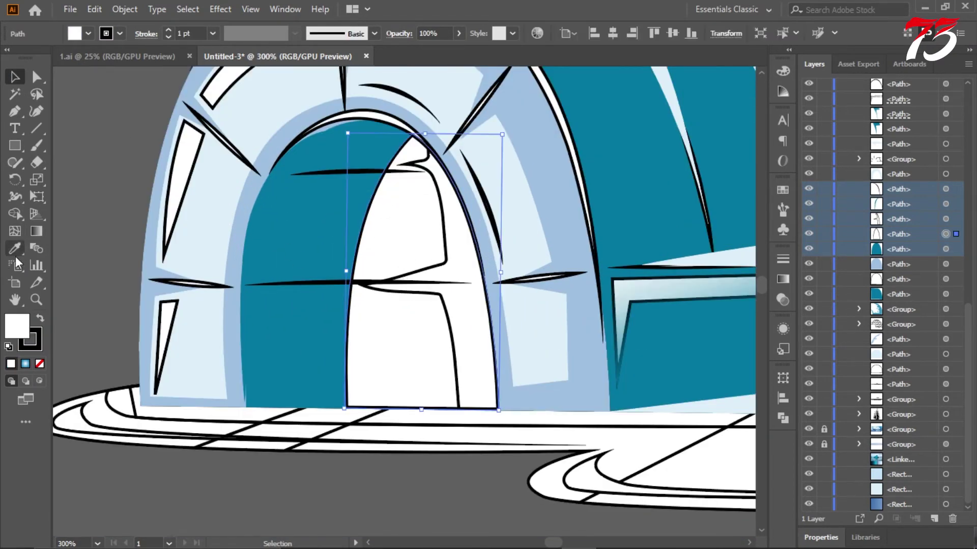
{"action": "left_click", "coordinate": [15, 250]}
{"action": "scroll", "coordinate": [299, 254], "scroll_direction": "down", "scroll_amount": 1}
{"action": "scroll", "coordinate": [402, 290], "scroll_direction": "down", "scroll_amount": 3}
{"action": "scroll", "coordinate": [523, 290], "scroll_direction": "down", "scroll_amount": 1}
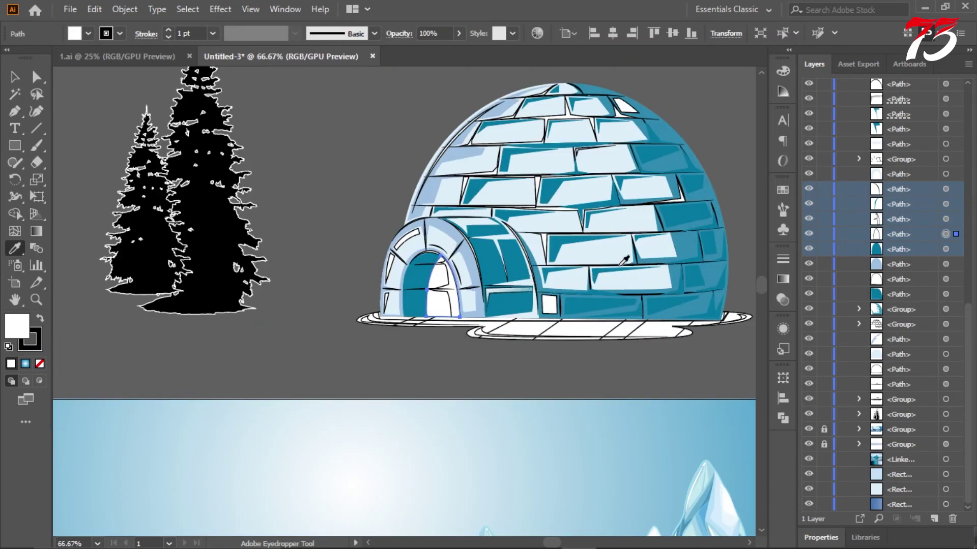
{"action": "scroll", "coordinate": [606, 285], "scroll_direction": "down", "scroll_amount": 4}
{"action": "scroll", "coordinate": [531, 390], "scroll_direction": "up", "scroll_amount": 6}
{"action": "left_click", "coordinate": [420, 215]}
{"action": "scroll", "coordinate": [422, 215], "scroll_direction": "down", "scroll_amount": 5}
{"action": "scroll", "coordinate": [458, 252], "scroll_direction": "up", "scroll_amount": 7}
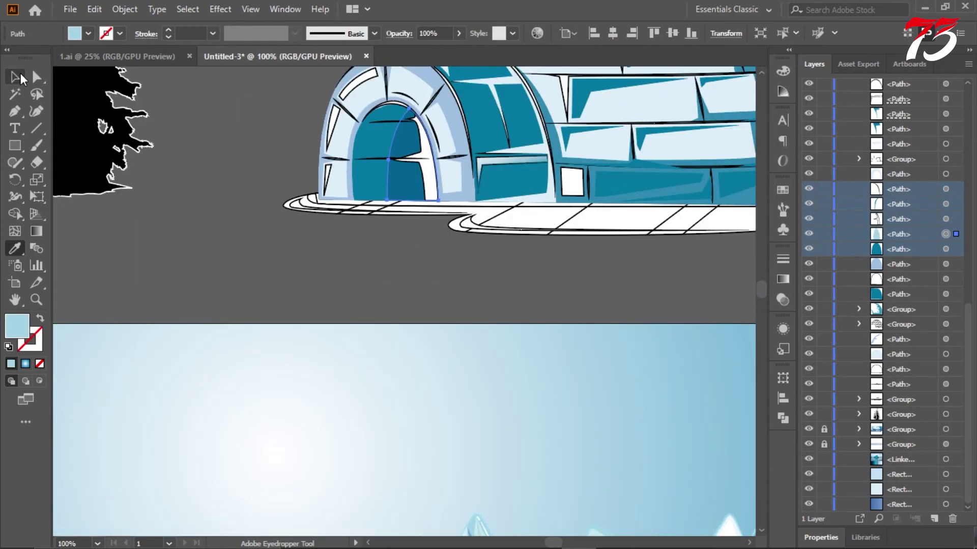
- Recolour the remaining white notched shape along the doorway's right edge with the entrance arch's pale blue, removing its black outline
{"action": "scroll", "coordinate": [418, 112], "scroll_direction": "up", "scroll_amount": 3}
{"action": "left_click", "coordinate": [440, 215]}
{"action": "left_click", "coordinate": [18, 245]}
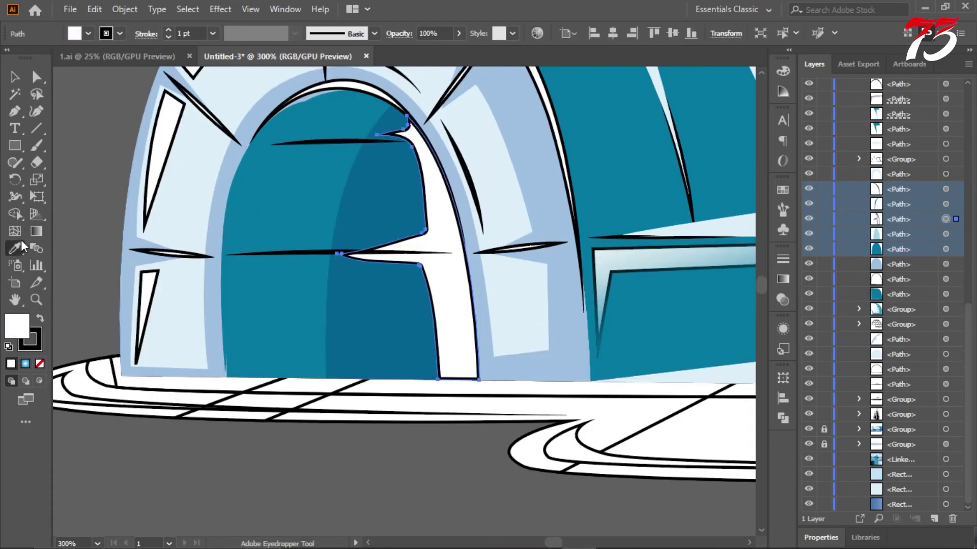
{"action": "left_click", "coordinate": [198, 217]}
{"action": "scroll", "coordinate": [203, 213], "scroll_direction": "down", "scroll_amount": 2}
{"action": "left_click", "coordinate": [17, 77]}
{"action": "left_click", "coordinate": [107, 134]}
{"action": "scroll", "coordinate": [106, 135], "scroll_direction": "up", "scroll_amount": 1}
{"action": "scroll", "coordinate": [488, 208], "scroll_direction": "down", "scroll_amount": 4}
{"action": "scroll", "coordinate": [450, 204], "scroll_direction": "up", "scroll_amount": 4}
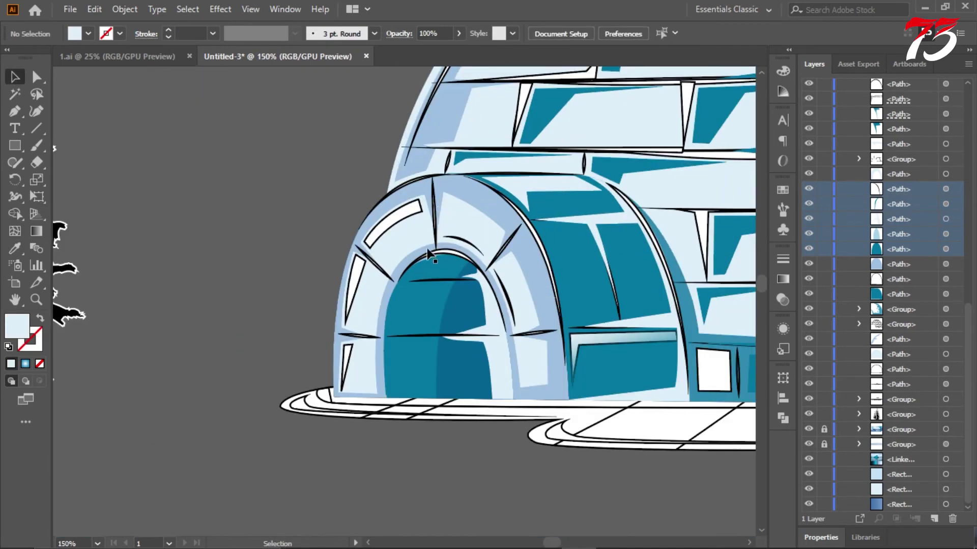
- Select all matching white, black-outlined igloo shapes with the Magic Wand, try recolouring them with a sampled dome colour, and undo the recolouring
{"action": "scroll", "coordinate": [429, 255], "scroll_direction": "up", "scroll_amount": 2}
{"action": "left_click", "coordinate": [388, 157]}
{"action": "left_click", "coordinate": [14, 94]}
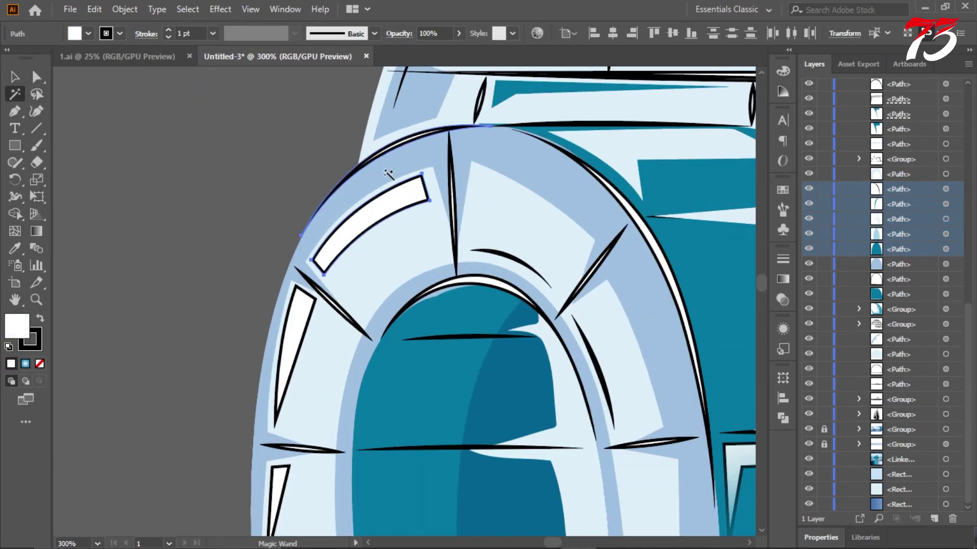
{"action": "left_click", "coordinate": [403, 140]}
{"action": "scroll", "coordinate": [315, 269], "scroll_direction": "down", "scroll_amount": 5}
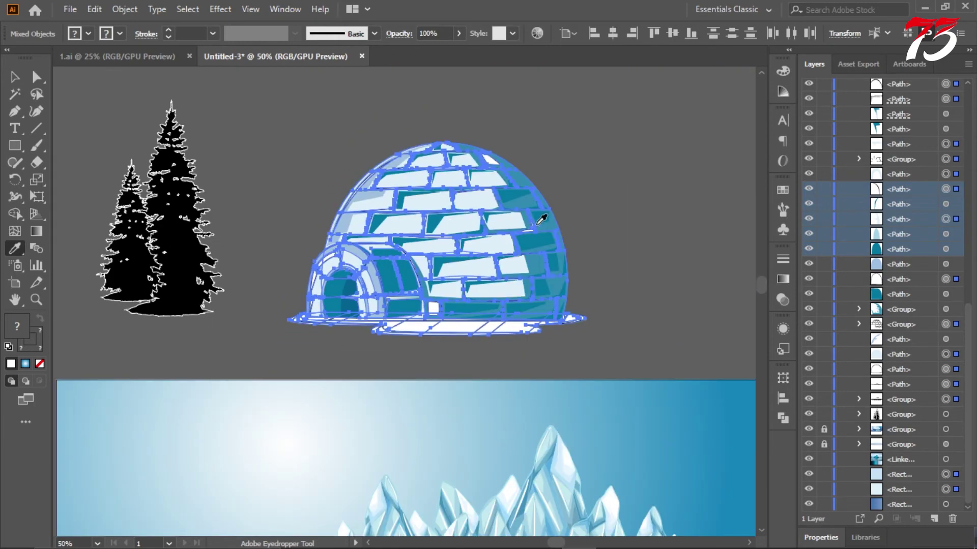
{"action": "left_click", "coordinate": [536, 223]}
{"action": "key", "text": "ctrl+z"}
- Recolour the selected igloo shapes without outlines, sampling colours from the ice landscape until settling on a light blue
{"action": "scroll", "coordinate": [546, 339], "scroll_direction": "down", "scroll_amount": 3}
{"action": "left_click", "coordinate": [556, 416]}
{"action": "left_click", "coordinate": [502, 472]}
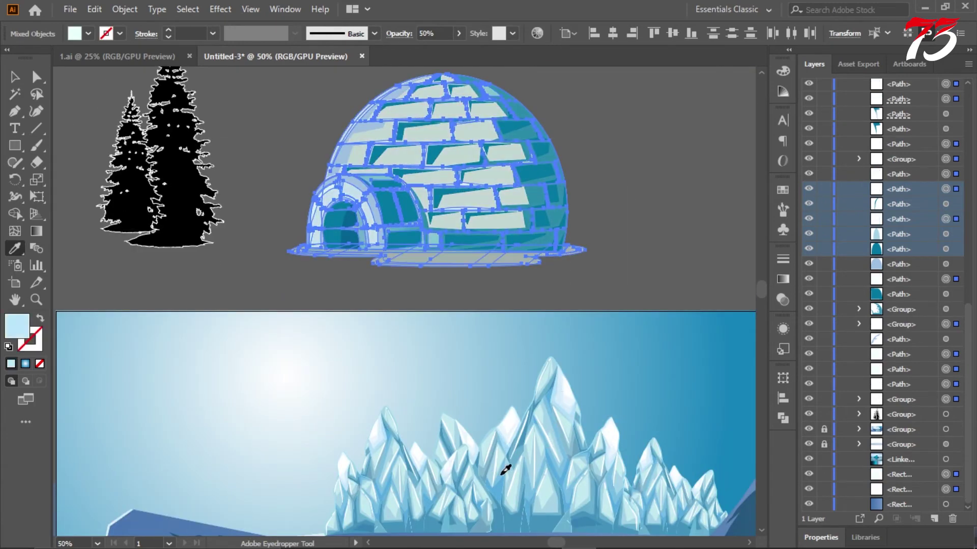
{"action": "left_click", "coordinate": [672, 476]}
{"action": "left_click", "coordinate": [660, 506]}
{"action": "scroll", "coordinate": [524, 447], "scroll_direction": "down", "scroll_amount": 2}
{"action": "left_click", "coordinate": [523, 447]}
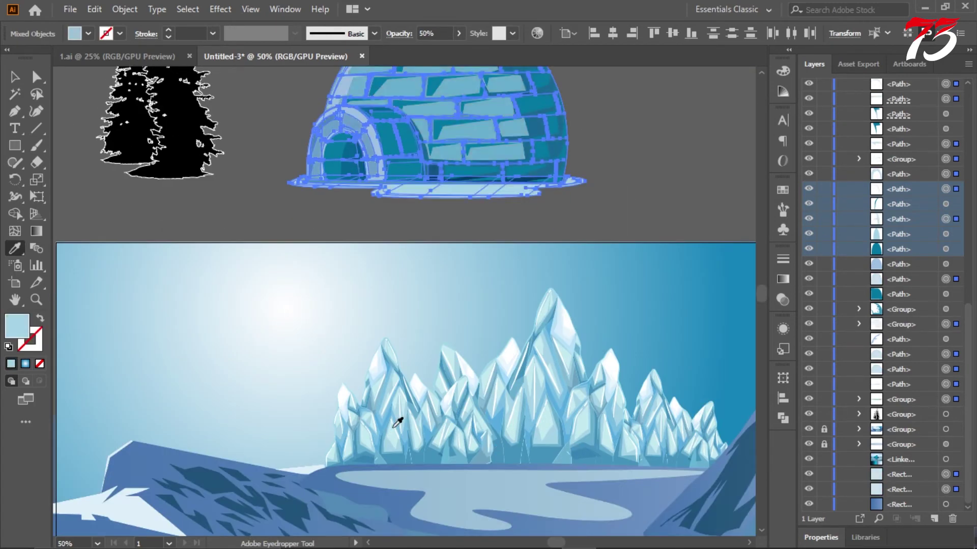
{"action": "left_click", "coordinate": [396, 424]}
{"action": "scroll", "coordinate": [376, 461], "scroll_direction": "up", "scroll_amount": 1}
{"action": "left_click", "coordinate": [370, 467]}
{"action": "left_click", "coordinate": [14, 78]}
{"action": "left_click", "coordinate": [252, 121]}
{"action": "scroll", "coordinate": [279, 124], "scroll_direction": "up", "scroll_amount": 2}
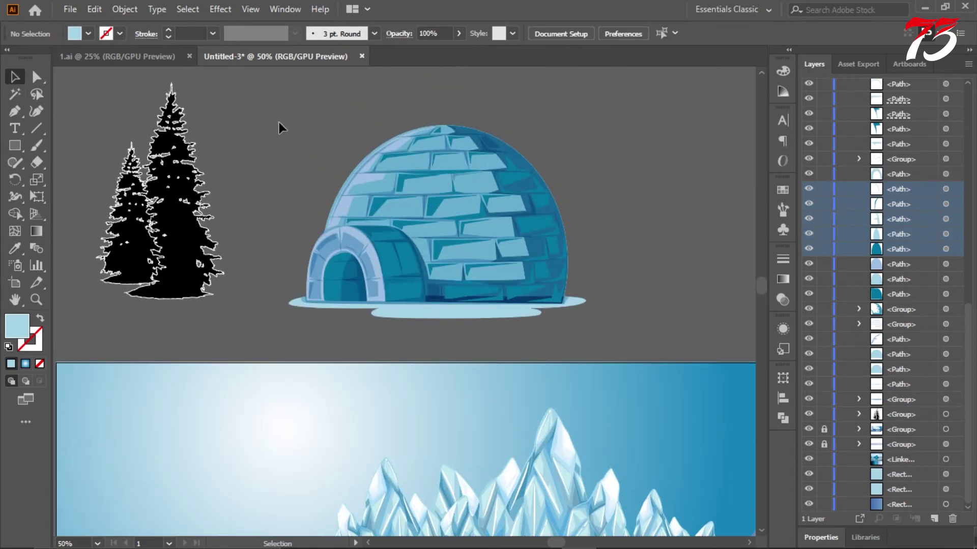
- Group all the igloo's shapes into one object
{"action": "left_click_drag", "start_coordinate": [615, 323], "coordinate": [616, 323]}
{"action": "key", "text": "ctrl+g"}
{"action": "left_click", "coordinate": [632, 293]}
- Try moving the grouped igloo down onto the landscape, and undo the move
{"action": "scroll", "coordinate": [447, 198], "scroll_direction": "down", "scroll_amount": 3}
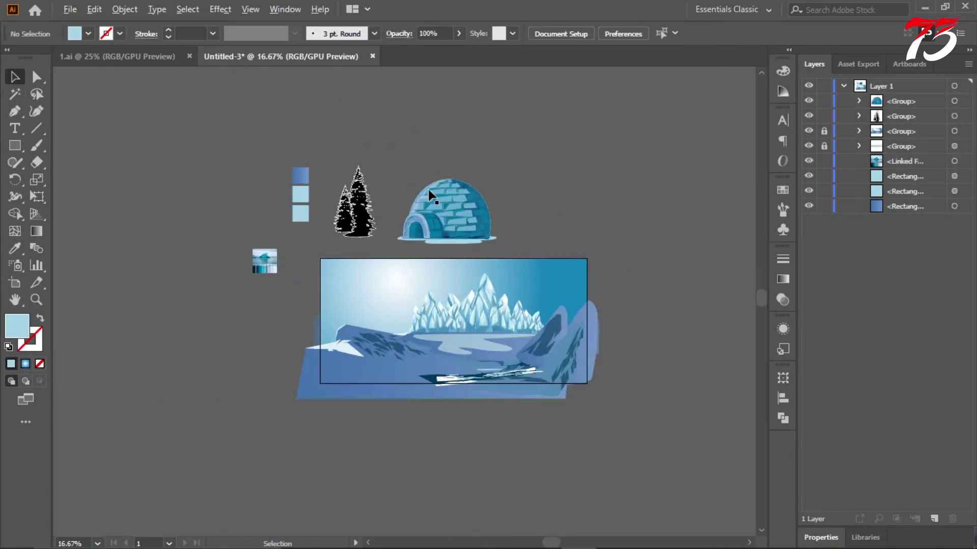
{"action": "scroll", "coordinate": [432, 194], "scroll_direction": "up", "scroll_amount": 3}
{"action": "scroll", "coordinate": [413, 196], "scroll_direction": "down", "scroll_amount": 2}
{"action": "scroll", "coordinate": [413, 196], "scroll_direction": "up", "scroll_amount": 4}
{"action": "scroll", "coordinate": [481, 183], "scroll_direction": "down", "scroll_amount": 5}
{"action": "left_click_drag", "start_coordinate": [489, 174], "coordinate": [521, 289]}
{"action": "left_click", "coordinate": [582, 176]}
{"action": "scroll", "coordinate": [525, 315], "scroll_direction": "up", "scroll_amount": 3}
{"action": "key", "text": "ctrl+z"}
{"action": "scroll", "coordinate": [483, 282], "scroll_direction": "down", "scroll_amount": 2}
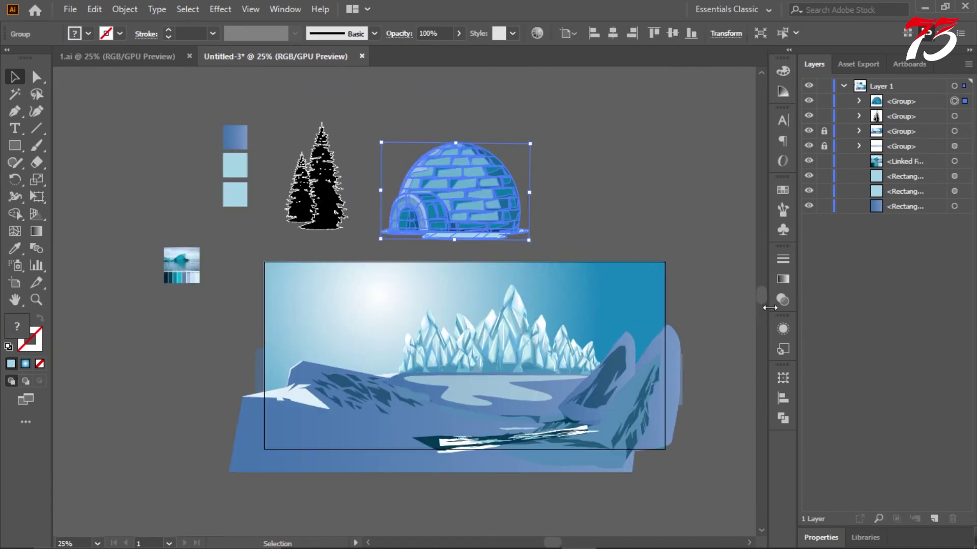
- Try placing the igloo over the landscape in front of the ice mountains, brought to the front, and undo the placement
{"action": "left_click", "coordinate": [782, 299]}
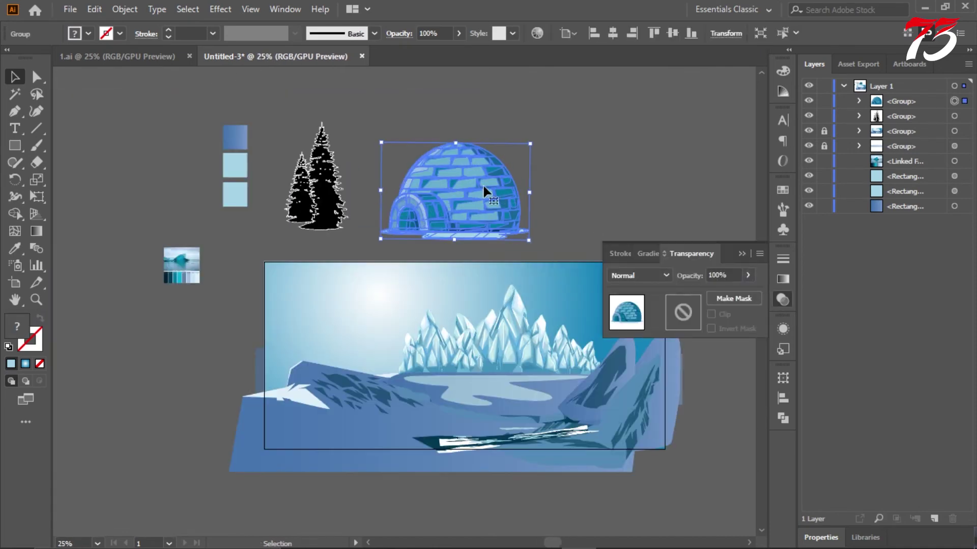
{"action": "scroll", "coordinate": [486, 191], "scroll_direction": "up", "scroll_amount": 1}
{"action": "left_click_drag", "start_coordinate": [449, 178], "coordinate": [475, 390]}
{"action": "right_click", "coordinate": [475, 389]}
{"action": "mouse_move", "coordinate": [570, 338]}
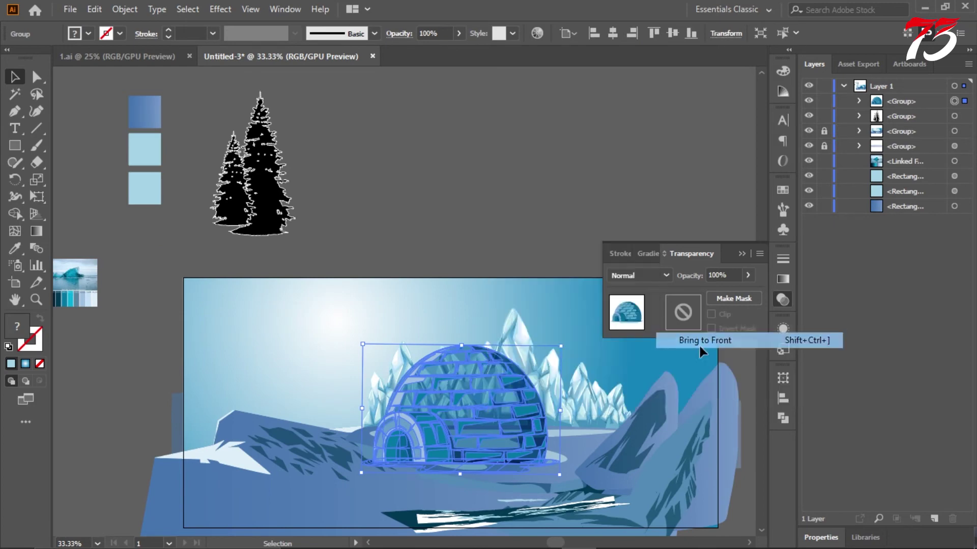
{"action": "left_click", "coordinate": [513, 310]}
{"action": "scroll", "coordinate": [475, 437], "scroll_direction": "up", "scroll_amount": 3}
{"action": "scroll", "coordinate": [389, 330], "scroll_direction": "down", "scroll_amount": 3}
{"action": "left_click_drag", "start_coordinate": [359, 354], "coordinate": [372, 152]}
{"action": "key", "text": "ctrl+z"}
{"action": "key", "text": "ctrl+z"}
{"action": "left_click", "coordinate": [551, 133]}
{"action": "scroll", "coordinate": [551, 134], "scroll_direction": "up", "scroll_amount": 1}
{"action": "left_click", "coordinate": [742, 254]}
- Ungroup the igloo into its separate shapes
{"action": "scroll", "coordinate": [408, 163], "scroll_direction": "up", "scroll_amount": 3}
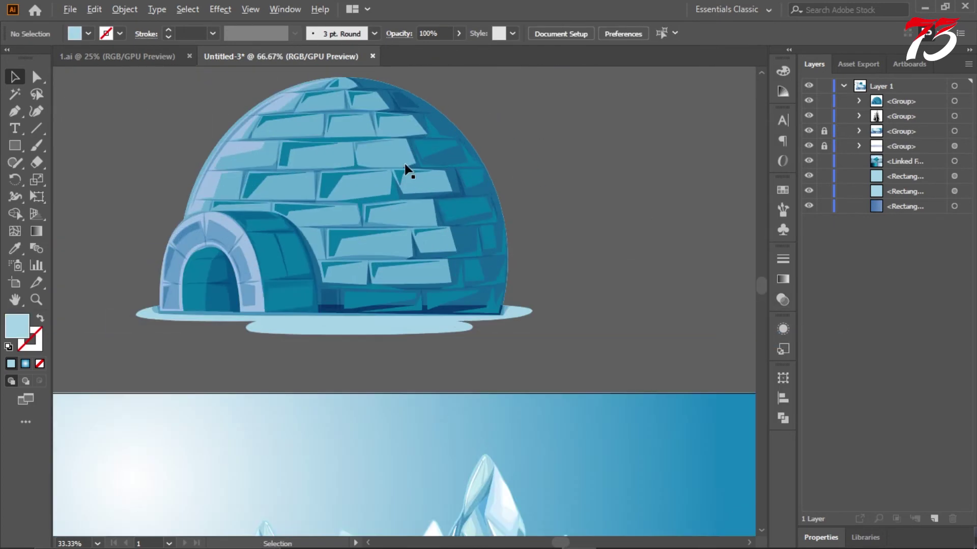
{"action": "left_click", "coordinate": [419, 197]}
{"action": "right_click", "coordinate": [420, 196]}
{"action": "left_click", "coordinate": [468, 316]}
- Set the shading group on the dome's right side to Normal blending and 71% opacity
{"action": "left_click", "coordinate": [453, 161]}
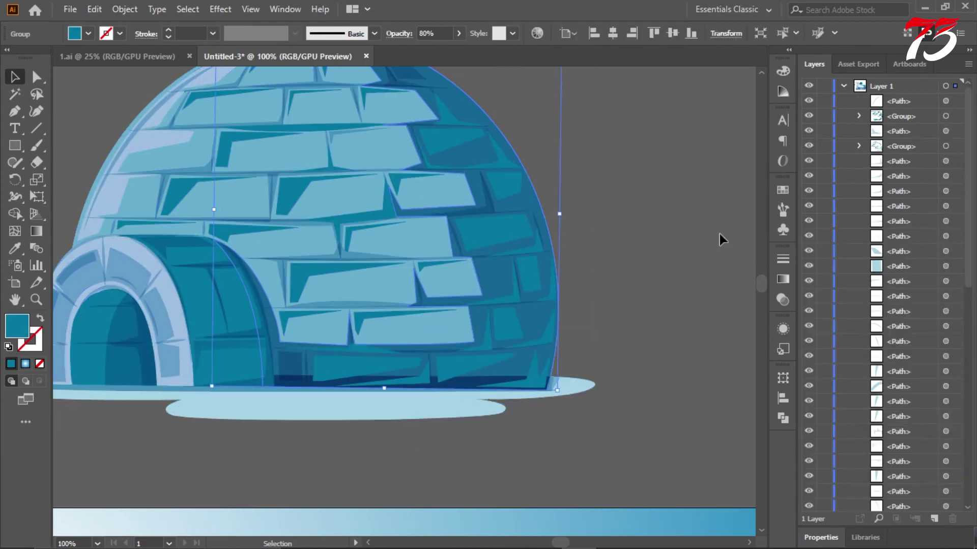
{"action": "left_click", "coordinate": [783, 300]}
{"action": "left_click", "coordinate": [662, 279]}
{"action": "left_click", "coordinate": [642, 7]}
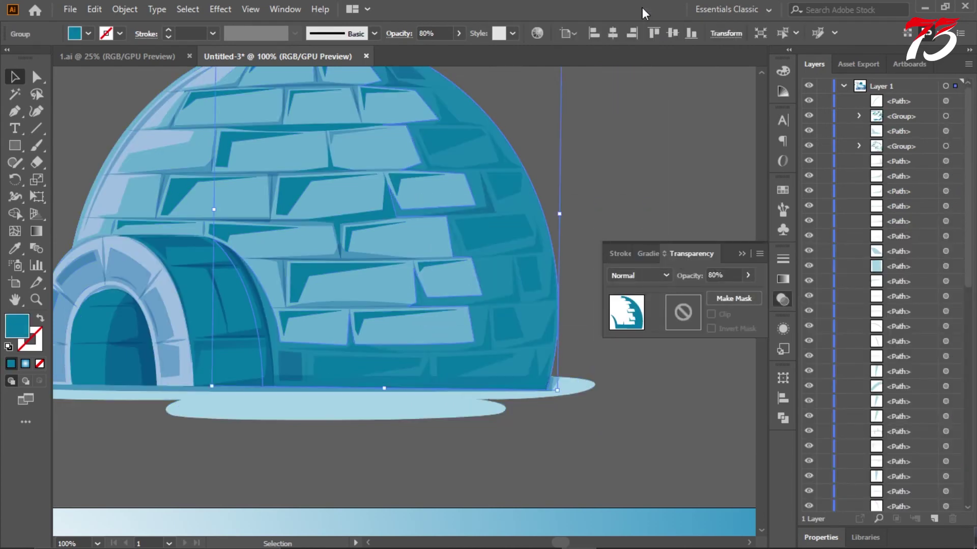
{"action": "left_click_drag", "start_coordinate": [748, 275], "coordinate": [729, 293]}
- Recolour the dome's right shading group with a very pale blue from the reference photo's palette, after trying darker swatches
{"action": "scroll", "coordinate": [464, 316], "scroll_direction": "down", "scroll_amount": 4}
{"action": "left_click", "coordinate": [15, 249]}
{"action": "scroll", "coordinate": [154, 362], "scroll_direction": "up", "scroll_amount": 4}
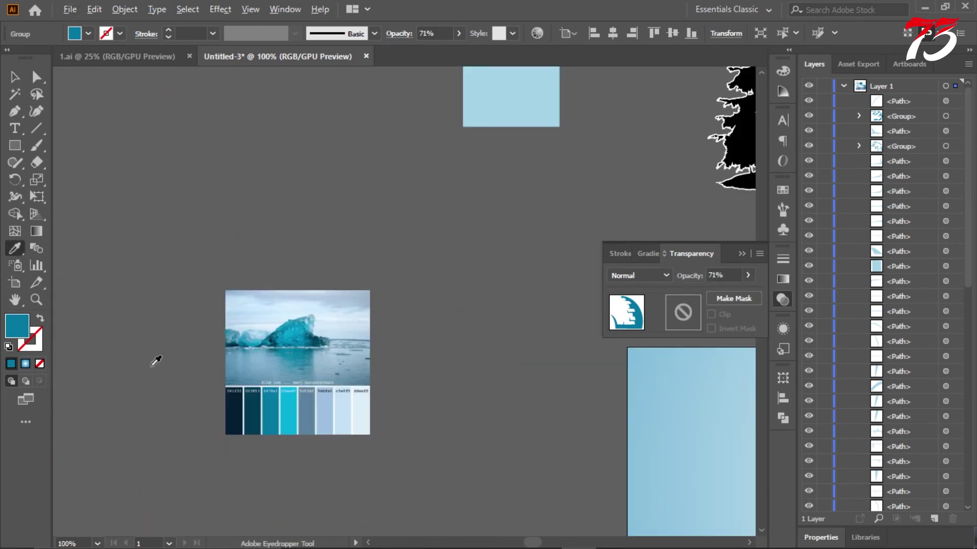
{"action": "left_click", "coordinate": [253, 407]}
{"action": "scroll", "coordinate": [176, 378], "scroll_direction": "down", "scroll_amount": 4}
{"action": "scroll", "coordinate": [453, 308], "scroll_direction": "up", "scroll_amount": 1}
{"action": "scroll", "coordinate": [453, 308], "scroll_direction": "down", "scroll_amount": 2}
{"action": "left_click", "coordinate": [93, 364]}
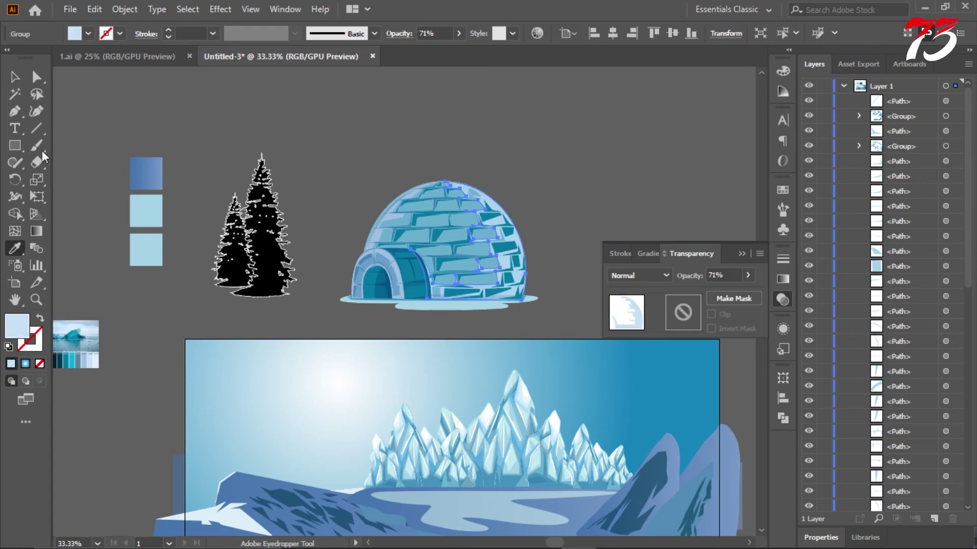
{"action": "left_click", "coordinate": [87, 365]}
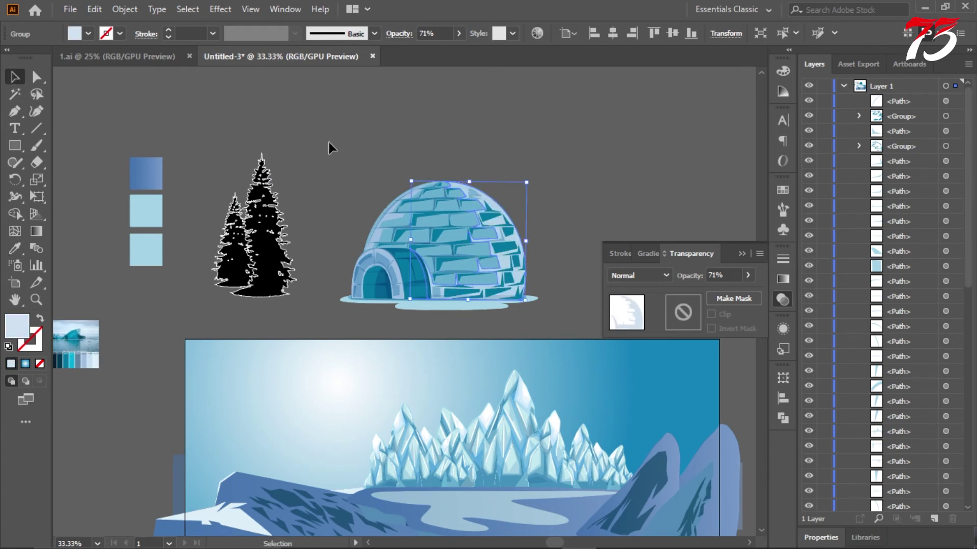
{"action": "left_click", "coordinate": [329, 148]}
- Set the blending mode of the igloo's dome base shape to Normal
{"action": "scroll", "coordinate": [406, 211], "scroll_direction": "up", "scroll_amount": 3}
{"action": "left_click", "coordinate": [385, 235]}
{"action": "left_click", "coordinate": [651, 277]}
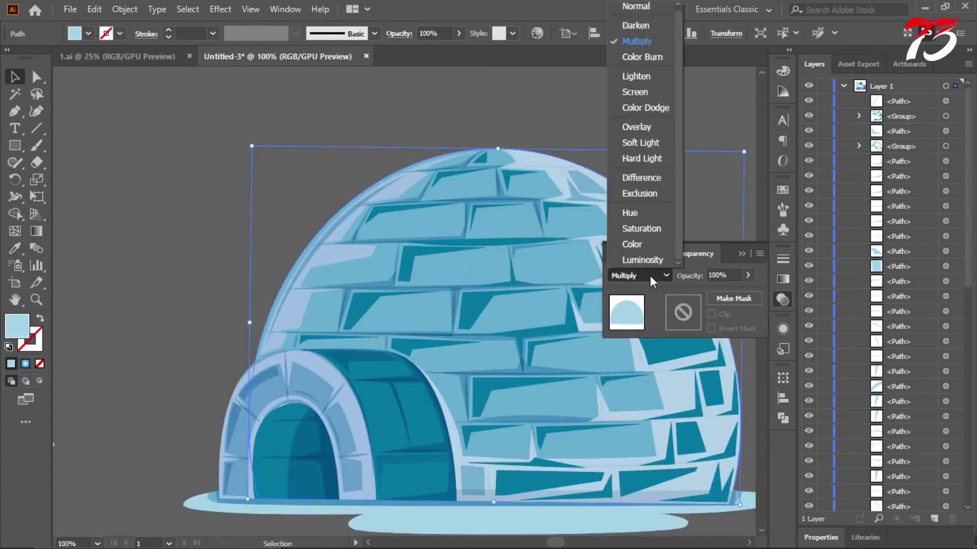
{"action": "left_click", "coordinate": [639, 10]}
{"action": "left_click", "coordinate": [252, 180]}
{"action": "scroll", "coordinate": [331, 191], "scroll_direction": "down", "scroll_amount": 4}
{"action": "scroll", "coordinate": [375, 197], "scroll_direction": "up", "scroll_amount": 4}
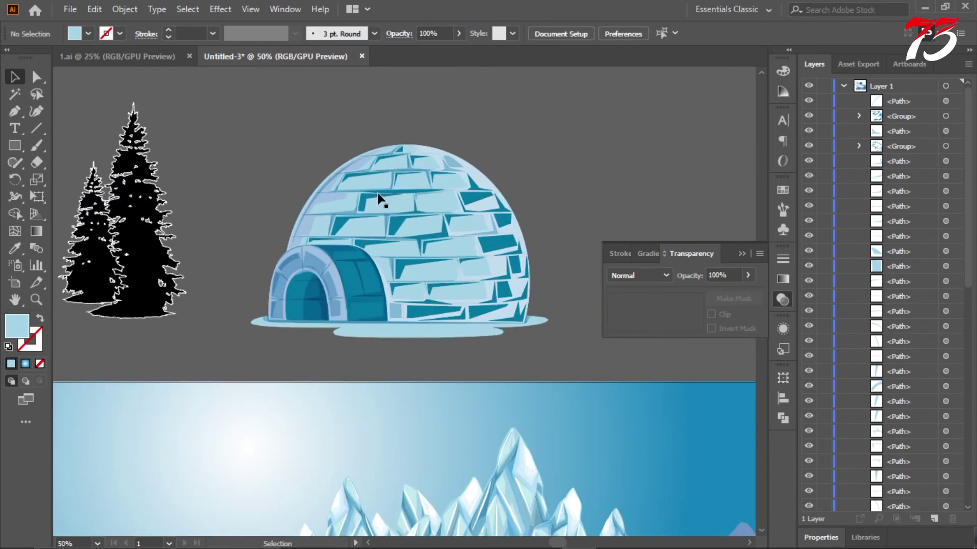
- Recolour the shaded facets on the dome's left side and the entrance arch with the igloo's teal
{"action": "left_click", "coordinate": [312, 220]}
{"action": "left_click", "coordinate": [14, 265]}
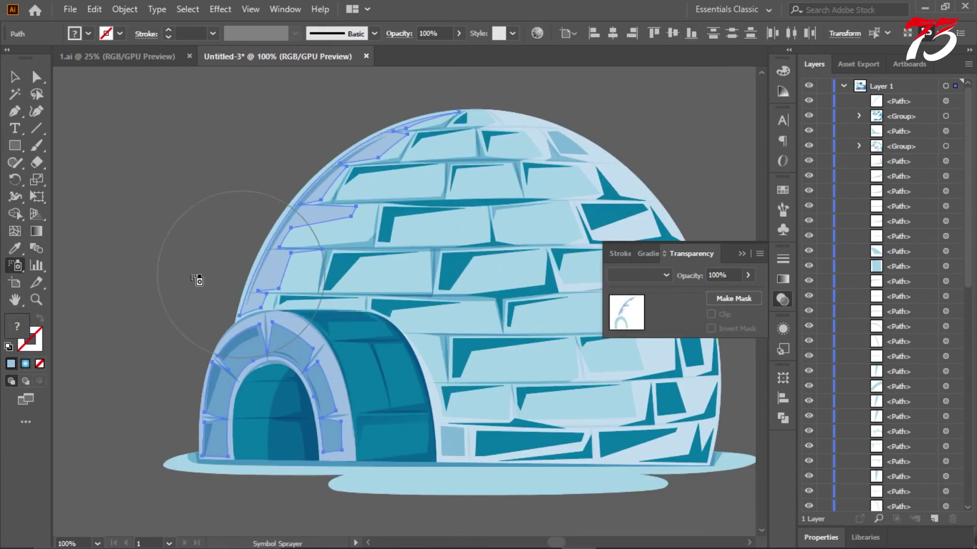
{"action": "left_click", "coordinate": [343, 266]}
{"action": "left_click", "coordinate": [15, 77]}
{"action": "scroll", "coordinate": [283, 213], "scroll_direction": "up", "scroll_amount": 1}
{"action": "left_click", "coordinate": [260, 205]}
{"action": "scroll", "coordinate": [259, 205], "scroll_direction": "down", "scroll_amount": 4}
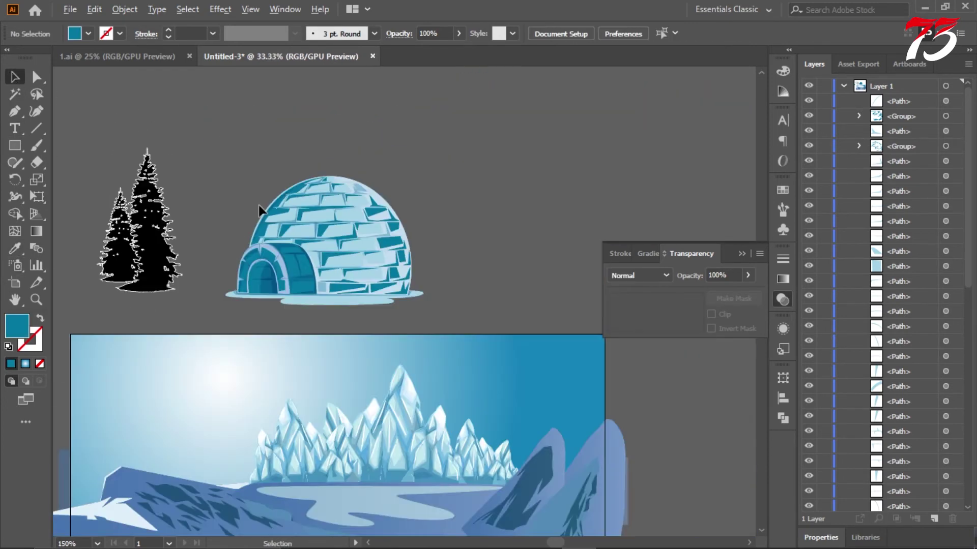
- Recolour the base shape of the entrance arch with the light blue of the dome's bricks
{"action": "scroll", "coordinate": [275, 236], "scroll_direction": "up", "scroll_amount": 2}
{"action": "left_click", "coordinate": [282, 256]}
{"action": "left_click", "coordinate": [15, 248]}
{"action": "left_click", "coordinate": [265, 225]}
{"action": "key", "text": "ctrl+z"}
{"action": "left_click", "coordinate": [352, 224]}
{"action": "left_click", "coordinate": [15, 77]}
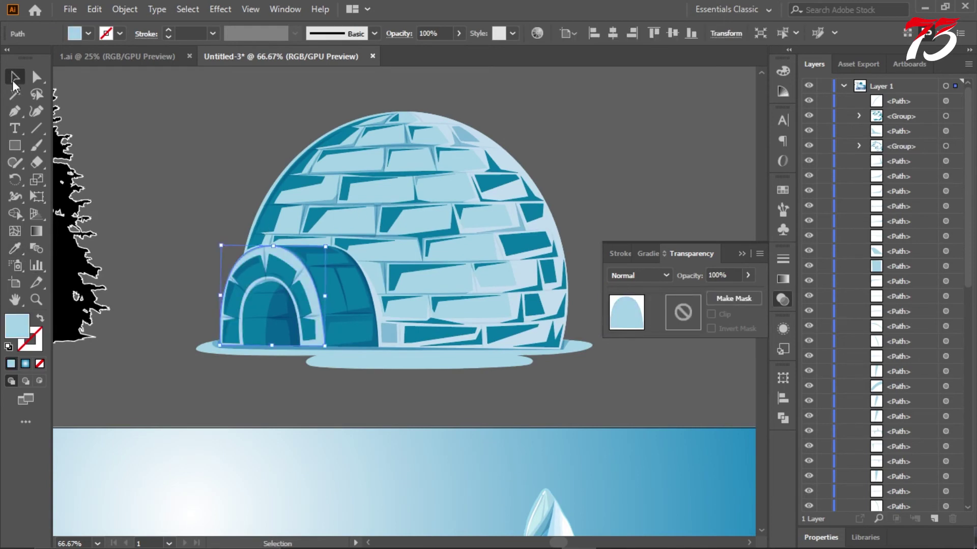
{"action": "left_click", "coordinate": [203, 168]}
- Set the blending mode of the thin brick-edge path directly above the igloo's entrance arch to Normal
{"action": "scroll", "coordinate": [369, 241], "scroll_direction": "up", "scroll_amount": 1}
{"action": "scroll", "coordinate": [310, 181], "scroll_direction": "down", "scroll_amount": 2}
{"action": "left_click_drag", "start_coordinate": [255, 176], "coordinate": [478, 287]}
{"action": "left_click", "coordinate": [485, 288]}
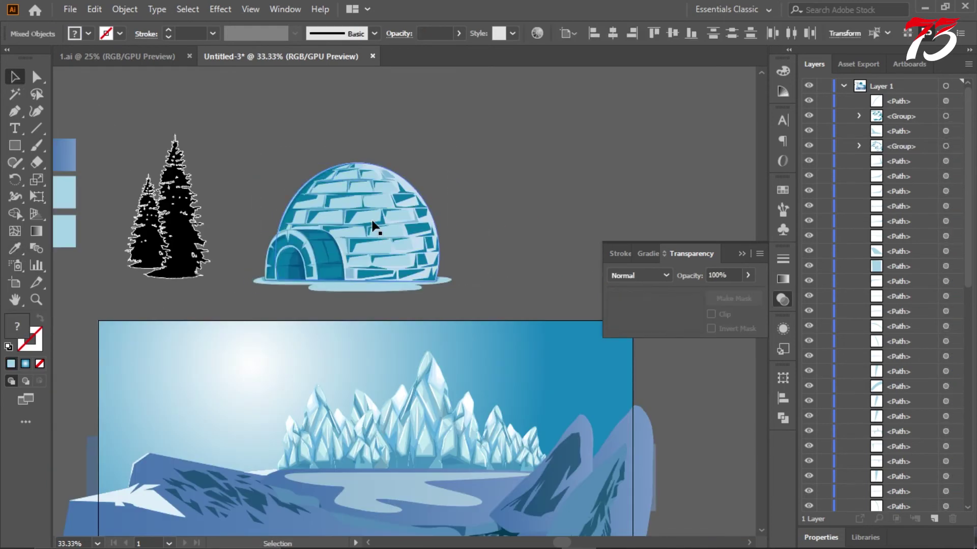
{"action": "left_click", "coordinate": [371, 220]}
{"action": "left_click", "coordinate": [355, 178]}
{"action": "left_click", "coordinate": [305, 239]}
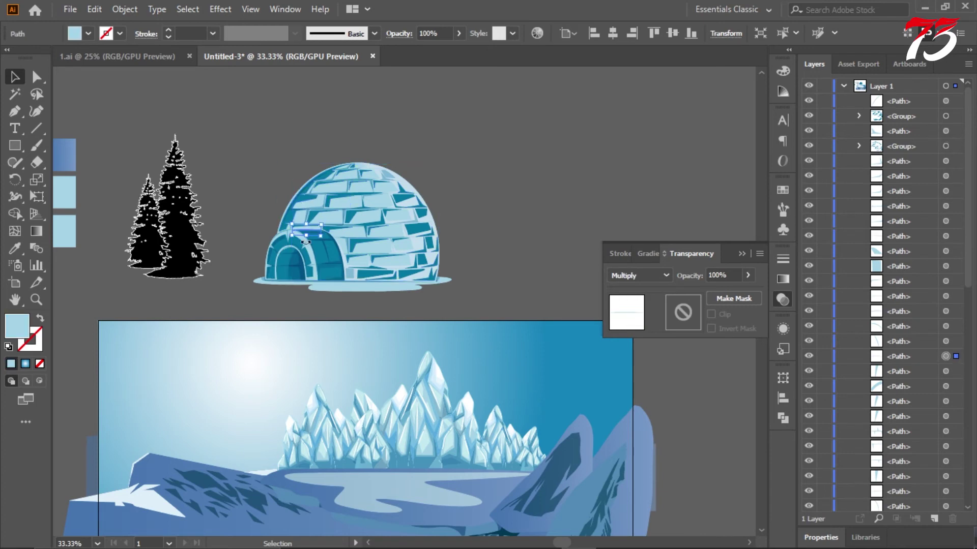
{"action": "scroll", "coordinate": [311, 235], "scroll_direction": "up", "scroll_amount": 3}
{"action": "left_click", "coordinate": [642, 276]}
{"action": "left_click", "coordinate": [640, 9]}
{"action": "left_click", "coordinate": [192, 138]}
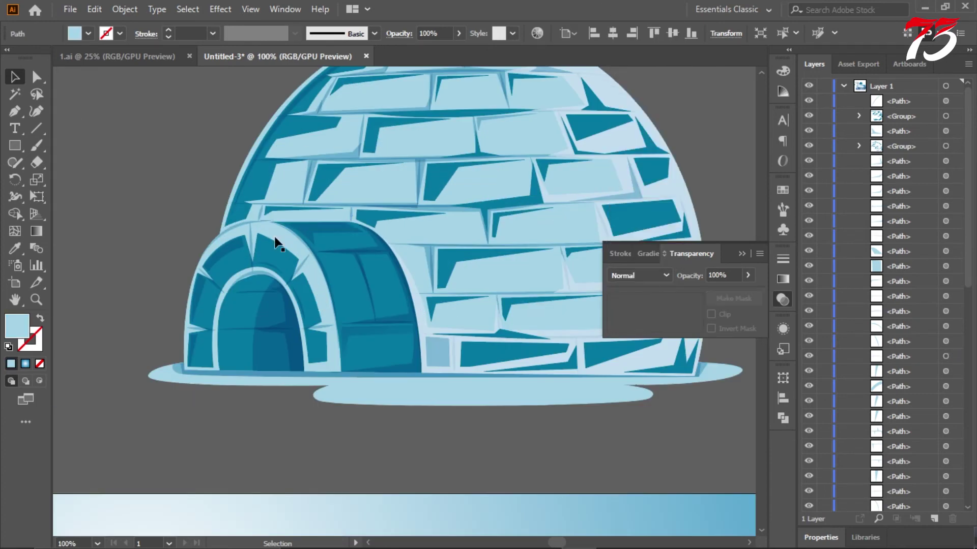
- Set the blending mode of the brick-line shape just above the igloo's entrance to Normal
{"action": "left_click", "coordinate": [261, 216]}
{"action": "left_click", "coordinate": [640, 276]}
{"action": "left_click", "coordinate": [636, 11]}
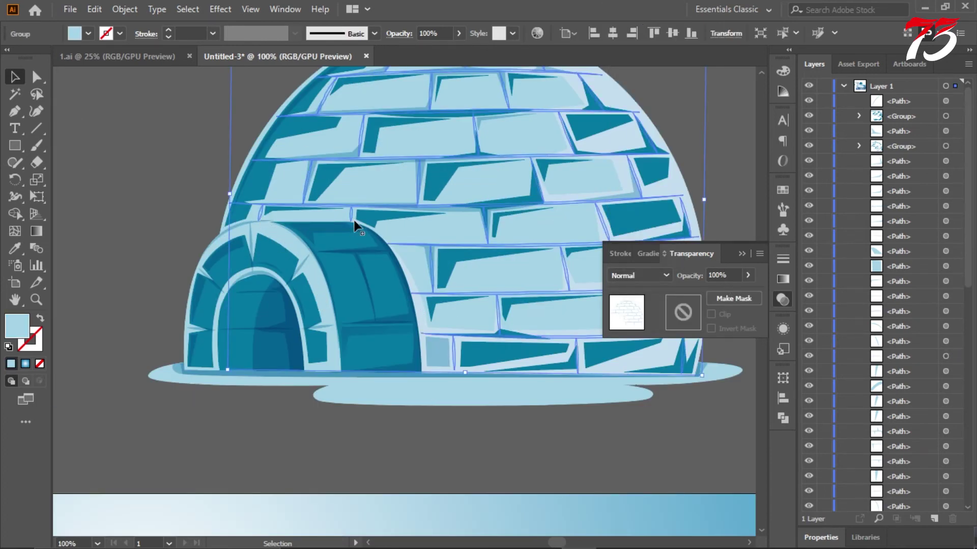
{"action": "key", "text": "ctrl+shift+a"}
- Group all parts of the igloo, including its ground shadows, into one object
{"action": "scroll", "coordinate": [325, 172], "scroll_direction": "down", "scroll_amount": 2}
{"action": "scroll", "coordinate": [290, 148], "scroll_direction": "up", "scroll_amount": 1}
{"action": "left_click_drag", "start_coordinate": [224, 97], "coordinate": [545, 325]}
{"action": "key", "text": "ctrl+g"}
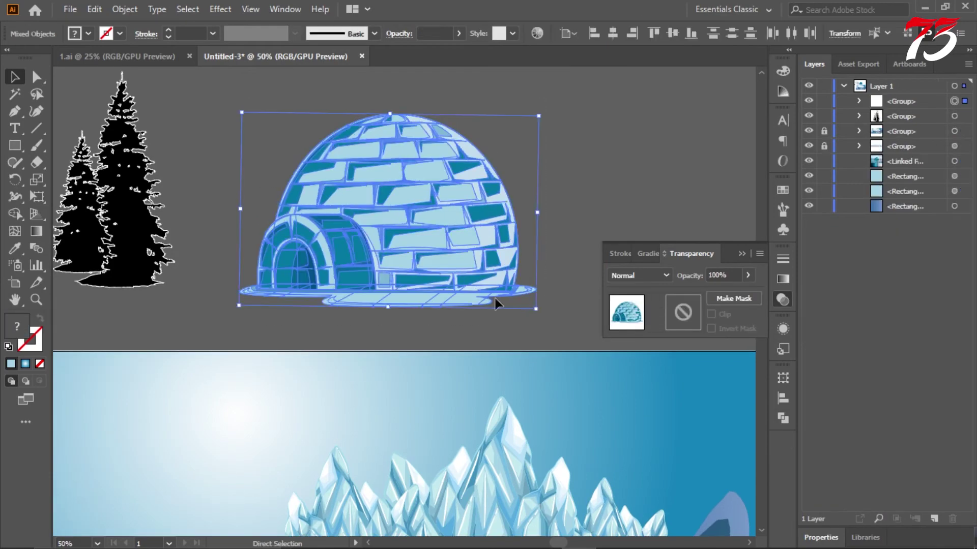
- Move the igloo group into the scene, onto the snow field in front of the ice mountains
{"action": "scroll", "coordinate": [488, 285], "scroll_direction": "down", "scroll_amount": 5}
{"action": "left_click_drag", "start_coordinate": [413, 132], "coordinate": [486, 441]}
{"action": "left_click", "coordinate": [411, 213]}
{"action": "scroll", "coordinate": [411, 212], "scroll_direction": "down", "scroll_amount": 4}
{"action": "left_click_drag", "start_coordinate": [477, 285], "coordinate": [459, 327]}
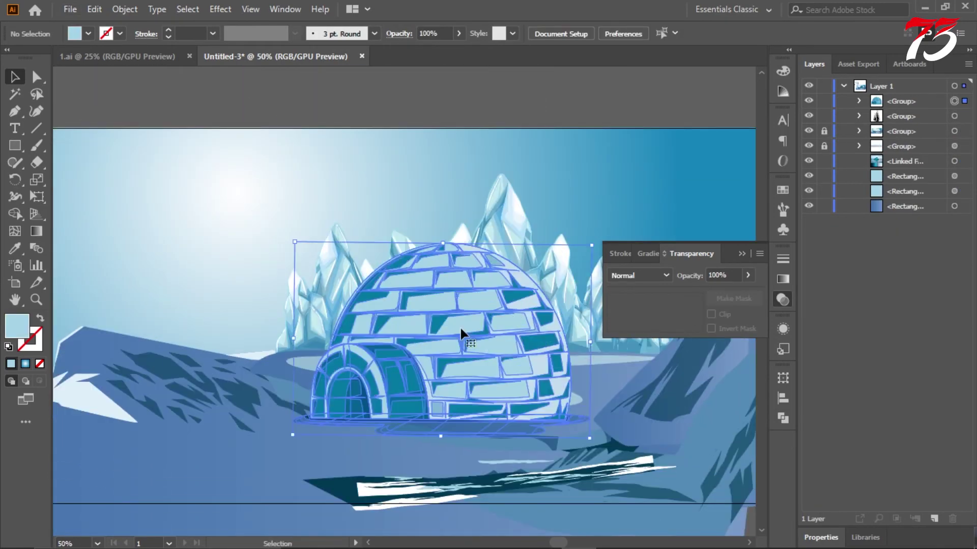
- Scale the igloo down slightly on the snow field and close the transparency settings
{"action": "scroll", "coordinate": [461, 329], "scroll_direction": "down", "scroll_amount": 1}
{"action": "left_click_drag", "start_coordinate": [588, 405], "coordinate": [557, 383]}
{"action": "scroll", "coordinate": [472, 250], "scroll_direction": "down", "scroll_amount": 1}
{"action": "left_click", "coordinate": [460, 133]}
{"action": "scroll", "coordinate": [360, 272], "scroll_direction": "down", "scroll_amount": 3}
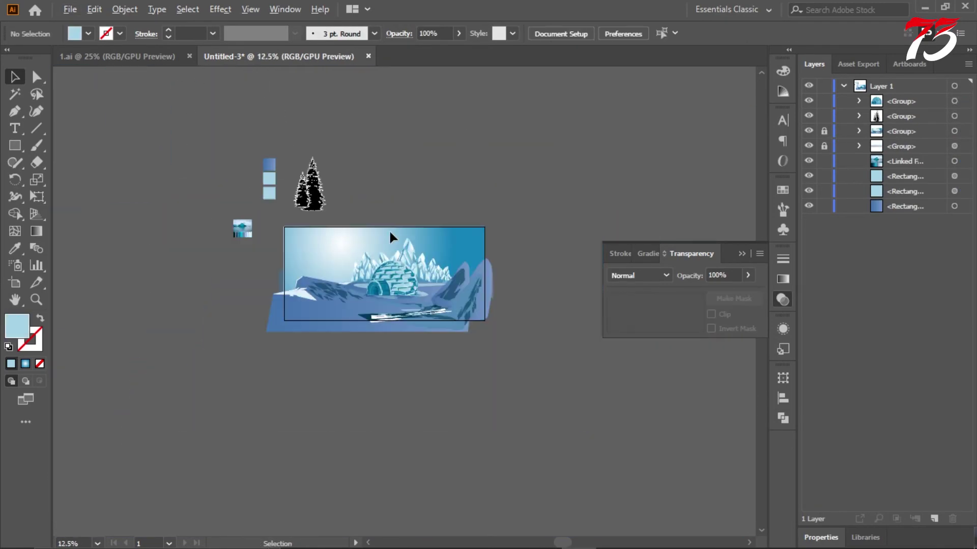
{"action": "scroll", "coordinate": [387, 231], "scroll_direction": "up", "scroll_amount": 2}
{"action": "left_click", "coordinate": [782, 299]}
{"action": "scroll", "coordinate": [458, 340], "scroll_direction": "up", "scroll_amount": 3}
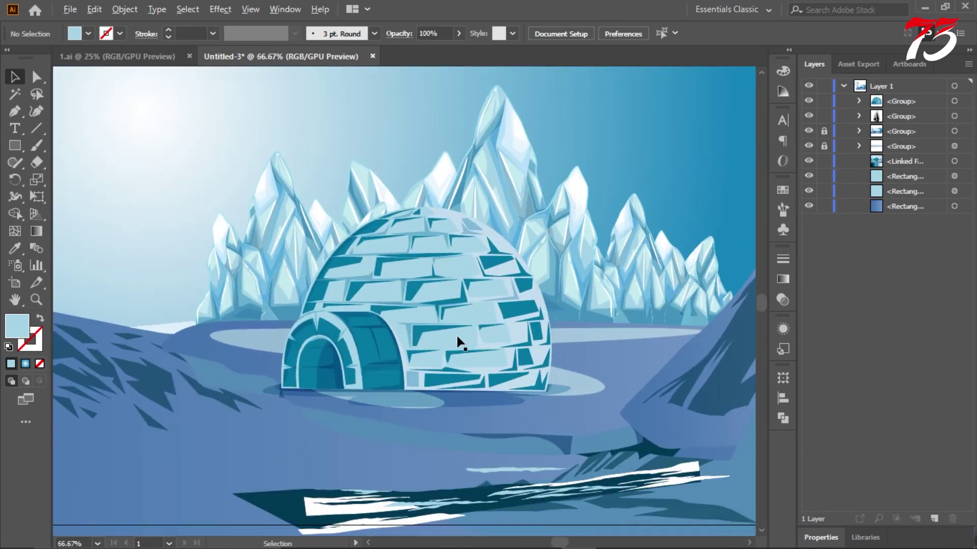
- Enlarge the igloo slightly and nudge it up on the snow field
{"action": "left_click_drag", "start_coordinate": [476, 297], "coordinate": [475, 287]}
{"action": "mouse_move", "coordinate": [584, 371]}
{"action": "left_mouse_down"}
{"action": "mouse_move", "coordinate": [617, 391]}
{"action": "mouse_move", "coordinate": [594, 376]}
{"action": "left_mouse_up"}
{"action": "left_click_drag", "start_coordinate": [498, 330], "coordinate": [495, 324]}
{"action": "scroll", "coordinate": [499, 311], "scroll_direction": "down", "scroll_amount": 2}
{"action": "left_click", "coordinate": [494, 123]}
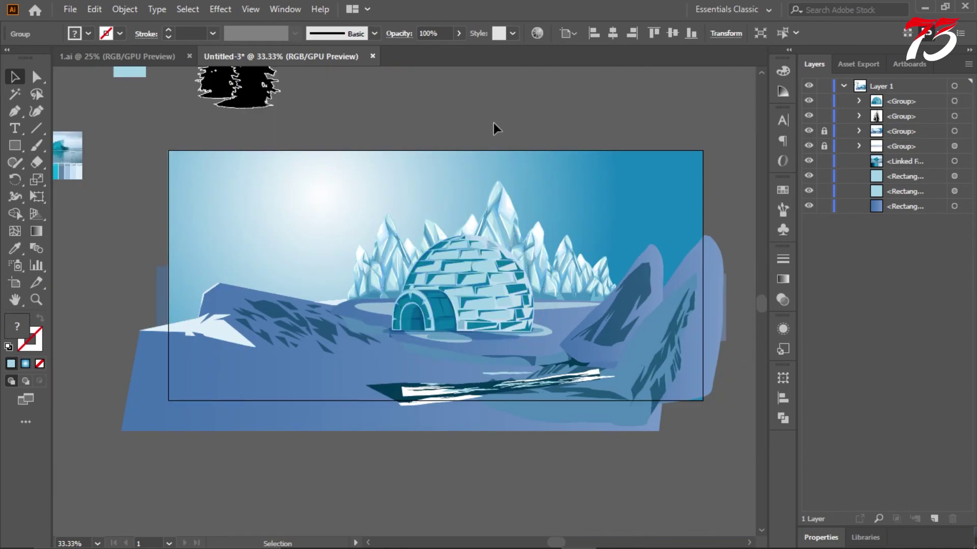
- Try a lower placement of the igloo, undo it, and scale the igloo down slightly instead
{"action": "scroll", "coordinate": [397, 356], "scroll_direction": "up", "scroll_amount": 5}
{"action": "left_click", "coordinate": [327, 386]}
{"action": "scroll", "coordinate": [524, 342], "scroll_direction": "down", "scroll_amount": 3}
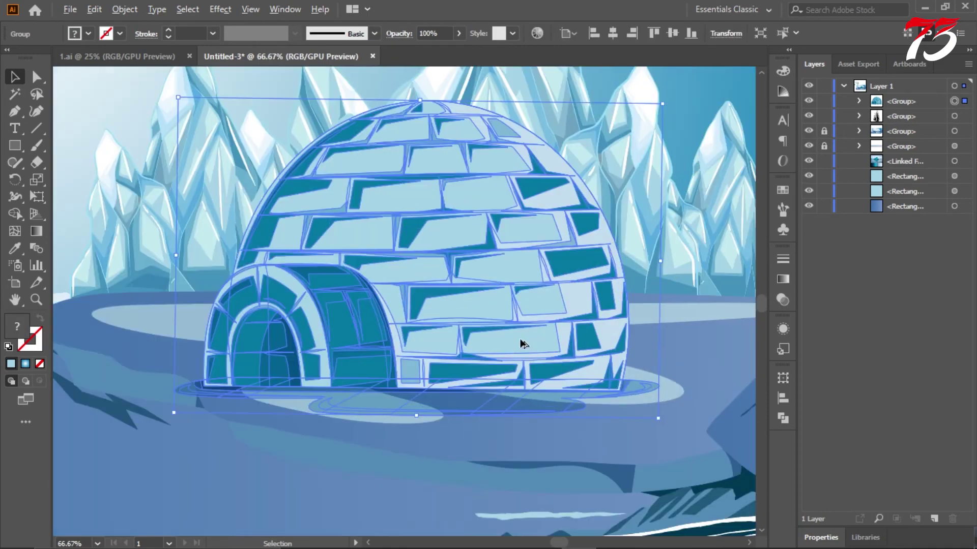
{"action": "scroll", "coordinate": [505, 338], "scroll_direction": "up", "scroll_amount": 1}
{"action": "left_click_drag", "start_coordinate": [505, 341], "coordinate": [529, 353]}
{"action": "key", "text": "ctrl+z"}
{"action": "left_click_drag", "start_coordinate": [658, 419], "coordinate": [644, 408]}
{"action": "scroll", "coordinate": [487, 351], "scroll_direction": "down", "scroll_amount": 3}
{"action": "left_click", "coordinate": [535, 321]}
{"action": "scroll", "coordinate": [523, 338], "scroll_direction": "up", "scroll_amount": 3}
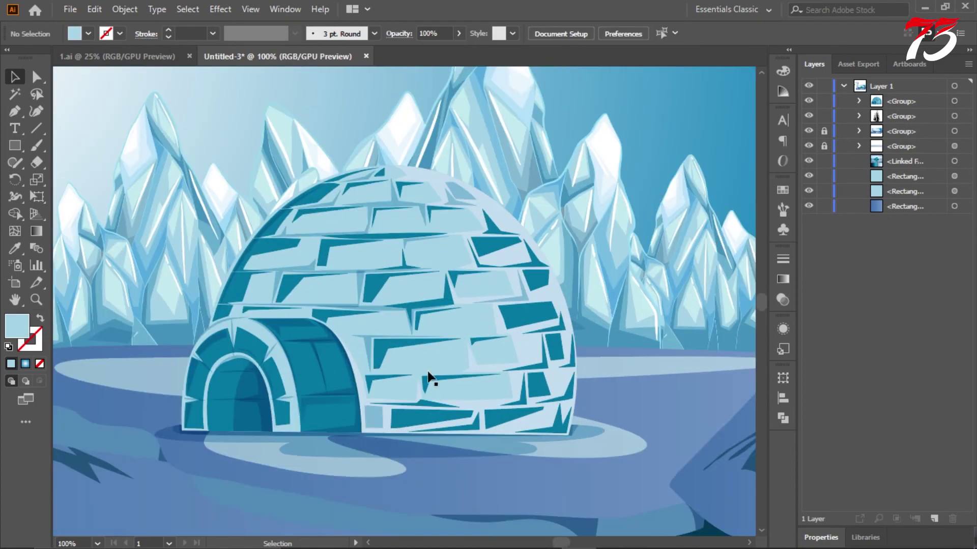
- Enlarge the igloo a little and shift it slightly up and to the left in front of the ice mountains
{"action": "scroll", "coordinate": [431, 368], "scroll_direction": "down", "scroll_amount": 1}
{"action": "scroll", "coordinate": [486, 332], "scroll_direction": "down", "scroll_amount": 4}
{"action": "scroll", "coordinate": [483, 324], "scroll_direction": "up", "scroll_amount": 1}
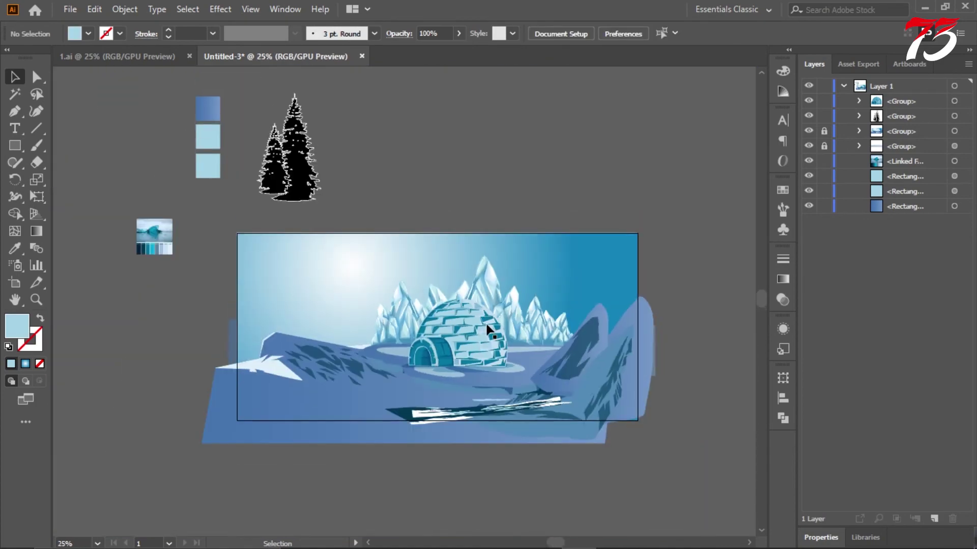
{"action": "scroll", "coordinate": [485, 324], "scroll_direction": "up", "scroll_amount": 1}
{"action": "left_click", "coordinate": [487, 328]}
{"action": "left_click_drag", "start_coordinate": [531, 389], "coordinate": [542, 397]}
{"action": "scroll", "coordinate": [489, 336], "scroll_direction": "up", "scroll_amount": 3}
{"action": "left_click_drag", "start_coordinate": [489, 374], "coordinate": [478, 365]}
{"action": "scroll", "coordinate": [484, 295], "scroll_direction": "down", "scroll_amount": 3}
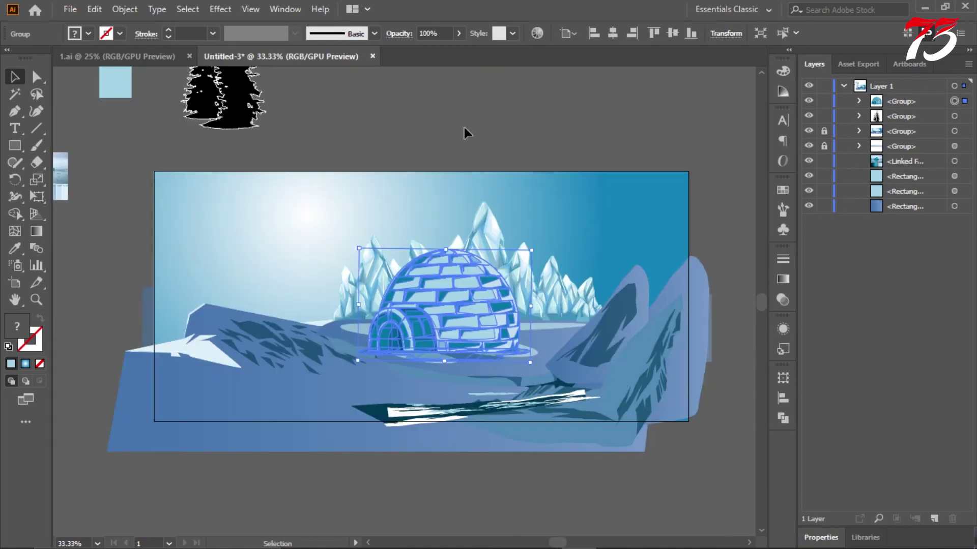
{"action": "left_click", "coordinate": [464, 129]}
- Move the pine trees onto the left snowy hill and recolour them with the dark teal from the reference photo's palette
{"action": "scroll", "coordinate": [430, 203], "scroll_direction": "down", "scroll_amount": 2}
{"action": "scroll", "coordinate": [449, 224], "scroll_direction": "up", "scroll_amount": 2}
{"action": "scroll", "coordinate": [443, 168], "scroll_direction": "up", "scroll_amount": 3}
{"action": "left_click_drag", "start_coordinate": [210, 167], "coordinate": [260, 364]}
{"action": "key", "text": "i"}
{"action": "scroll", "coordinate": [289, 271], "scroll_direction": "down", "scroll_amount": 1}
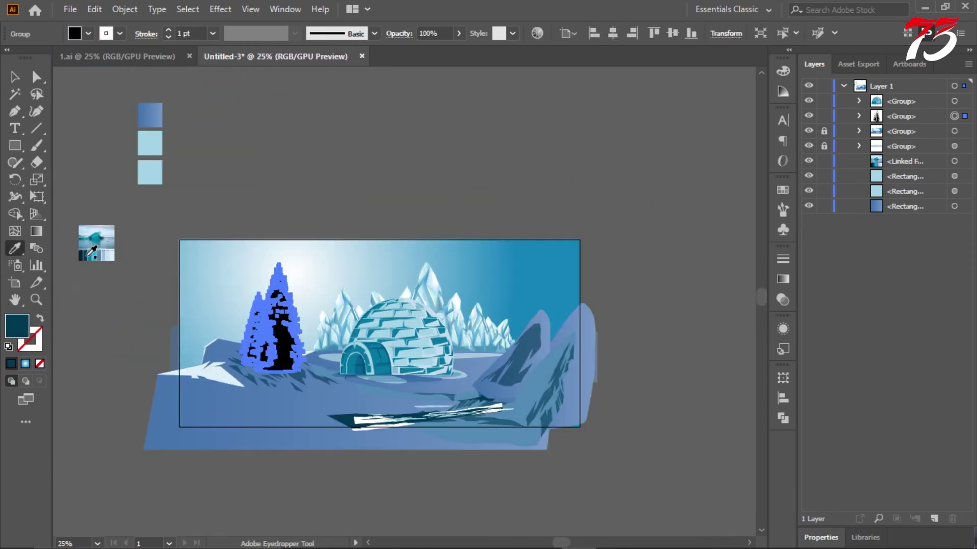
{"action": "left_click", "coordinate": [87, 256]}
{"action": "left_click", "coordinate": [14, 81]}
{"action": "left_click", "coordinate": [319, 170]}
- Examine how the pine trees and the igloo fit into the overall winter composition
{"action": "scroll", "coordinate": [318, 170], "scroll_direction": "down", "scroll_amount": 1}
{"action": "scroll", "coordinate": [318, 172], "scroll_direction": "up", "scroll_amount": 1}
{"action": "scroll", "coordinate": [272, 345], "scroll_direction": "up", "scroll_amount": 2}
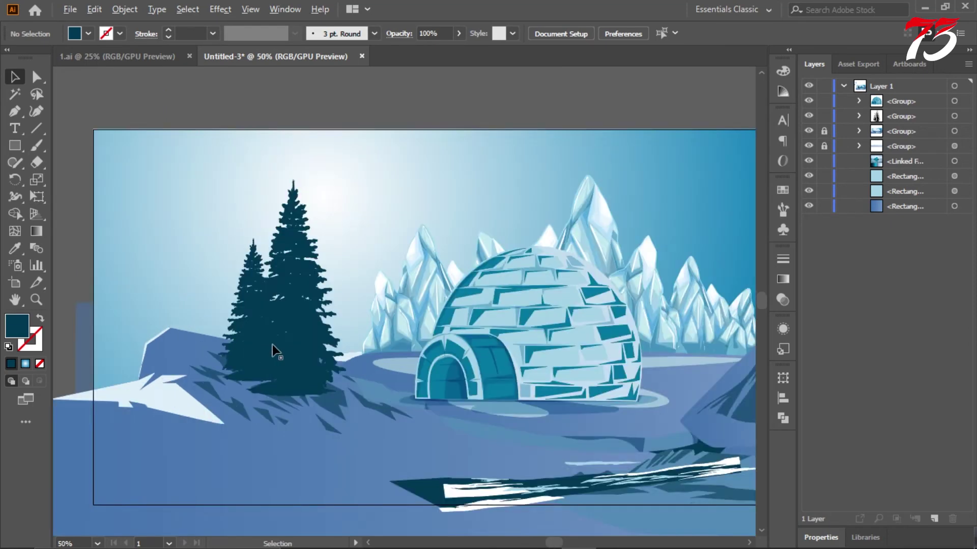
{"action": "scroll", "coordinate": [273, 343], "scroll_direction": "down", "scroll_amount": 2}
{"action": "scroll", "coordinate": [456, 326], "scroll_direction": "up", "scroll_amount": 1}
{"action": "scroll", "coordinate": [457, 304], "scroll_direction": "up", "scroll_amount": 1}
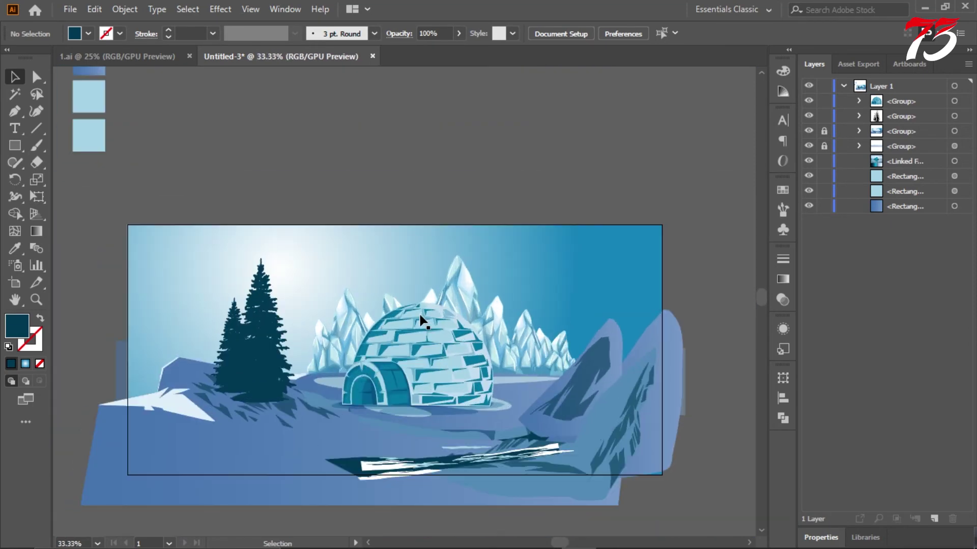
{"action": "scroll", "coordinate": [420, 321], "scroll_direction": "down", "scroll_amount": 2}
{"action": "scroll", "coordinate": [468, 371], "scroll_direction": "up", "scroll_amount": 2}
{"action": "scroll", "coordinate": [541, 282], "scroll_direction": "up", "scroll_amount": 1}
{"action": "scroll", "coordinate": [413, 226], "scroll_direction": "down", "scroll_amount": 2}
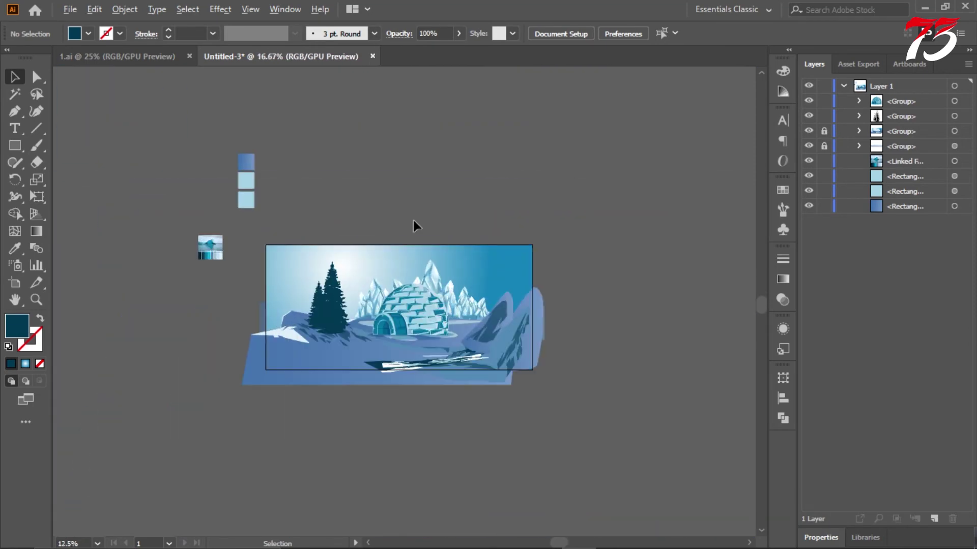
- Copy the snowman with its hat from 1.ai and paste it above the artboard of the winter scene
{"action": "left_click", "coordinate": [138, 56]}
{"action": "left_click", "coordinate": [432, 430]}
{"action": "left_click_drag", "start_coordinate": [432, 432], "coordinate": [349, 178]}
{"action": "left_click", "coordinate": [468, 186]}
{"action": "scroll", "coordinate": [344, 154], "scroll_direction": "up", "scroll_amount": 1}
- Ungroup the snowman so that its body, face, scarf and hat are separately editable
{"action": "right_click", "coordinate": [353, 176]}
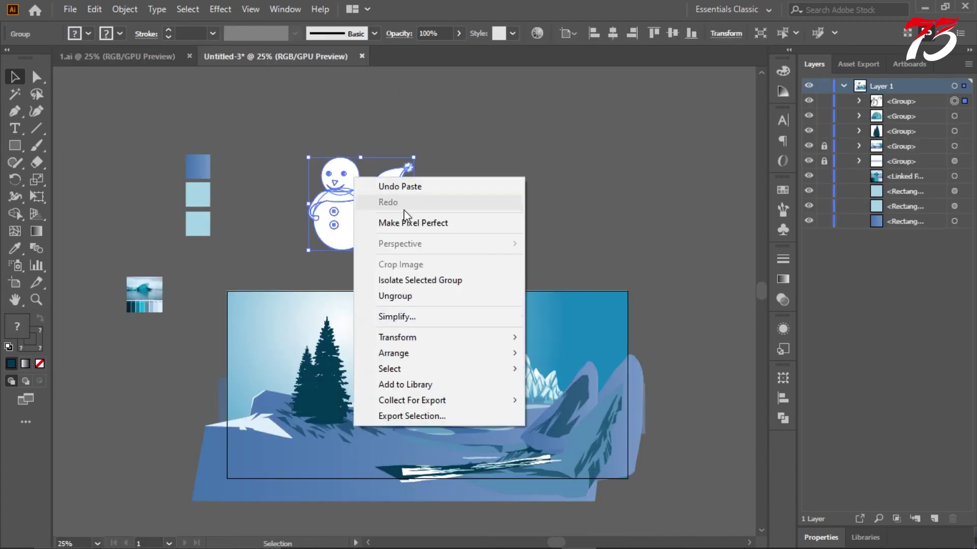
{"action": "left_click", "coordinate": [396, 296]}
{"action": "left_click", "coordinate": [366, 270]}
{"action": "scroll", "coordinate": [326, 214], "scroll_direction": "up", "scroll_amount": 2}
{"action": "left_click", "coordinate": [382, 235]}
{"action": "left_click", "coordinate": [428, 224]}
{"action": "left_click", "coordinate": [383, 142]}
{"action": "left_click", "coordinate": [403, 143]}
{"action": "scroll", "coordinate": [342, 153], "scroll_direction": "up", "scroll_amount": 2}
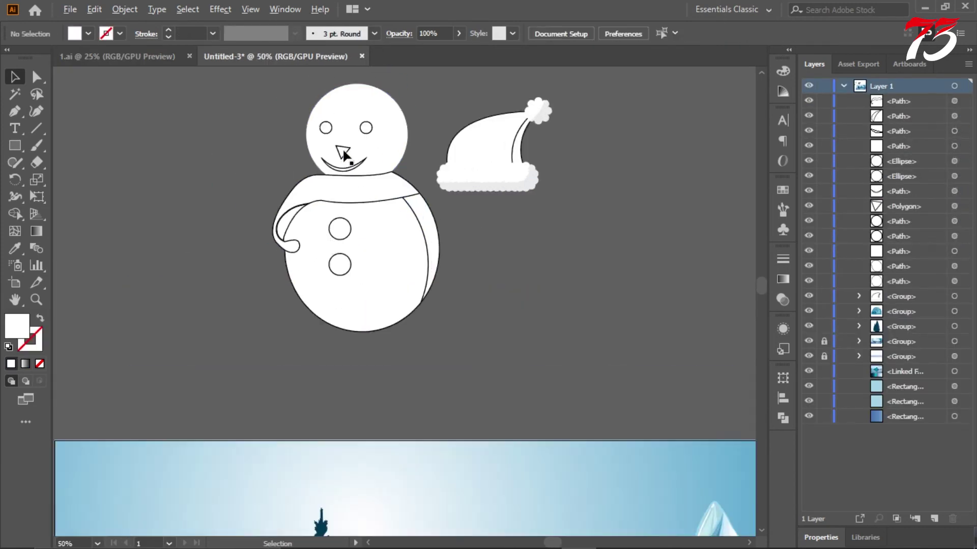
- Fill the snowman's scarf with a strong red
{"action": "left_click", "coordinate": [322, 201]}
{"action": "double_click", "coordinate": [23, 324]}
{"action": "left_click", "coordinate": [718, 227]}
{"action": "left_click", "coordinate": [680, 261]}
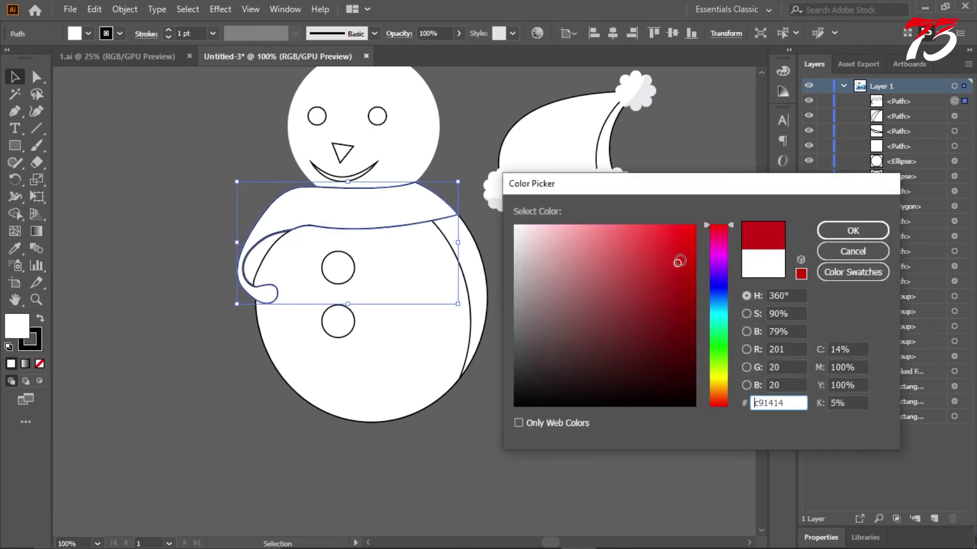
{"action": "left_click", "coordinate": [826, 230]}
- Fill the scarf's inner fold with a darker red and remove the outlines from the fold and the scarf
{"action": "left_click", "coordinate": [258, 260]}
{"action": "key", "text": "i"}
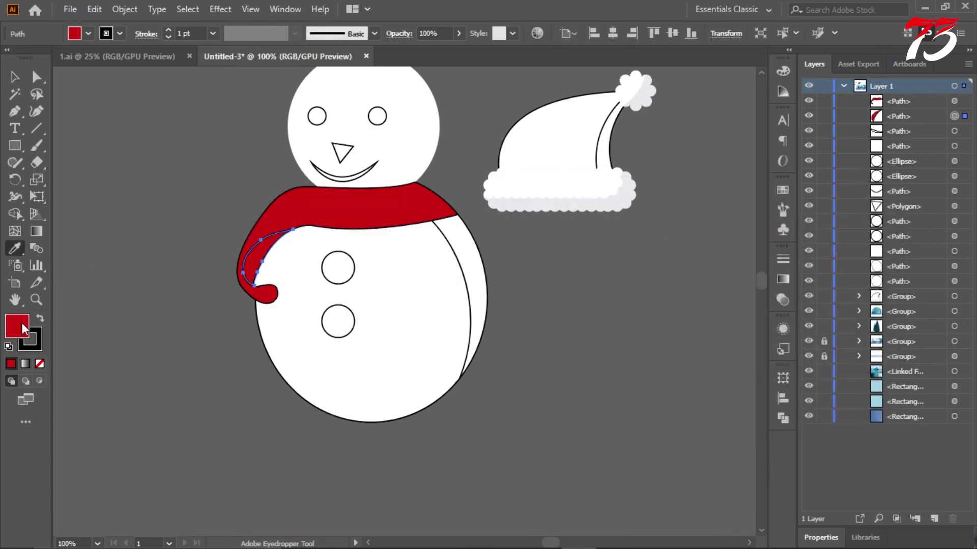
{"action": "double_click", "coordinate": [24, 325]}
{"action": "left_click", "coordinate": [853, 230]}
{"action": "scroll", "coordinate": [279, 222], "scroll_direction": "up", "scroll_amount": 1}
{"action": "left_click", "coordinate": [245, 270]}
{"action": "left_click", "coordinate": [36, 345]}
{"action": "left_click", "coordinate": [39, 364]}
{"action": "left_click", "coordinate": [220, 259]}
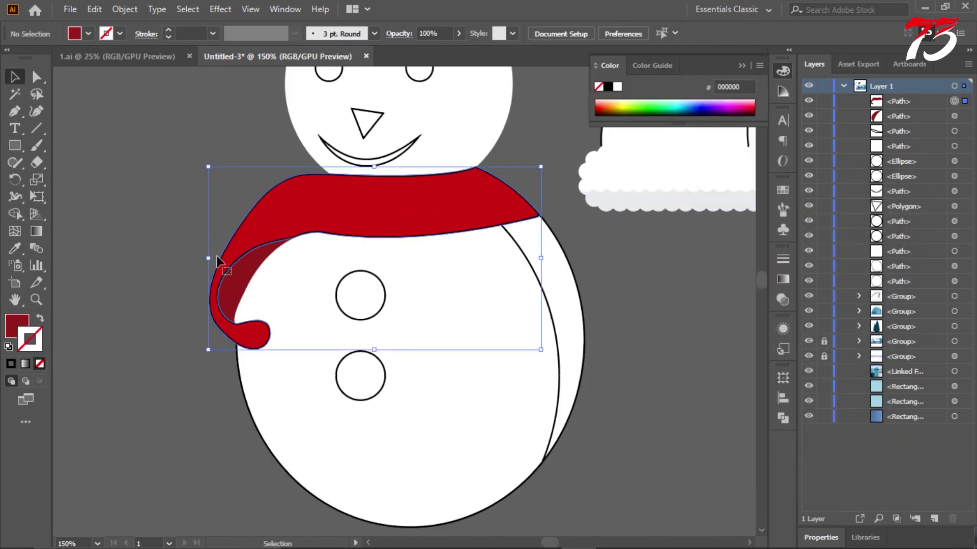
{"action": "left_click", "coordinate": [40, 365]}
{"action": "left_click", "coordinate": [163, 309]}
- Ungroup the Santa hat and recolour its cloth shapes with the scarf's red, without an outline
{"action": "scroll", "coordinate": [249, 271], "scroll_direction": "down", "scroll_amount": 3}
{"action": "scroll", "coordinate": [392, 239], "scroll_direction": "up", "scroll_amount": 2}
{"action": "left_click", "coordinate": [379, 188]}
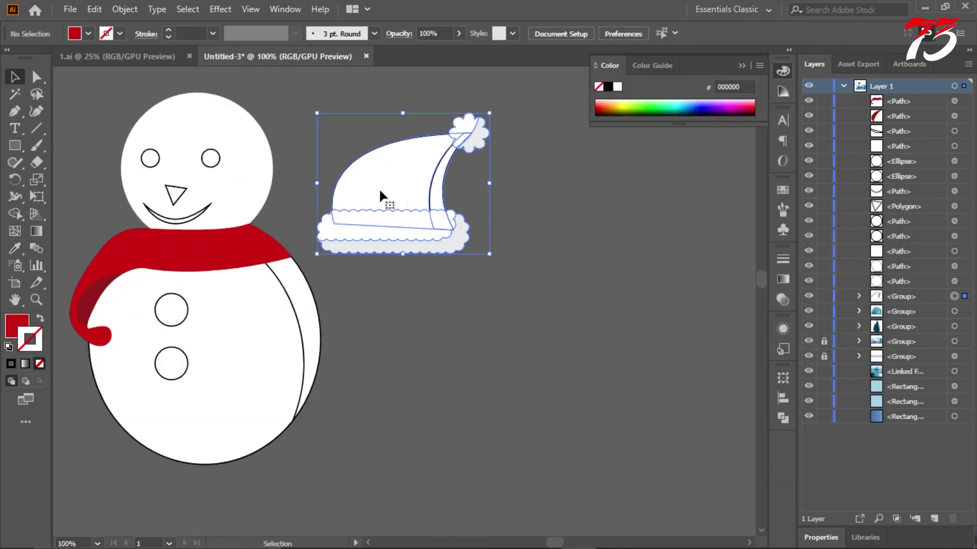
{"action": "right_click", "coordinate": [390, 201]}
{"action": "left_click", "coordinate": [430, 320]}
{"action": "left_click", "coordinate": [426, 165]}
{"action": "key", "text": "i"}
{"action": "left_click", "coordinate": [216, 238]}
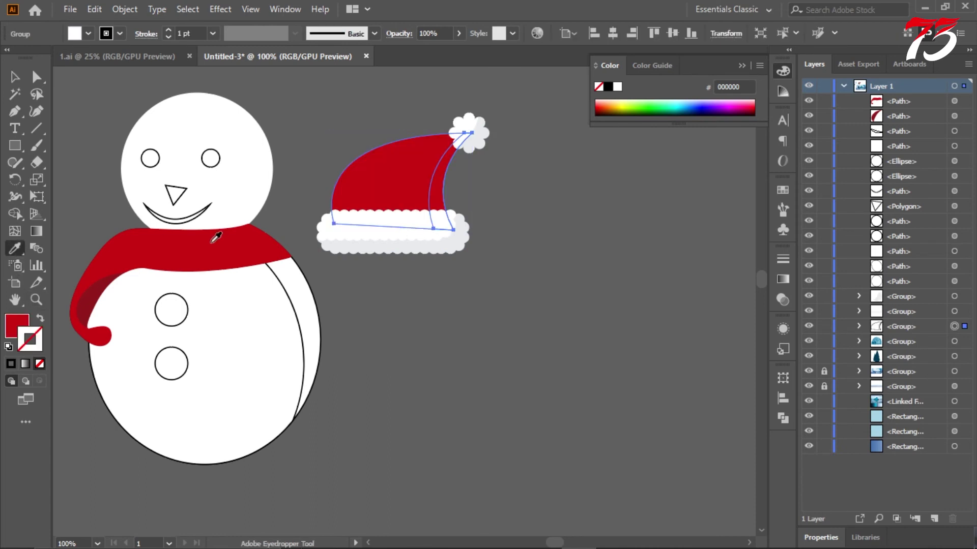
- Ungroup the hat's cloth shapes and recolour the right-hand fold with the scarf fold's dark red
{"action": "left_click", "coordinate": [76, 87]}
{"action": "right_click", "coordinate": [441, 171]}
{"action": "left_click", "coordinate": [476, 299]}
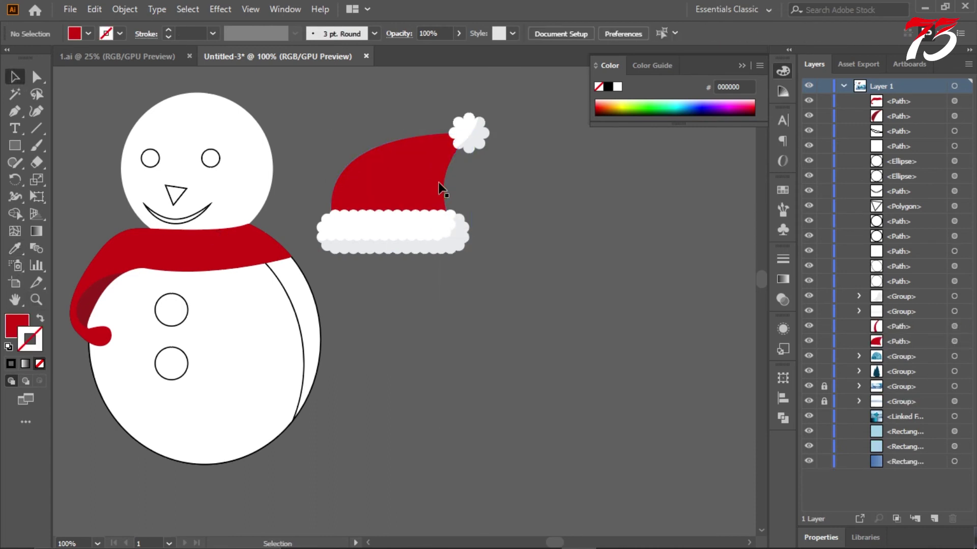
{"action": "left_click", "coordinate": [438, 182]}
{"action": "key", "text": "v"}
{"action": "left_click", "coordinate": [77, 105]}
{"action": "scroll", "coordinate": [289, 102], "scroll_direction": "up", "scroll_amount": 2}
{"action": "scroll", "coordinate": [397, 142], "scroll_direction": "down", "scroll_amount": 1}
{"action": "scroll", "coordinate": [433, 152], "scroll_direction": "up", "scroll_amount": 1}
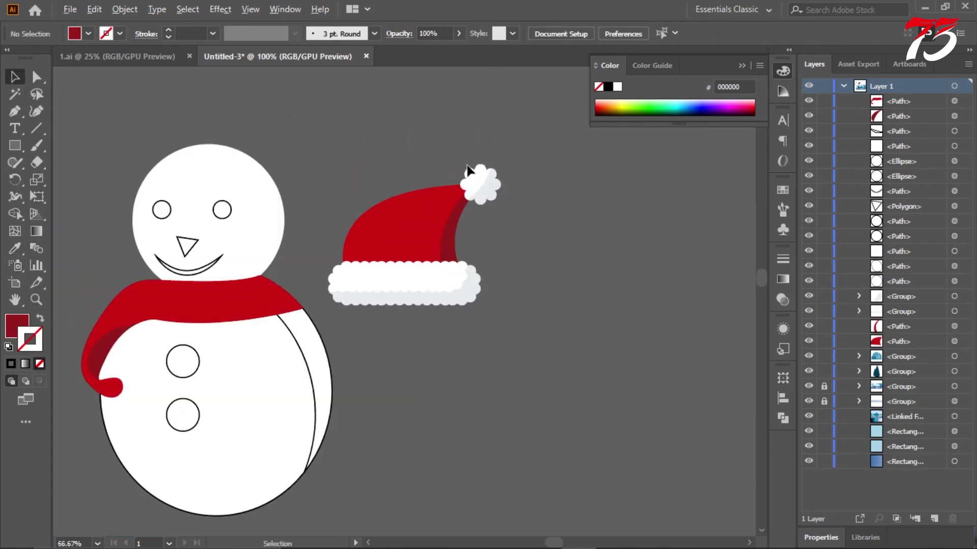
- Group the hat's cloth, brim and pompom into one object
{"action": "left_click_drag", "start_coordinate": [466, 163], "coordinate": [422, 317]}
{"action": "key", "text": "ctrl+g"}
{"action": "left_click", "coordinate": [559, 297]}
{"action": "scroll", "coordinate": [573, 196], "scroll_direction": "down", "scroll_amount": 2}
{"action": "scroll", "coordinate": [419, 206], "scroll_direction": "up", "scroll_amount": 2}
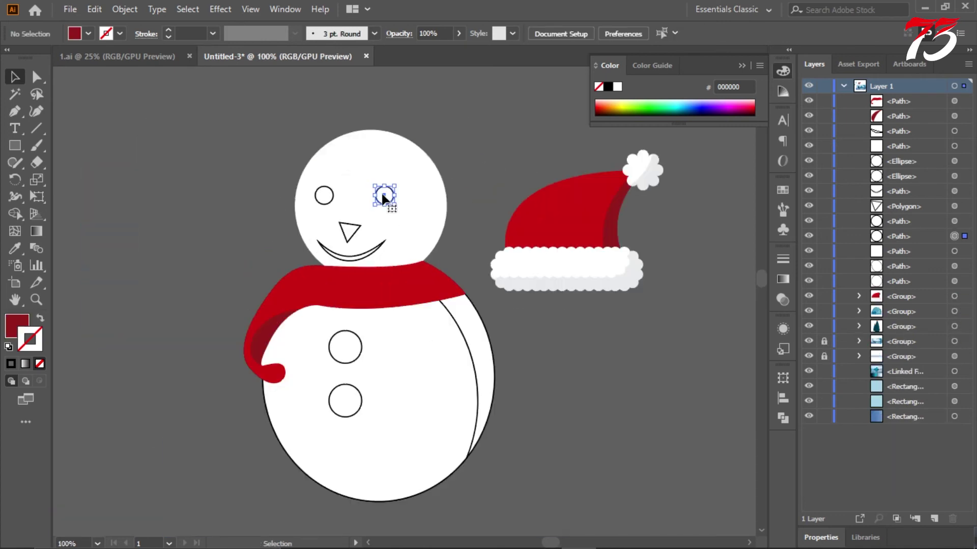
- Fill both of the snowman's eyes with black and leave them without an outline
{"action": "left_click", "coordinate": [381, 193]}
{"action": "left_click", "coordinate": [326, 197], "text": "shift"}
{"action": "left_click", "coordinate": [40, 318]}
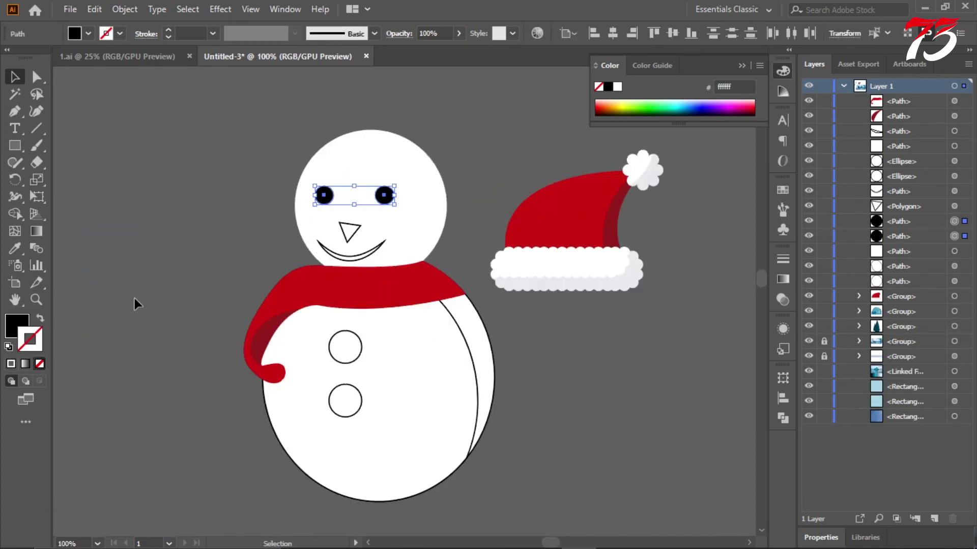
{"action": "left_click", "coordinate": [114, 252]}
- Recolour the snowman's triangular nose with the scarf's red
{"action": "left_click", "coordinate": [350, 229]}
{"action": "key", "text": "i"}
{"action": "left_click", "coordinate": [14, 82]}
{"action": "left_click", "coordinate": [278, 213]}
{"action": "scroll", "coordinate": [279, 214], "scroll_direction": "down", "scroll_amount": 1}
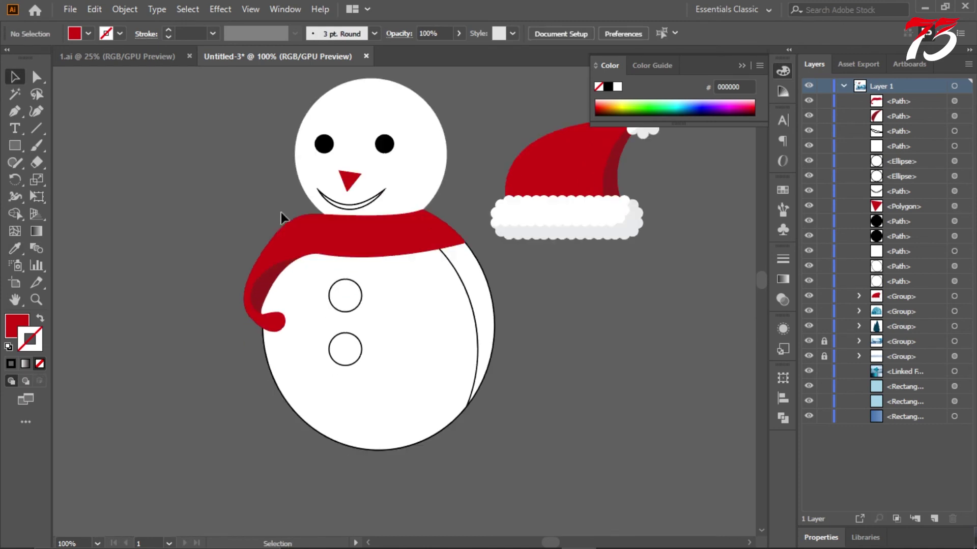
- Remove the outline of the shading shape behind the snowman's body and fill it with light grey dbdbdb
{"action": "left_click", "coordinate": [481, 305]}
{"action": "left_click", "coordinate": [12, 253]}
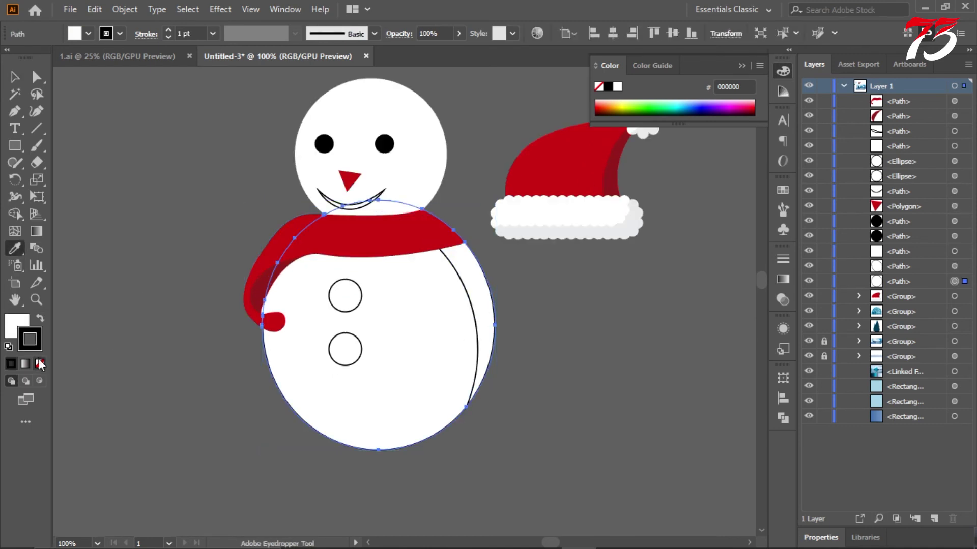
{"action": "double_click", "coordinate": [20, 333]}
{"action": "left_click_drag", "start_coordinate": [538, 255], "coordinate": [497, 249]}
{"action": "left_click", "coordinate": [853, 230]}
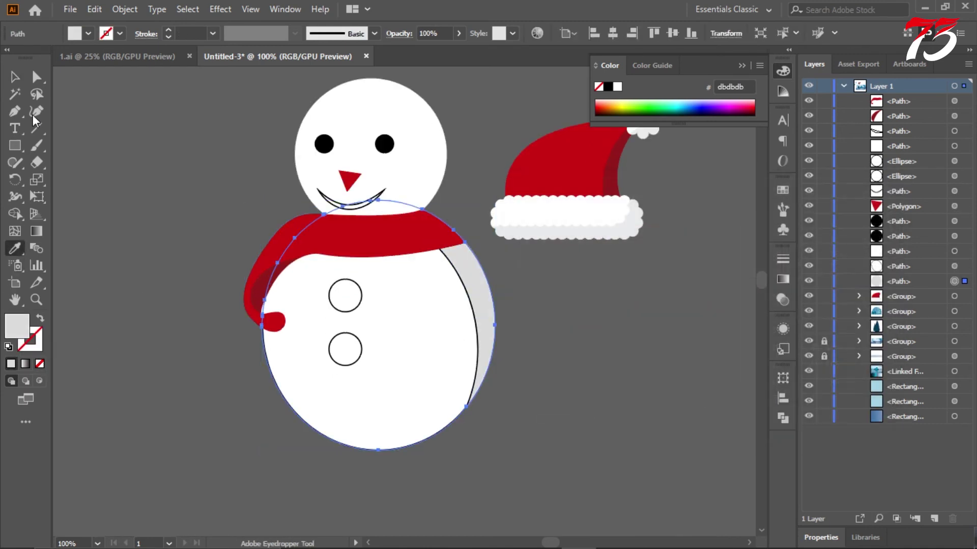
{"action": "left_click", "coordinate": [15, 78]}
- Fill the snowman's two round buttons with green
{"action": "left_click", "coordinate": [390, 327]}
{"action": "left_click", "coordinate": [347, 304]}
{"action": "left_click", "coordinate": [346, 340], "text": "shift"}
{"action": "double_click", "coordinate": [17, 326]}
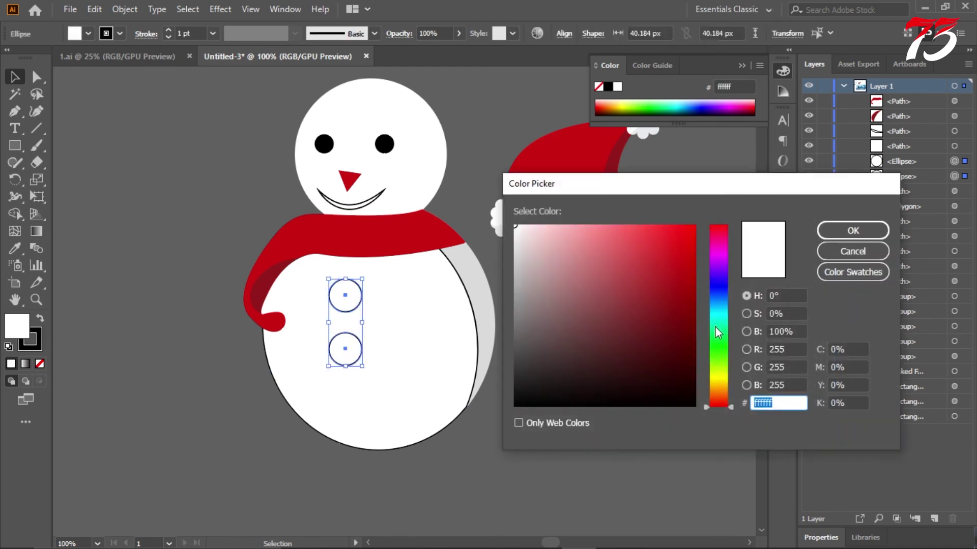
{"action": "left_click", "coordinate": [718, 345]}
{"action": "left_click", "coordinate": [678, 309]}
{"action": "left_click", "coordinate": [849, 229]}
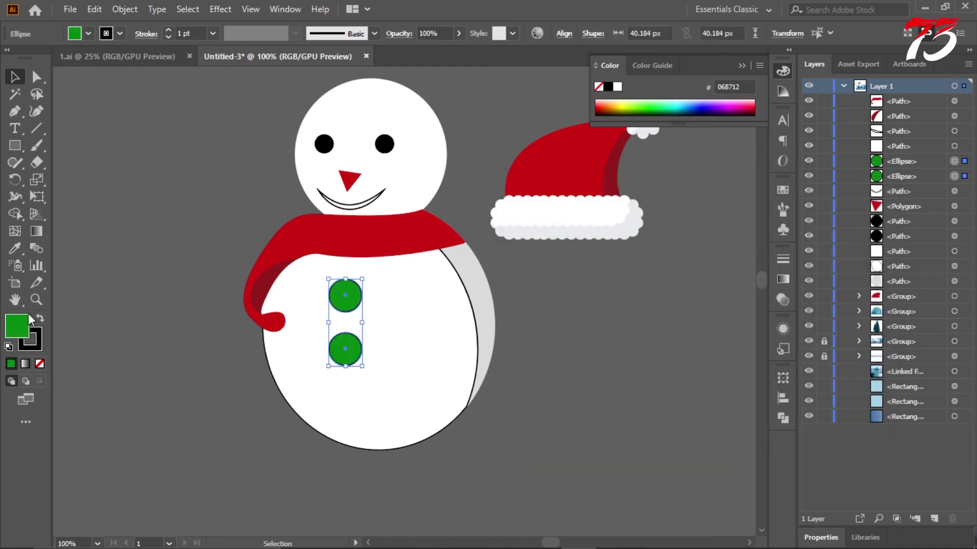
- Remove the black outlines from the snowman's buttons and white body
{"action": "left_click", "coordinate": [168, 351]}
{"action": "scroll", "coordinate": [340, 326], "scroll_direction": "down", "scroll_amount": 1}
{"action": "left_click", "coordinate": [265, 334]}
{"action": "left_click", "coordinate": [40, 363]}
{"action": "left_click", "coordinate": [338, 285]}
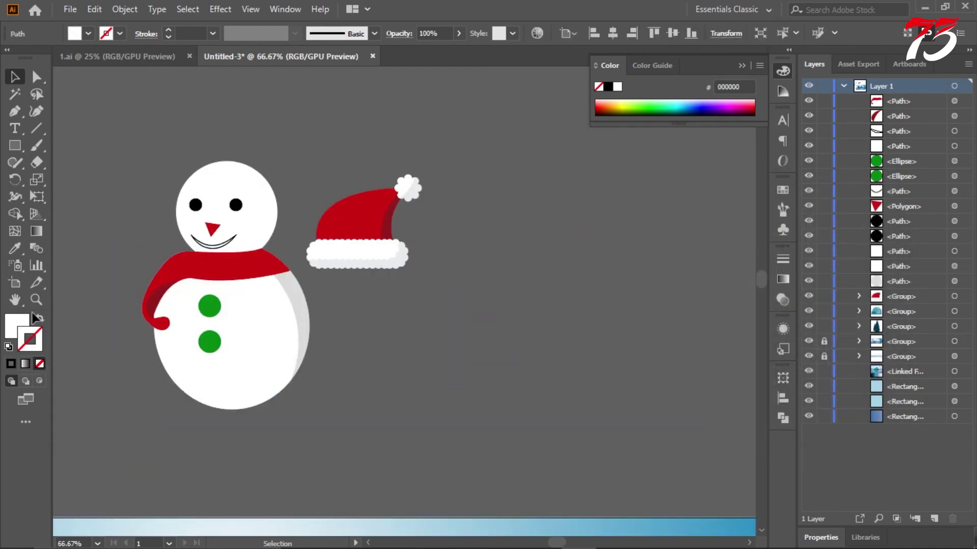
- Place the red Santa hat on the snowman's head and bring it in front of the other parts
{"action": "key", "text": "x"}
{"action": "left_click_drag", "start_coordinate": [338, 283], "coordinate": [366, 372]}
{"action": "left_click_drag", "start_coordinate": [367, 229], "coordinate": [504, 362]}
{"action": "left_click", "coordinate": [498, 362]}
{"action": "left_click_drag", "start_coordinate": [409, 336], "coordinate": [263, 230]}
{"action": "scroll", "coordinate": [264, 245], "scroll_direction": "up", "scroll_amount": 2}
{"action": "right_click", "coordinate": [276, 233]}
{"action": "mouse_move", "coordinate": [327, 412]}
{"action": "left_click", "coordinate": [481, 410]}
{"action": "left_click", "coordinate": [434, 261]}
{"action": "scroll", "coordinate": [435, 261], "scroll_direction": "down", "scroll_amount": 4}
{"action": "scroll", "coordinate": [406, 261], "scroll_direction": "up", "scroll_amount": 5}
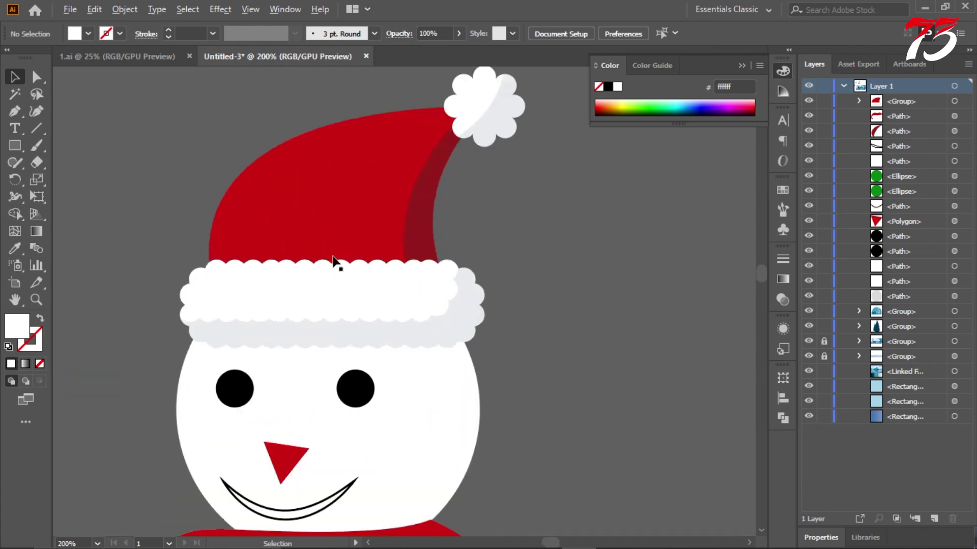
{"action": "left_click_drag", "start_coordinate": [344, 256], "coordinate": [344, 255]}
{"action": "scroll", "coordinate": [530, 298], "scroll_direction": "down", "scroll_amount": 7}
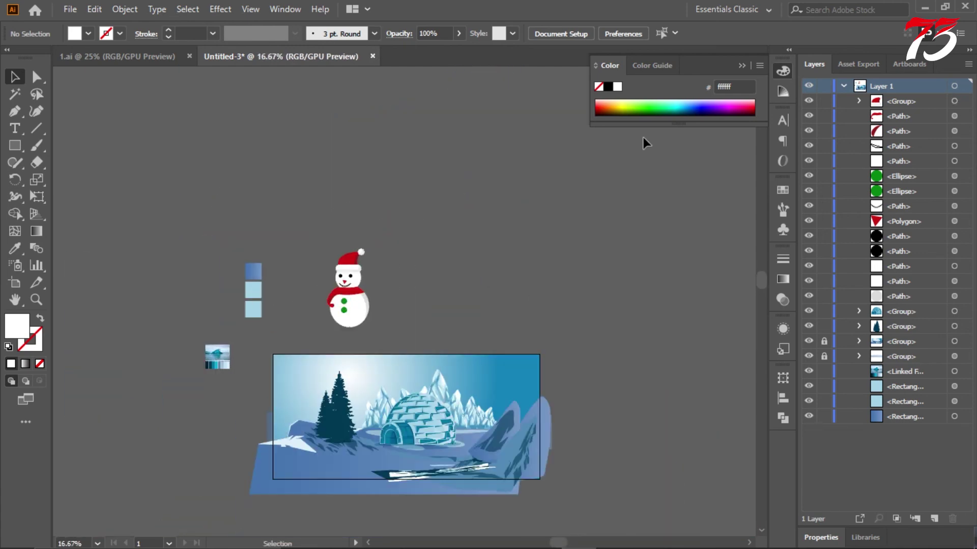
- Group the Santa hat and all the snowman's parts into a single object
{"action": "scroll", "coordinate": [456, 247], "scroll_direction": "up", "scroll_amount": 2}
{"action": "left_click_drag", "start_coordinate": [221, 329], "coordinate": [370, 315]}
{"action": "key", "text": "ctrl+g"}
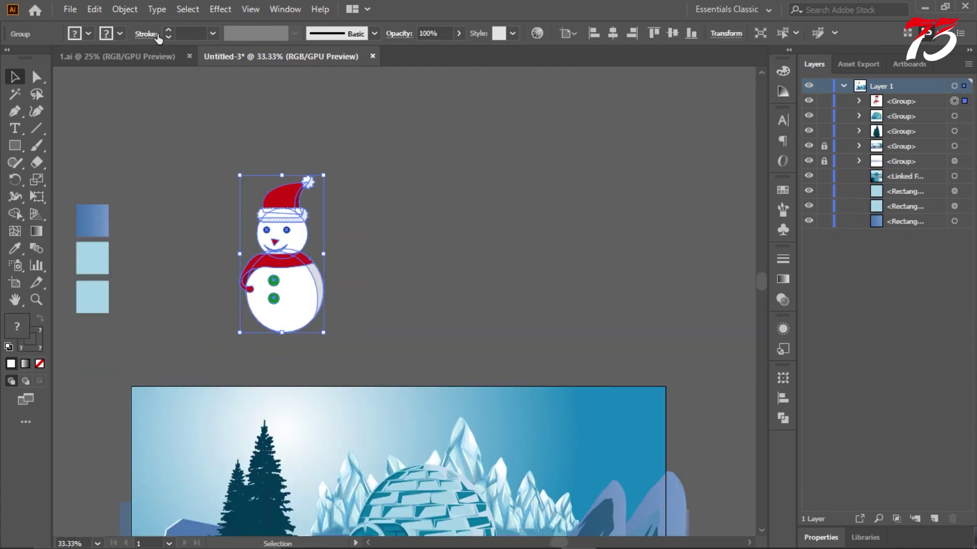
{"action": "left_click", "coordinate": [125, 9]}
{"action": "left_click", "coordinate": [208, 200]}
{"action": "scroll", "coordinate": [416, 239], "scroll_direction": "up", "scroll_amount": 5}
{"action": "scroll", "coordinate": [312, 243], "scroll_direction": "down", "scroll_amount": 6}
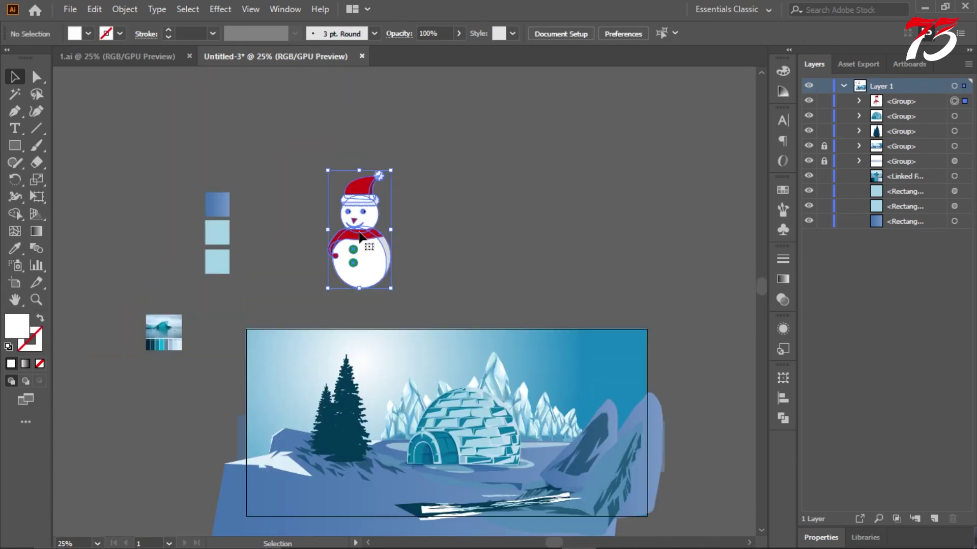
- Scale the grouped snowman down and stand it in the igloo's entrance
{"action": "scroll", "coordinate": [368, 212], "scroll_direction": "down", "scroll_amount": 1}
{"action": "left_click_drag", "start_coordinate": [411, 401], "coordinate": [411, 402]}
{"action": "scroll", "coordinate": [430, 442], "scroll_direction": "up", "scroll_amount": 3}
{"action": "left_click_drag", "start_coordinate": [473, 504], "coordinate": [408, 382]}
{"action": "scroll", "coordinate": [432, 375], "scroll_direction": "up", "scroll_amount": 3}
{"action": "left_click_drag", "start_coordinate": [287, 324], "coordinate": [330, 441]}
{"action": "scroll", "coordinate": [346, 390], "scroll_direction": "down", "scroll_amount": 6}
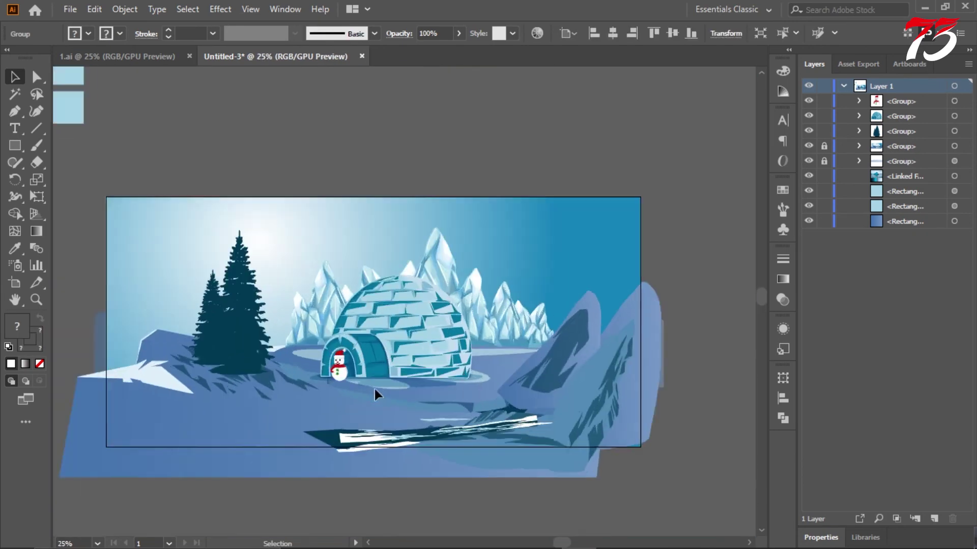
{"action": "left_click", "coordinate": [374, 386]}
- Duplicate the snowman and place a smaller copy on the snow in front of the igloo's right side
{"action": "scroll", "coordinate": [371, 386], "scroll_direction": "up", "scroll_amount": 3}
{"action": "left_click_drag", "start_coordinate": [493, 421], "coordinate": [464, 393]}
{"action": "scroll", "coordinate": [509, 418], "scroll_direction": "down", "scroll_amount": 2}
{"action": "left_click", "coordinate": [441, 254]}
{"action": "scroll", "coordinate": [489, 406], "scroll_direction": "up", "scroll_amount": 5}
{"action": "left_click_drag", "start_coordinate": [479, 424], "coordinate": [498, 447]}
{"action": "scroll", "coordinate": [426, 370], "scroll_direction": "down", "scroll_amount": 5}
- Add a third, enlarged snowman copy in the foreground at the left end of the dark crevice
{"action": "left_click", "coordinate": [411, 145]}
{"action": "scroll", "coordinate": [380, 376], "scroll_direction": "up", "scroll_amount": 1}
{"action": "left_click_drag", "start_coordinate": [457, 377], "coordinate": [362, 465]}
{"action": "left_click_drag", "start_coordinate": [346, 437], "coordinate": [343, 391]}
{"action": "scroll", "coordinate": [343, 392], "scroll_direction": "down", "scroll_amount": 1}
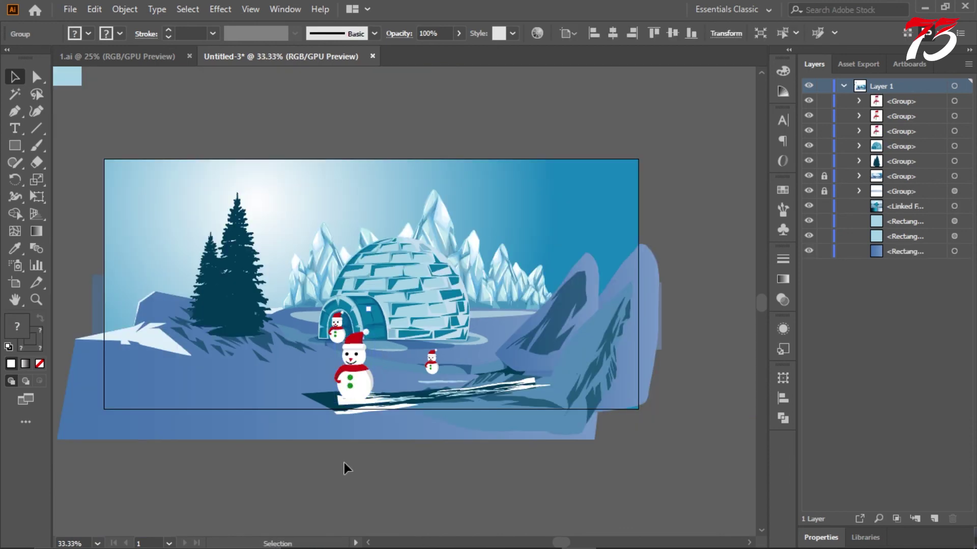
{"action": "left_click", "coordinate": [344, 462]}
{"action": "scroll", "coordinate": [420, 348], "scroll_direction": "up", "scroll_amount": 4}
{"action": "scroll", "coordinate": [433, 352], "scroll_direction": "down", "scroll_amount": 3}
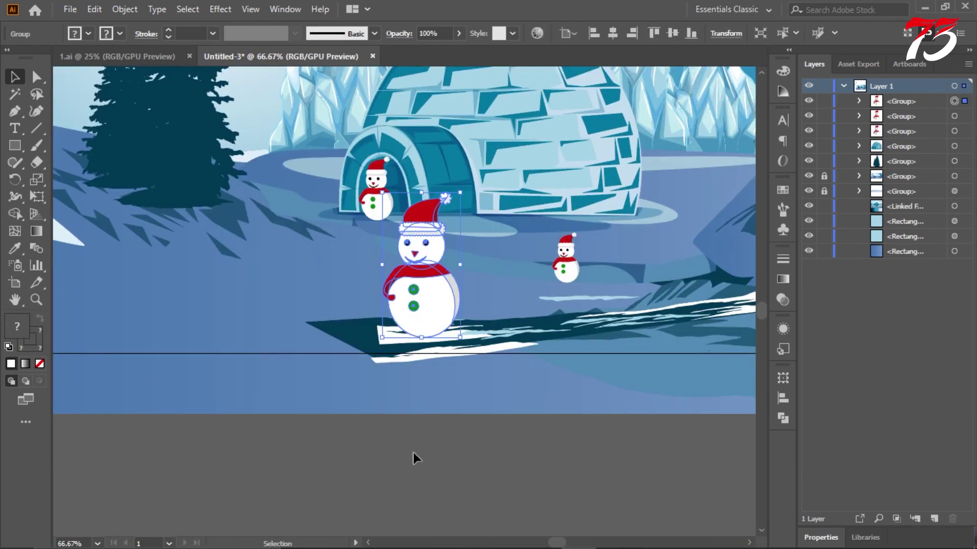
{"action": "scroll", "coordinate": [403, 381], "scroll_direction": "up", "scroll_amount": 1}
{"action": "scroll", "coordinate": [411, 385], "scroll_direction": "down", "scroll_amount": 2}
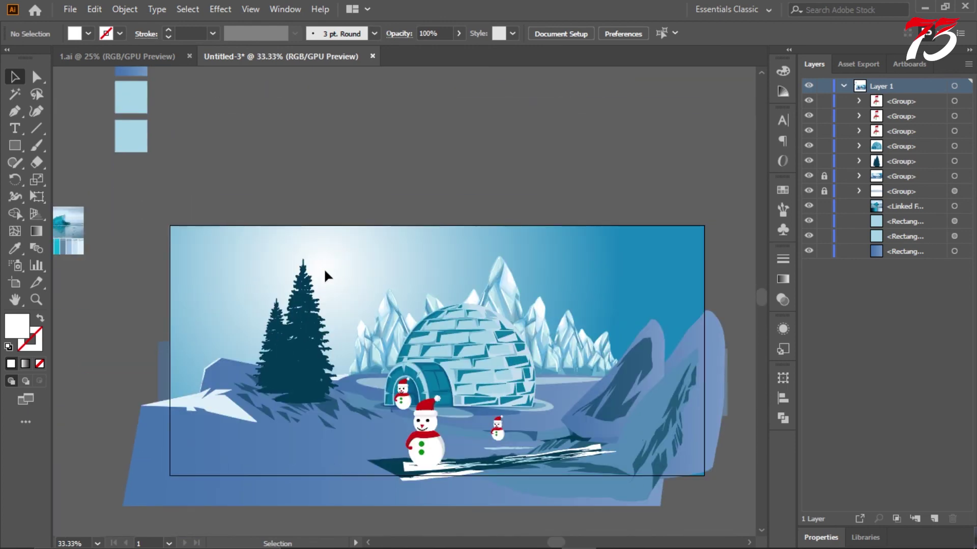
- Switch to the 1.ai document and remove the black outline from the snowfall texture, leaving it with a white fill
{"action": "key", "text": "ctrl+Tab"}
{"action": "left_click", "coordinate": [578, 176]}
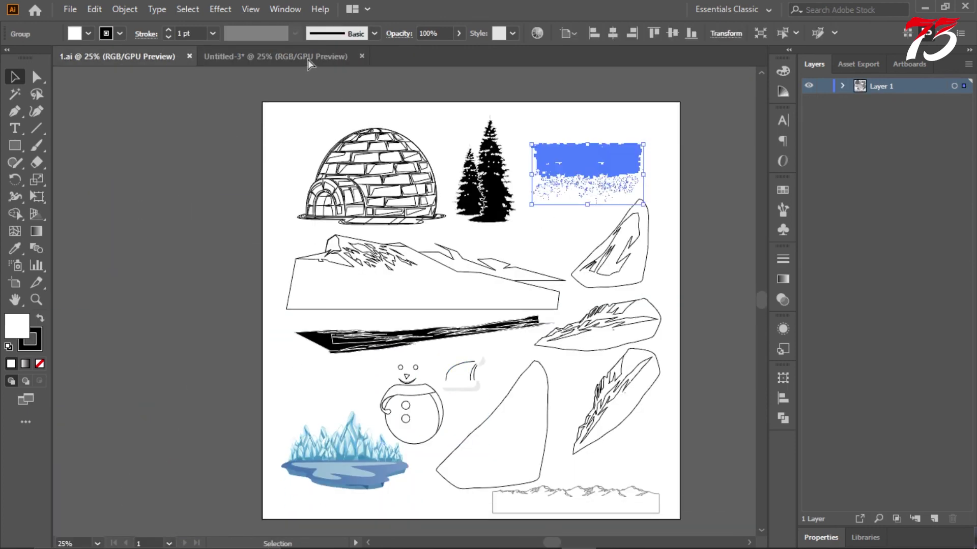
{"action": "left_click", "coordinate": [36, 349]}
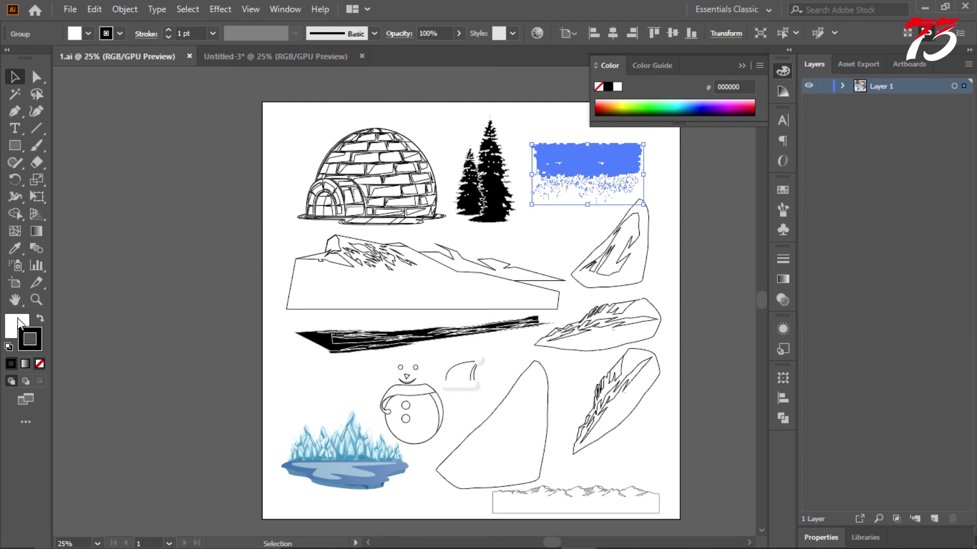
{"action": "left_click", "coordinate": [742, 66]}
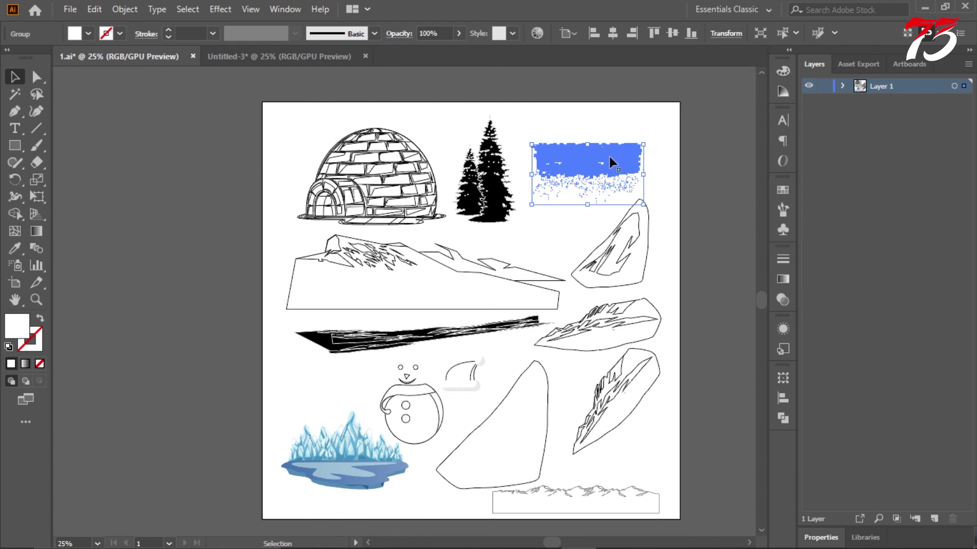
- Copy the white snowfall texture into the Untitled-3 landscape document, placing it above the artboard
{"action": "left_click", "coordinate": [316, 63]}
{"action": "key", "text": "ctrl+v"}
{"action": "left_click", "coordinate": [473, 219]}
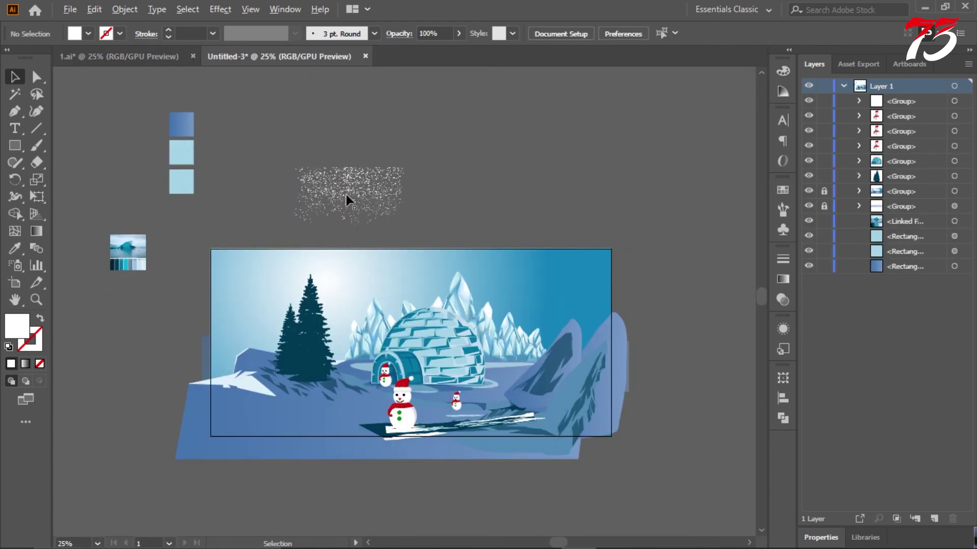
{"action": "scroll", "coordinate": [346, 194], "scroll_direction": "up", "scroll_amount": 1}
{"action": "left_click", "coordinate": [408, 237]}
{"action": "scroll", "coordinate": [408, 237], "scroll_direction": "down", "scroll_amount": 1}
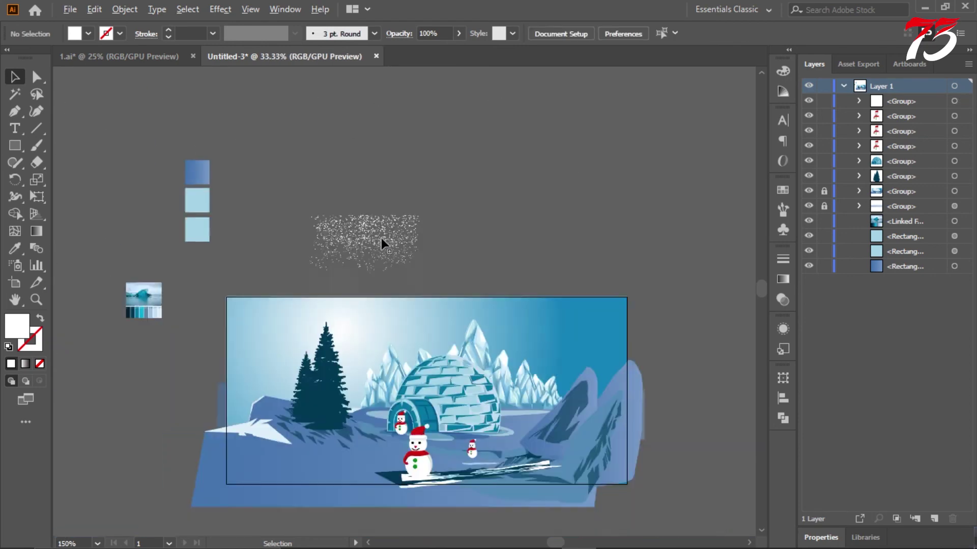
{"action": "scroll", "coordinate": [381, 237], "scroll_direction": "up", "scroll_amount": 1}
{"action": "scroll", "coordinate": [332, 175], "scroll_direction": "down", "scroll_amount": 1}
- Enlarge the snowfall group and move it down over the winter scene
{"action": "left_click", "coordinate": [331, 176]}
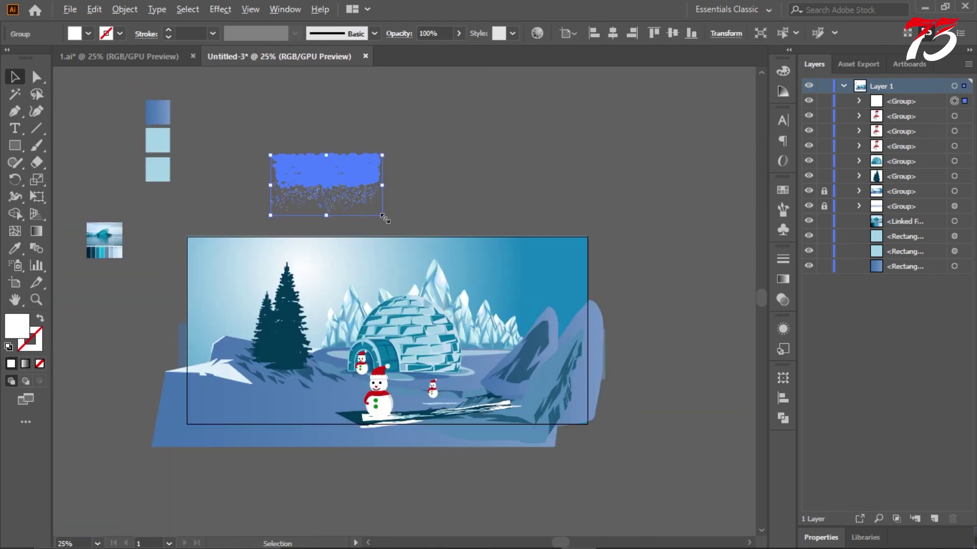
{"action": "left_click_drag", "start_coordinate": [385, 222], "coordinate": [540, 176]}
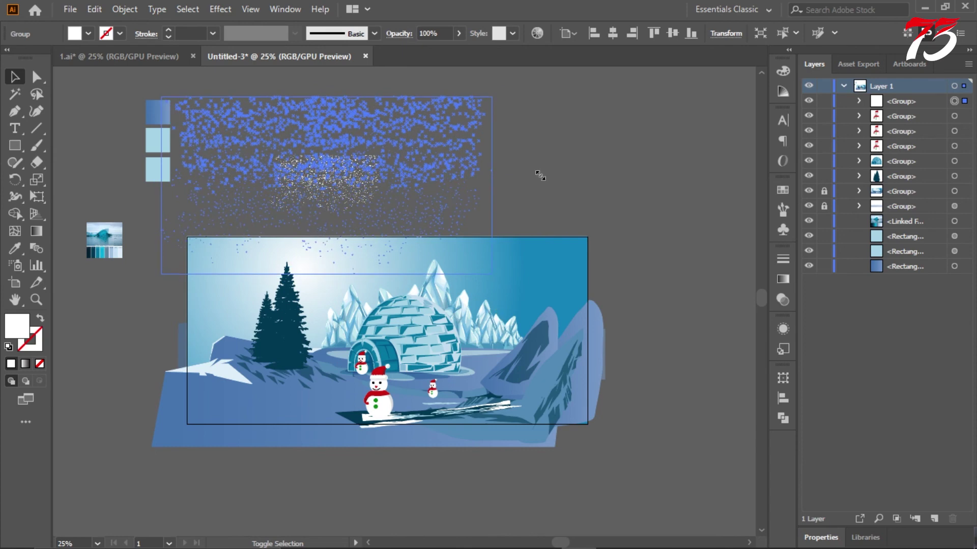
{"action": "left_click", "coordinate": [540, 176]}
{"action": "scroll", "coordinate": [540, 175], "scroll_direction": "up", "scroll_amount": 1}
{"action": "left_click_drag", "start_coordinate": [356, 200], "coordinate": [405, 339]}
{"action": "left_click", "coordinate": [542, 245]}
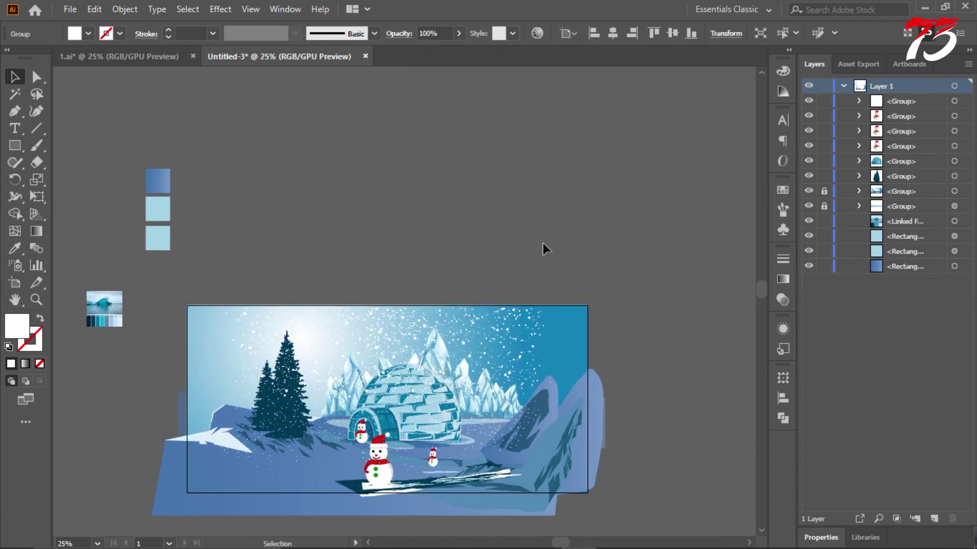
- Enlarge the snowfall group further so it spans the full width of the artboard
{"action": "scroll", "coordinate": [542, 245], "scroll_direction": "down", "scroll_amount": 1}
{"action": "left_click", "coordinate": [503, 300]}
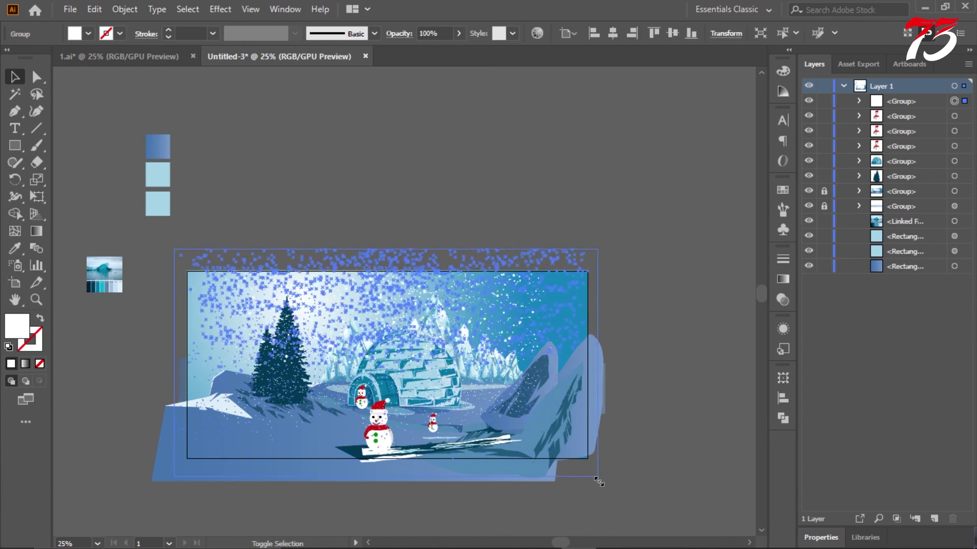
{"action": "left_click_drag", "start_coordinate": [599, 481], "coordinate": [632, 442]}
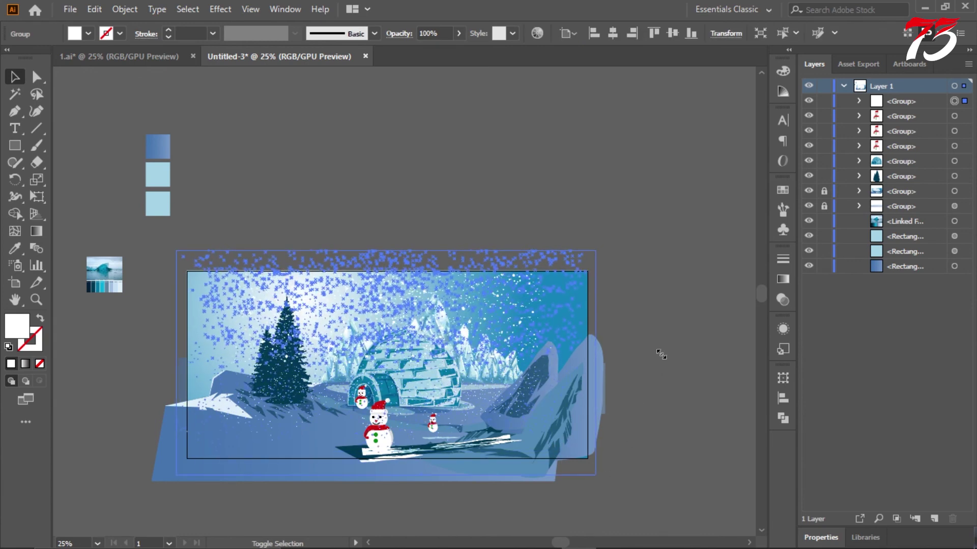
{"action": "left_click", "coordinate": [642, 339]}
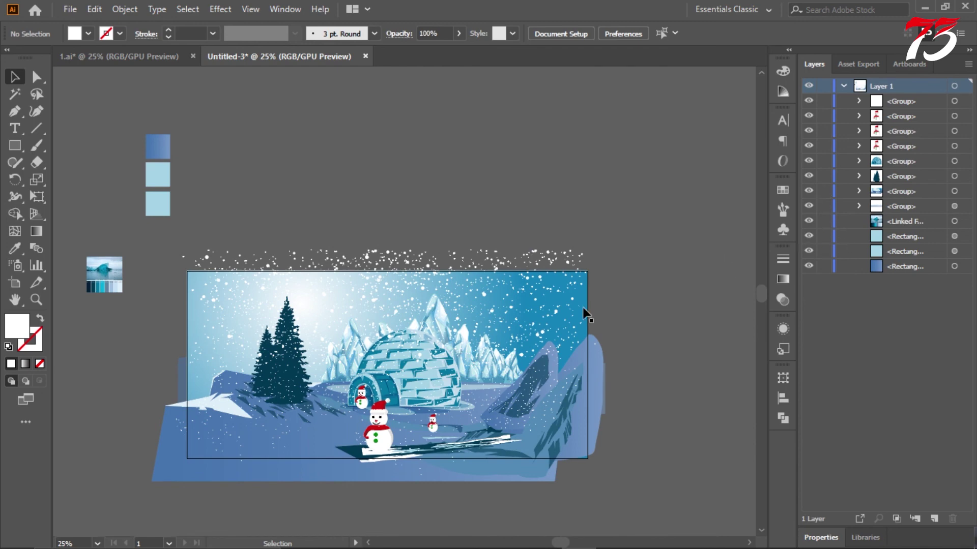
- Ungroup the unlocked background artwork and place a copy of its gradient sky rectangle below the scene
{"action": "right_click", "coordinate": [582, 307]}
{"action": "left_click", "coordinate": [631, 178]}
{"action": "scroll", "coordinate": [633, 211], "scroll_direction": "down", "scroll_amount": 1}
{"action": "left_click", "coordinate": [611, 244]}
{"action": "left_click", "coordinate": [590, 270]}
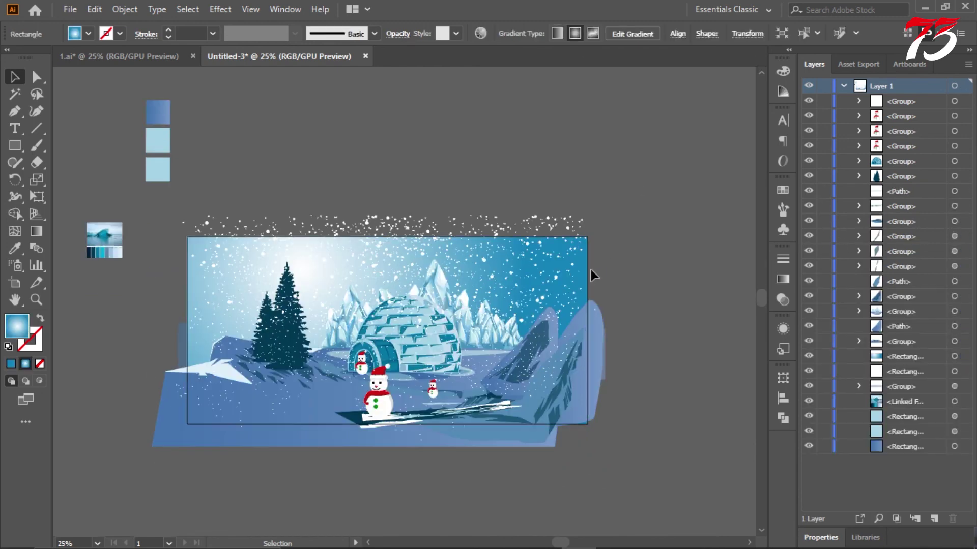
{"action": "left_click_drag", "start_coordinate": [448, 454], "coordinate": [505, 508]}
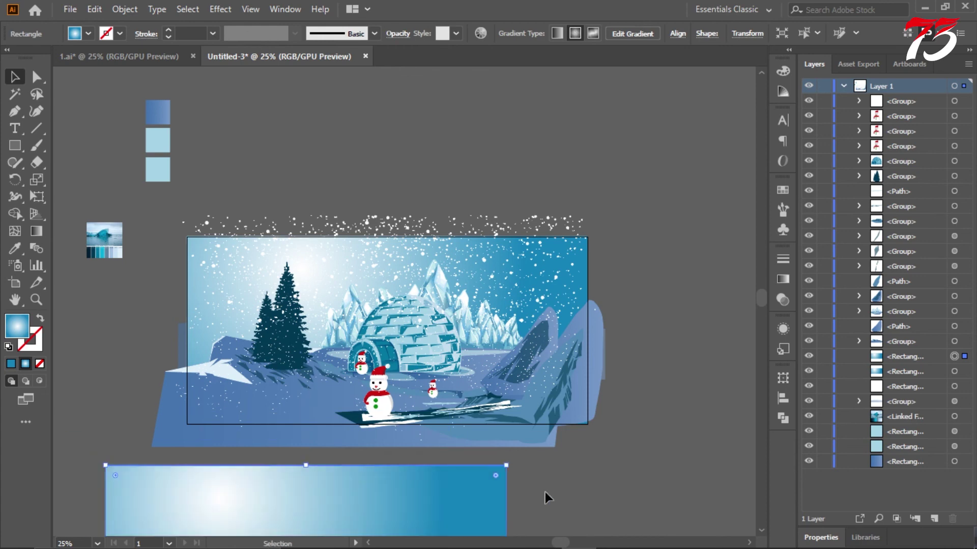
{"action": "left_click", "coordinate": [545, 491]}
- Select all artwork making up the landscape, without the gradient copy below, and group it
{"action": "left_click", "coordinate": [573, 402]}
{"action": "left_click", "coordinate": [619, 375]}
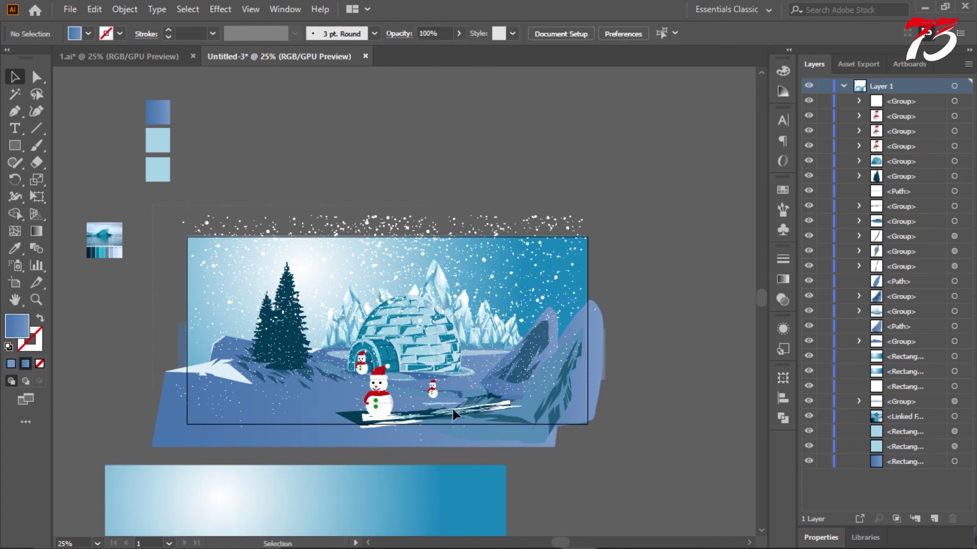
{"action": "left_click_drag", "start_coordinate": [614, 439], "coordinate": [600, 436]}
{"action": "key", "text": "ctrl+g"}
{"action": "scroll", "coordinate": [645, 366], "scroll_direction": "down", "scroll_amount": 1}
- Bring the gradient rectangle copy to the front of the scene and centre it horizontally and vertically on the artboard
{"action": "left_click_drag", "start_coordinate": [435, 475], "coordinate": [512, 253]}
{"action": "right_click", "coordinate": [520, 302]}
{"action": "mouse_move", "coordinate": [651, 477]}
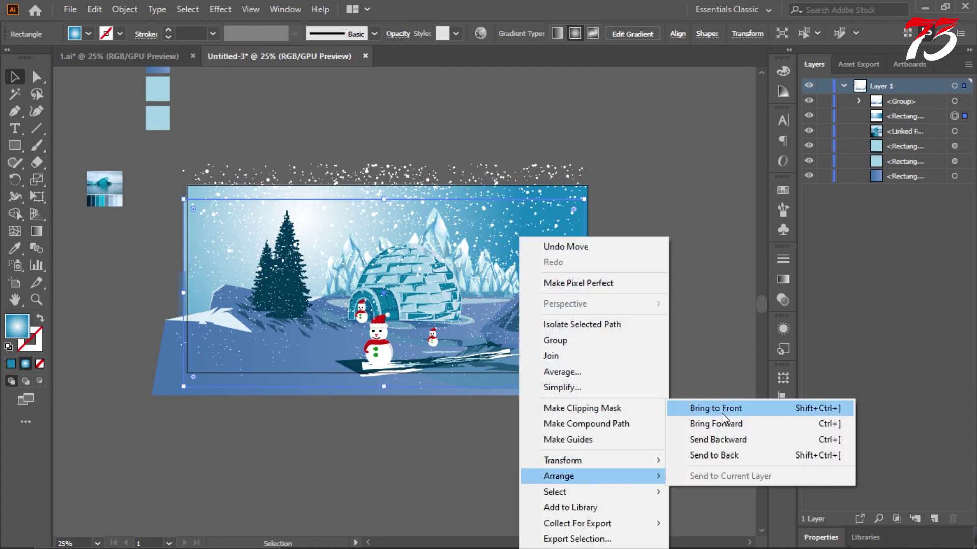
{"action": "left_click", "coordinate": [684, 405]}
{"action": "left_click", "coordinate": [675, 36]}
{"action": "left_click", "coordinate": [558, 75]}
{"action": "left_click", "coordinate": [645, 75]}
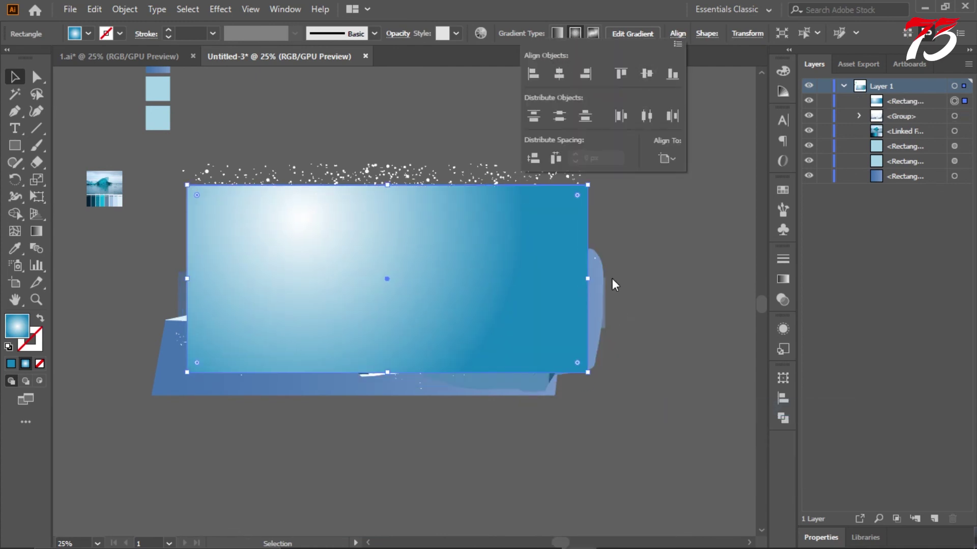
- Use the gradient rectangle as a clipping mask to crop the grouped landscape to the artboard
{"action": "left_click", "coordinate": [612, 279]}
{"action": "left_click", "coordinate": [602, 298], "text": "shift"}
{"action": "right_click", "coordinate": [602, 298]}
{"action": "left_click", "coordinate": [660, 422]}
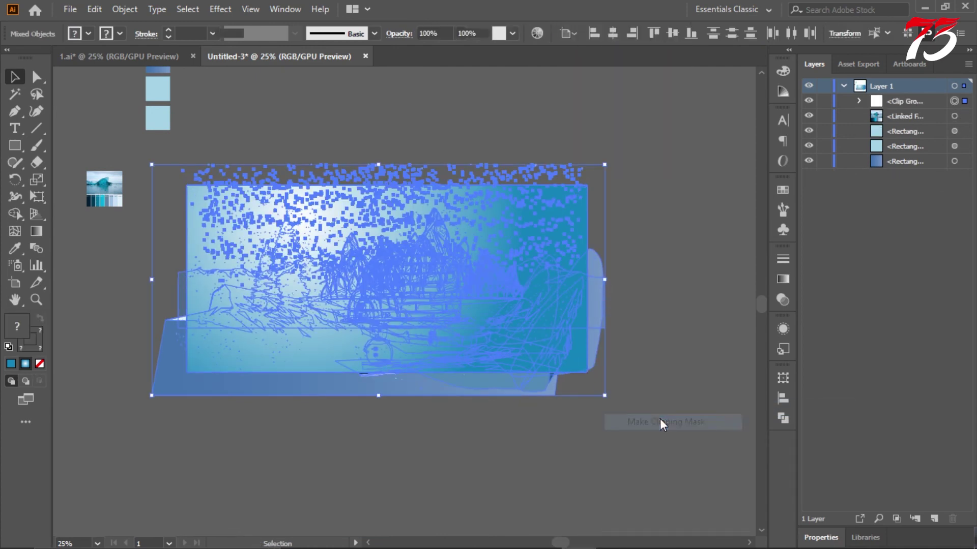
{"action": "left_click", "coordinate": [242, 184]}
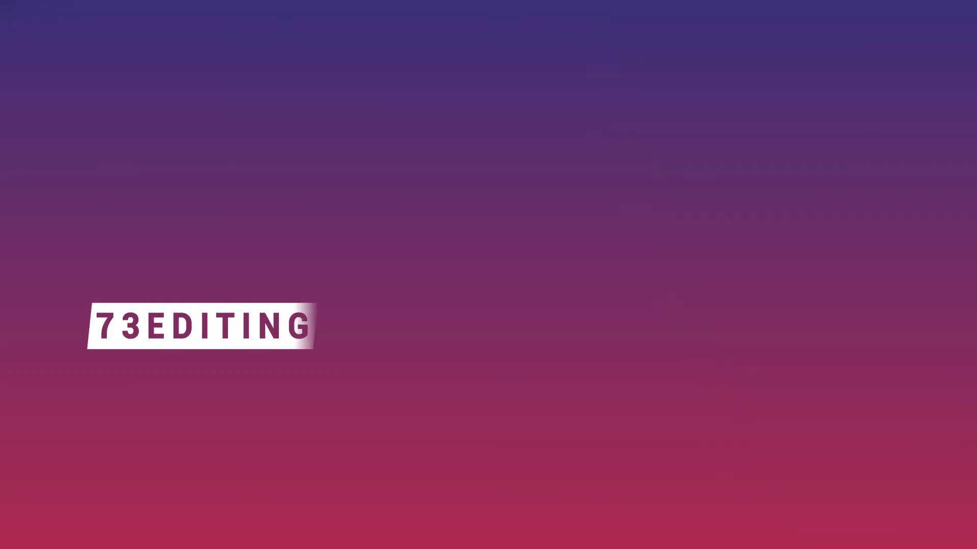